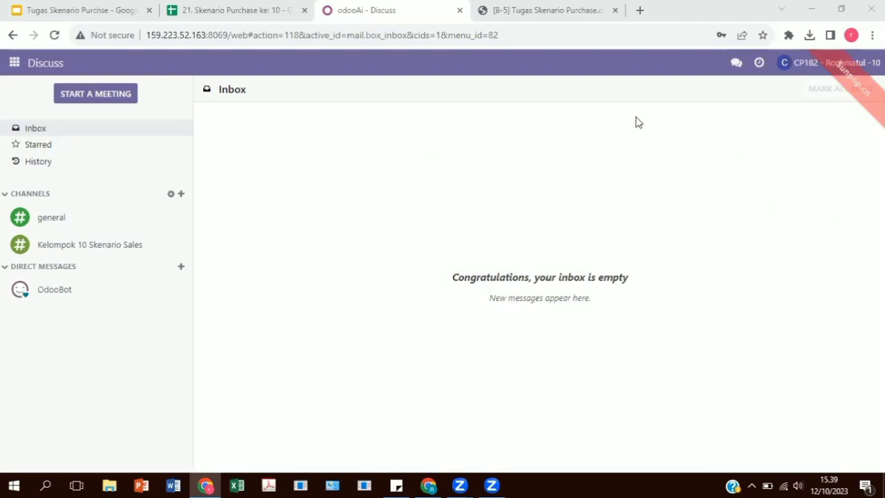
# Open the user management list from the general settings
pyautogui.click(13, 62)
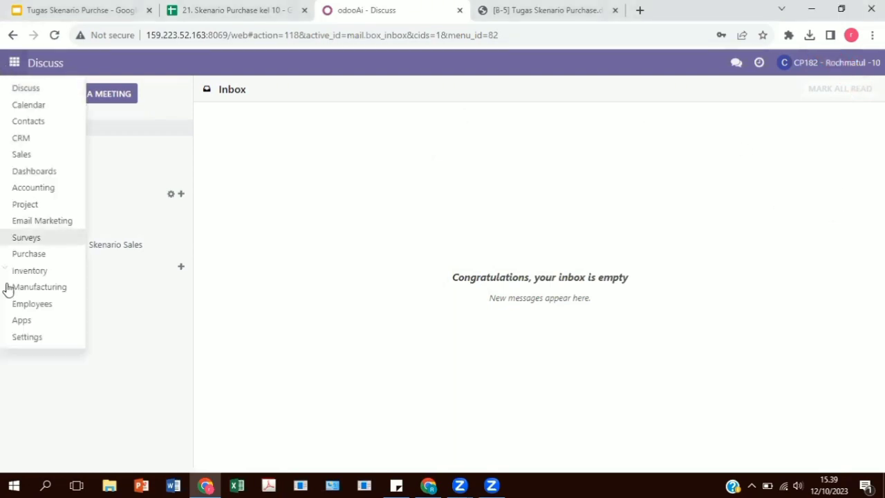
pyautogui.click(24, 337)
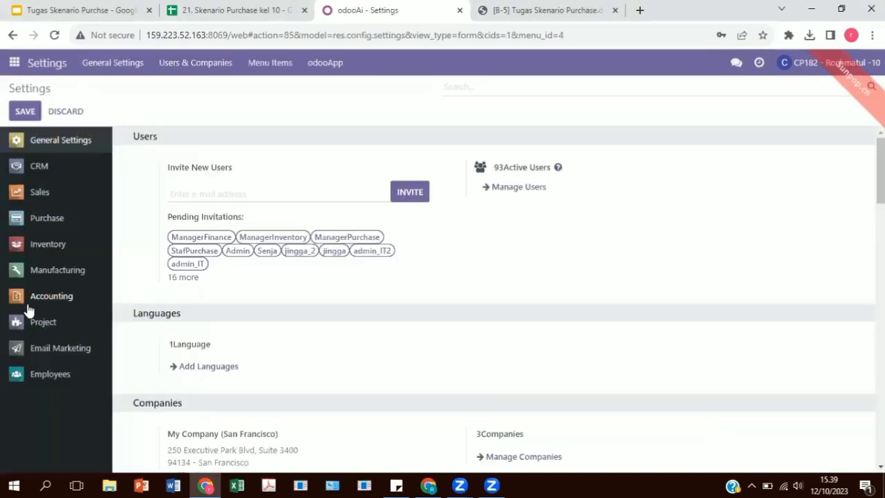
pyautogui.click(513, 191)
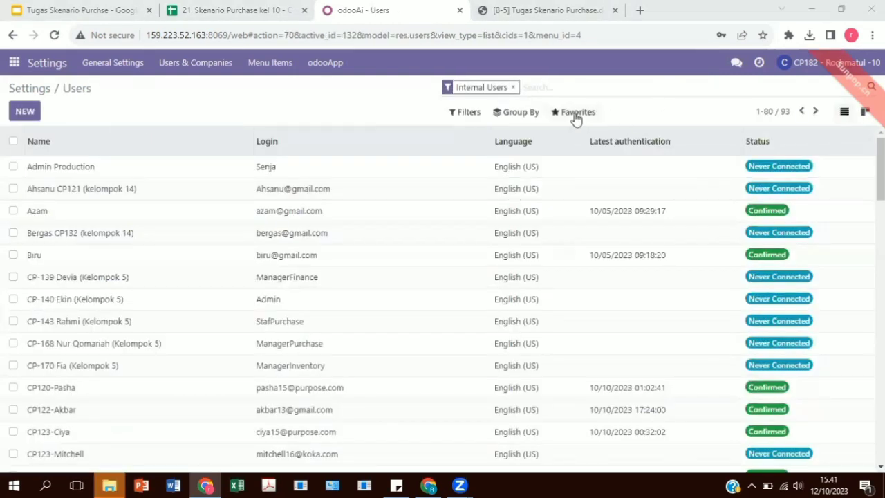
# Open the import page for user records and check the user data in the spreadsheet's Impor Data sheet
pyautogui.click(576, 119)
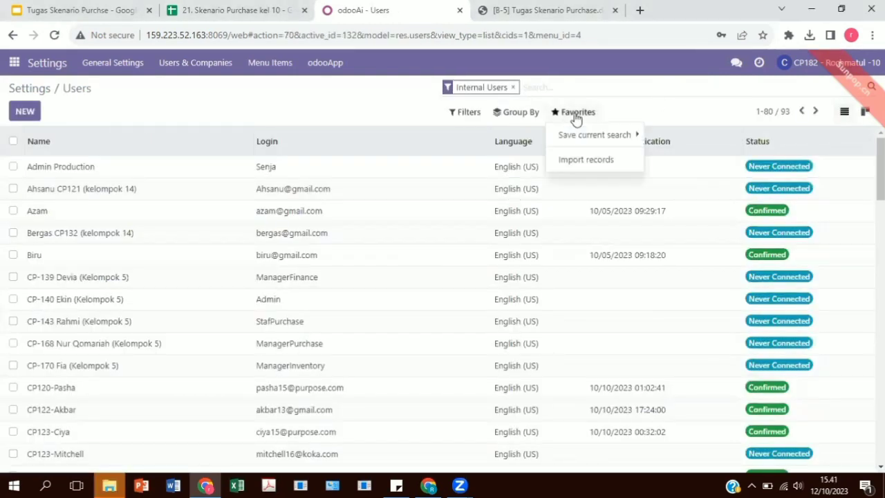
pyautogui.click(581, 166)
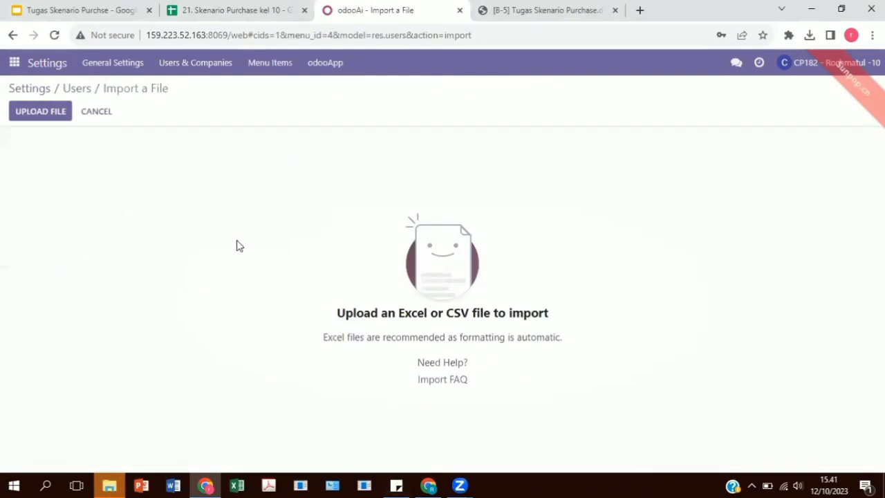
pyautogui.click(238, 8)
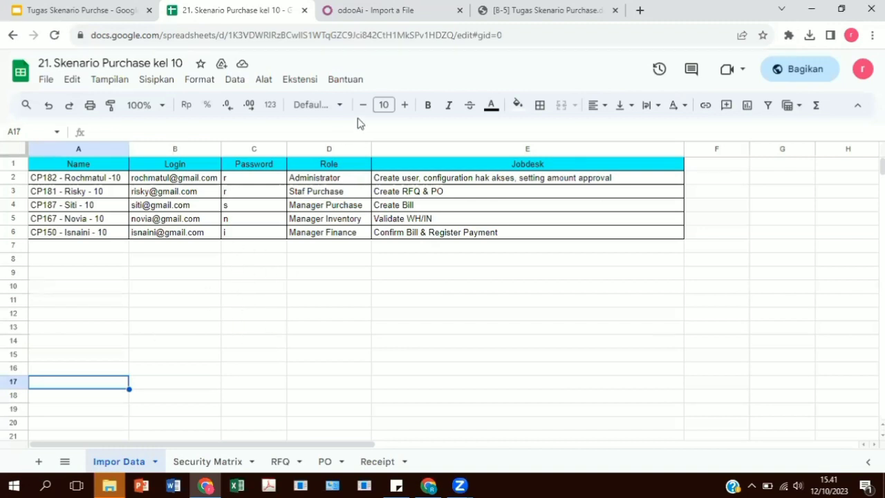
pyautogui.click(371, 8)
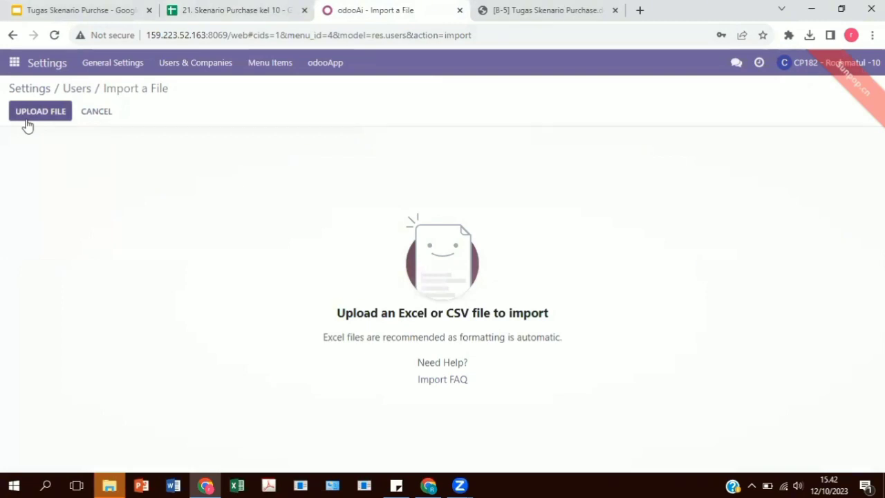
# Return to the Users list and filter the internal users by the search term 10
pyautogui.click(76, 89)
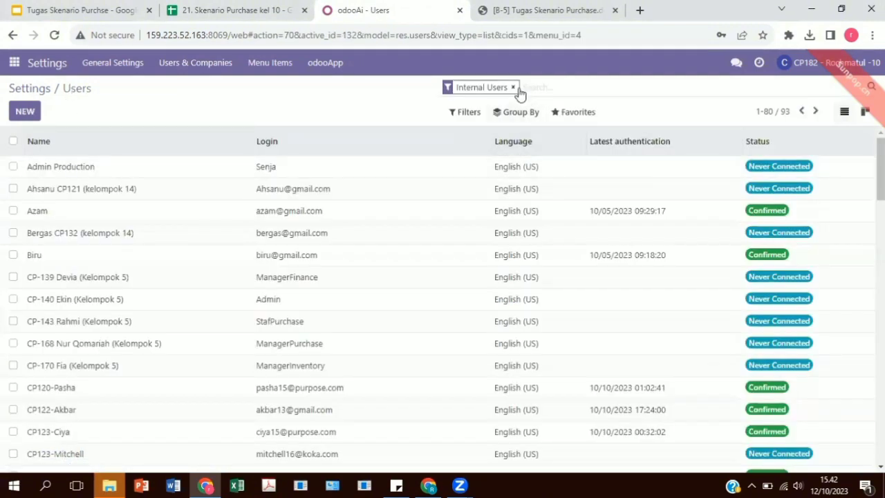
pyautogui.write('10')
pyautogui.press('Return')
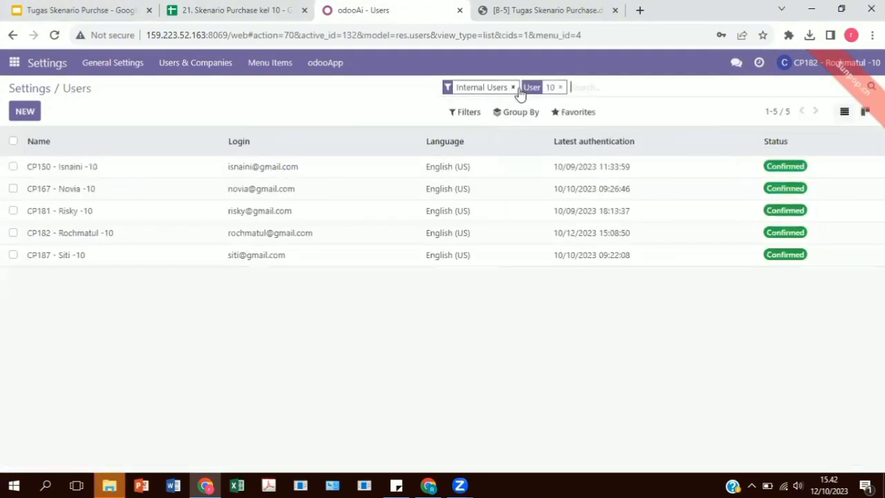
# Review the CP150 user's access rights and select Advisor as the Accounting role
pyautogui.click(289, 174)
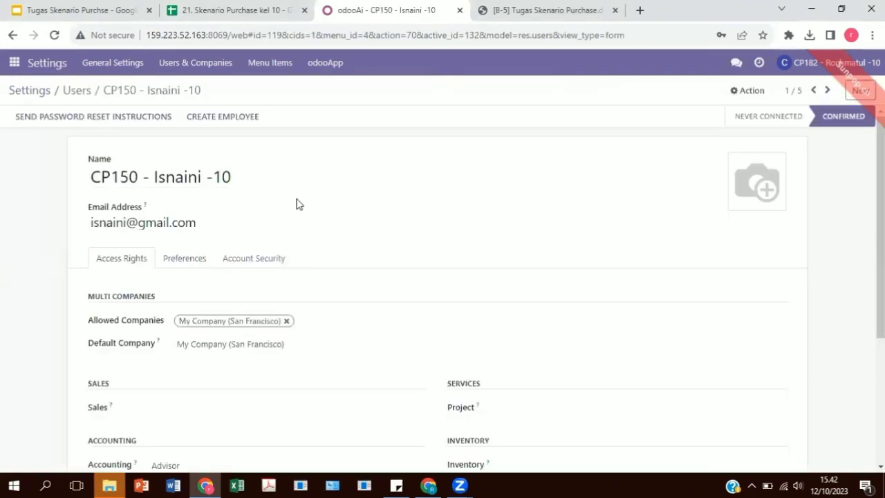
pyautogui.scroll(-3, 311, 241)
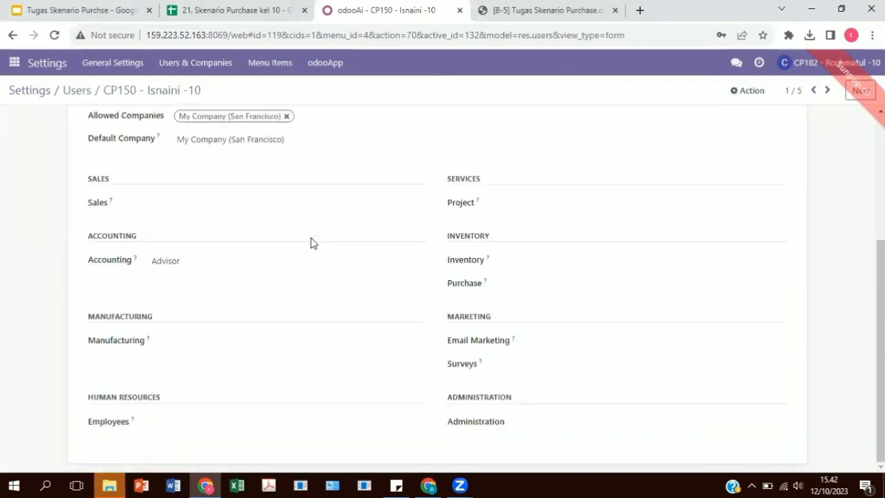
pyautogui.click(262, 266)
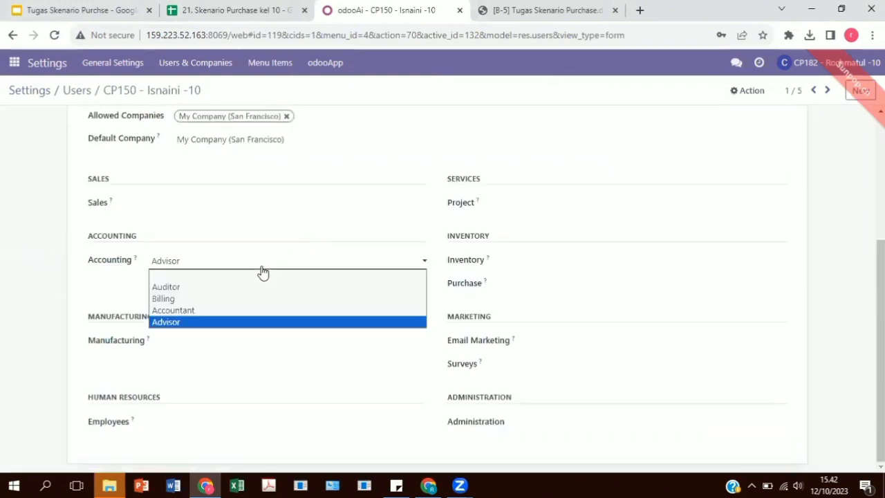
pyautogui.click(244, 323)
pyautogui.scroll(3, 207, 332)
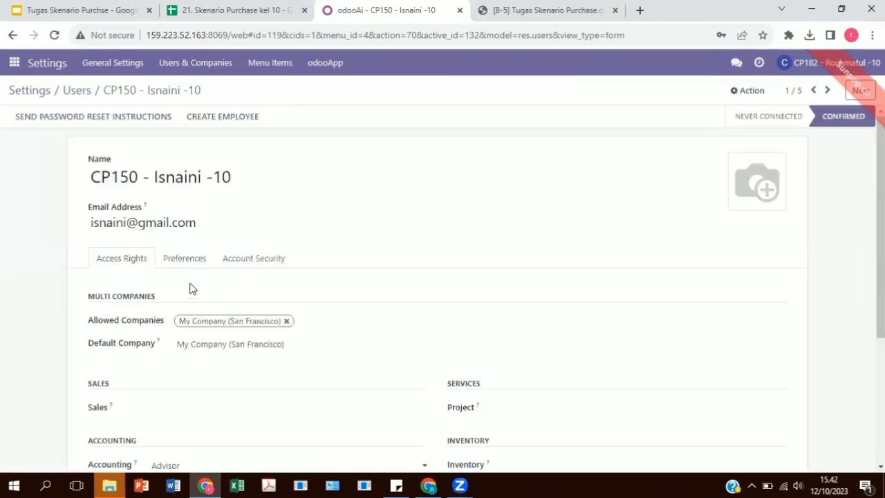
pyautogui.click(78, 90)
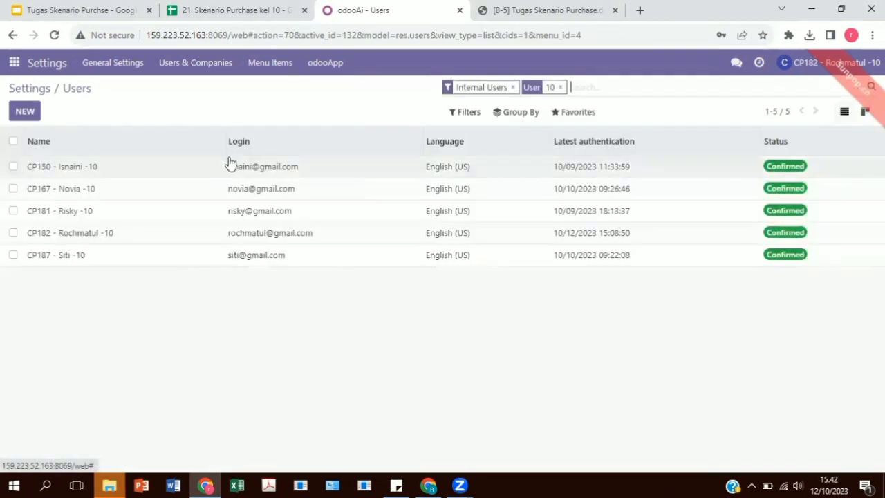
# Review the access rights of the CP167 and CP181 users
pyautogui.click(247, 189)
pyautogui.scroll(-3, 224, 339)
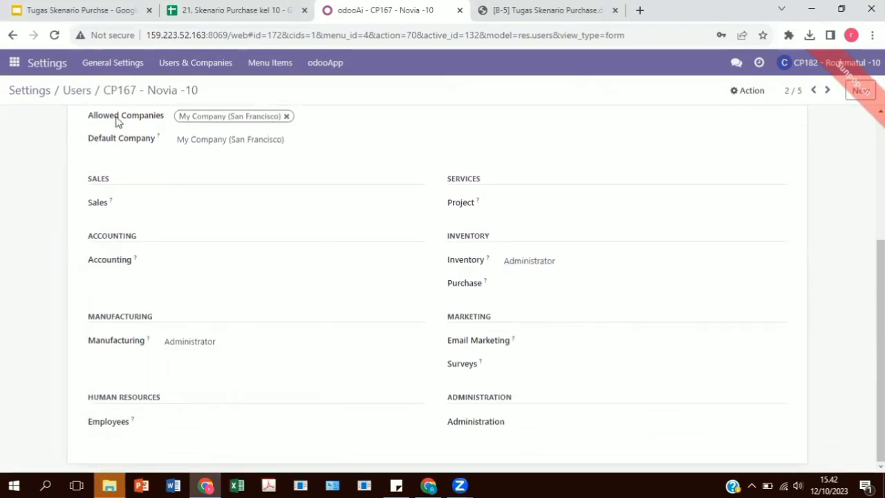
pyautogui.click(77, 91)
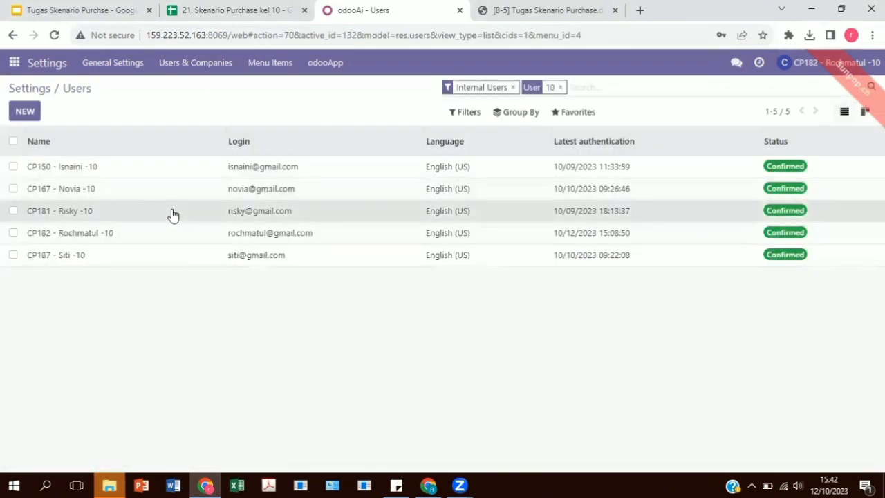
pyautogui.click(173, 211)
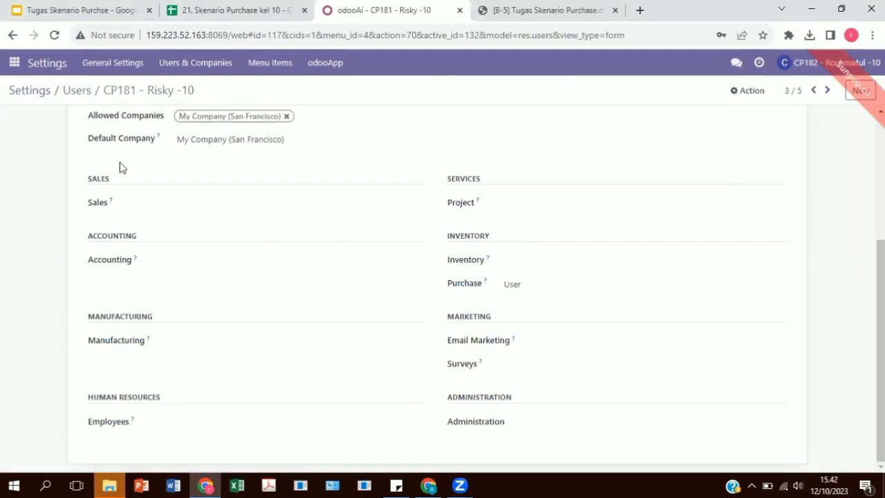
pyautogui.click(77, 91)
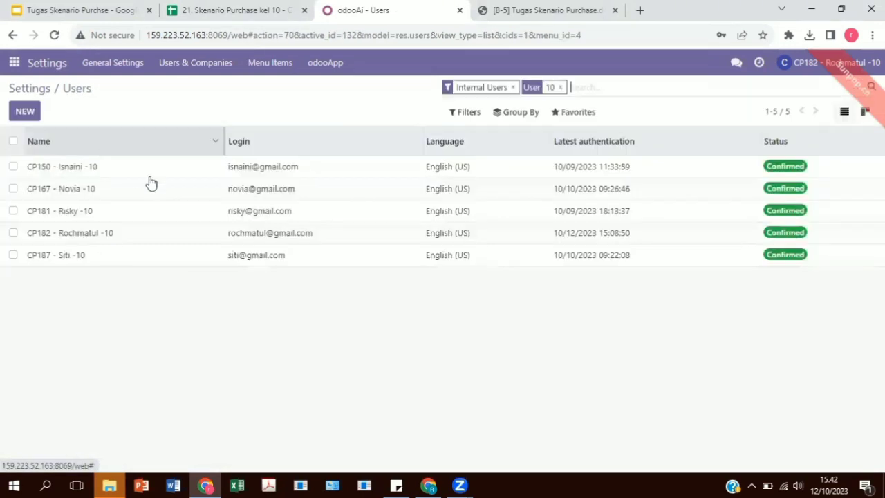
# Review the access rights of the CP182 and CP187 users
pyautogui.click(207, 238)
pyautogui.scroll(2, 207, 244)
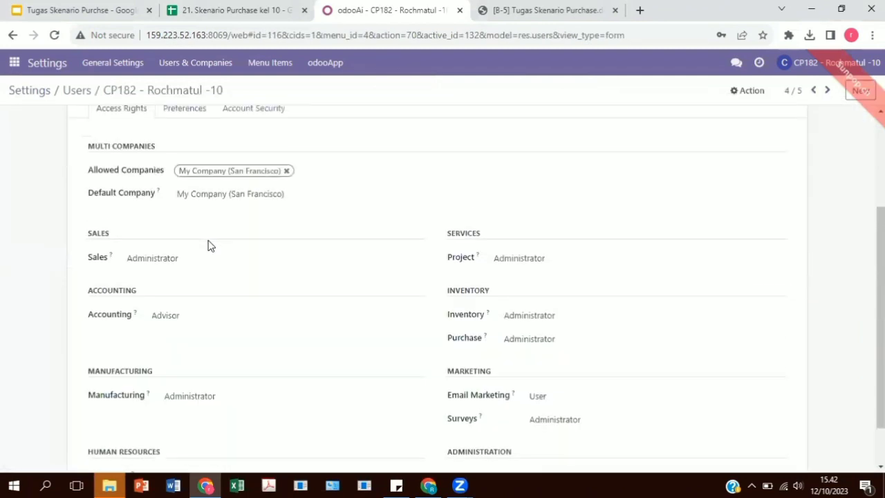
pyautogui.scroll(-3, 415, 320)
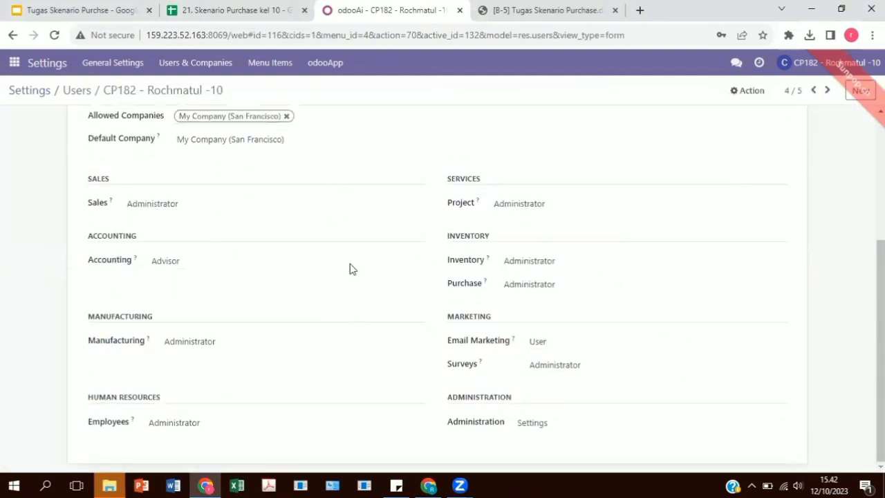
pyautogui.scroll(4, 422, 327)
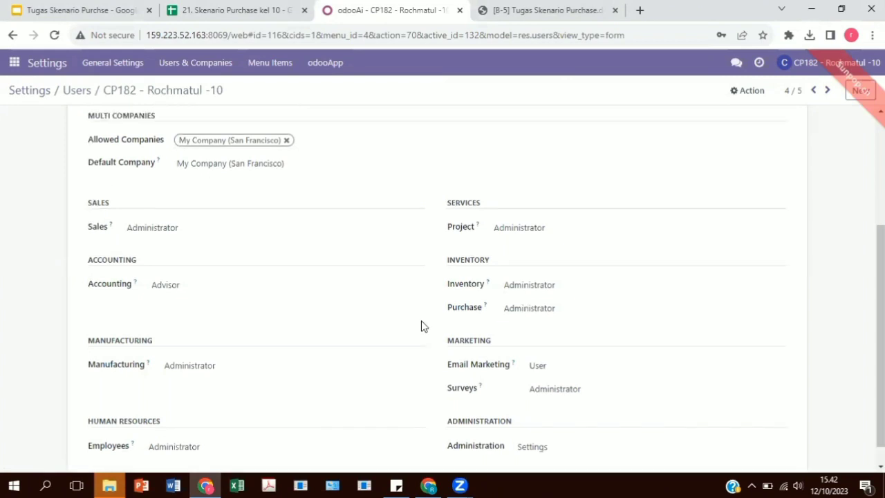
pyautogui.click(66, 90)
pyautogui.click(134, 263)
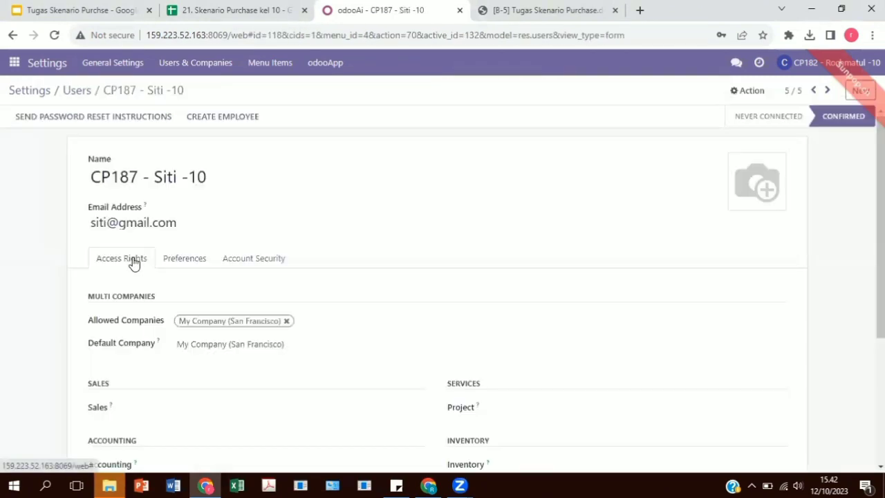
pyautogui.scroll(-3, 409, 304)
pyautogui.scroll(-1, 409, 303)
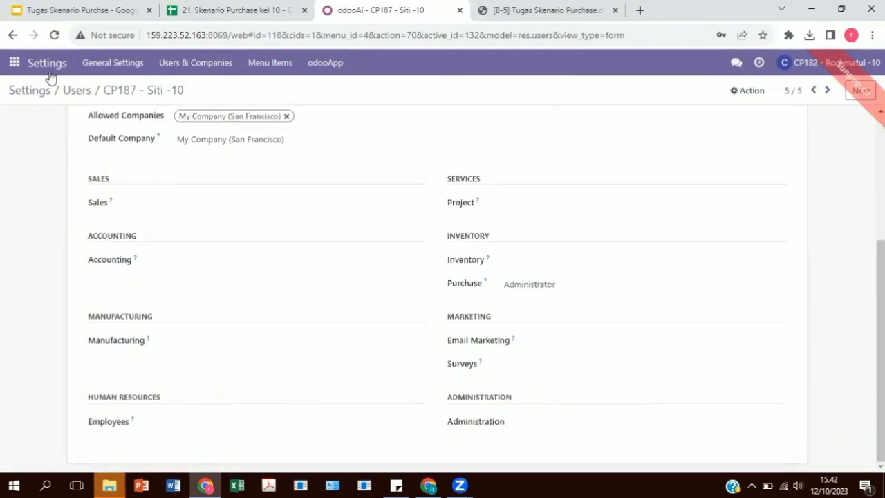
pyautogui.click(72, 92)
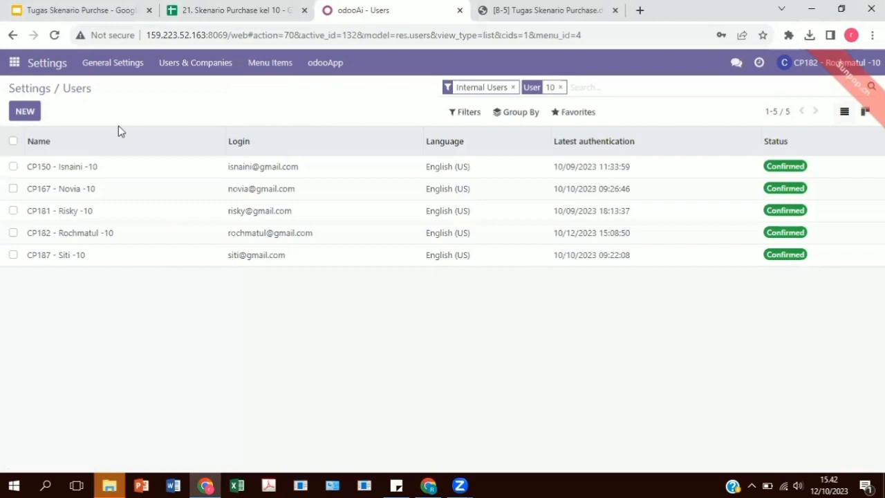
# Change the passwords of all five filtered users together, entering a new password for each one
pyautogui.click(13, 167)
pyautogui.click(13, 189)
pyautogui.click(13, 211)
pyautogui.click(14, 233)
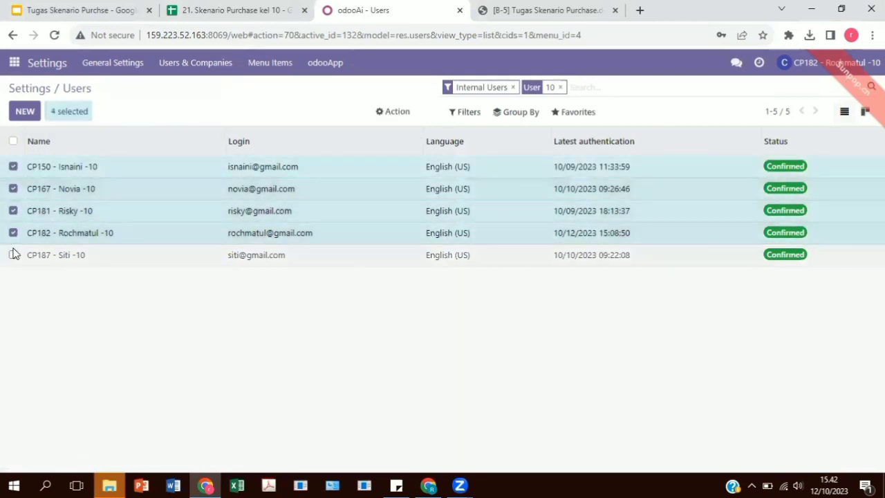
pyautogui.click(13, 255)
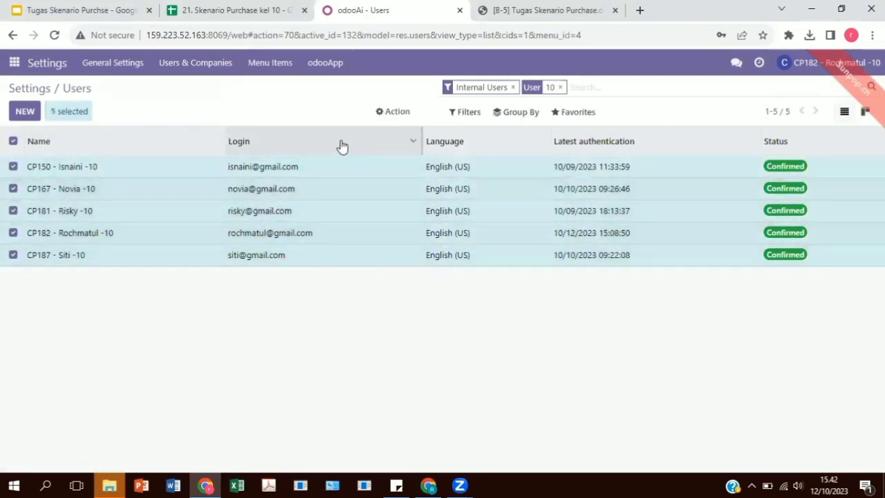
pyautogui.click(390, 115)
pyautogui.click(411, 183)
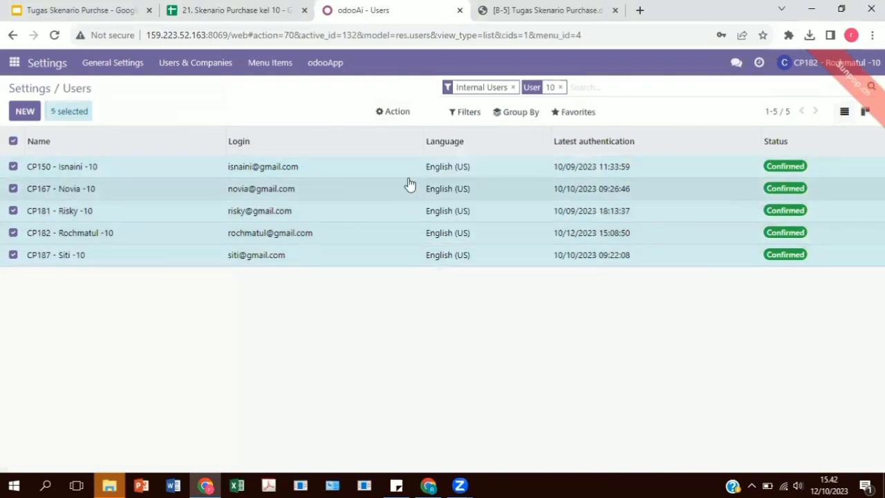
pyautogui.click(472, 148)
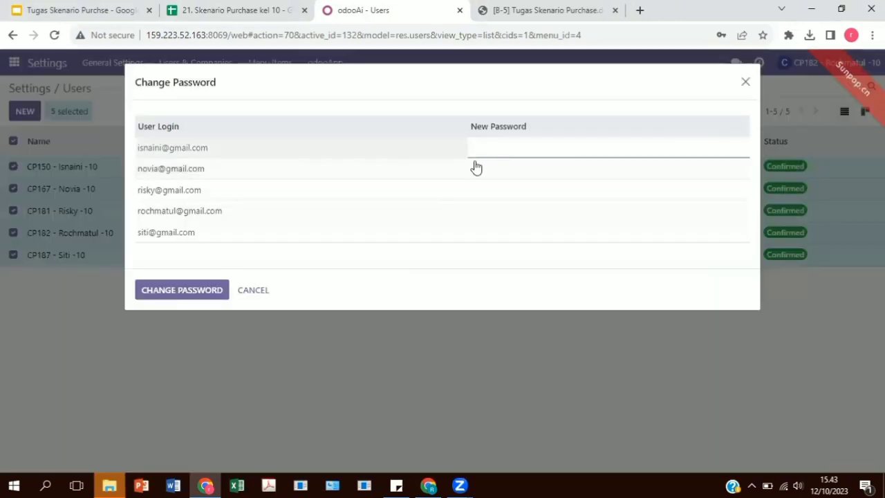
pyautogui.write('1')
pyautogui.click(491, 181)
pyautogui.write('1')
pyautogui.click(490, 191)
pyautogui.write('1')
pyautogui.click(484, 212)
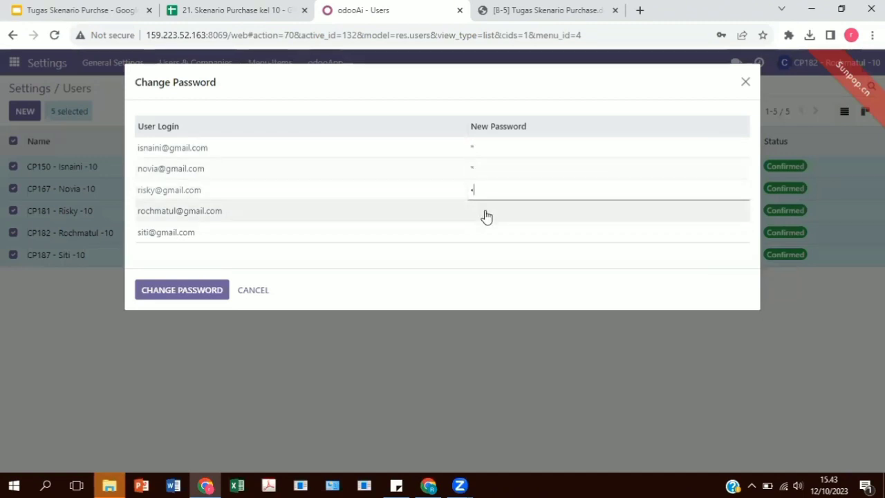
pyautogui.write('1')
pyautogui.click(480, 231)
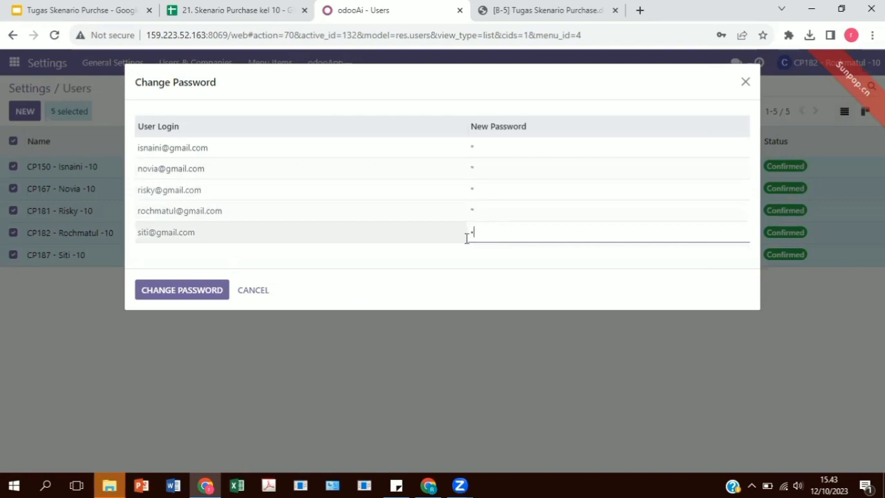
pyautogui.click(165, 296)
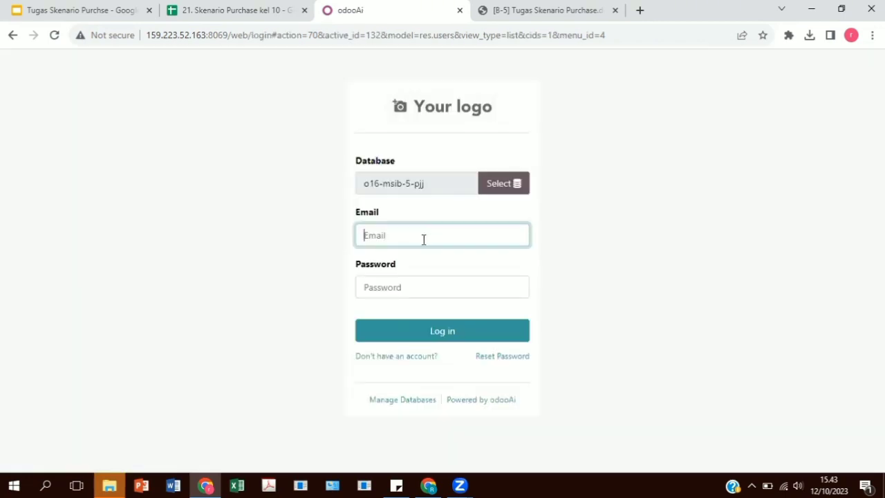
# Log in again with the CP182 administrator's e-mail and new account password
pyautogui.click(426, 242)
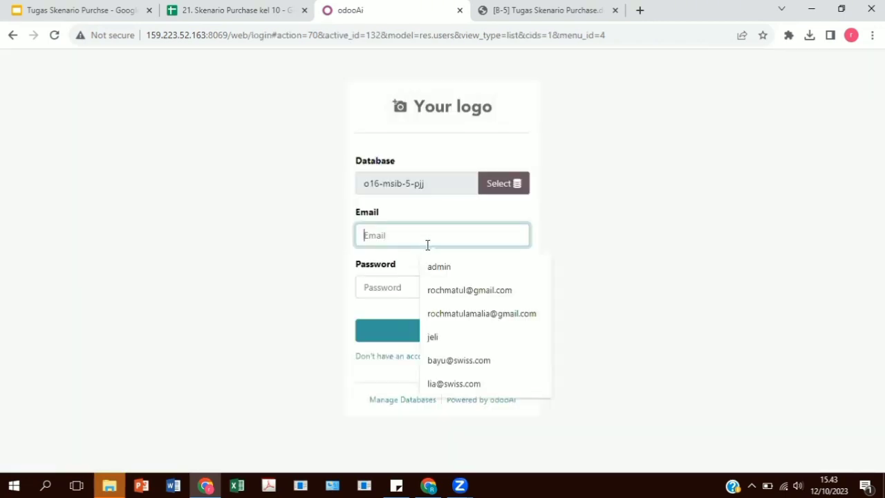
pyautogui.click(463, 289)
pyautogui.click(442, 287)
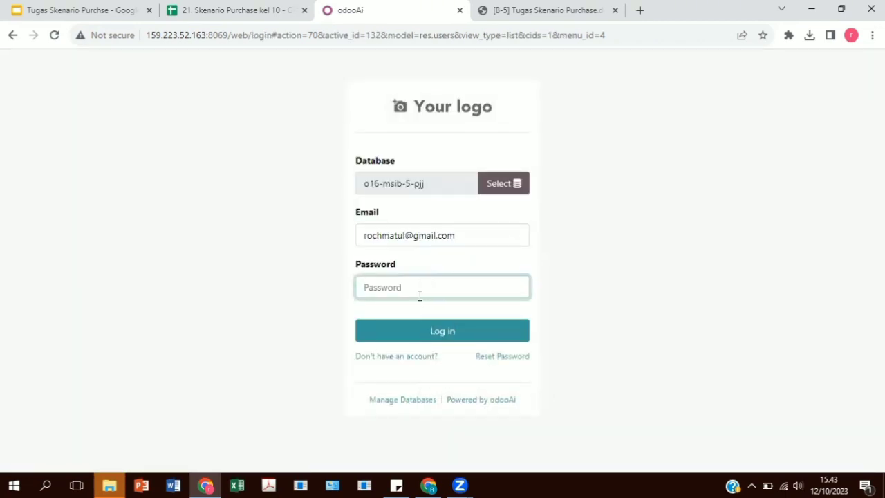
pyautogui.write('•')
pyautogui.press('Return')
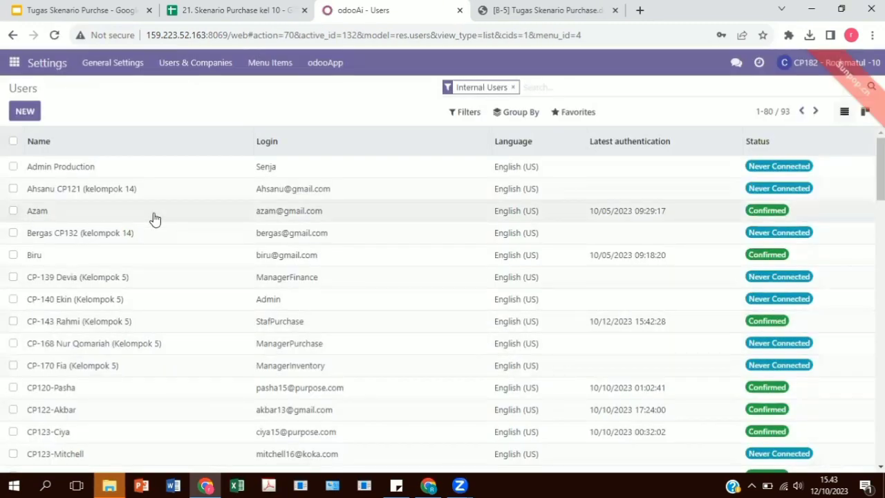
# Activate the developer mode from the developer tools in the general settings
pyautogui.click(59, 69)
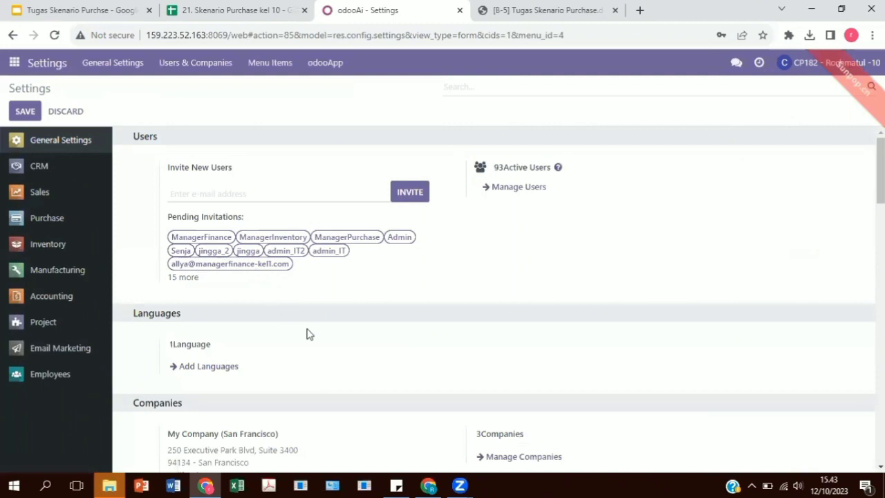
pyautogui.scroll(-2, 310, 338)
pyautogui.scroll(-9, 310, 339)
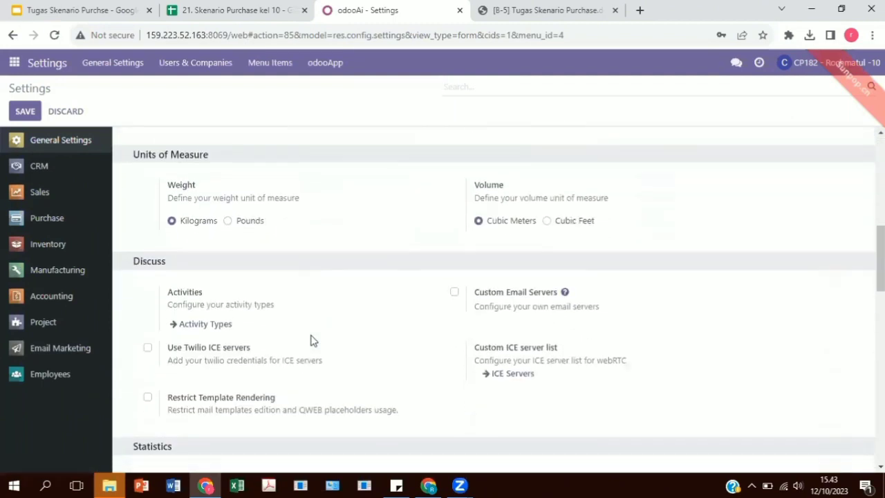
pyautogui.scroll(-12, 312, 336)
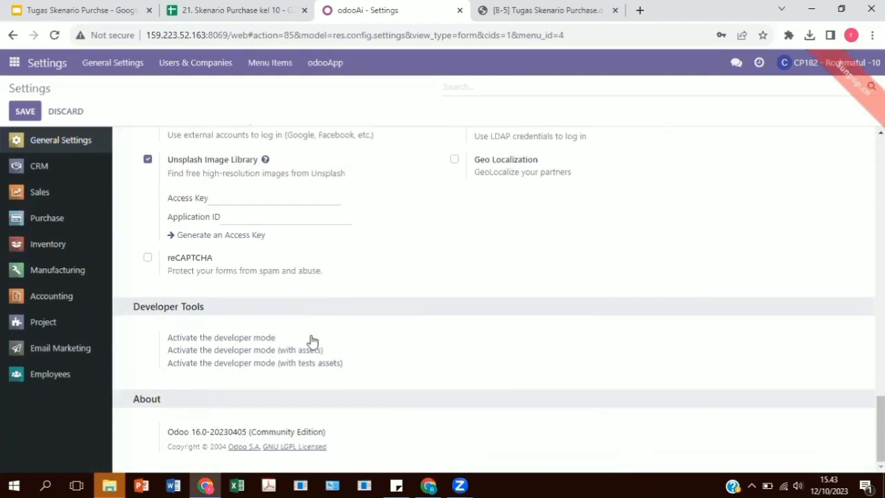
pyautogui.click(241, 340)
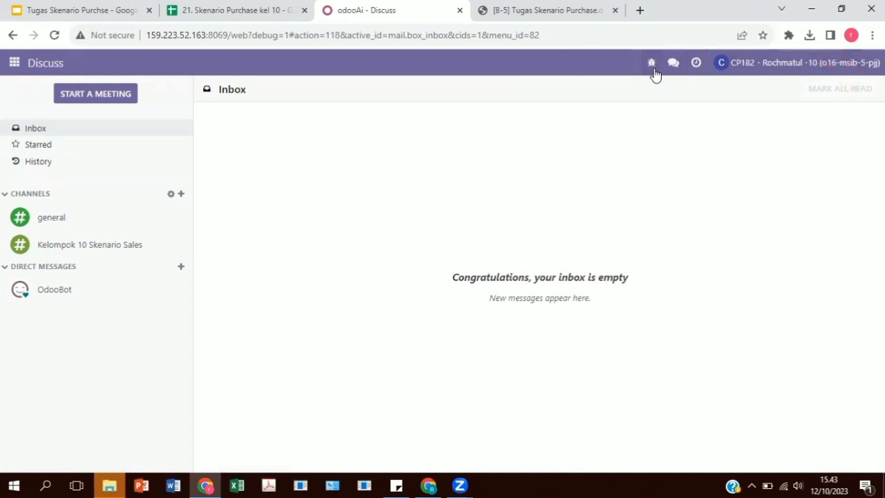
# In the Purchase settings, enable Lock Confirmed Orders, set the order approval minimum amount to Rp 1000.00 and save
pyautogui.click(13, 65)
pyautogui.click(26, 354)
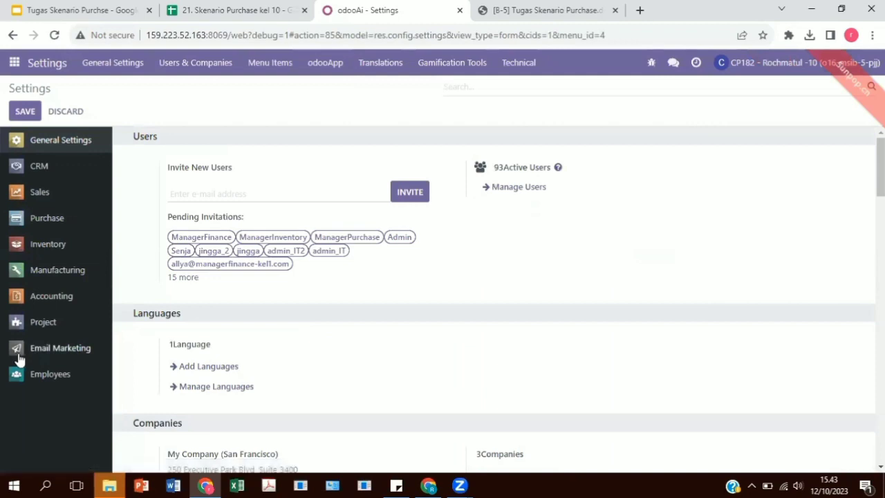
pyautogui.click(43, 220)
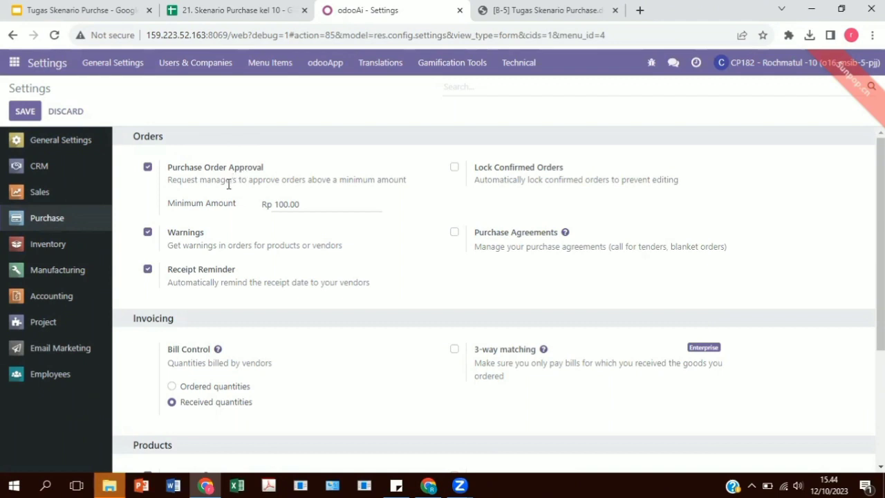
pyautogui.click(453, 169)
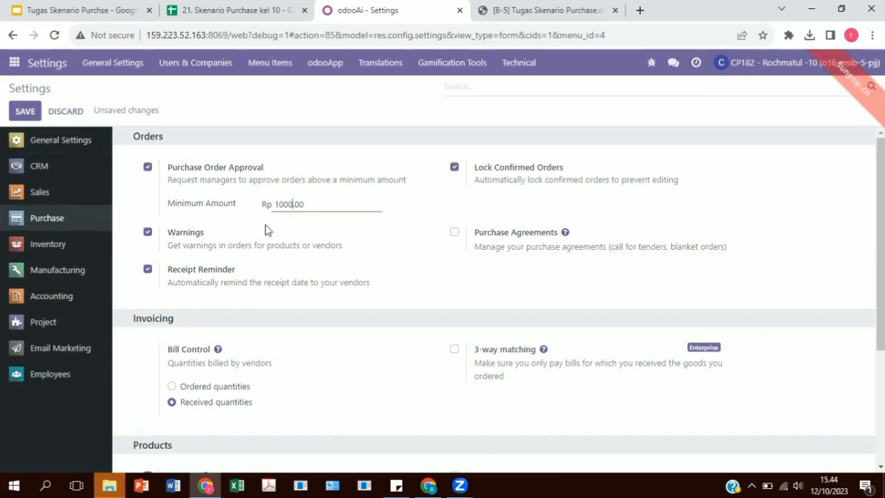
pyautogui.click(25, 111)
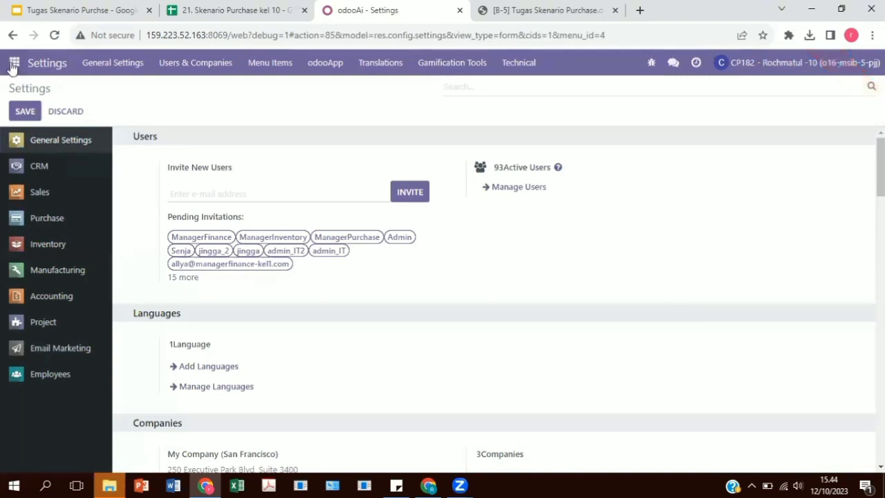
# Create a Discuss channel named "Keompok 10 Skenario Purchase"
pyautogui.click(13, 66)
pyautogui.click(21, 85)
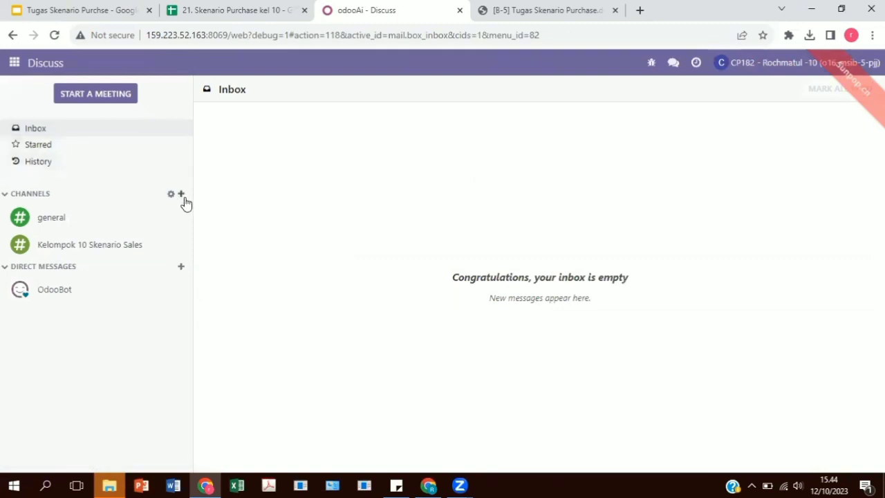
pyautogui.click(183, 197)
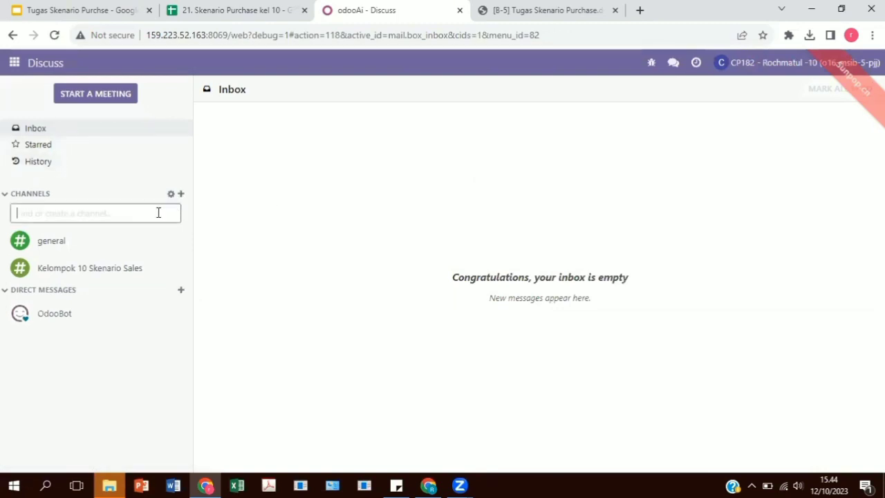
pyautogui.write('Keom')
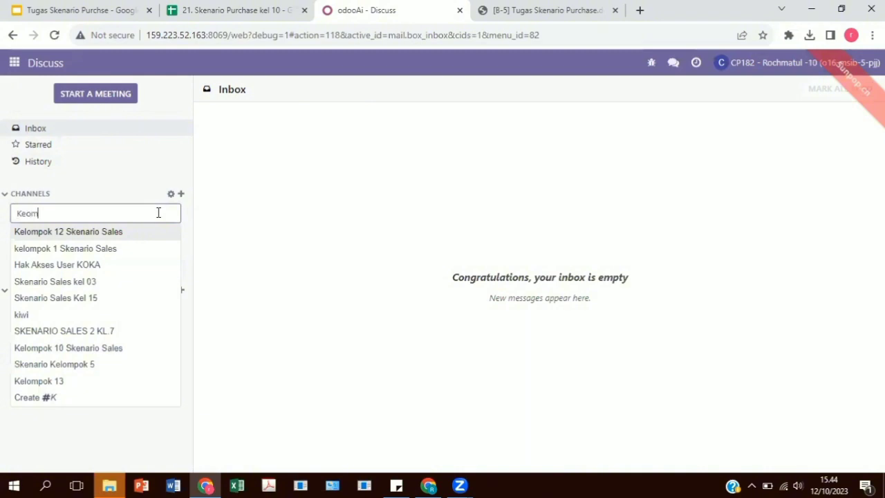
pyautogui.write('pok 10')
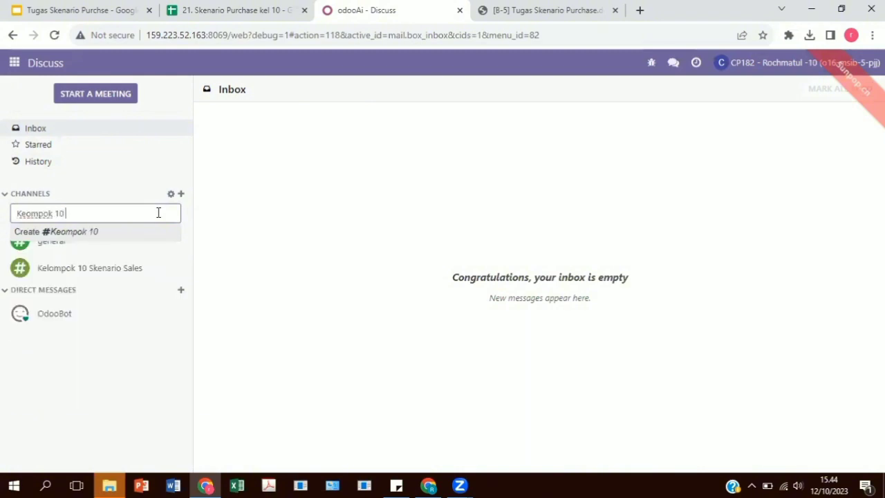
pyautogui.write(' Skenario Purchase')
pyautogui.press('Return')
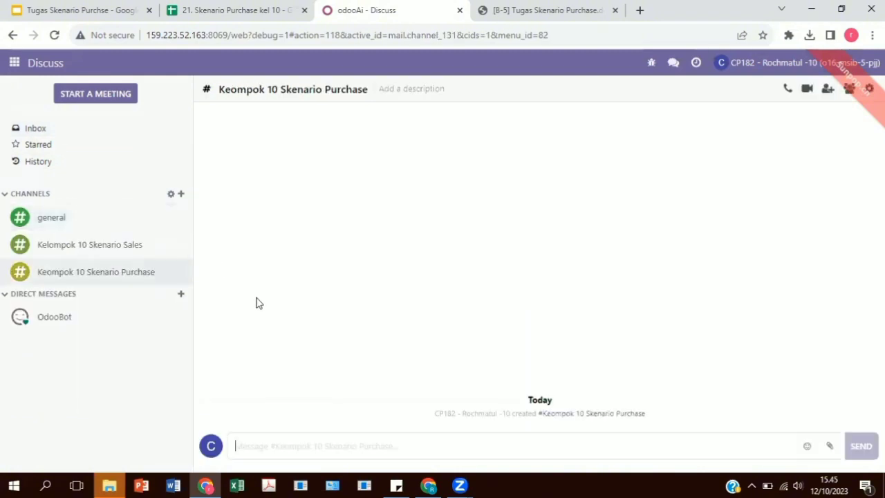
# Invite the group 10 users CP150, CP167, CP181 and CP187 to the new channel and post the message "haloo"
pyautogui.click(828, 90)
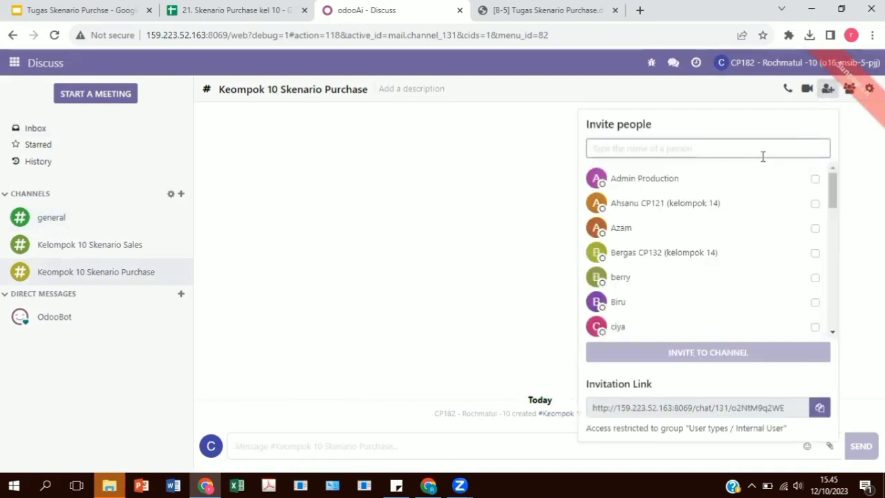
pyautogui.write('10')
pyautogui.click(825, 178)
pyautogui.click(825, 203)
pyautogui.click(826, 228)
pyautogui.click(826, 253)
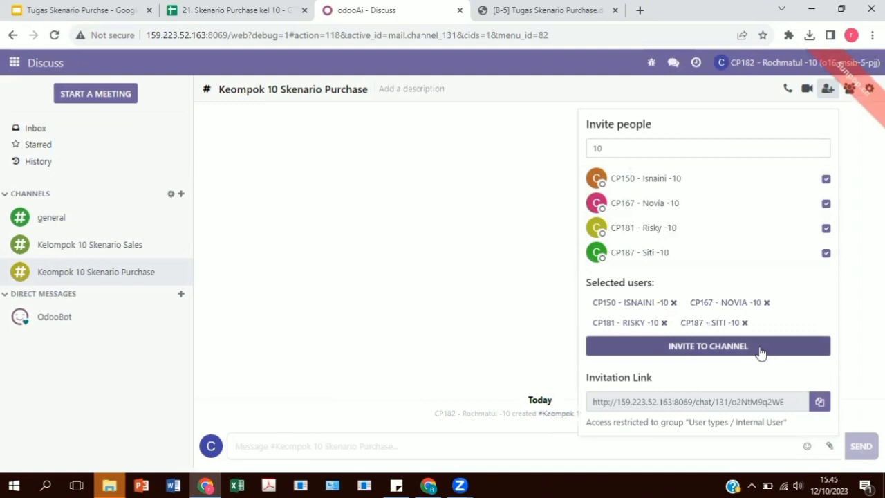
pyautogui.click(761, 350)
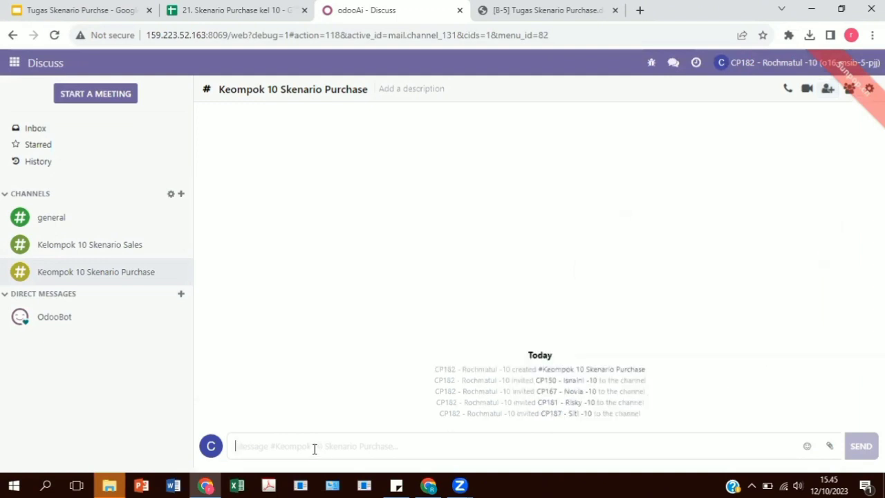
pyautogui.write('haloo')
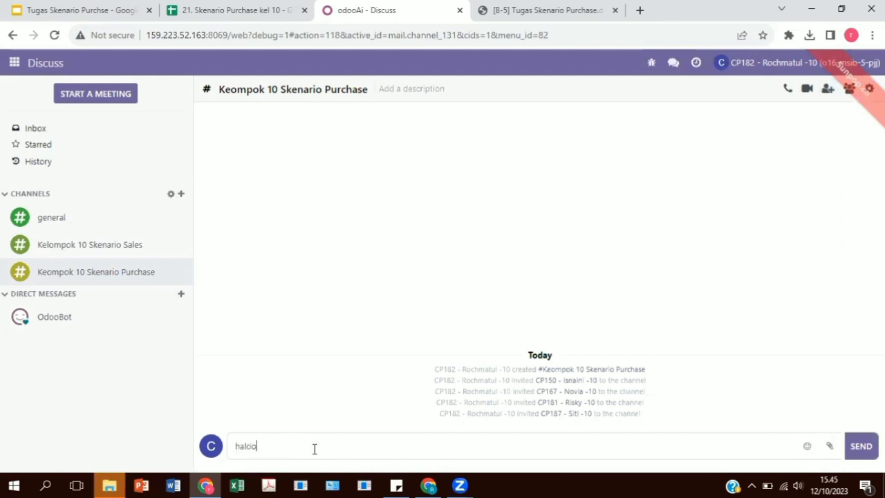
pyautogui.press('Return')
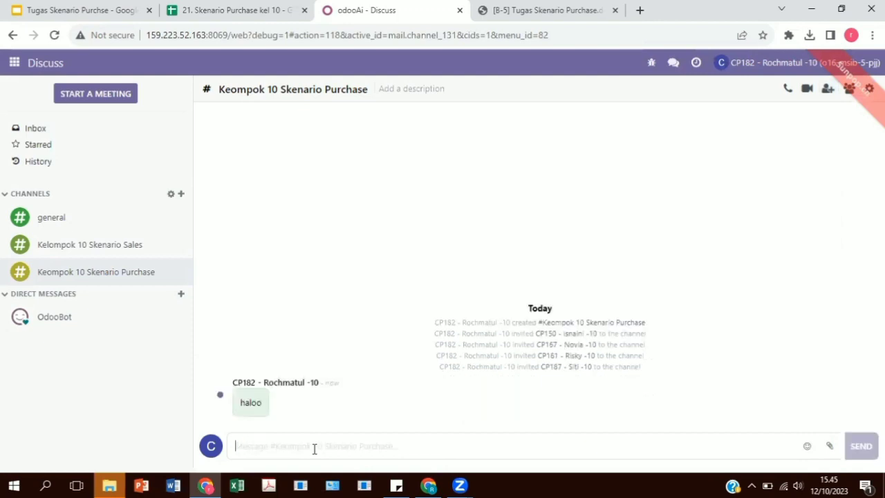
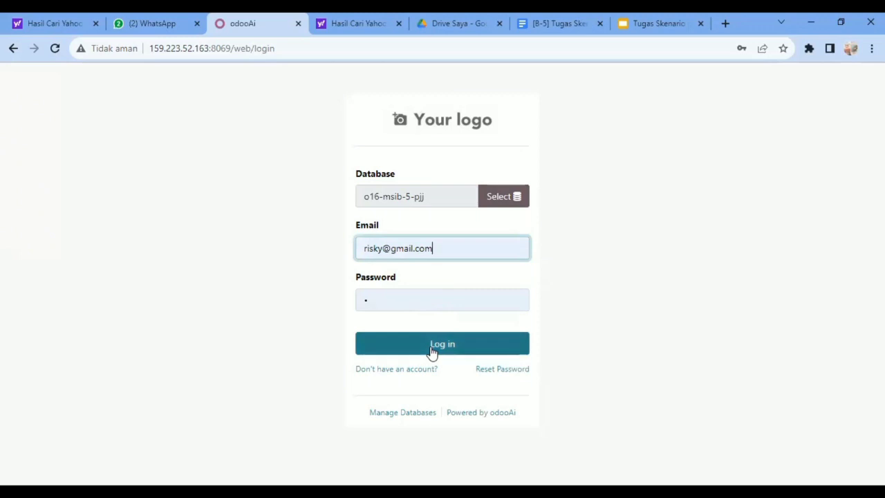
# Log in as the CP181 user and start a new entry in the Purchase vendor pricelists
pyautogui.click(432, 349)
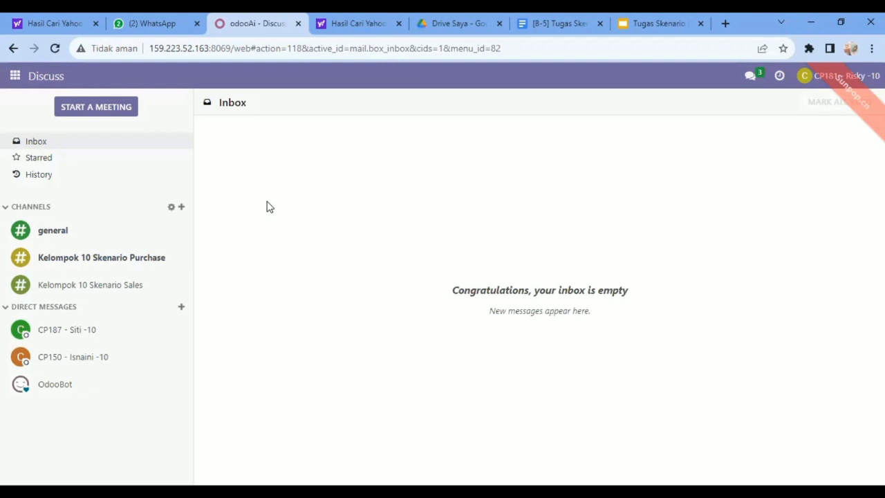
pyautogui.click(15, 78)
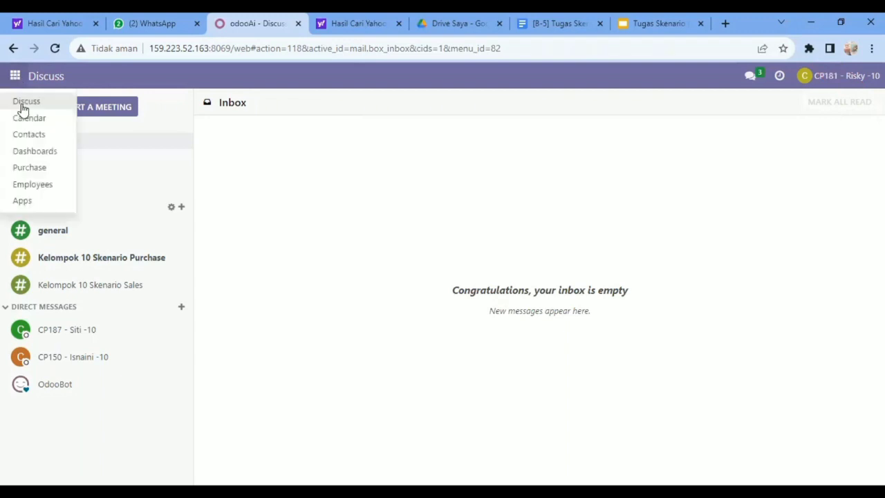
pyautogui.click(27, 173)
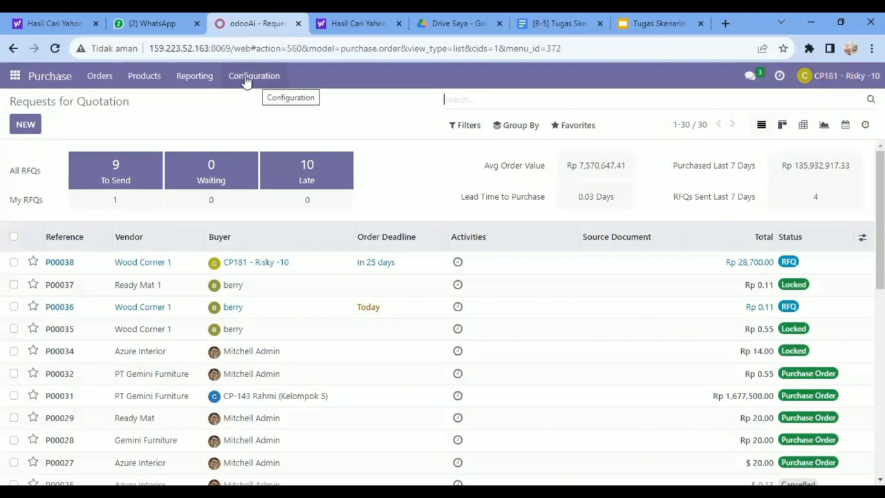
pyautogui.click(246, 81)
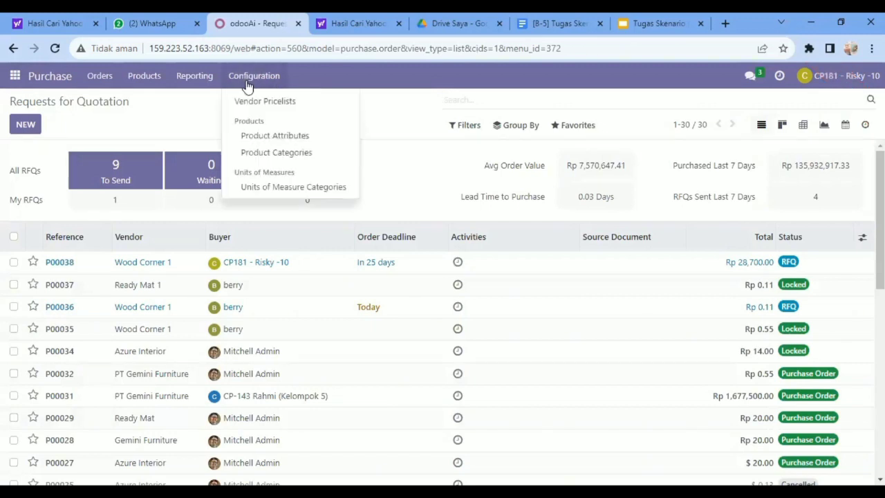
pyautogui.click(253, 103)
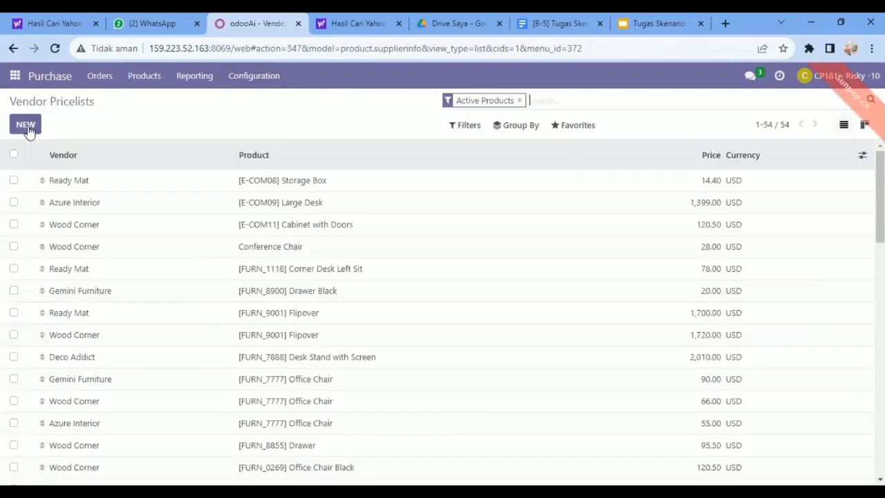
pyautogui.click(25, 125)
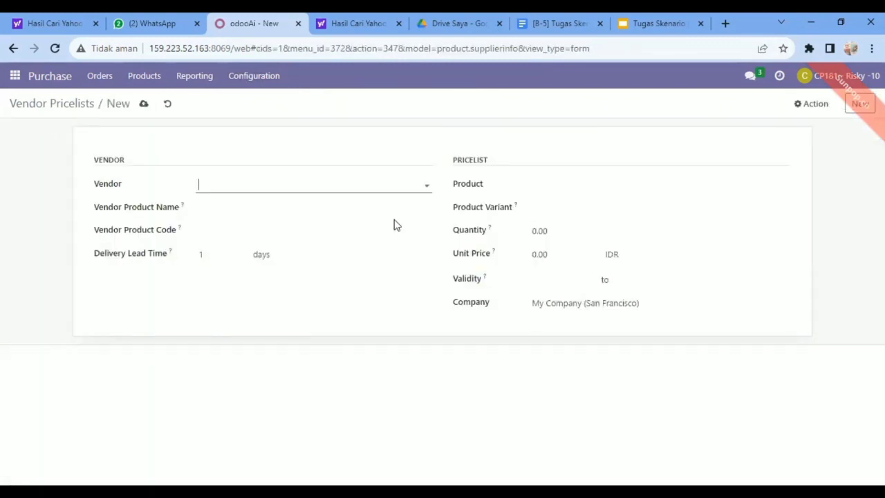
# Set the pricelist's vendor to Wood Corner 1 and its product and product variant to [FURN_6666] Acoustic Bloc Screens
pyautogui.click(427, 184)
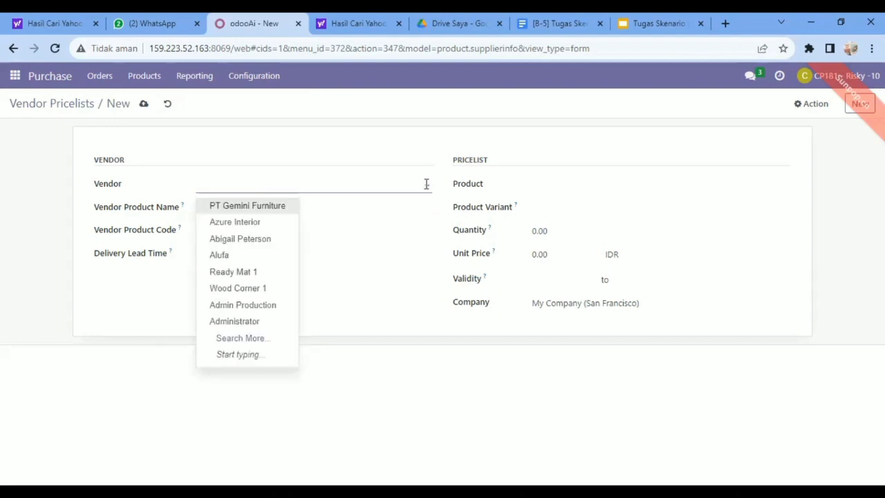
pyautogui.click(244, 290)
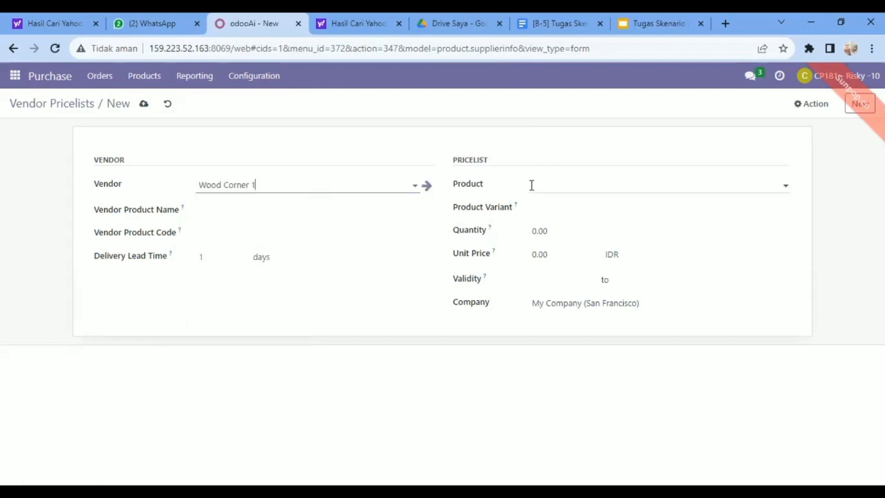
pyautogui.click(786, 185)
pyautogui.click(788, 185)
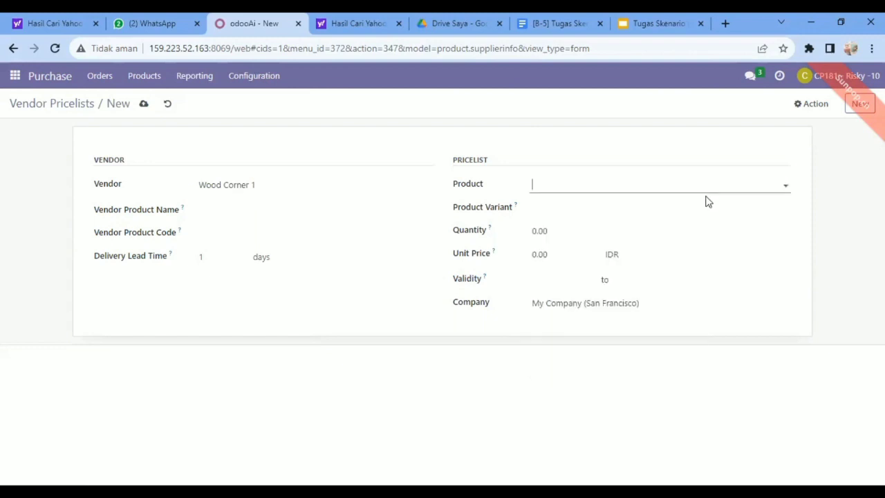
pyautogui.click(785, 185)
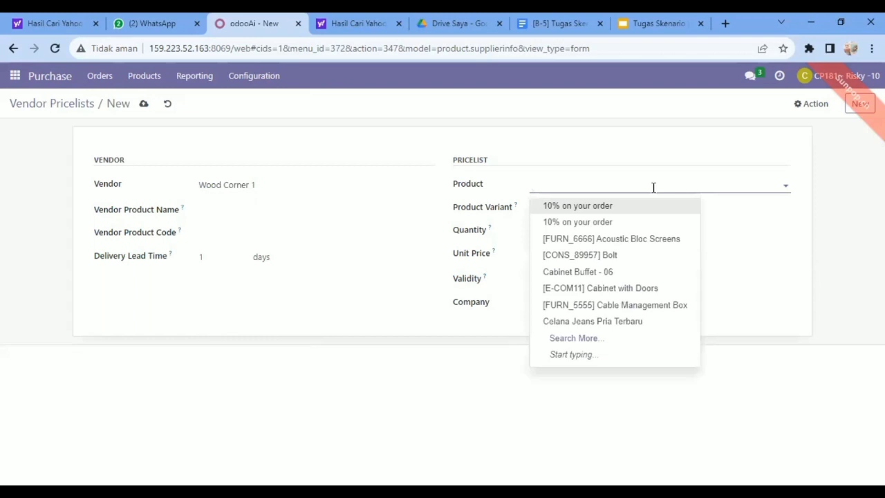
pyautogui.click(628, 243)
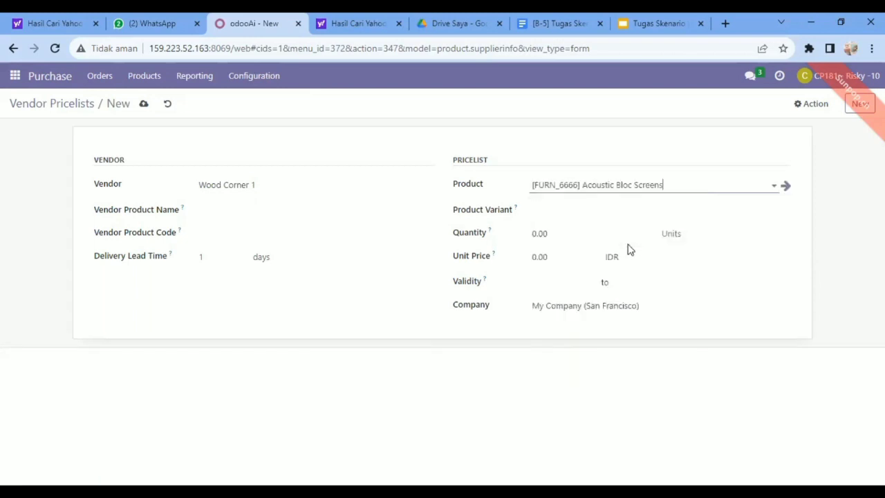
pyautogui.click(786, 211)
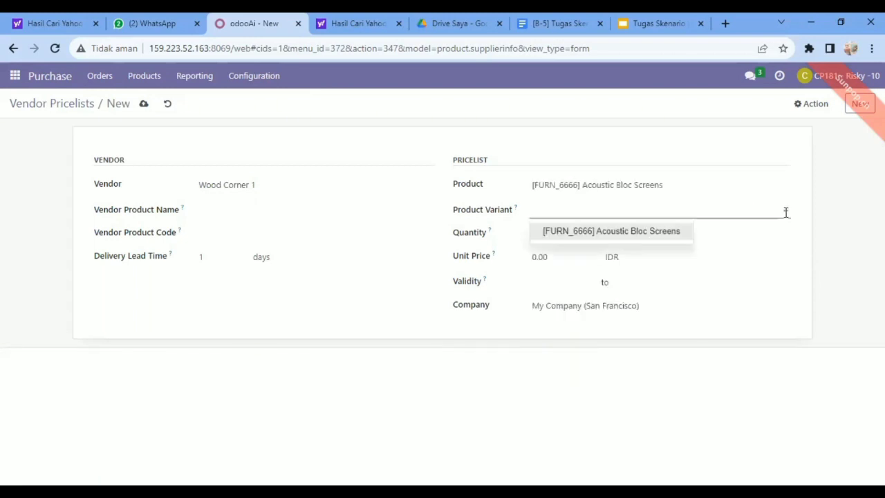
pyautogui.click(629, 234)
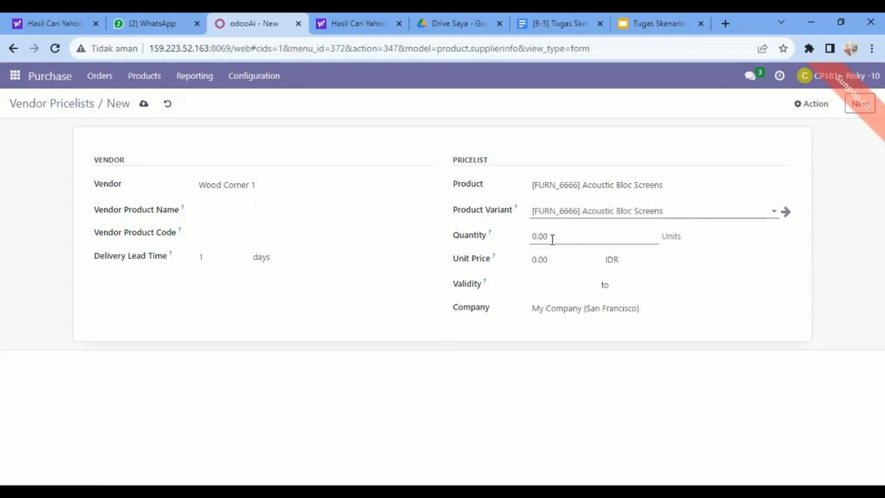
# Set the quantity to 10 and the unit price to 2870 IDR for the Acoustic Bloc Screens pricelist
pyautogui.click(552, 240)
pyautogui.press('BackSpace')
pyautogui.press('BackSpace')
pyautogui.press('BackSpace')
pyautogui.press('BackSpace')
pyautogui.write('10')
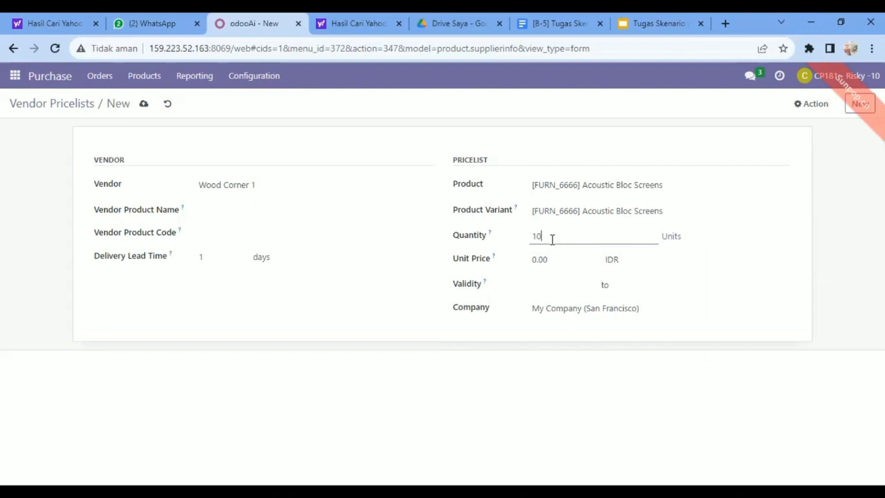
pyautogui.click(547, 259)
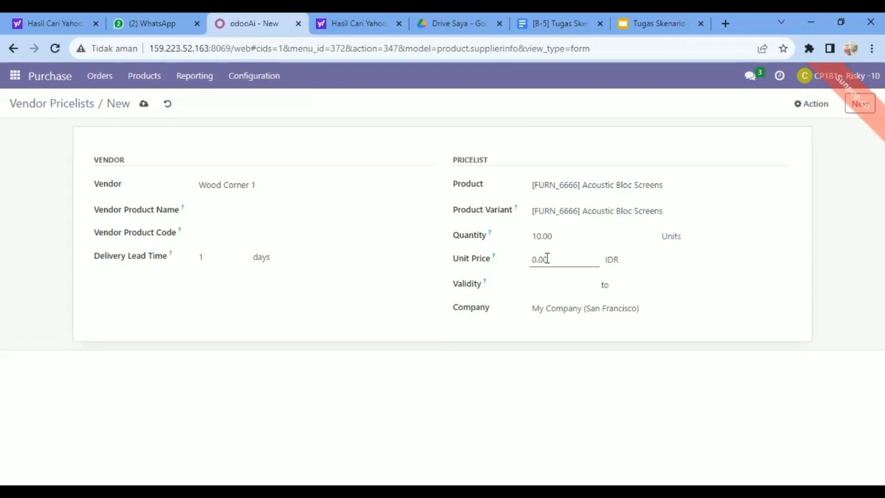
pyautogui.press('BackSpace')
pyautogui.press('BackSpace')
pyautogui.press('BackSpace')
pyautogui.press('BackSpace')
pyautogui.write('2870')
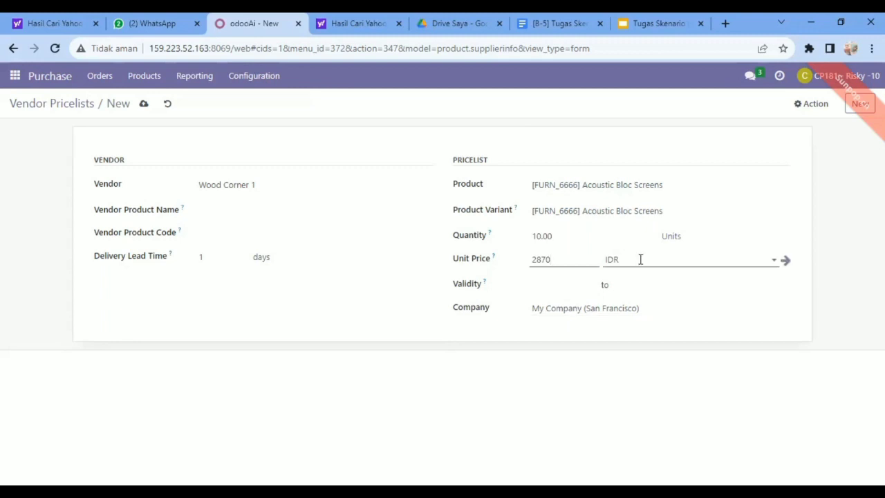
pyautogui.click(693, 238)
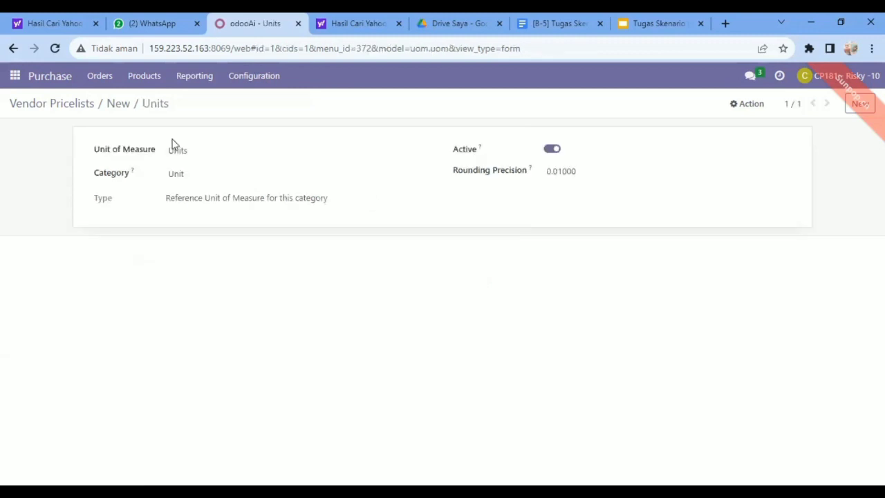
pyautogui.click(14, 53)
pyautogui.click(13, 51)
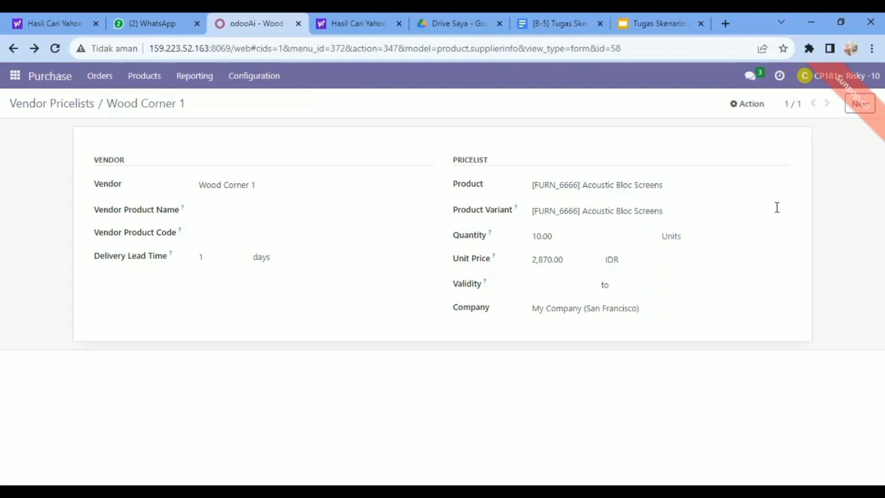
# Start a new vendor pricelist for Ready Mat 1 with [FURN_7777] Office Chair as product and product variant
pyautogui.click(858, 105)
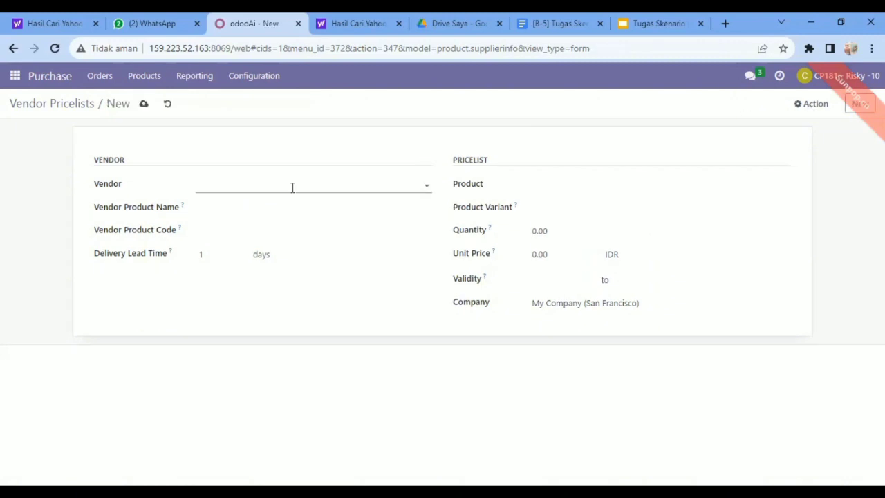
pyautogui.click(427, 186)
pyautogui.click(233, 273)
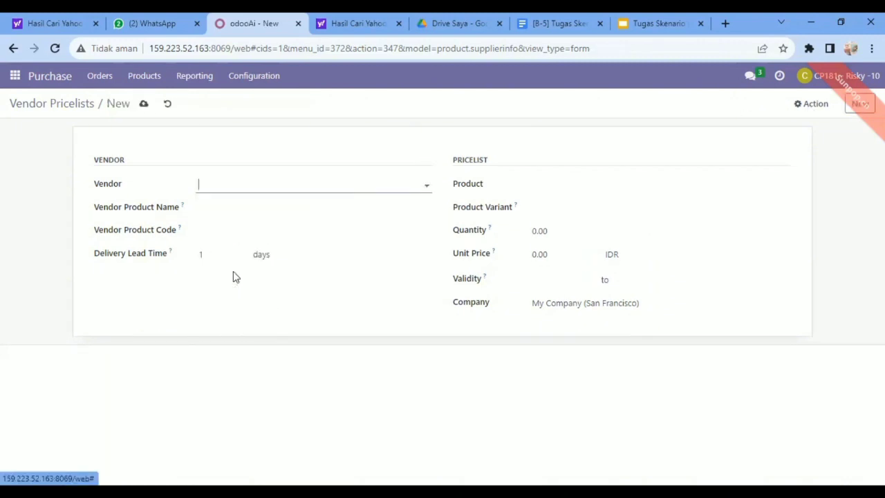
pyautogui.click(786, 187)
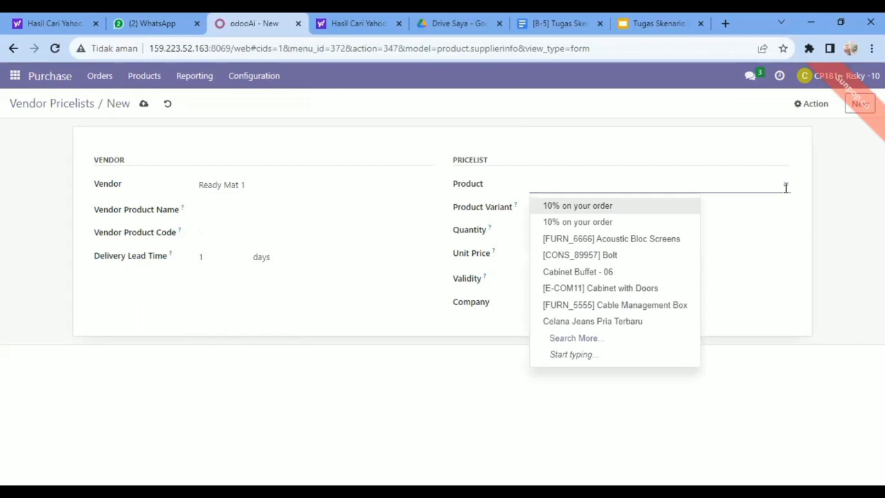
pyautogui.write('Office')
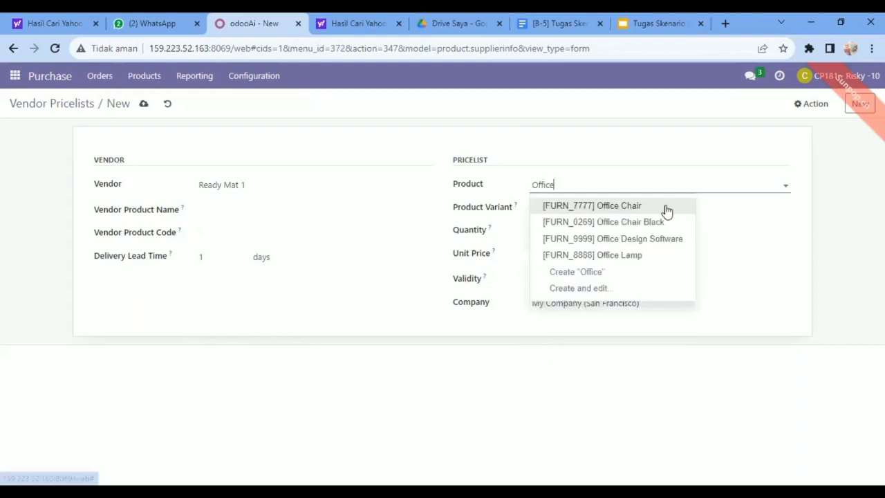
pyautogui.click(626, 206)
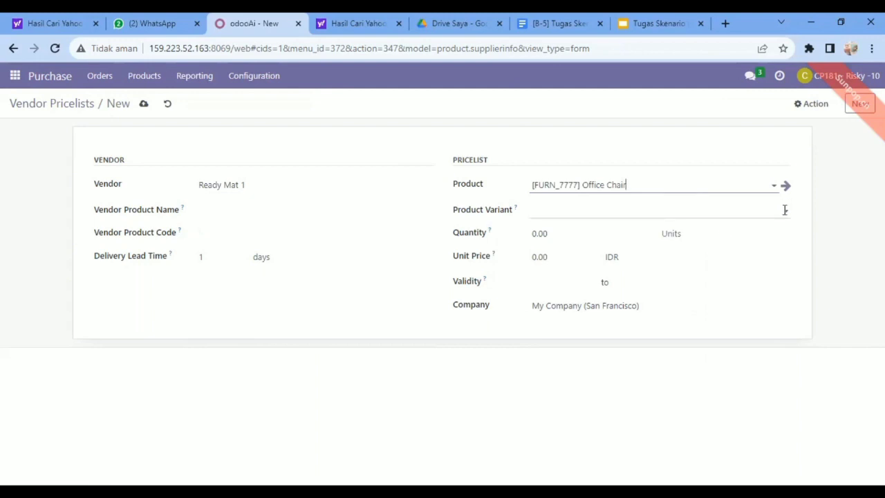
pyautogui.click(784, 207)
pyautogui.click(627, 234)
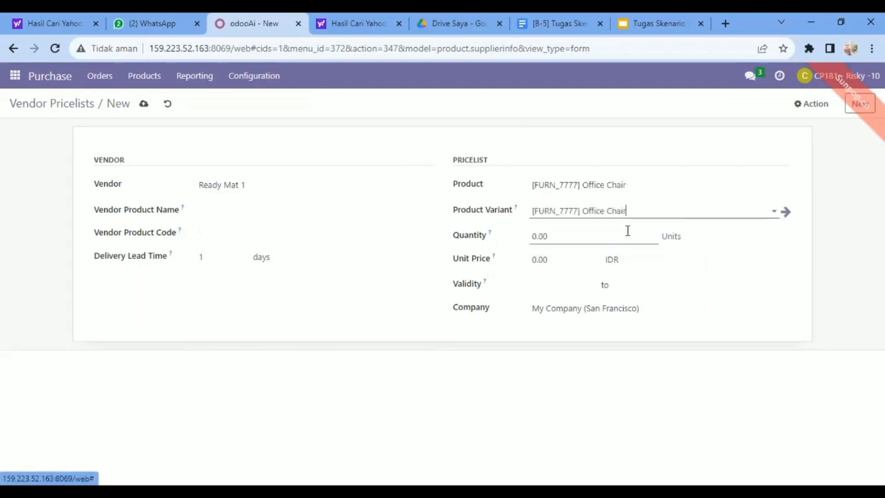
# Set the quantity to 10 and the unit price to 66 IDR for the Office Chair pricelist
pyautogui.click(583, 236)
pyautogui.press('BackSpace')
pyautogui.press('BackSpace')
pyautogui.press('BackSpace')
pyautogui.press('BackSpace')
pyautogui.write('10')
pyautogui.click(559, 257)
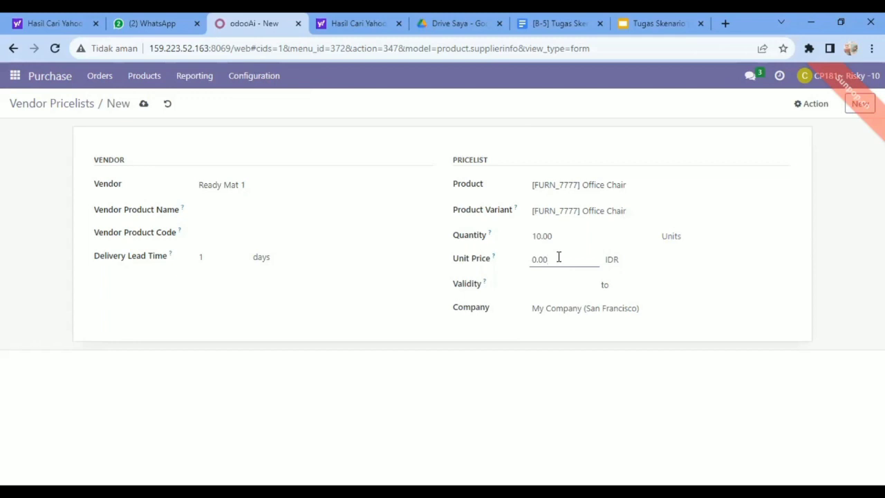
pyautogui.press('BackSpace')
pyautogui.press('BackSpace')
pyautogui.press('BackSpace')
pyautogui.press('BackSpace')
pyautogui.write('66')
# Start another vendor pricelist for Ready Mat 1 with [FURN_0269] Office Chair Black as product and product variant
pyautogui.click(860, 103)
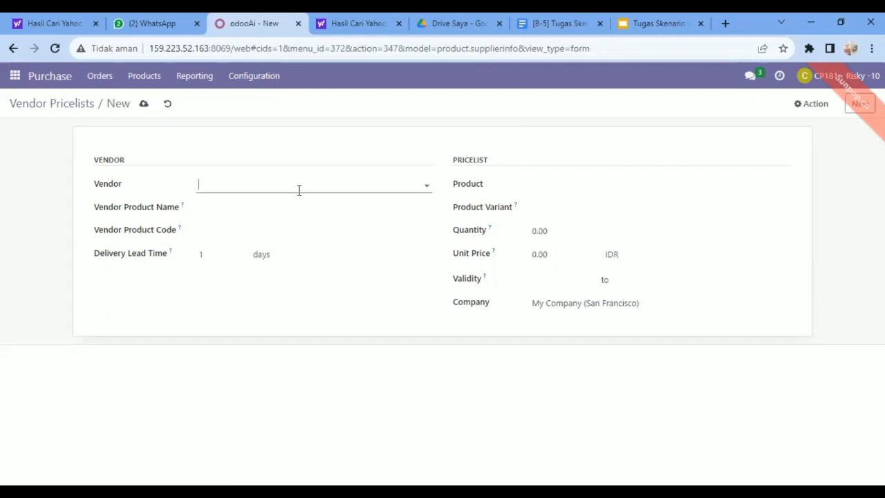
pyautogui.click(427, 187)
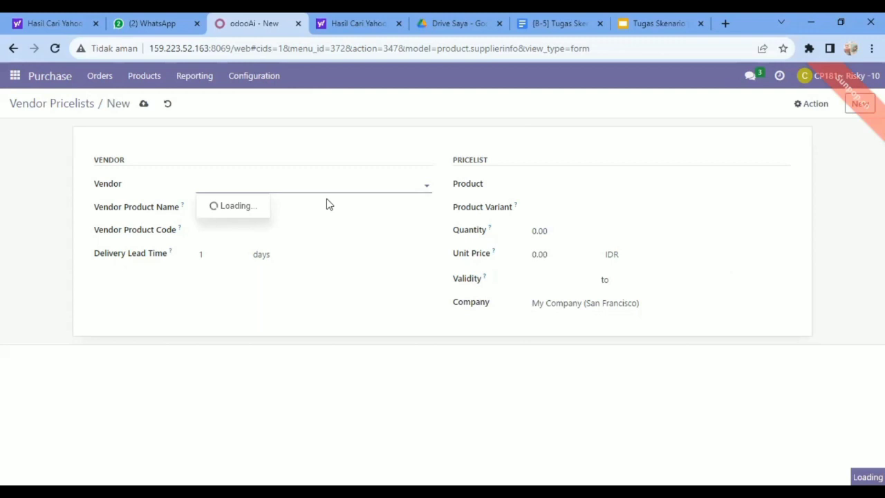
pyautogui.click(228, 276)
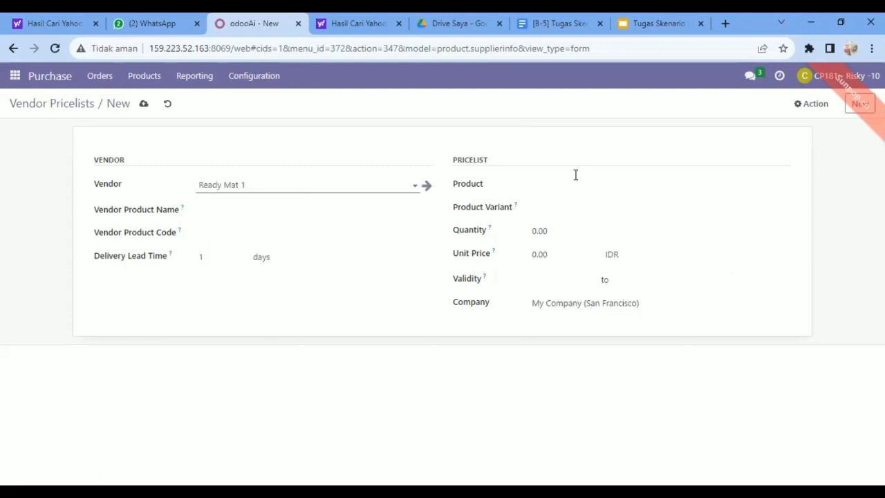
pyautogui.click(786, 186)
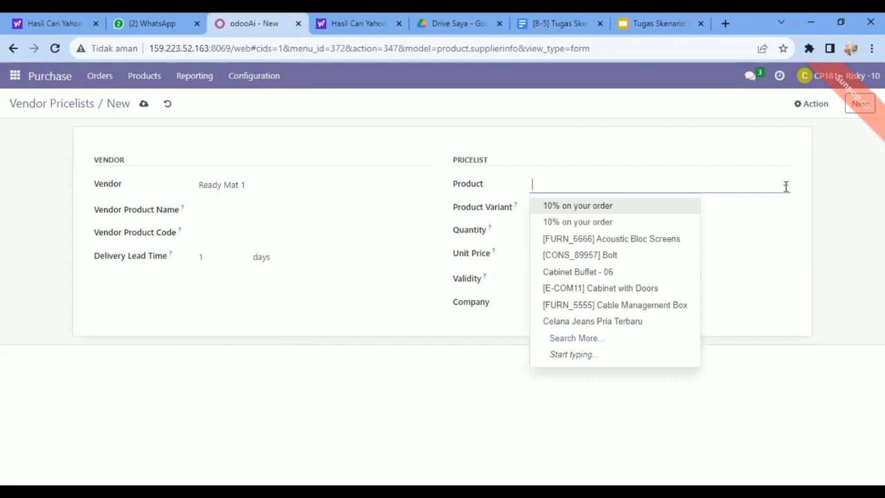
pyautogui.write('Office')
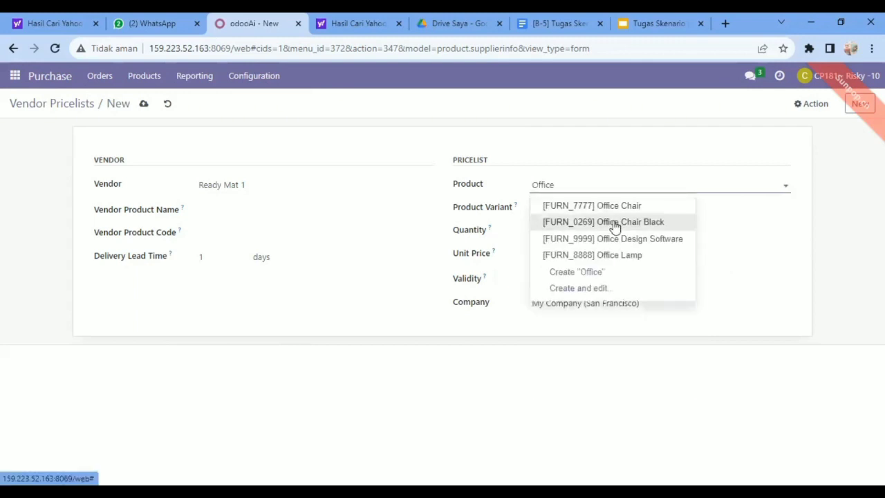
pyautogui.click(615, 222)
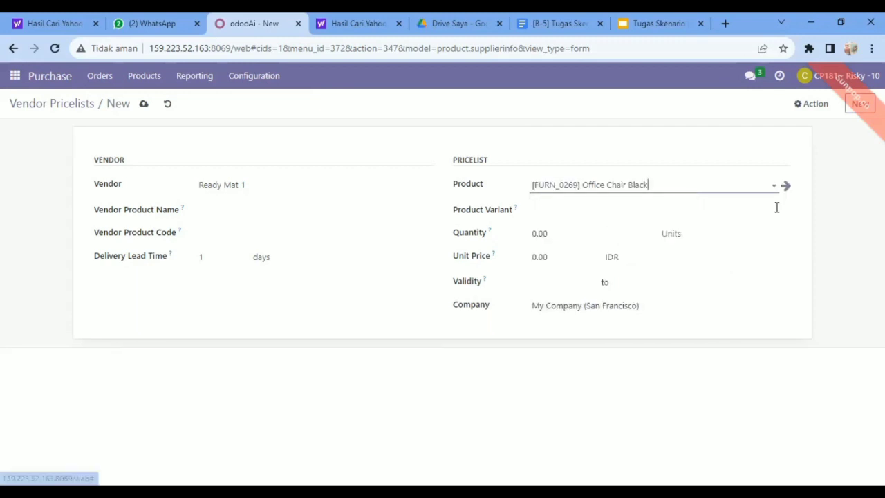
pyautogui.click(784, 213)
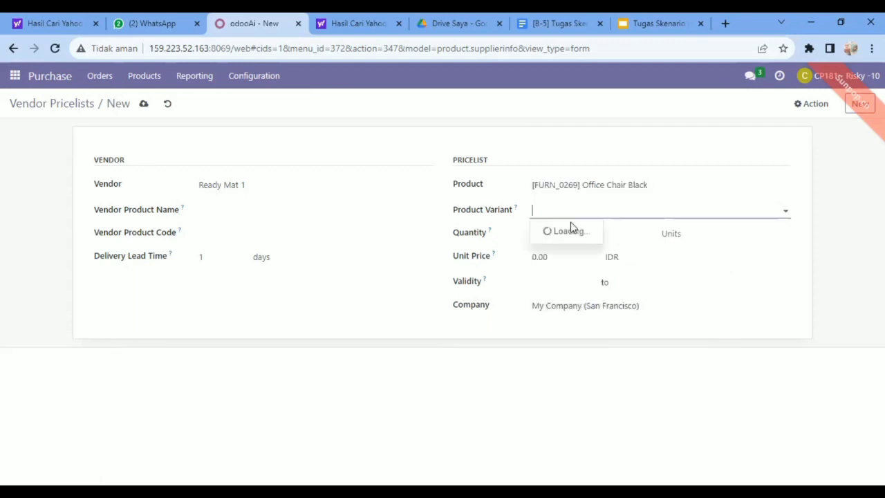
pyautogui.click(556, 234)
# Set the Office Chair Black pricelist's quantity to 10 and unit price to 12,50 IDR, then start another entry to save it
pyautogui.click(547, 238)
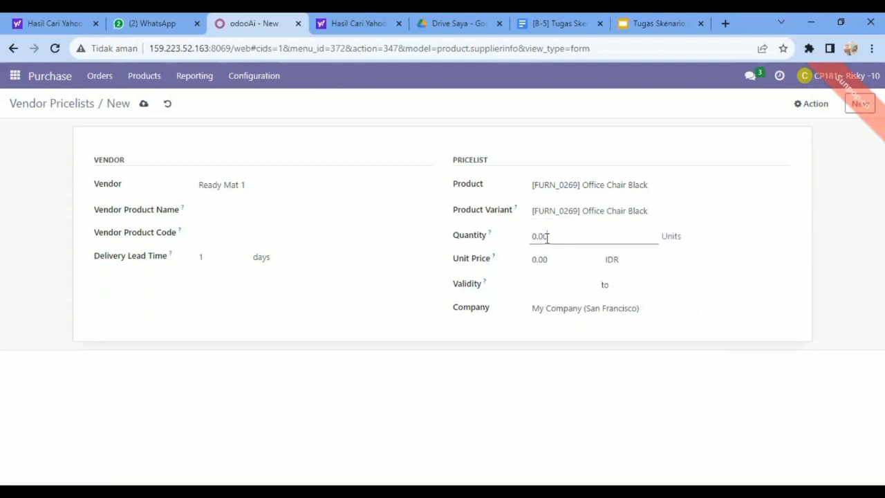
pyautogui.press('BackSpace')
pyautogui.press('BackSpace')
pyautogui.press('BackSpace')
pyautogui.press('BackSpace')
pyautogui.write('10')
pyautogui.click(553, 259)
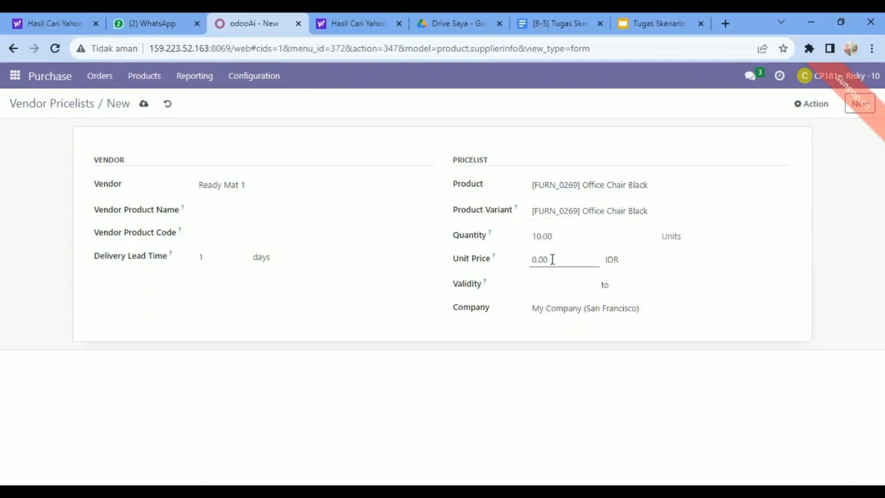
pyautogui.press('BackSpace')
pyautogui.press('BackSpace')
pyautogui.press('BackSpace')
pyautogui.press('BackSpace')
pyautogui.write('12,50')
pyautogui.click(861, 106)
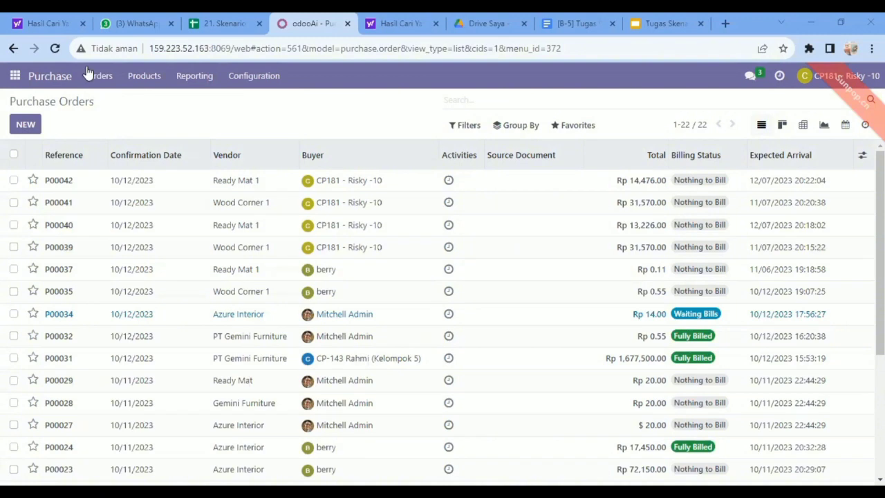
# Create a new purchase order from the Purchase Orders list with Wood Corner 1 as the vendor
pyautogui.click(92, 76)
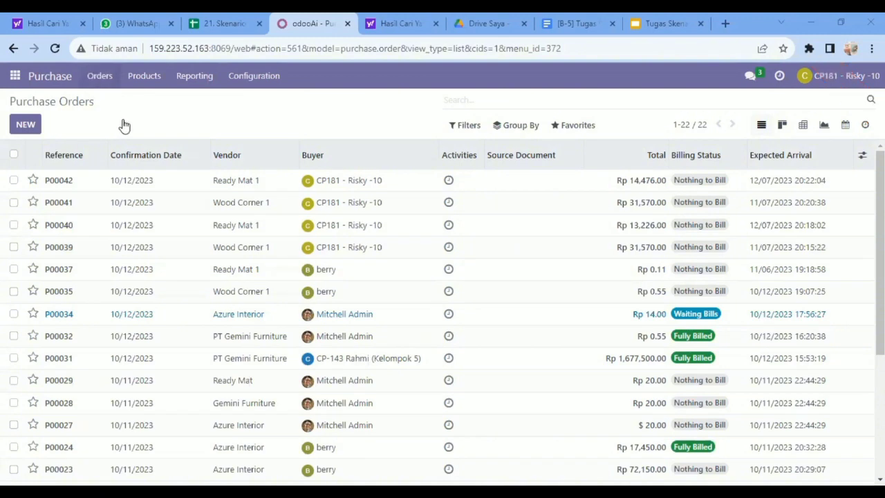
pyautogui.click(122, 125)
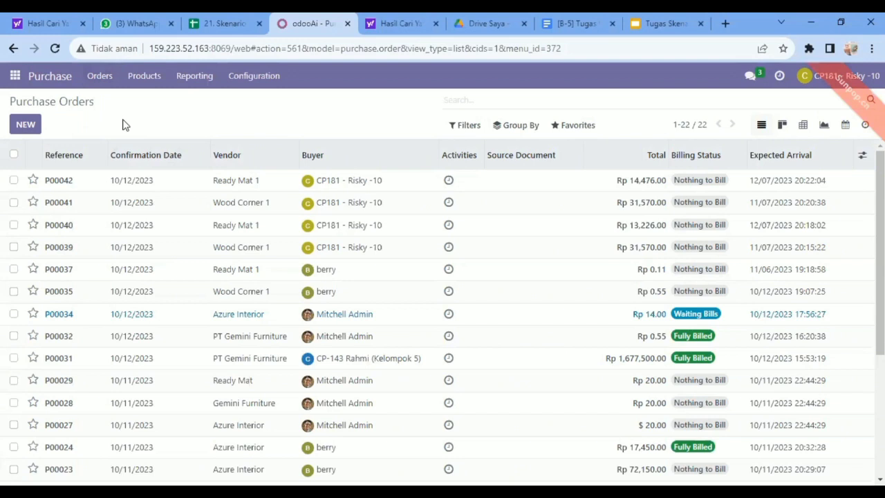
pyautogui.click(101, 77)
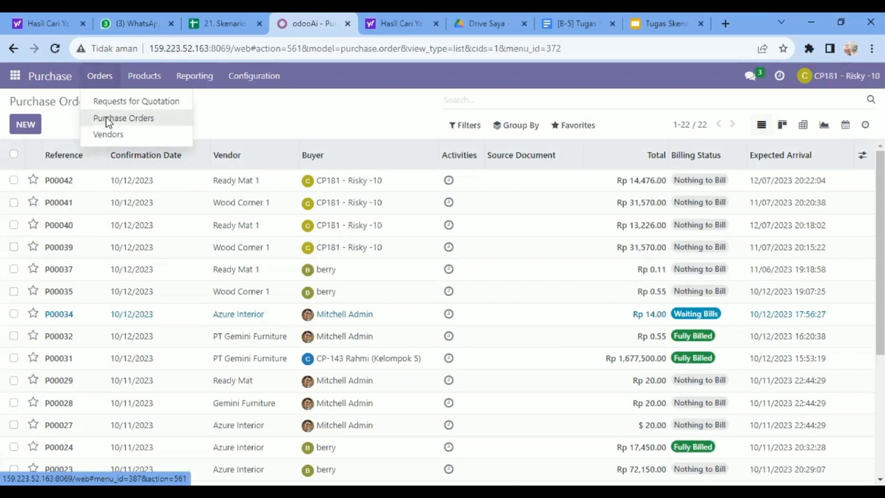
pyautogui.click(107, 121)
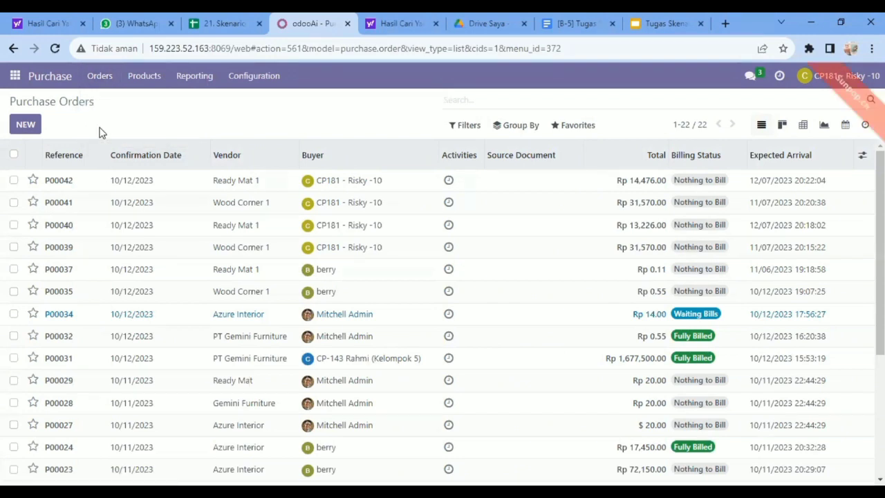
pyautogui.click(25, 128)
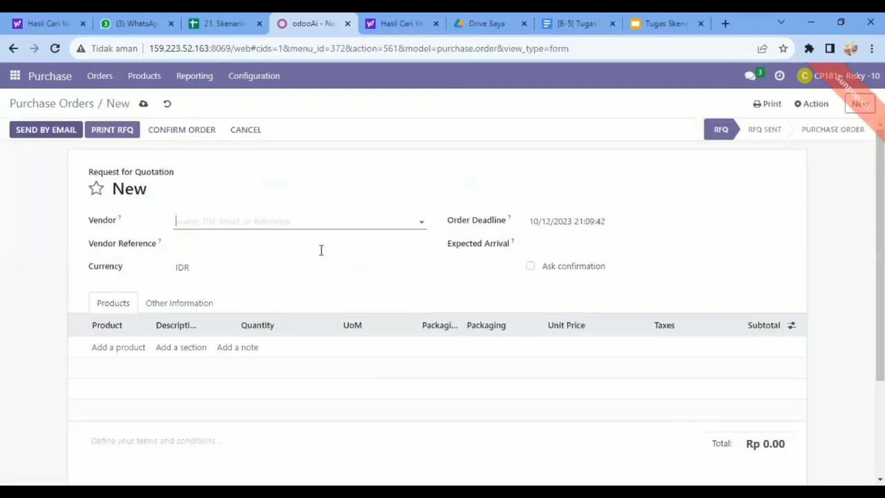
pyautogui.click(421, 223)
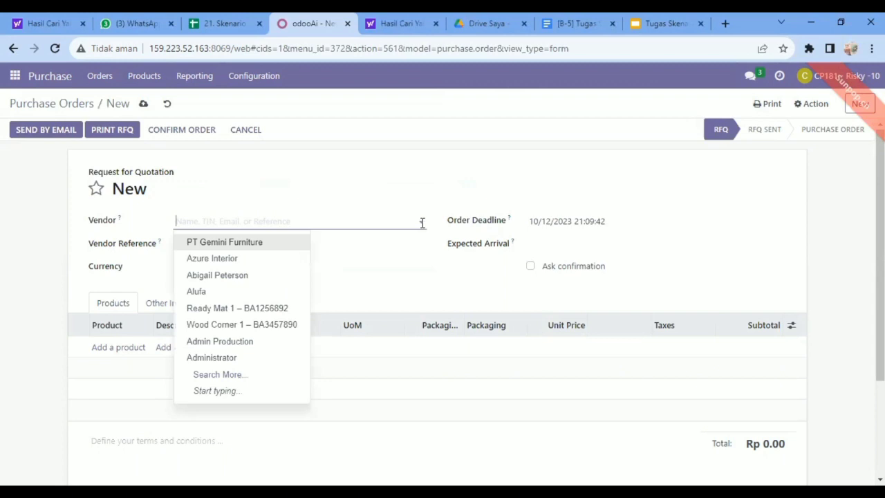
pyautogui.click(225, 325)
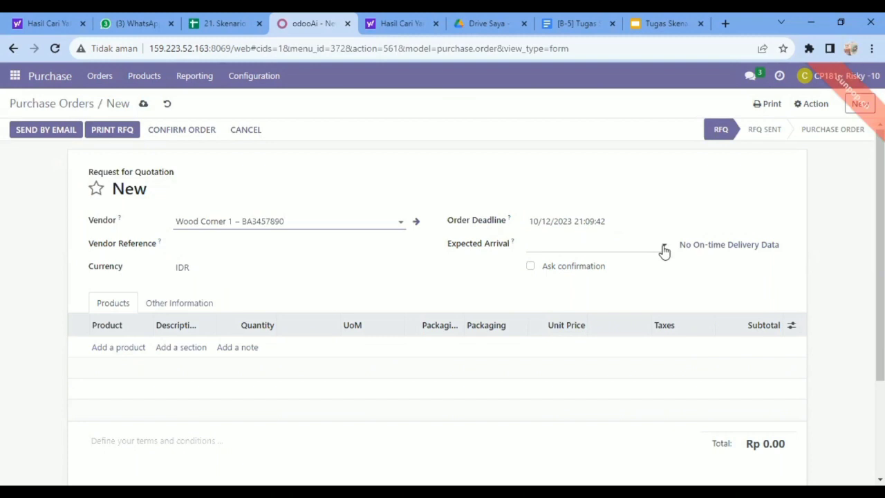
# Set both the order deadline and the expected arrival of the Wood Corner 1 order to 11/06/2023
pyautogui.click(664, 251)
pyautogui.click(782, 227)
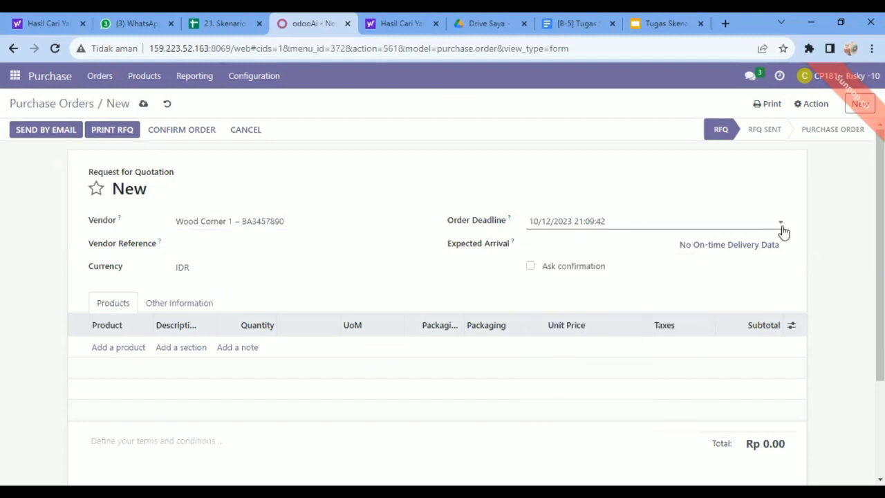
pyautogui.click(782, 228)
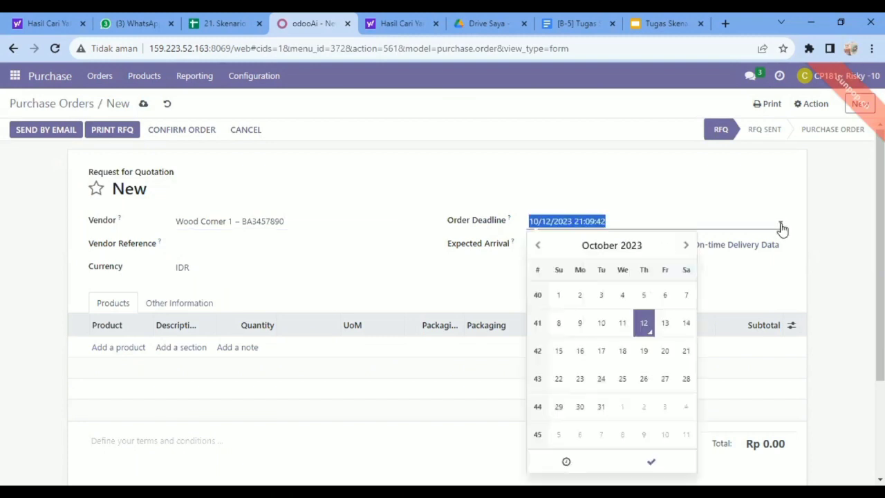
pyautogui.click(687, 246)
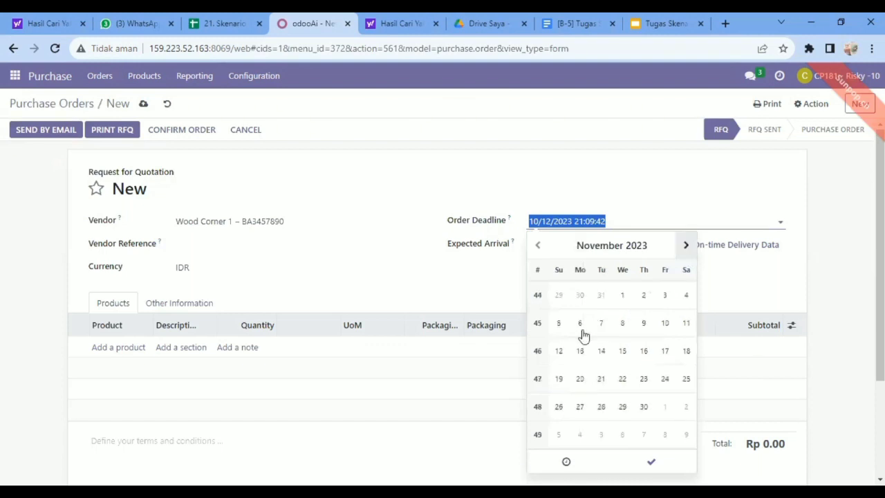
pyautogui.click(580, 325)
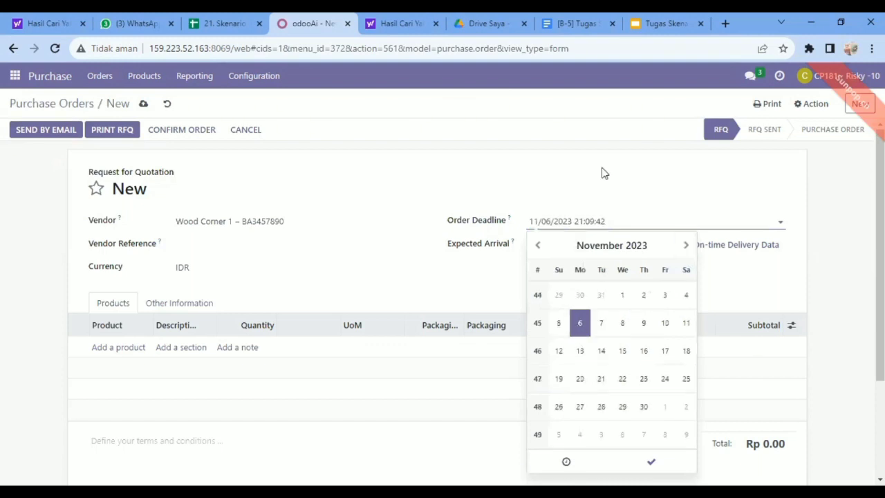
pyautogui.click(602, 172)
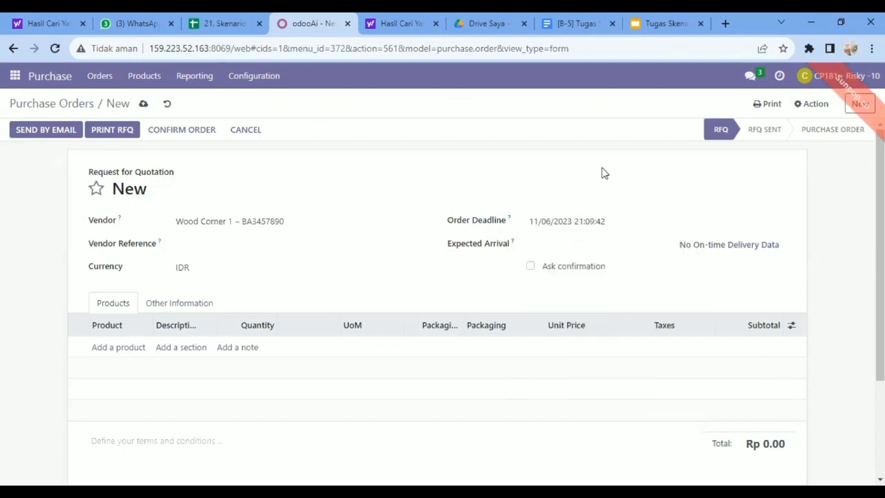
pyautogui.click(600, 246)
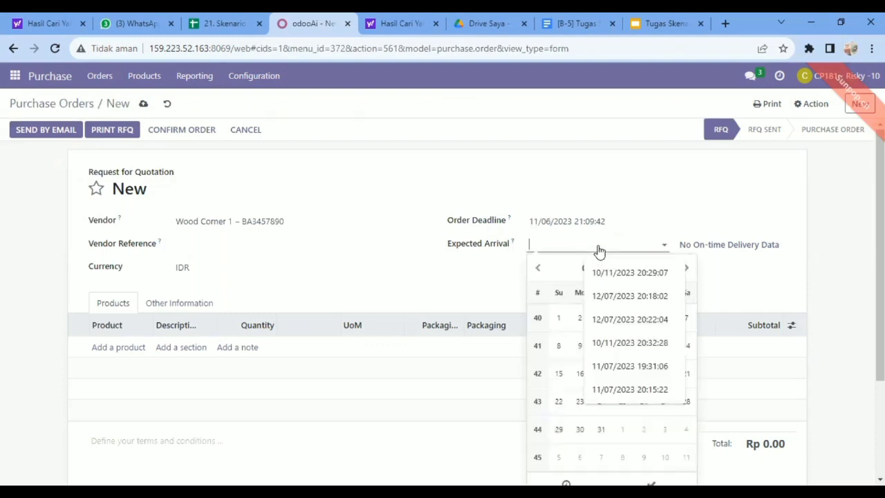
pyautogui.click(687, 270)
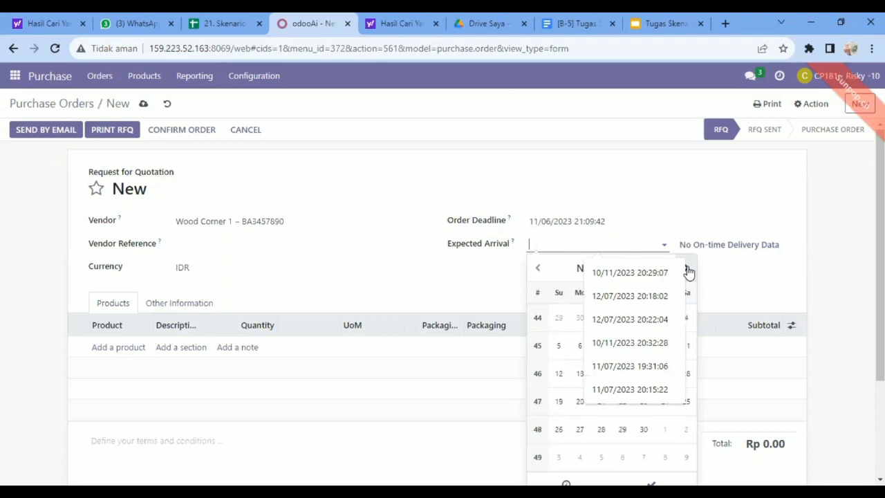
pyautogui.click(580, 346)
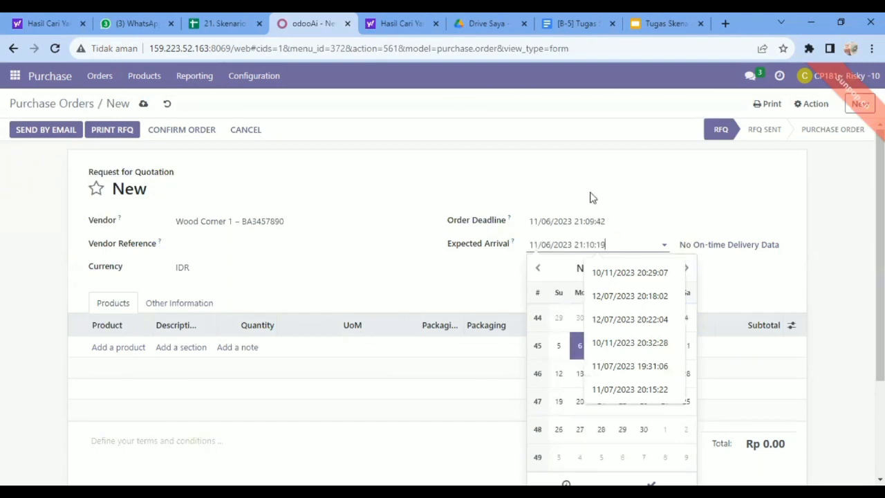
pyautogui.click(561, 197)
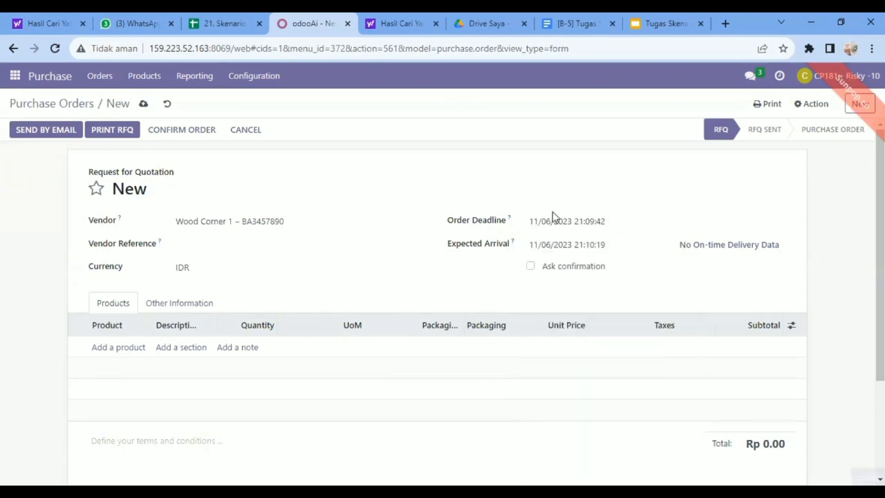
# Add [FURN_6666] Acoustic Bloc Screens as a product line on the order
pyautogui.click(116, 349)
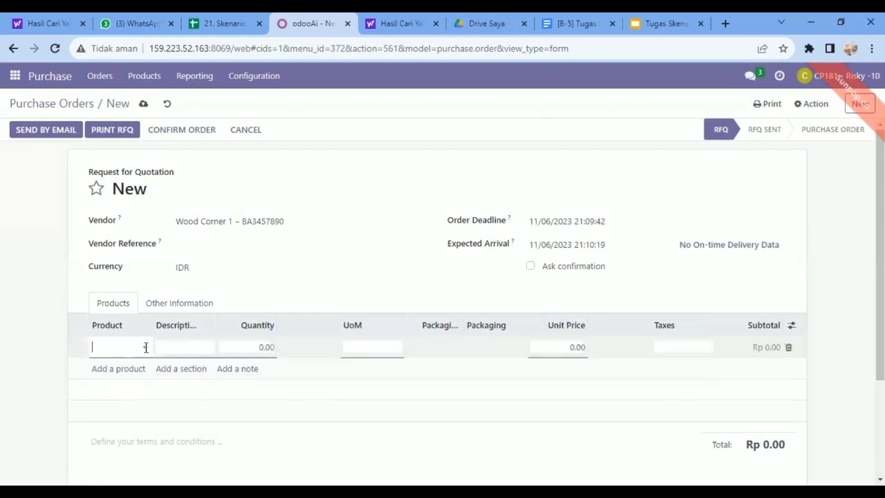
pyautogui.click(146, 347)
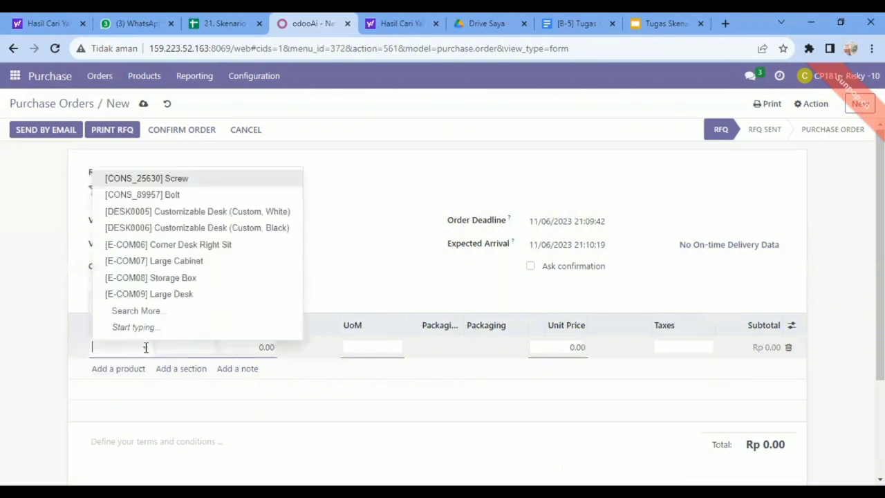
pyautogui.write('Acous')
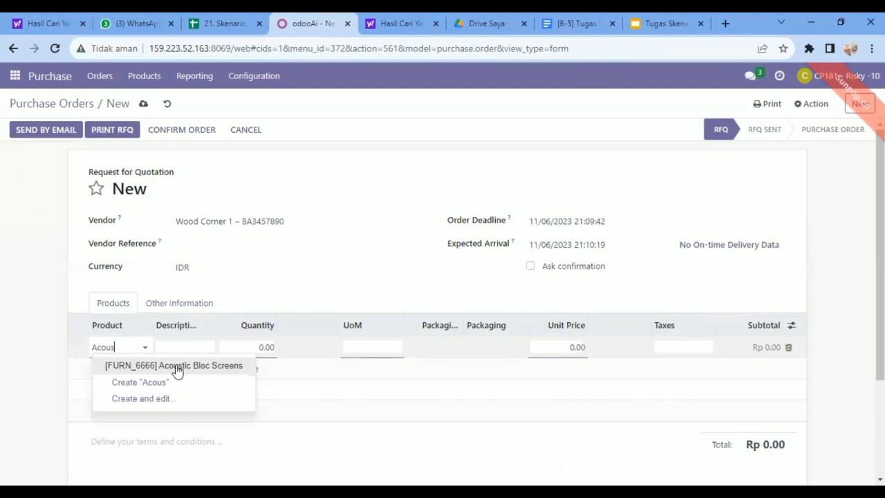
pyautogui.click(177, 368)
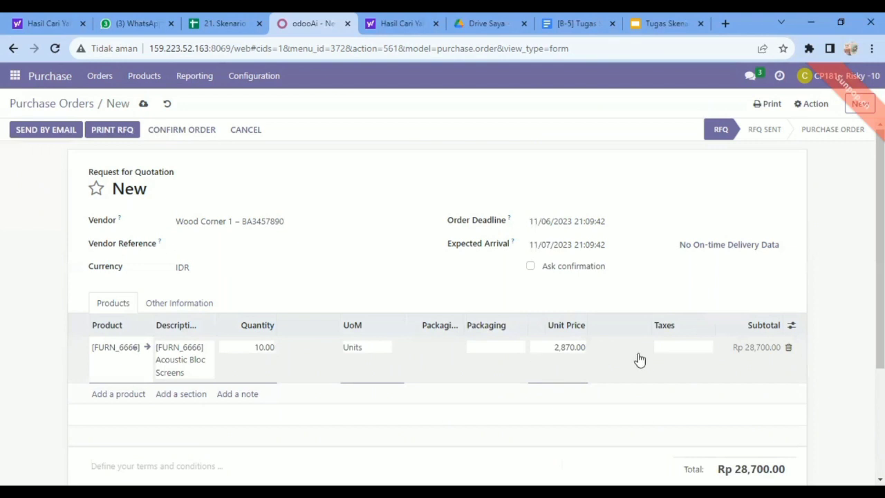
# Apply the 11% tax to the Acoustic Bloc Screens line
pyautogui.click(708, 348)
pyautogui.click(744, 330)
pyautogui.click(709, 348)
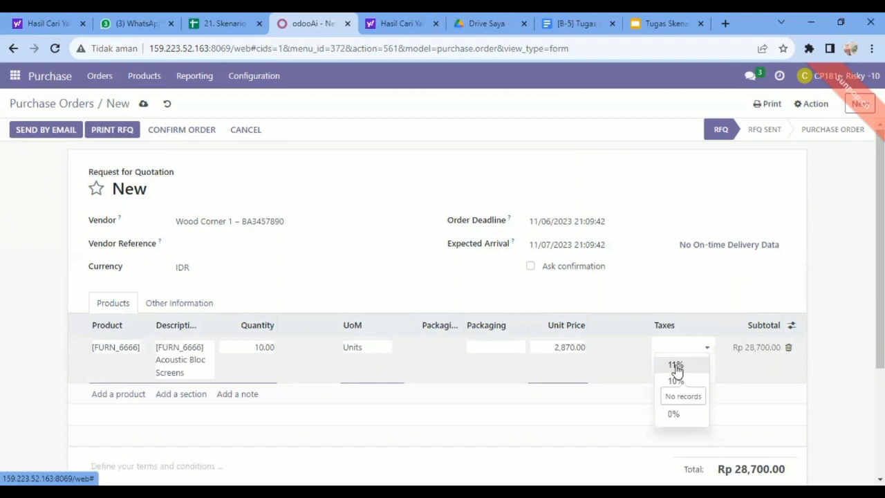
pyautogui.click(676, 366)
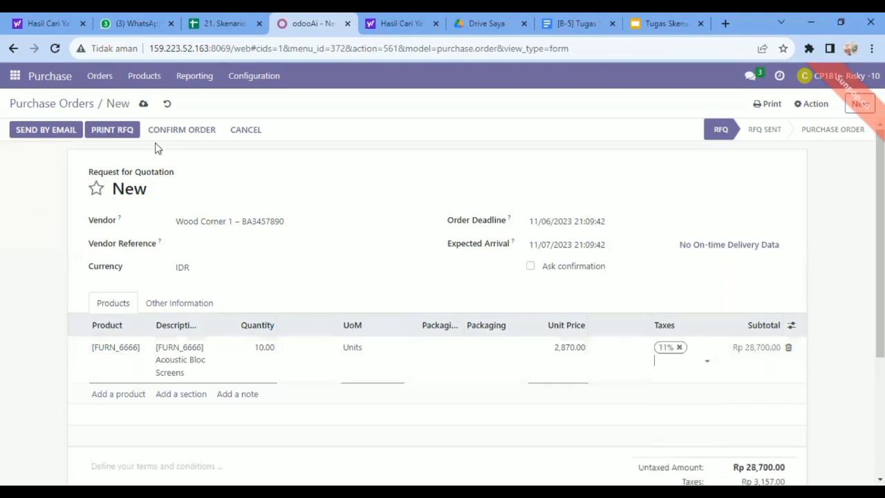
# Save the request for quotation and confirm it as a purchase order
pyautogui.click(143, 104)
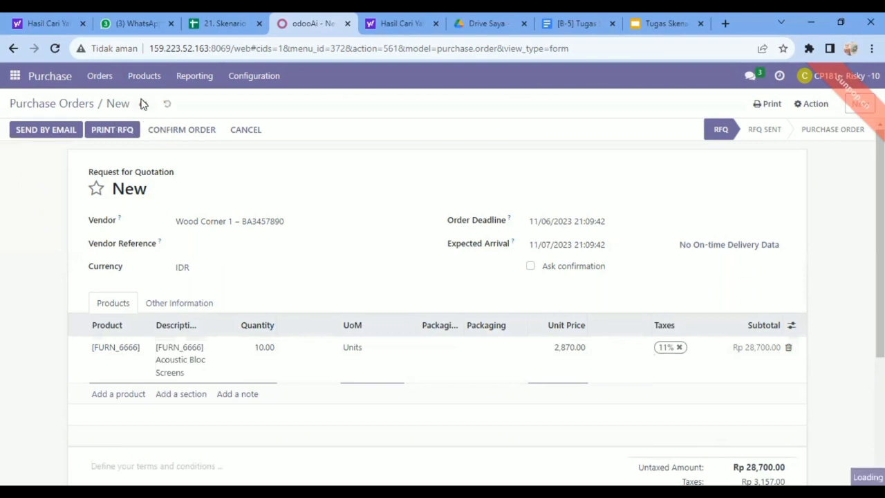
pyautogui.click(261, 238)
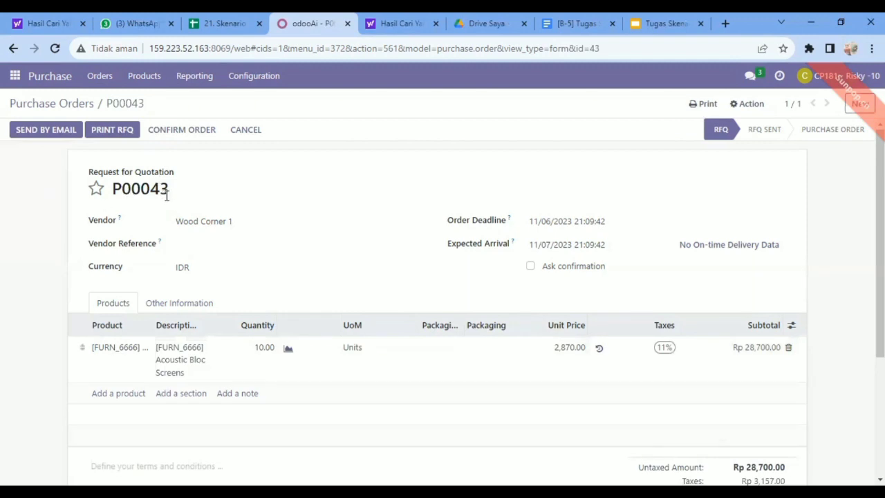
pyautogui.click(184, 131)
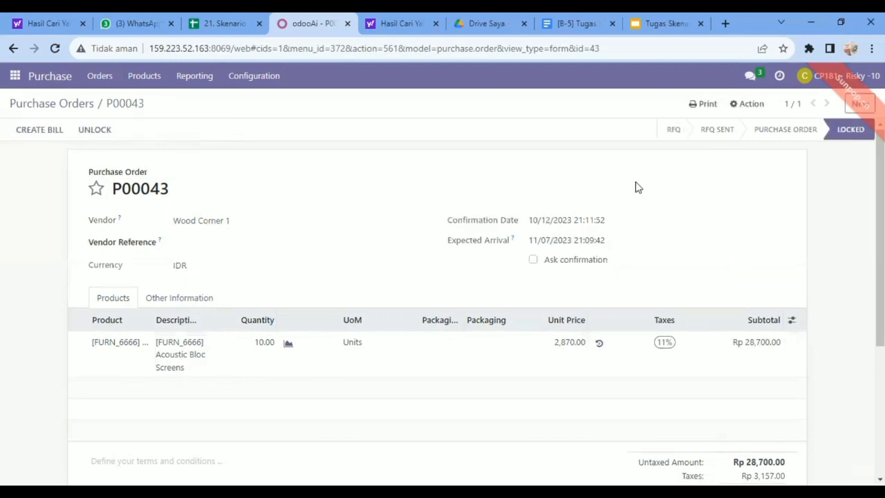
# Start another purchase order with Wood Corner 1 as the vendor
pyautogui.click(860, 105)
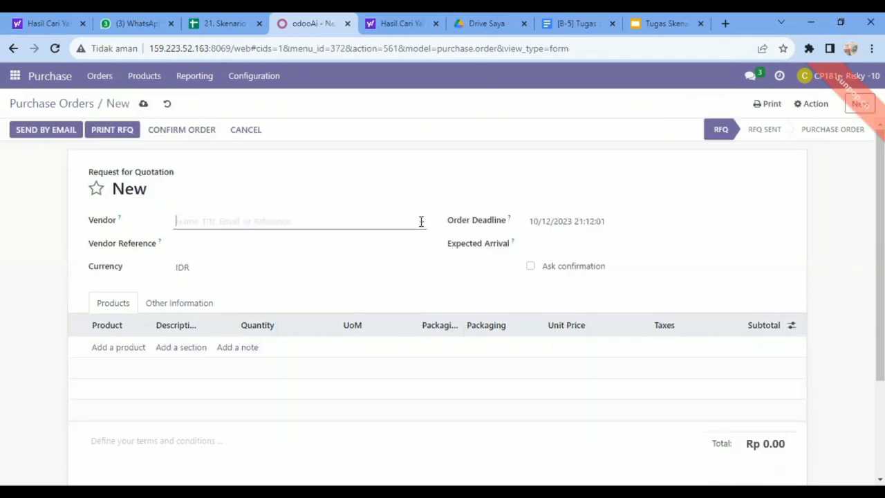
pyautogui.click(421, 221)
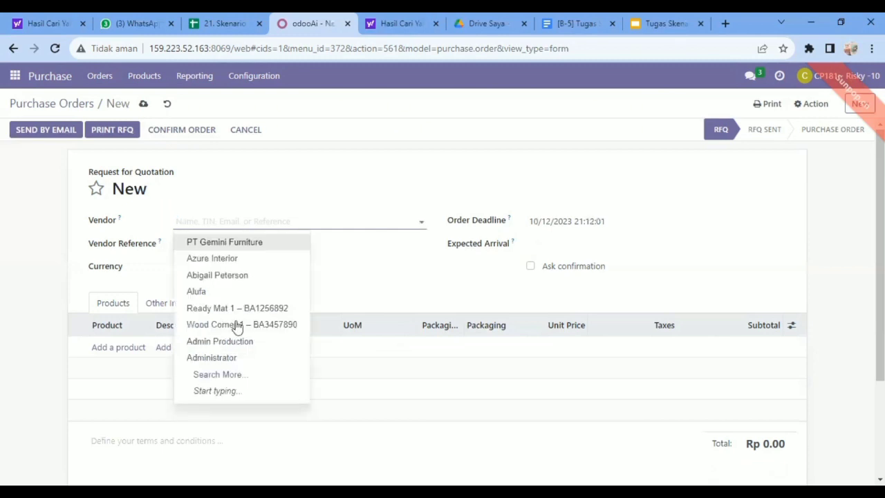
pyautogui.click(238, 326)
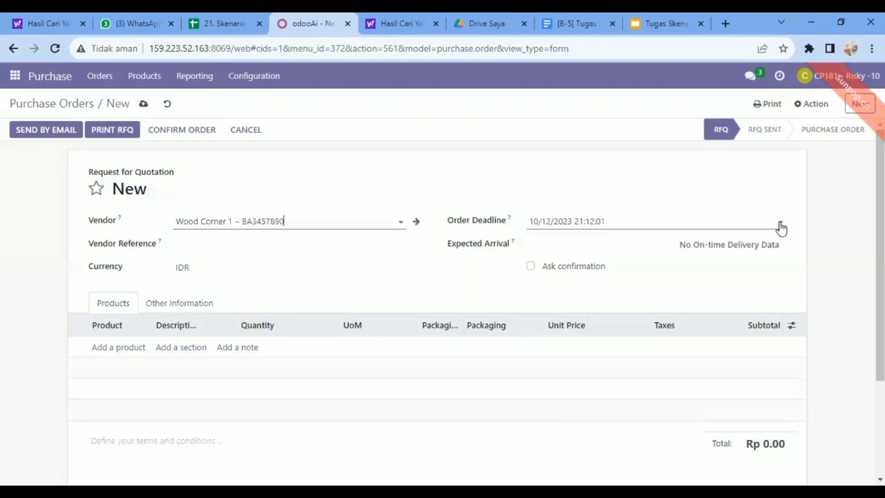
# Set the new order's deadline to 12/06/2023 and its expected arrival to 12/04/2023
pyautogui.click(781, 228)
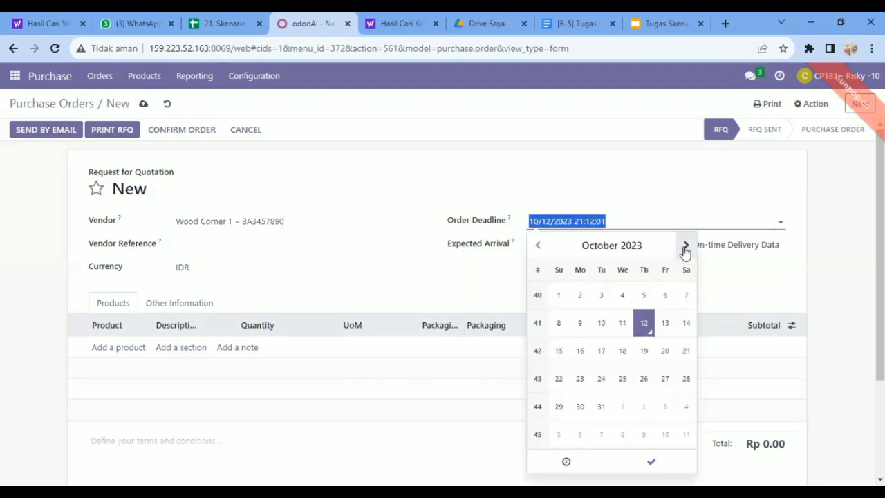
pyautogui.click(685, 247)
pyautogui.click(686, 247)
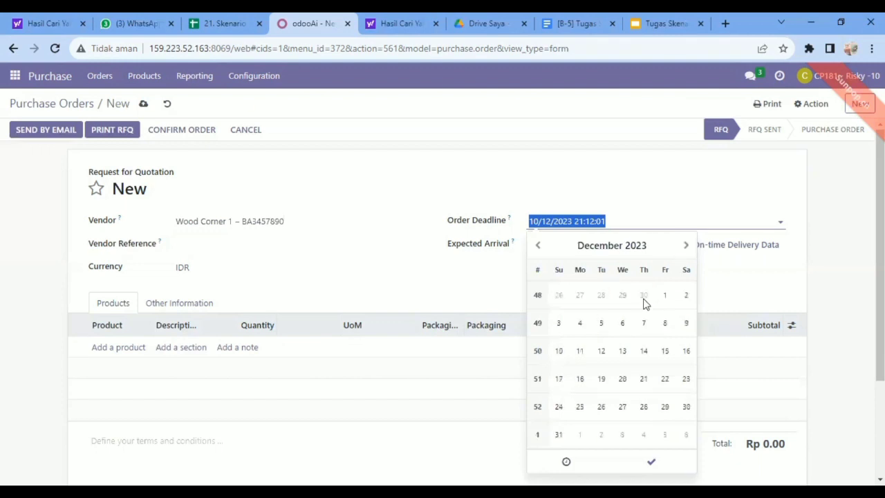
pyautogui.click(621, 323)
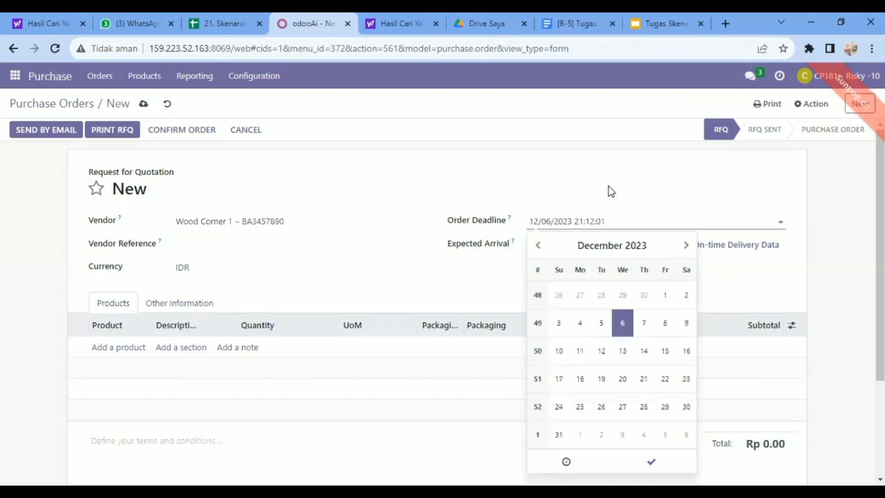
pyautogui.click(650, 248)
pyautogui.click(664, 248)
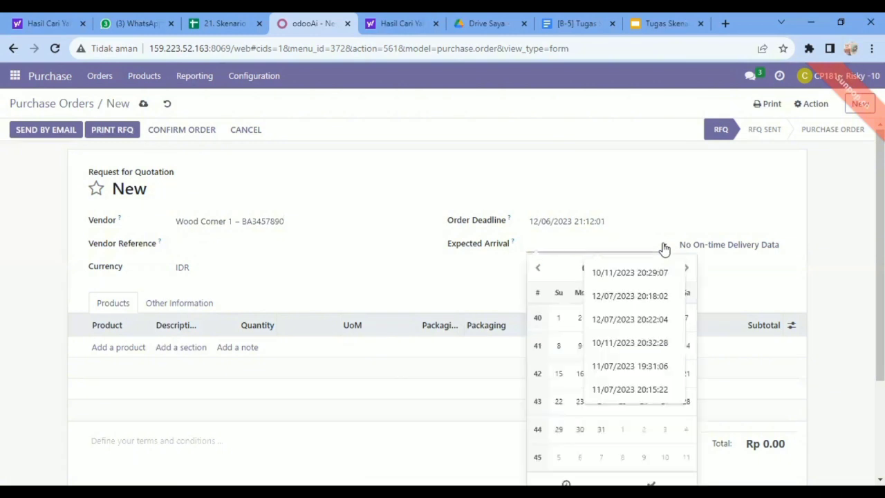
pyautogui.click(688, 269)
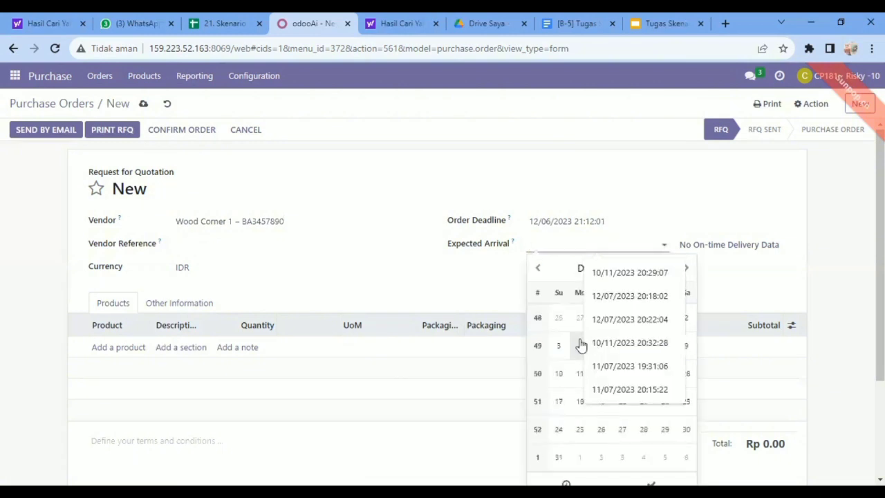
pyautogui.click(581, 346)
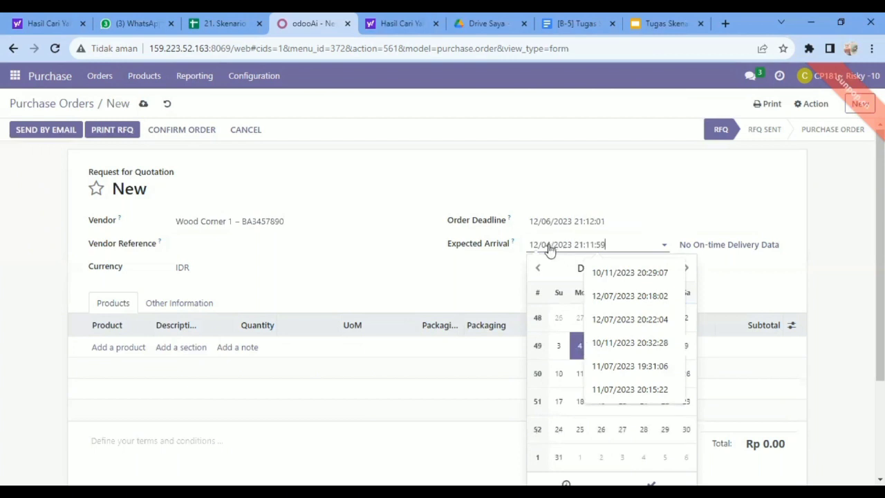
pyautogui.click(550, 248)
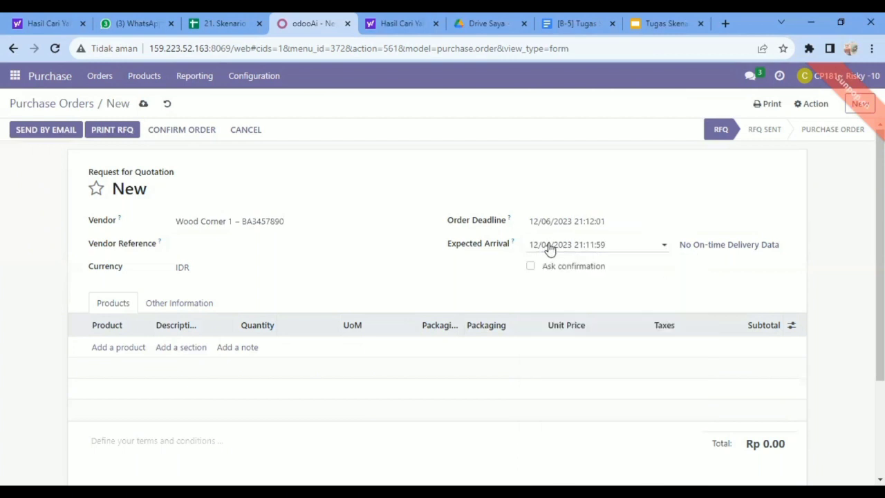
# Change the order's expected arrival to 12/06/2023
pyautogui.click(551, 248)
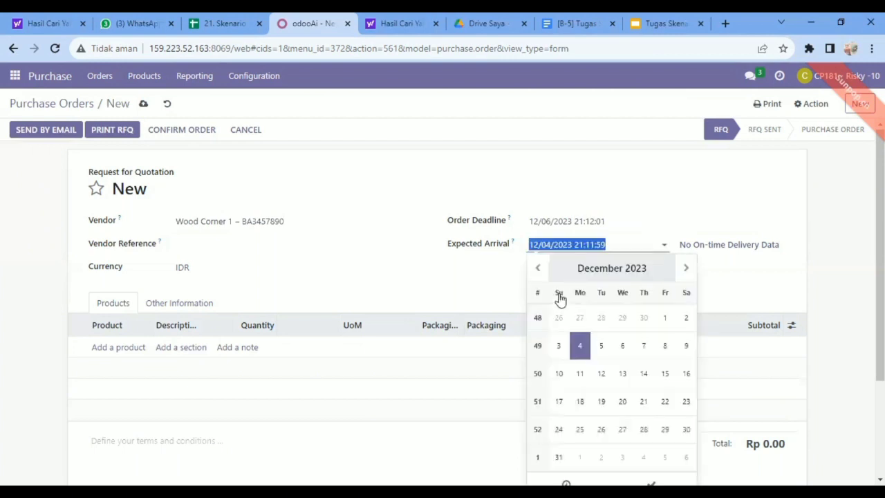
pyautogui.click(622, 347)
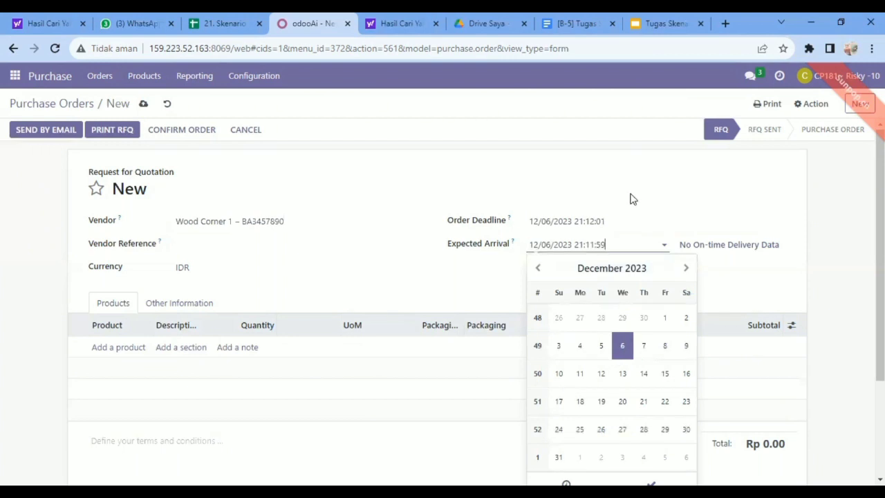
pyautogui.click(630, 199)
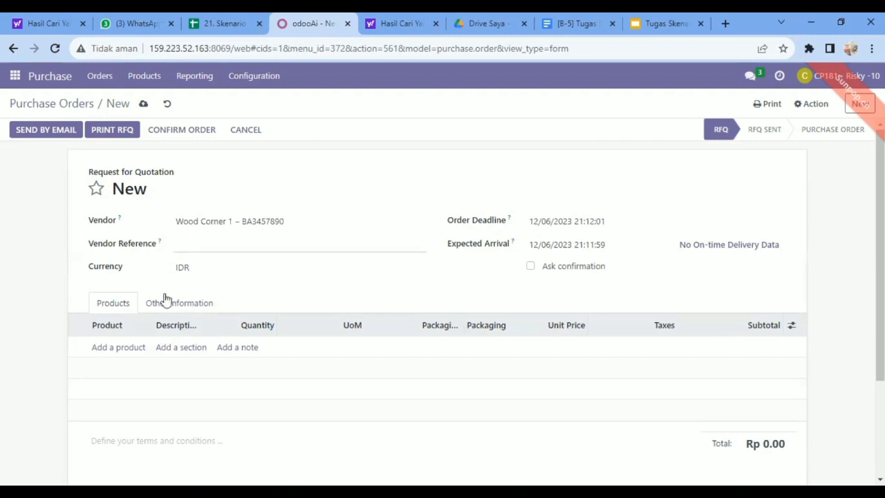
# Add the Office Chair [FURN_7777] as a product line with a quantity of 10
pyautogui.click(119, 350)
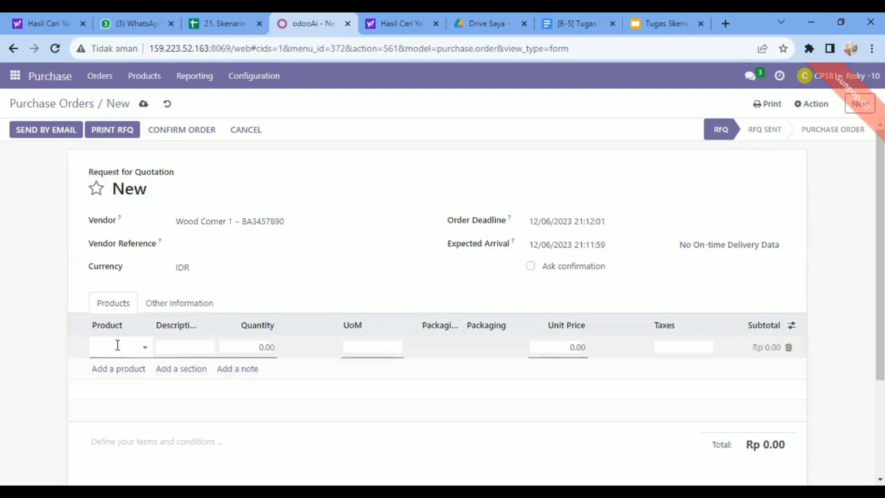
pyautogui.write('office')
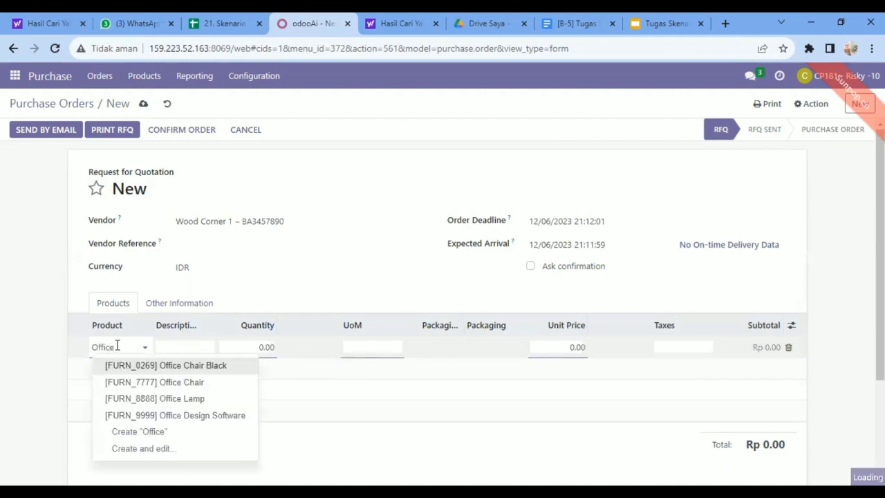
pyautogui.click(194, 388)
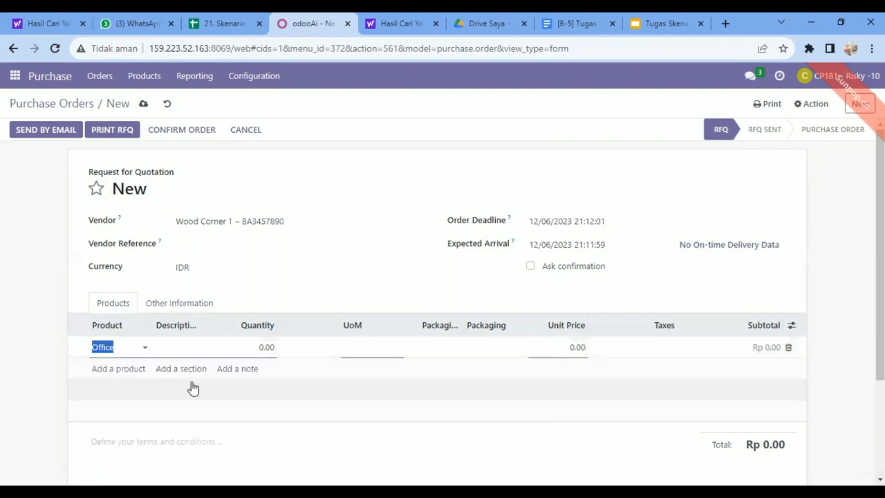
pyautogui.click(267, 348)
pyautogui.doubleClick(268, 347)
pyautogui.write('10')
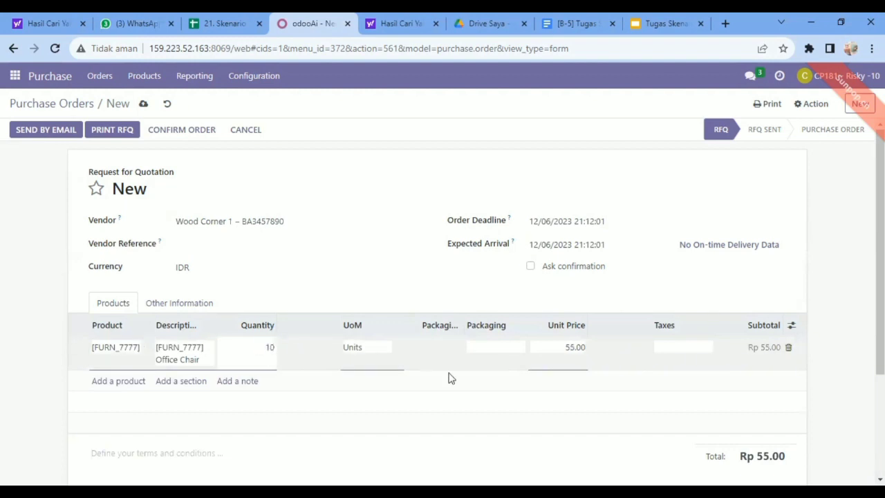
# Set the Office Chair line's unit price to 66 and apply the 11% tax
pyautogui.click(580, 347)
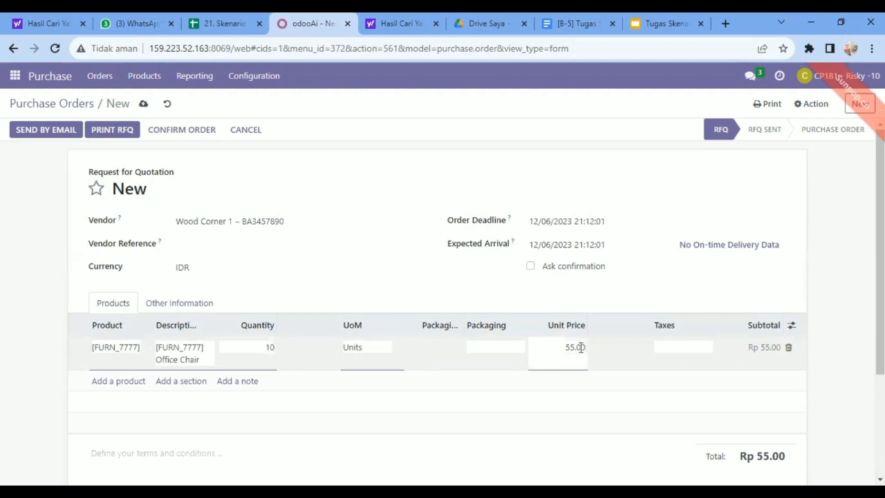
pyautogui.doubleClick(577, 347)
pyautogui.click(575, 347)
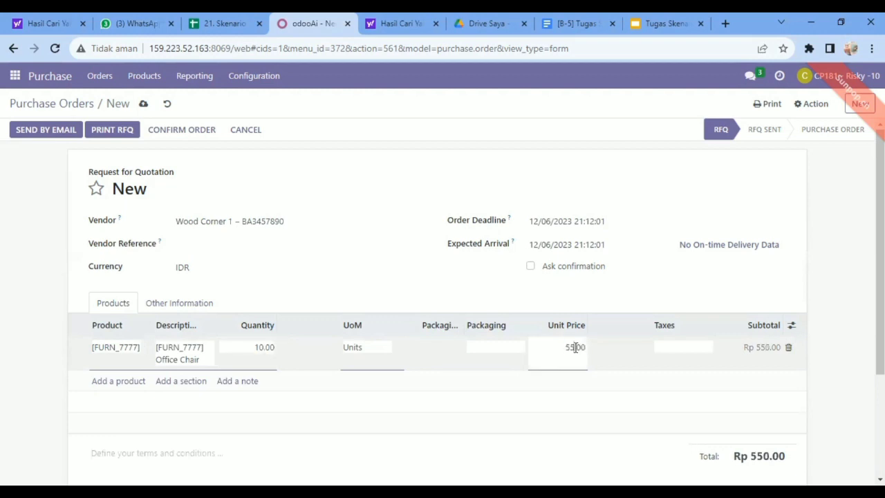
pyautogui.press('BackSpace')
pyautogui.write('66')
pyautogui.click(679, 349)
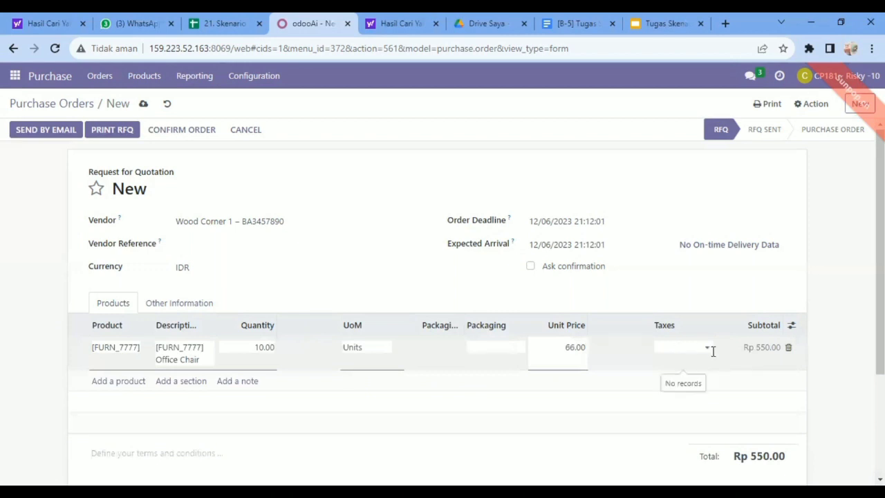
pyautogui.click(708, 350)
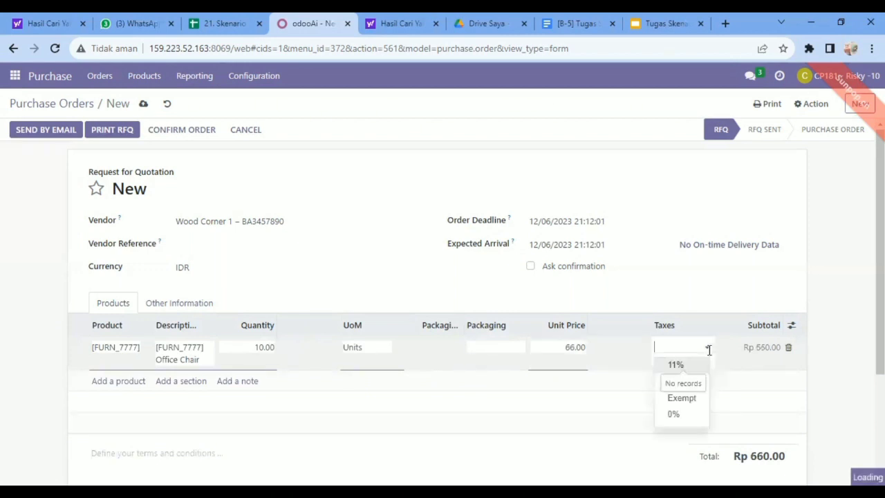
pyautogui.click(687, 365)
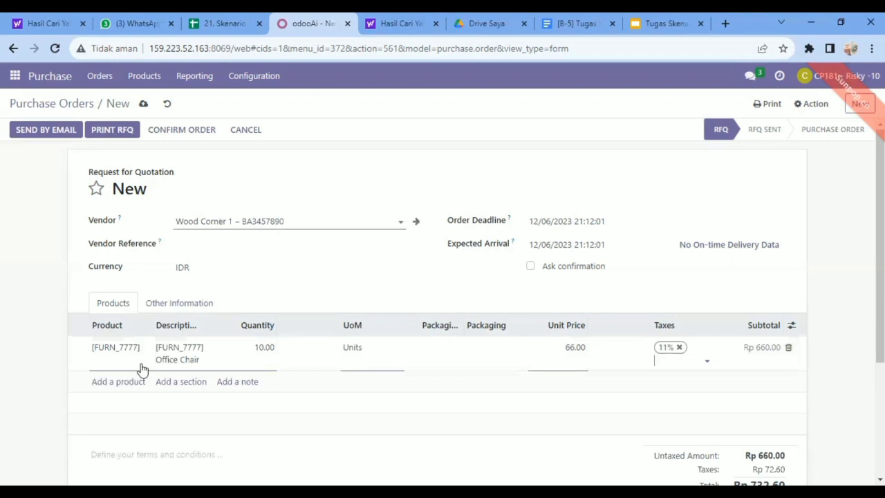
# Add the Office Chair Black [FURN_0269] as a second product line with a quantity of 10
pyautogui.click(124, 385)
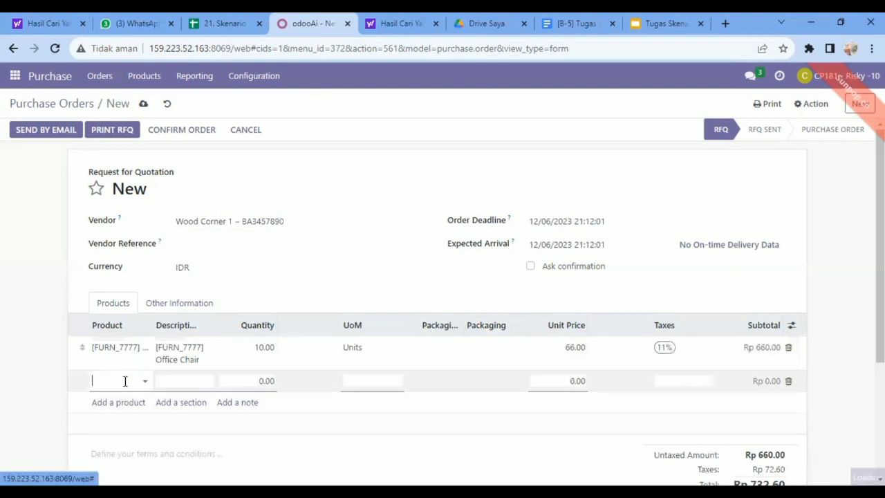
pyautogui.write('Office')
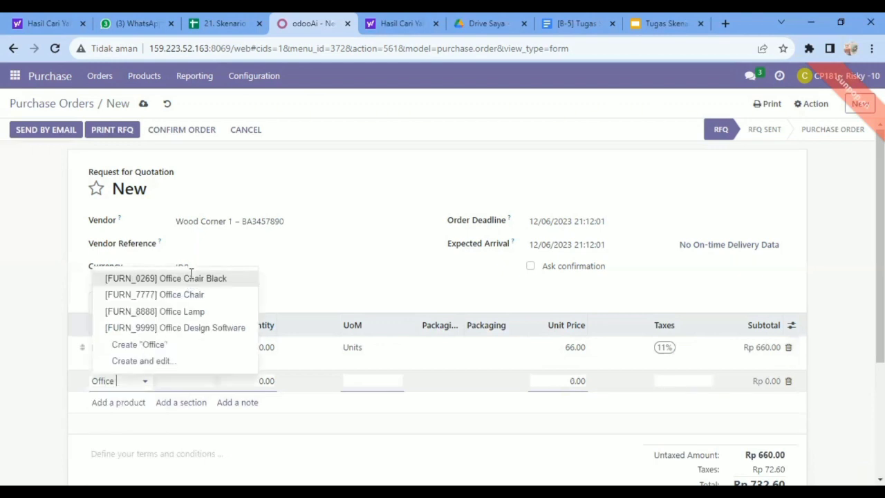
pyautogui.click(189, 277)
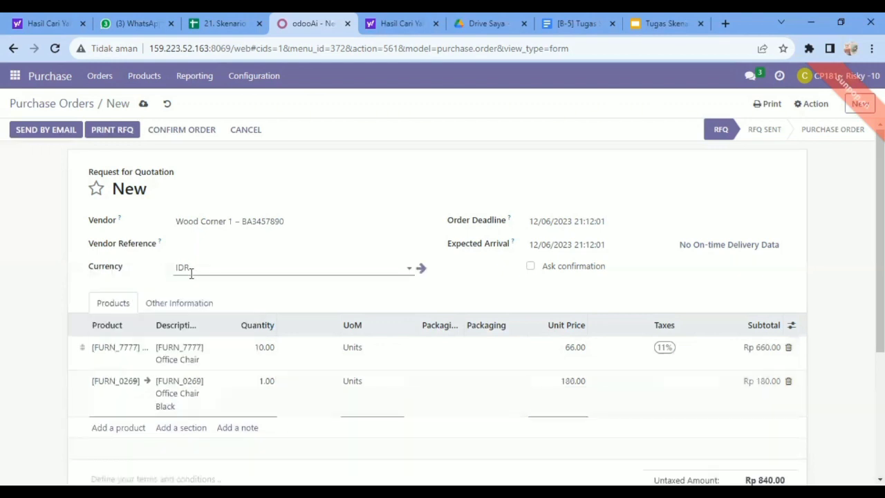
pyautogui.click(272, 382)
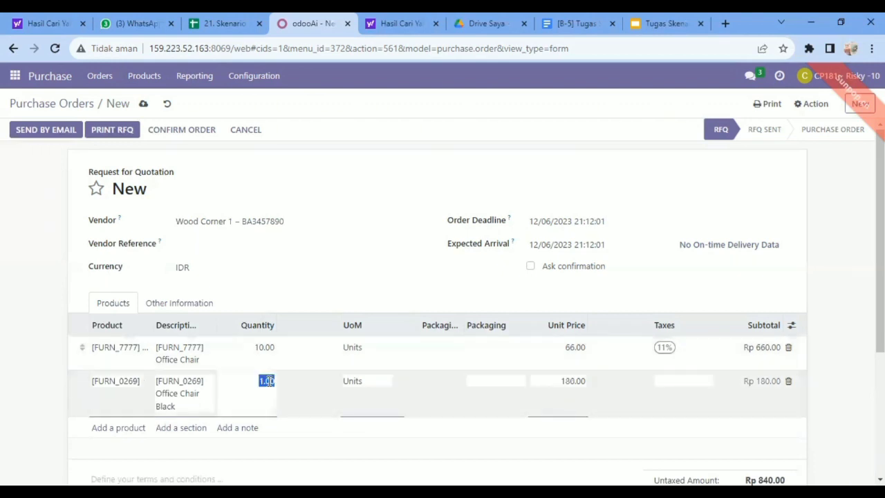
pyautogui.write('10')
# Set the Office Chair Black line's unit price to 125
pyautogui.click(574, 380)
pyautogui.write('12')
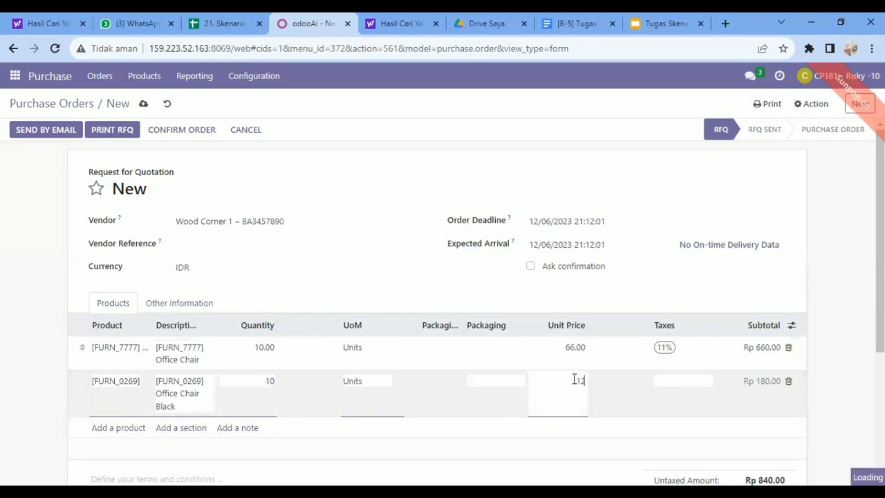
pyautogui.write('5')
pyautogui.click(708, 381)
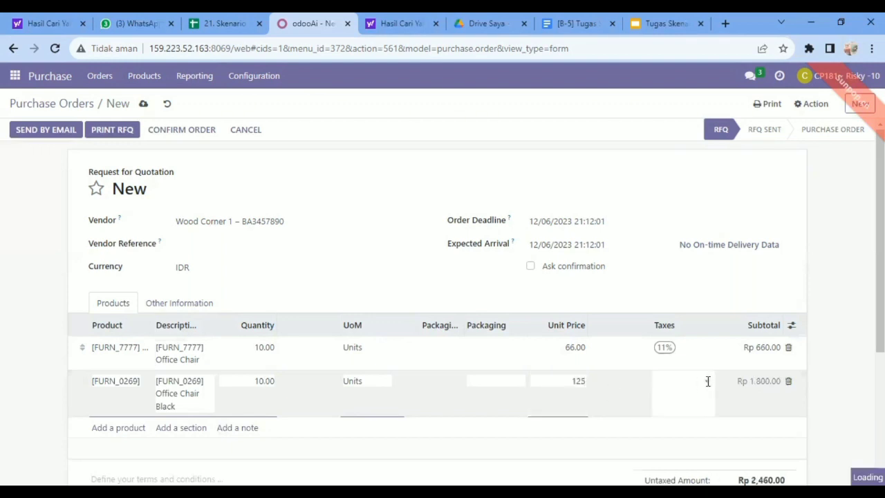
# Try to change the Office Chair Black line's unit price to 12.5
pyautogui.click(583, 381)
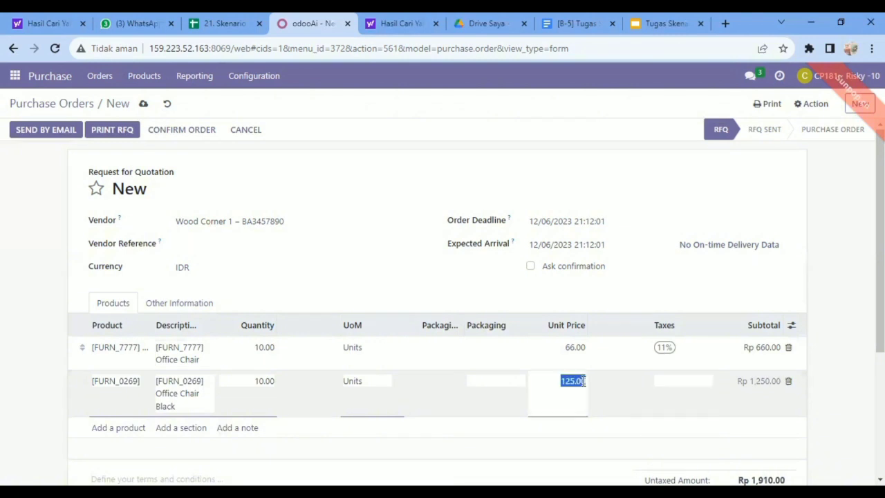
pyautogui.write('1')
pyautogui.write('2.')
pyautogui.write('5')
# Apply the 11% tax to the Office Chair Black line
pyautogui.click(668, 381)
pyautogui.click(706, 381)
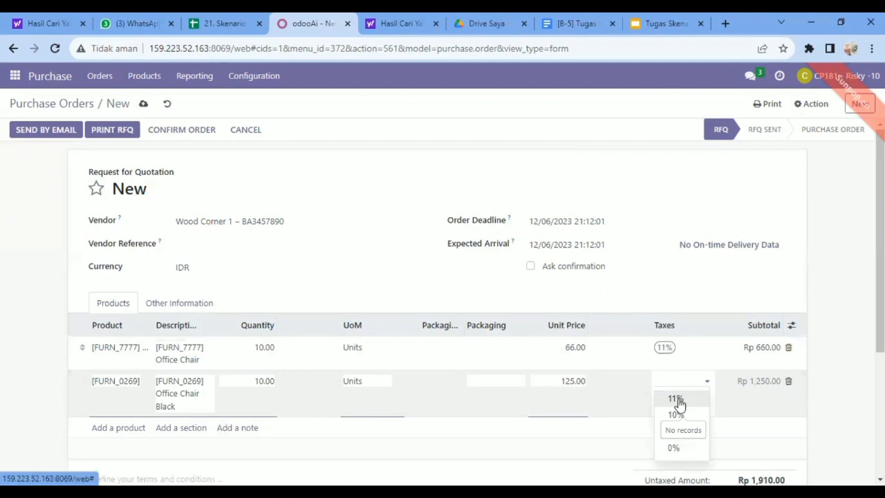
pyautogui.click(676, 401)
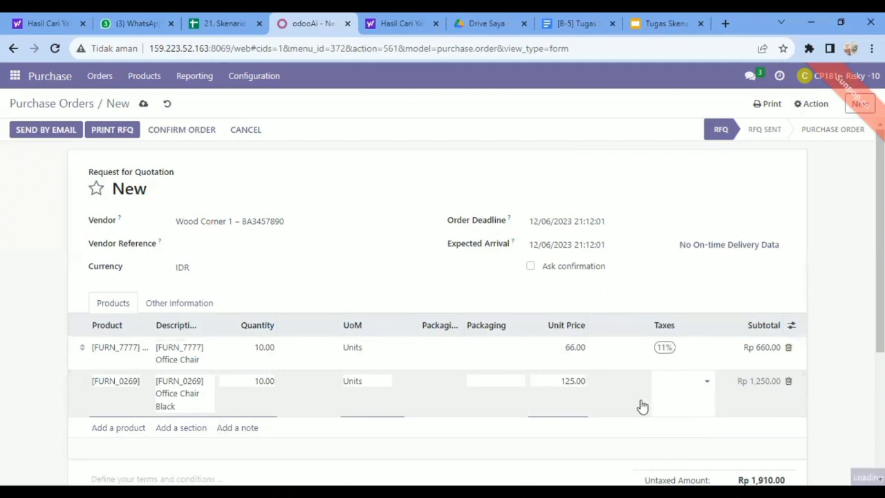
# Set the Office Chair Black line's unit price to 1250
pyautogui.click(572, 385)
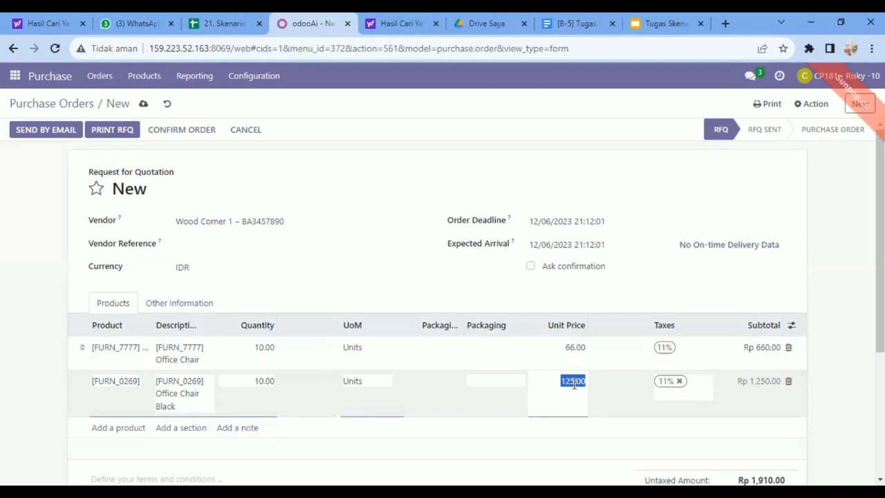
pyautogui.write('1250')
pyautogui.click(574, 352)
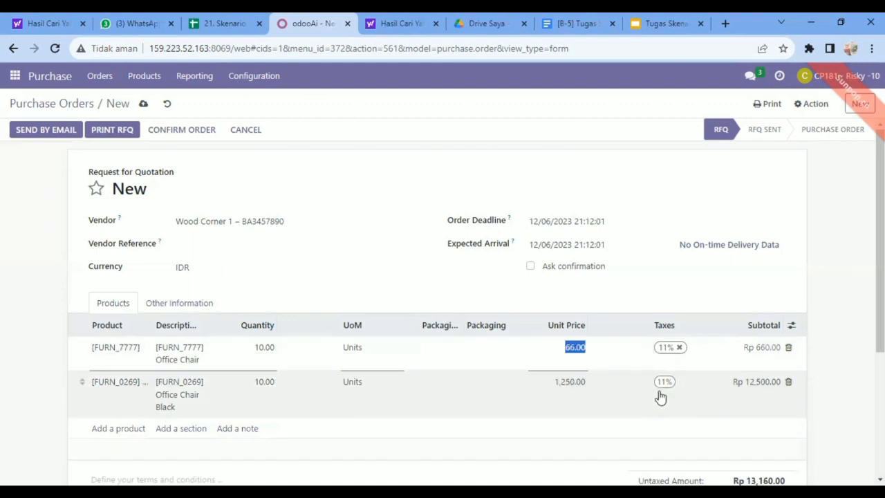
# Replace the Office Chair Black line's unit price by entering 12.5
pyautogui.click(573, 384)
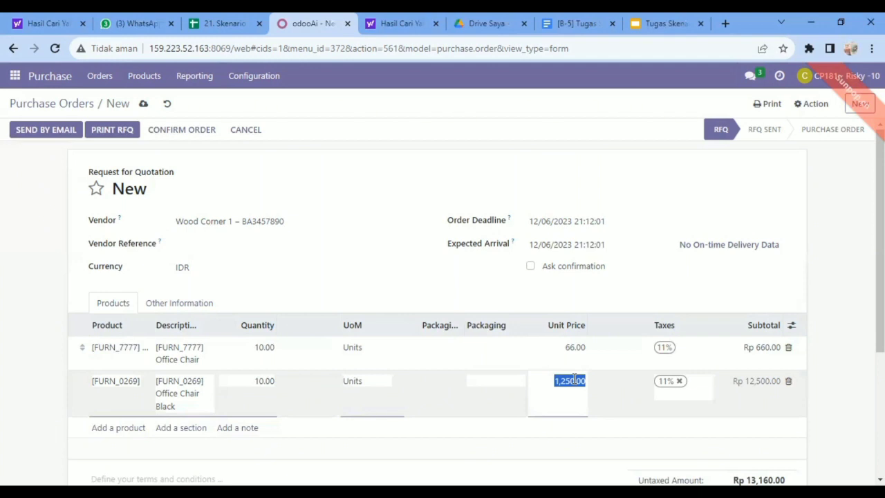
pyautogui.write('12.5')
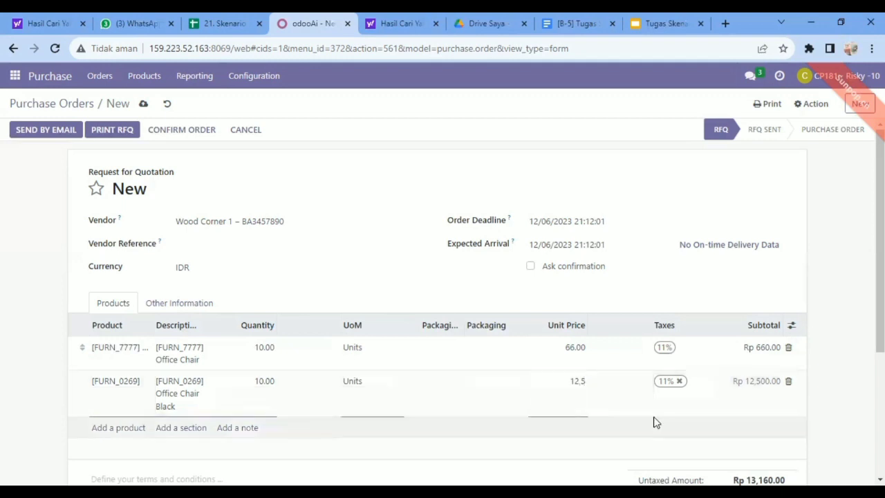
pyautogui.click(602, 417)
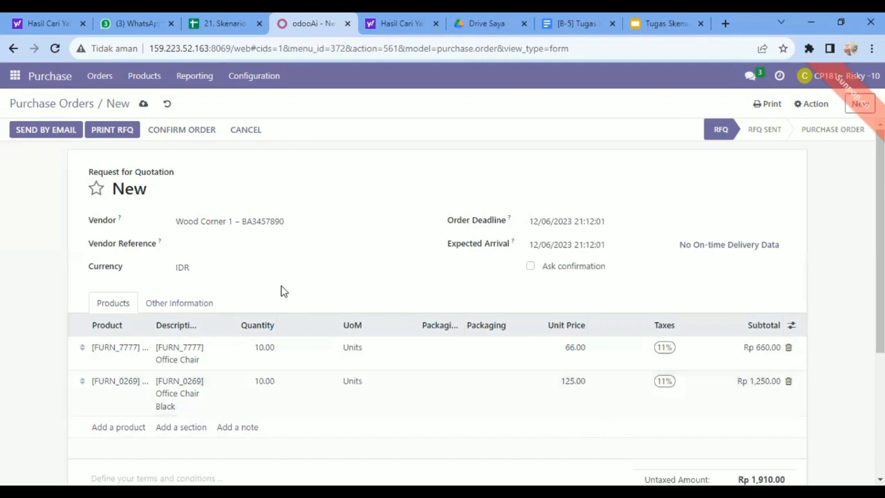
# Save the Wood Corner 1 request for quotation and confirm it as a purchase order
pyautogui.click(142, 105)
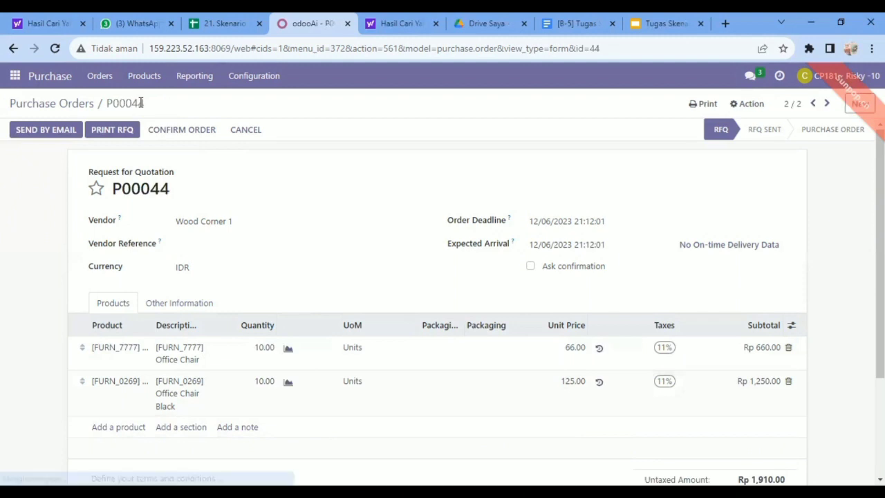
pyautogui.click(179, 134)
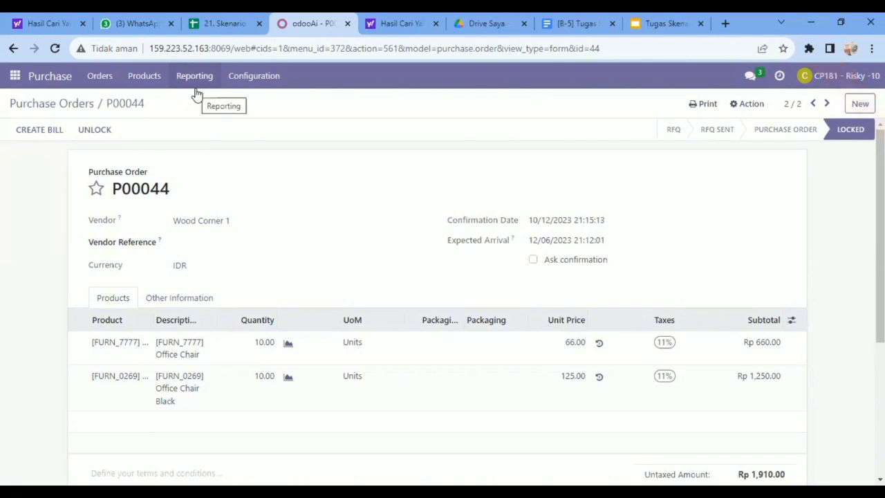
# Start a new request for quotation with Wood Corner 1 as the vendor
pyautogui.click(101, 81)
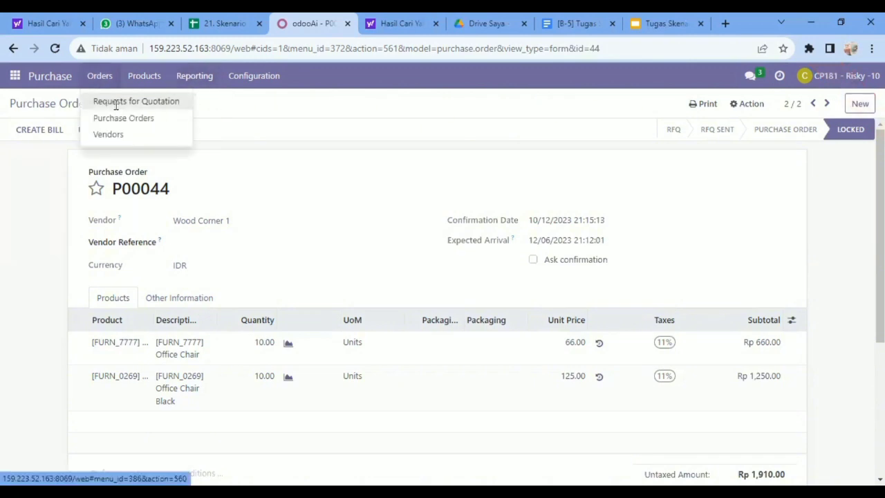
pyautogui.click(116, 105)
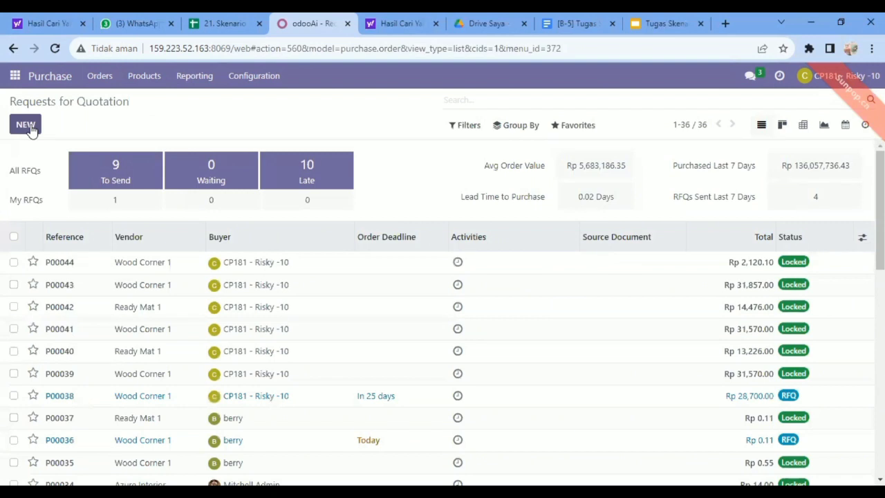
pyautogui.click(28, 126)
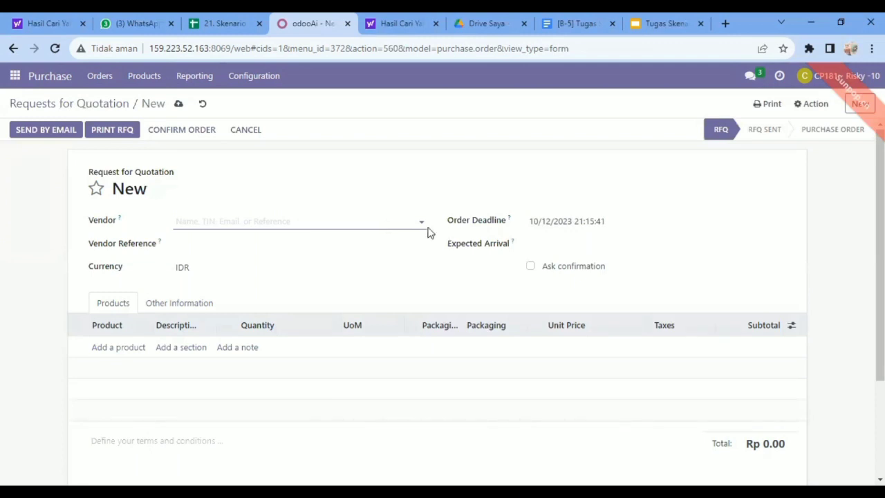
pyautogui.click(421, 222)
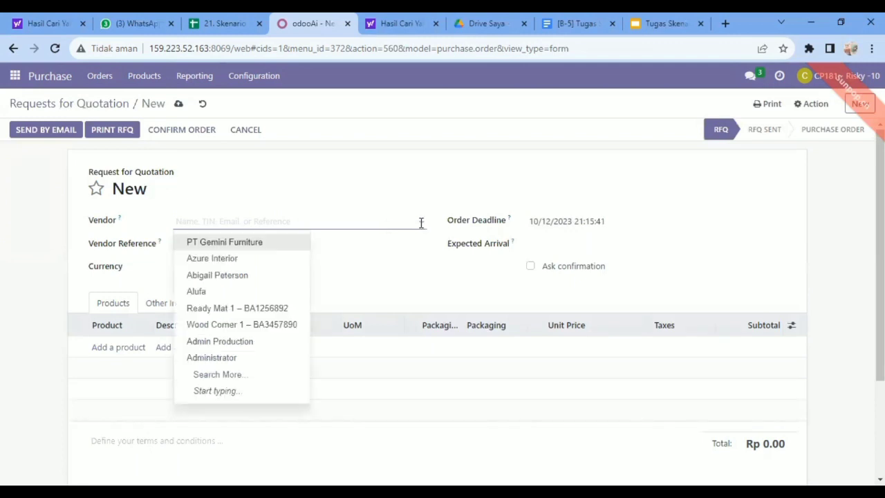
pyautogui.click(228, 325)
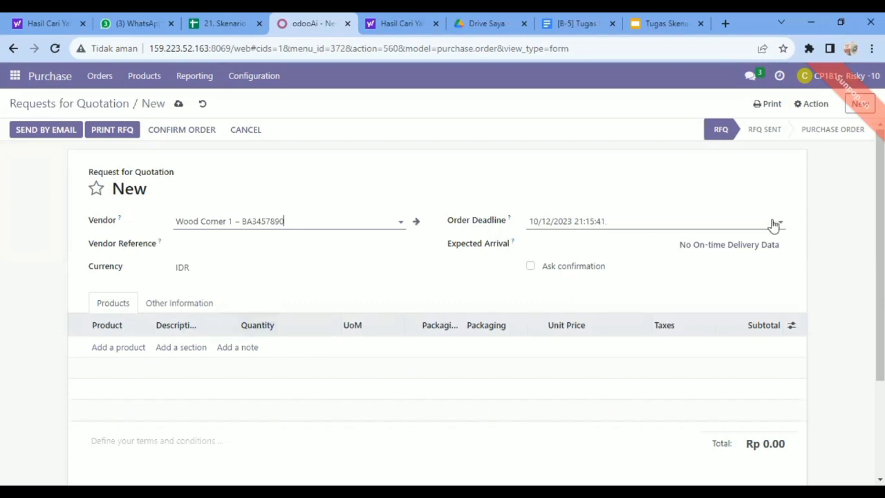
# Set the new request's order deadline to 11/06/2023
pyautogui.click(776, 225)
pyautogui.click(687, 249)
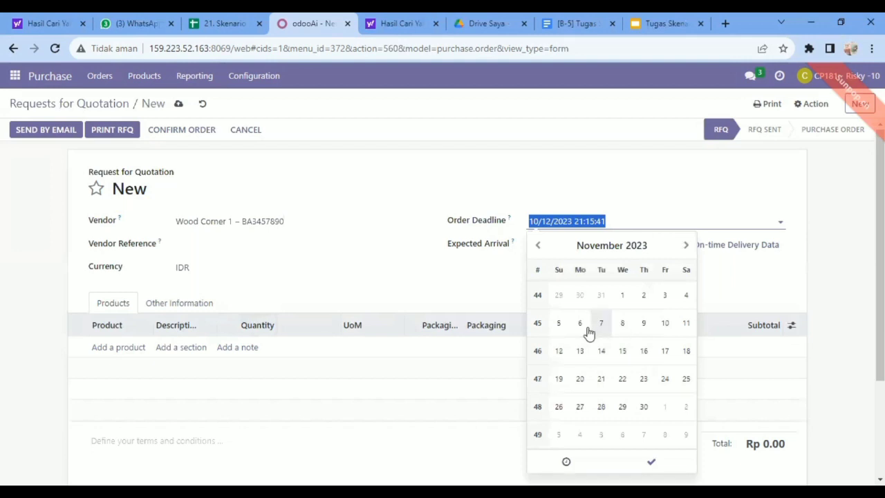
pyautogui.click(589, 334)
pyautogui.moveTo(628, 200); pyautogui.dragTo(658, 253)
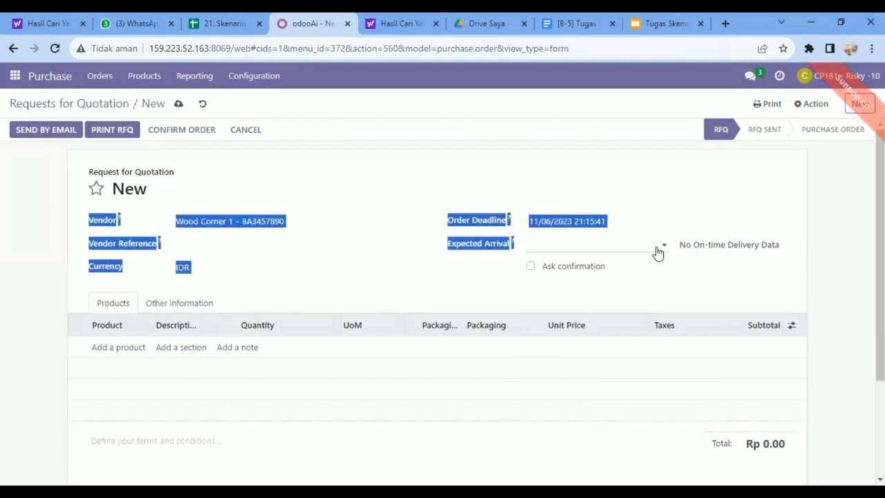
# Set the Wood Corner 1 request's expected arrival to 11/06/2023
pyautogui.click(662, 250)
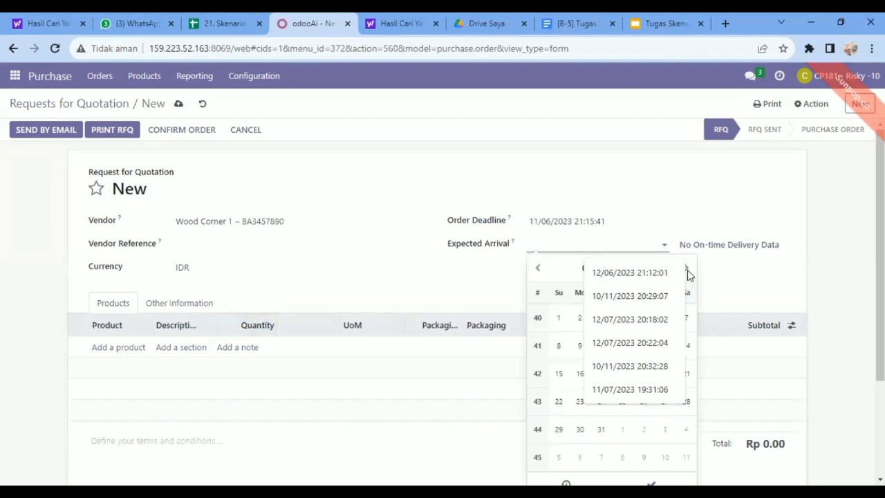
pyautogui.click(559, 401)
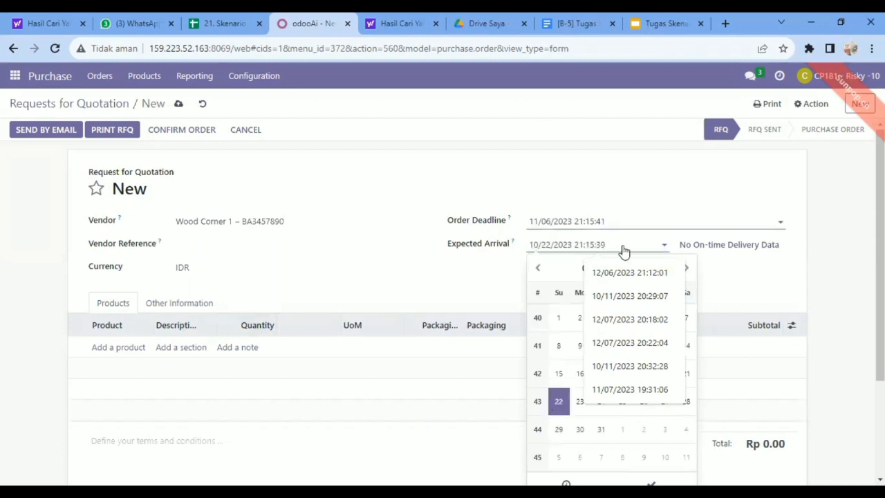
pyautogui.click(663, 250)
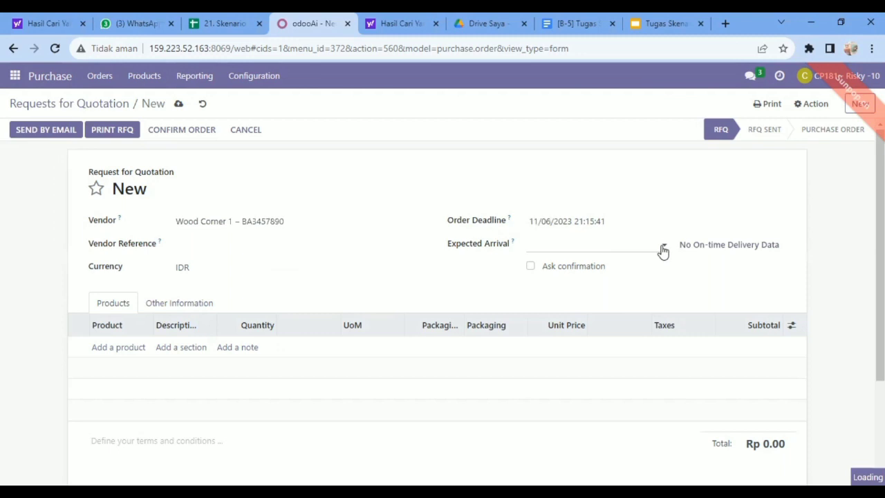
pyautogui.click(663, 250)
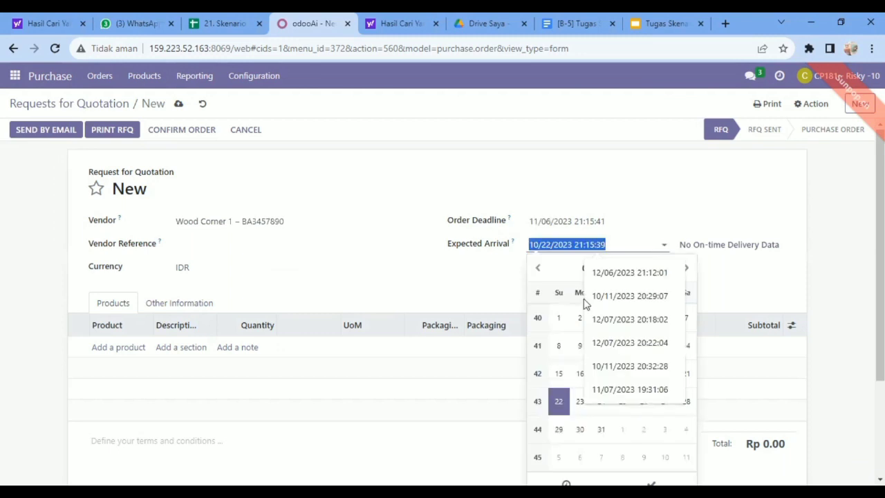
pyautogui.click(688, 269)
pyautogui.click(580, 346)
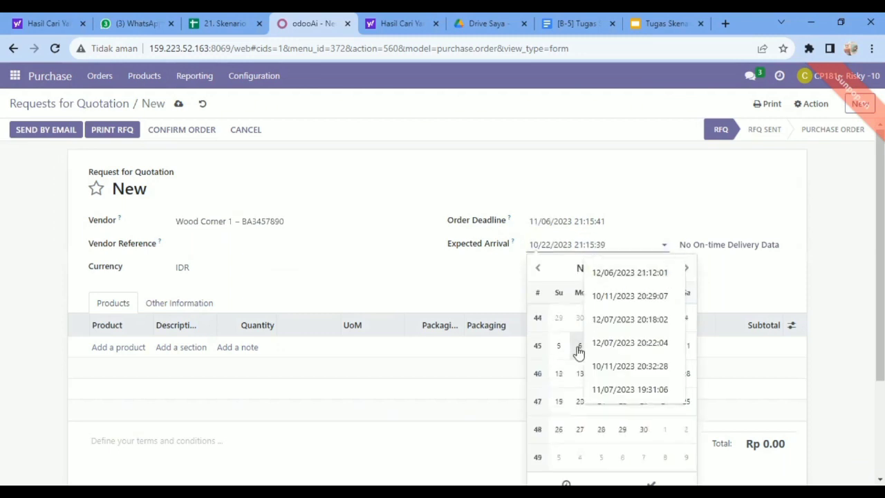
pyautogui.click(656, 191)
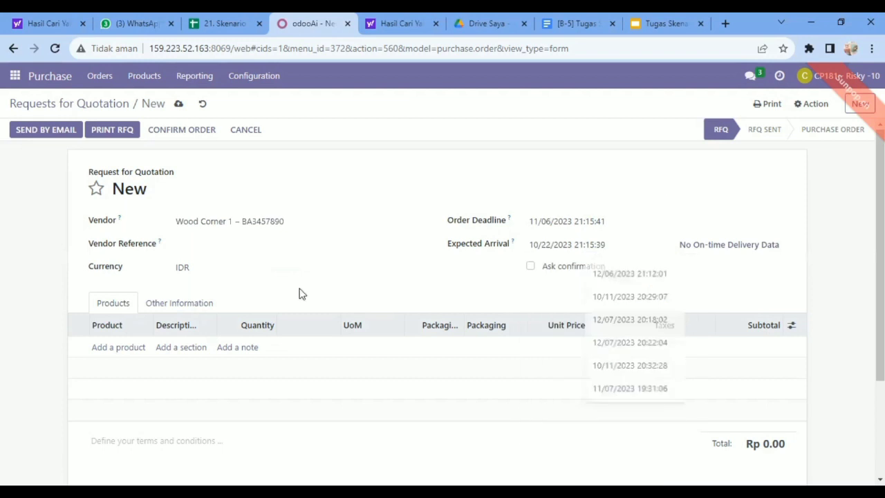
# Add an Acoustic Bloc Screens line to the Wood Corner 1 request and apply the 11% tax
pyautogui.click(118, 347)
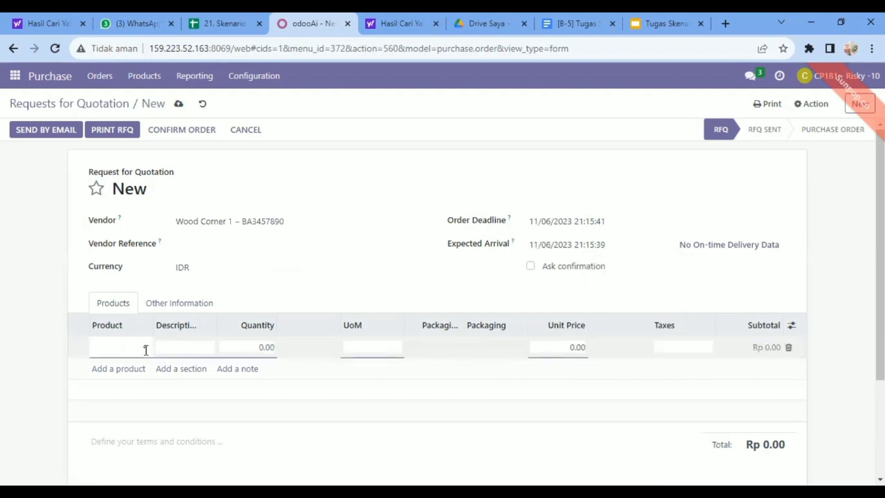
pyautogui.click(146, 350)
pyautogui.write('A')
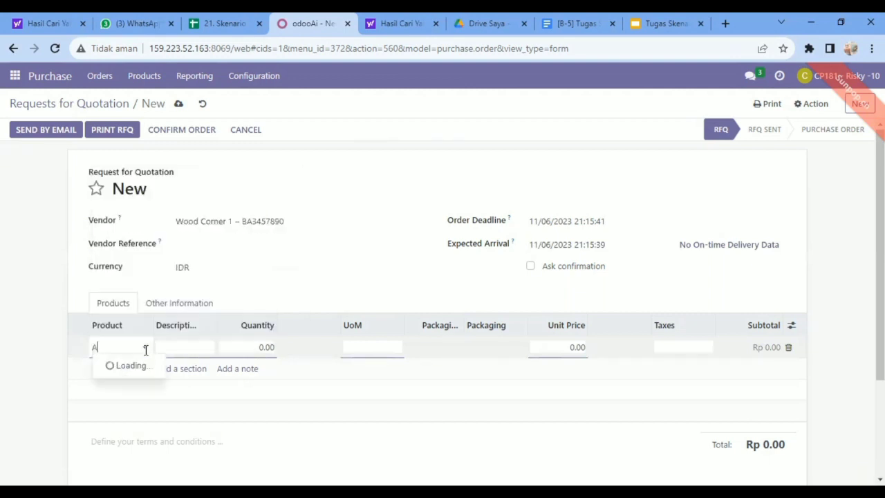
pyautogui.write('co')
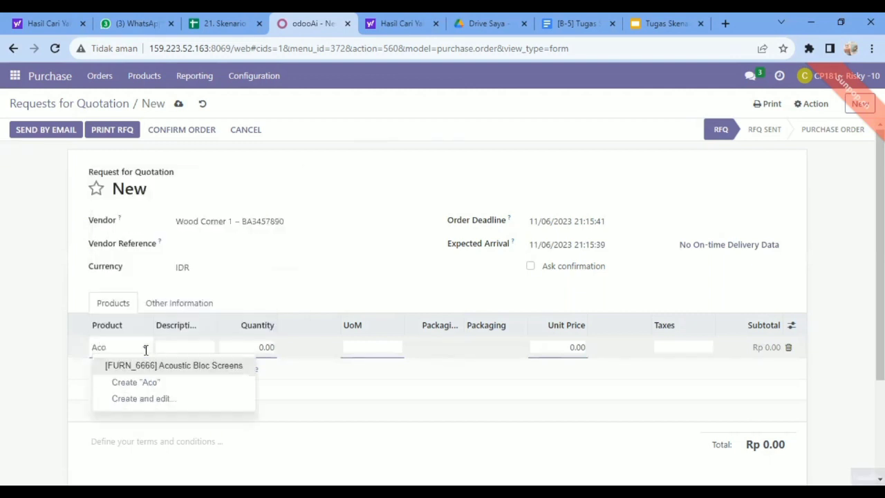
pyautogui.click(177, 370)
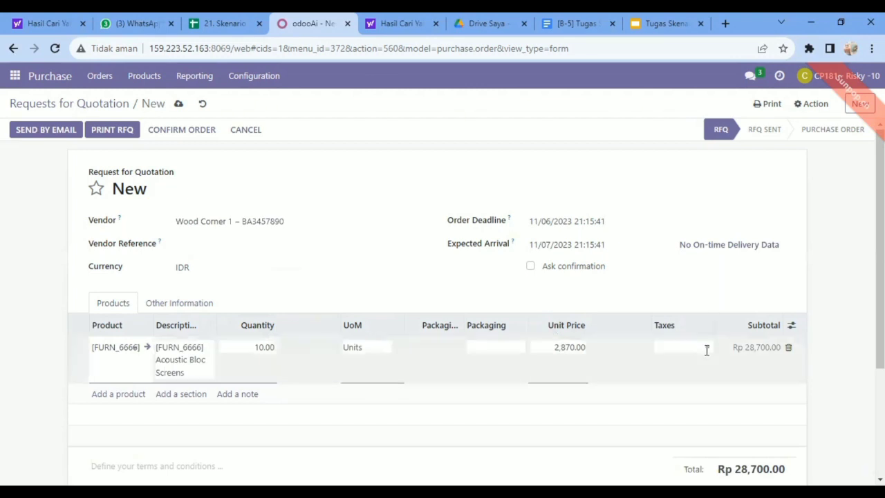
pyautogui.click(708, 350)
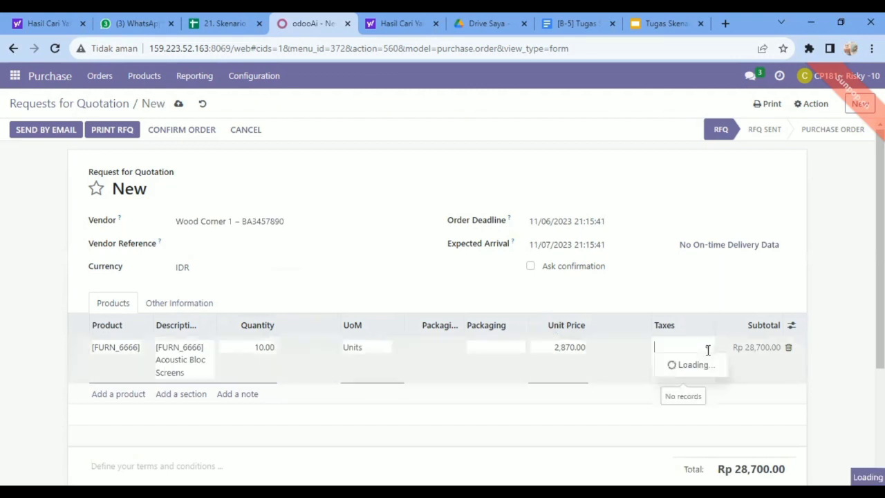
pyautogui.click(676, 366)
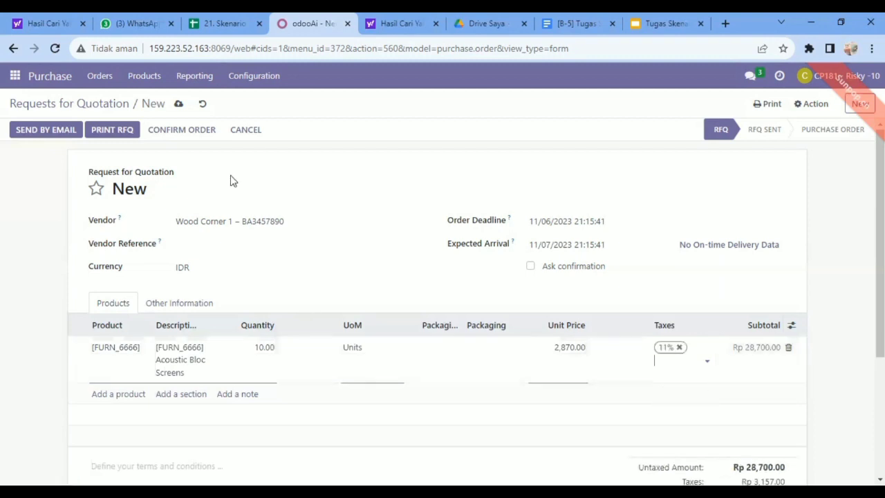
# Save the Acoustic Bloc Screens request for quotation and confirm it as a purchase order
pyautogui.click(178, 105)
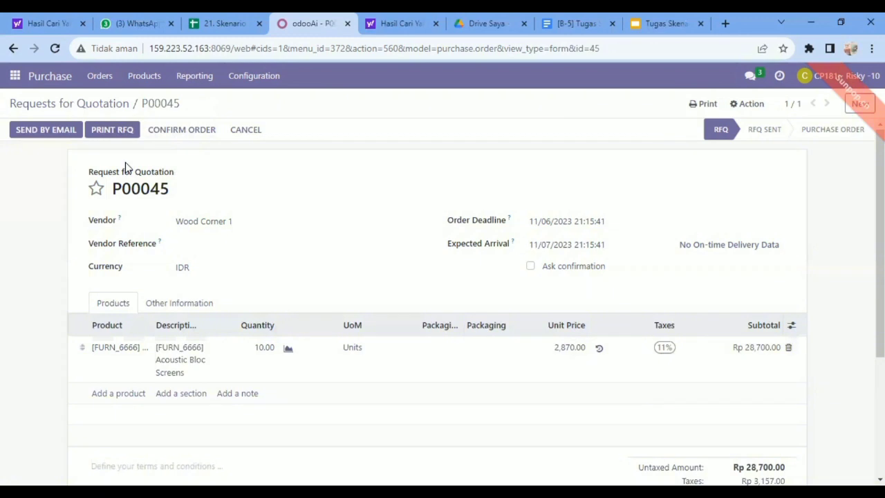
pyautogui.click(172, 135)
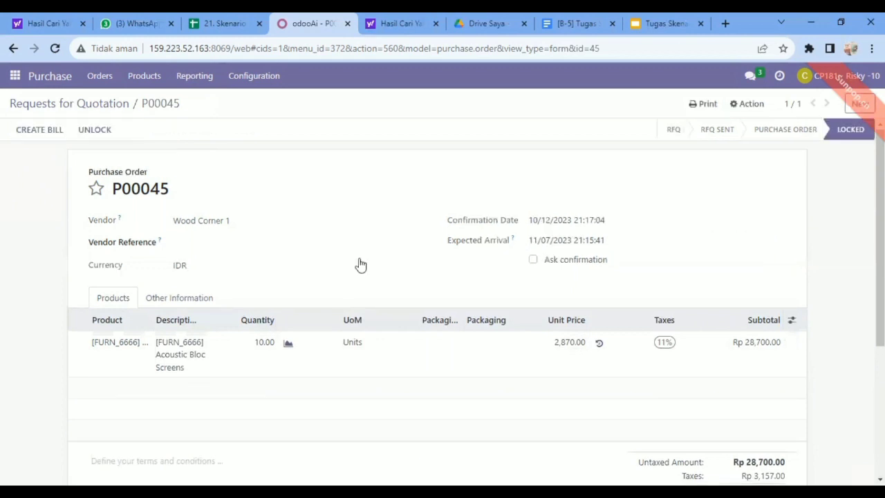
# Start a new request for quotation for vendor Ready Mat 1 with an order deadline of 12/06/2023
pyautogui.click(861, 104)
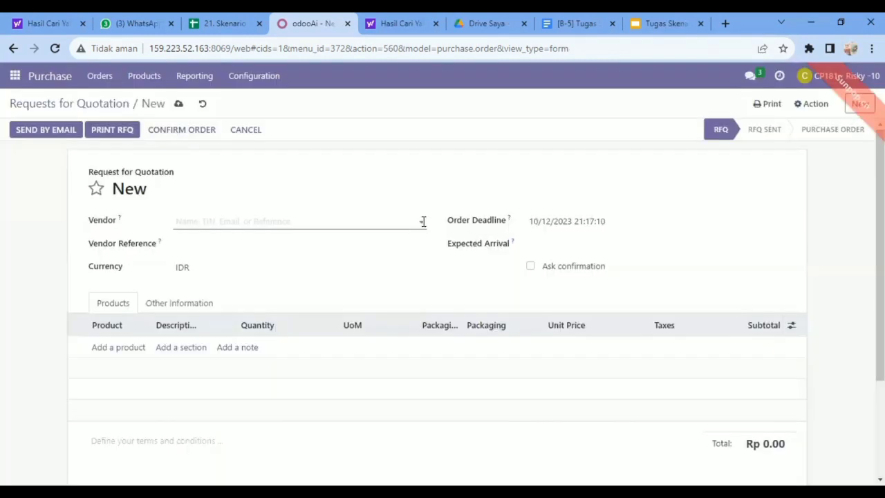
pyautogui.click(424, 222)
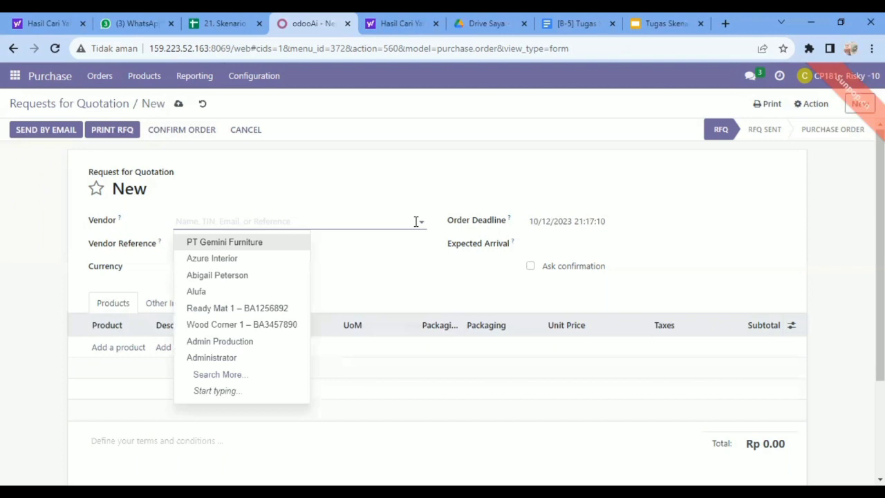
pyautogui.click(241, 310)
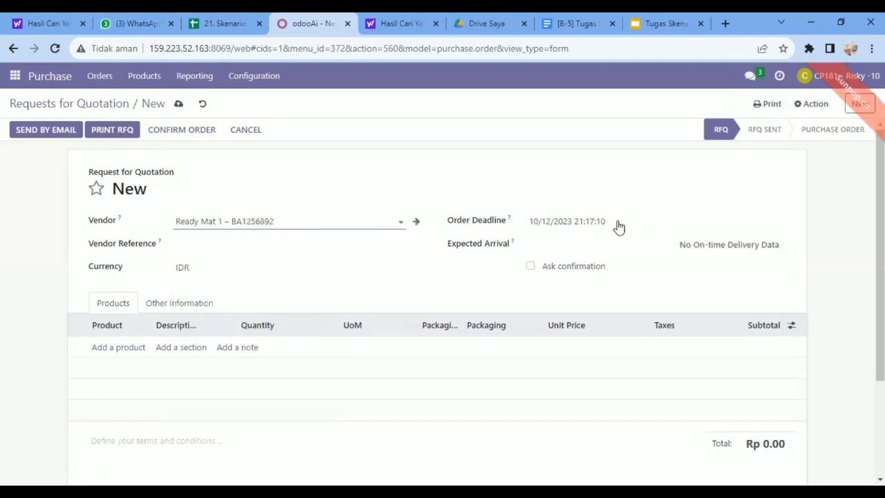
pyautogui.click(781, 226)
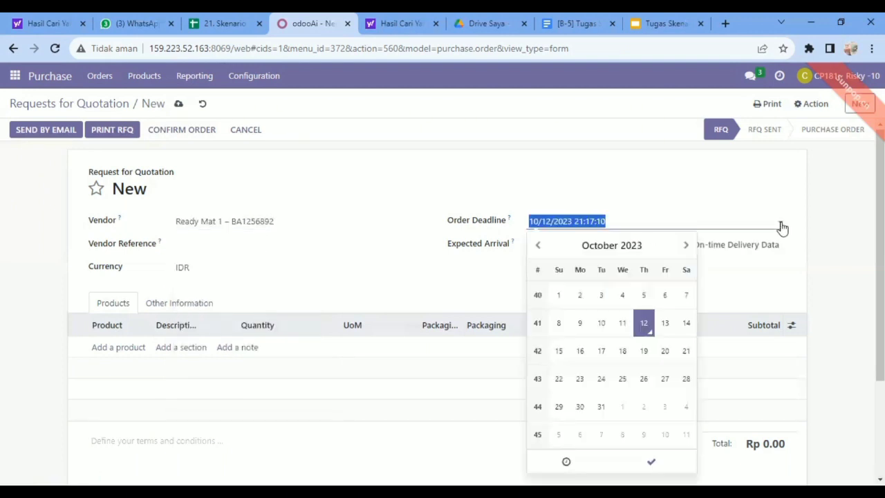
pyautogui.click(688, 248)
pyautogui.click(687, 247)
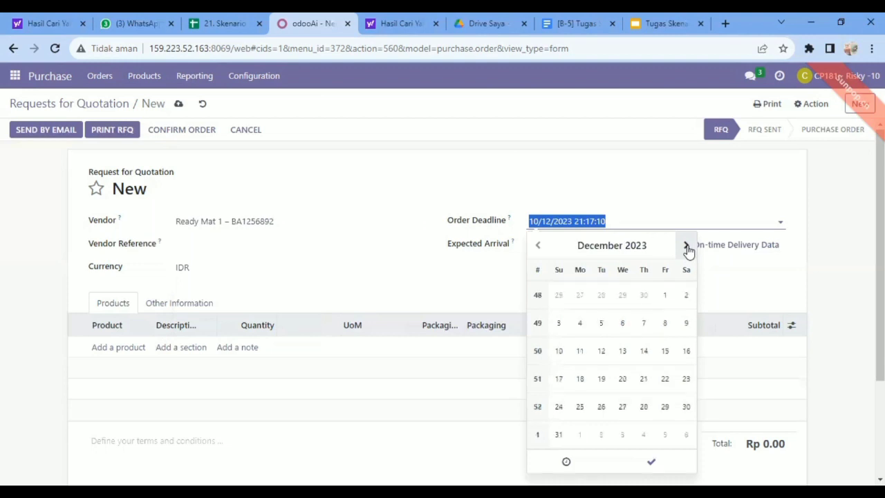
pyautogui.click(622, 330)
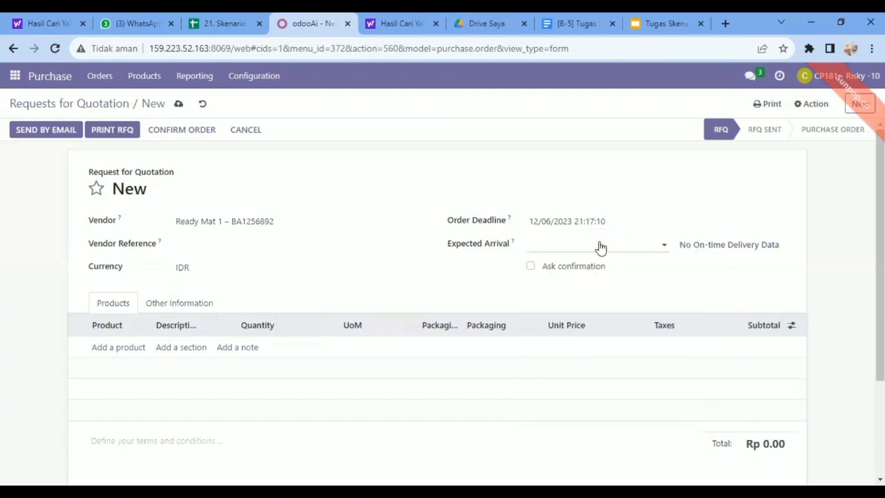
# Set the Ready Mat 1 request's expected arrival to 12/06/2023
pyautogui.click(666, 247)
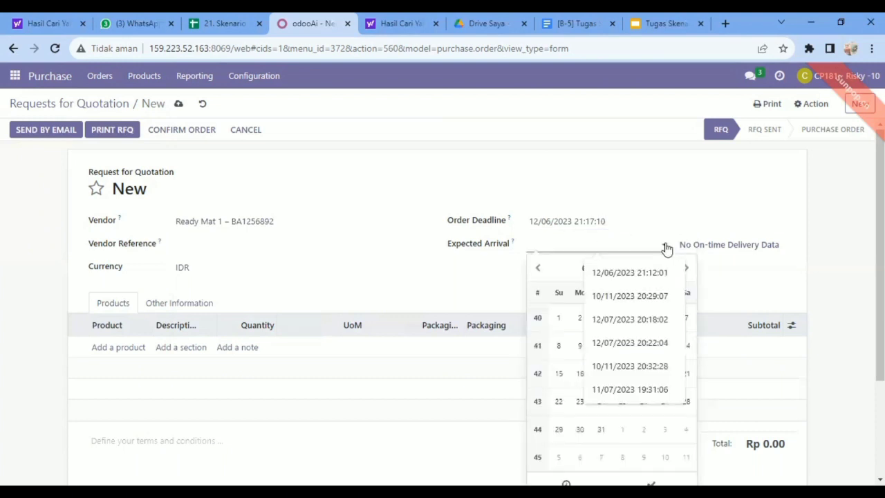
pyautogui.click(687, 269)
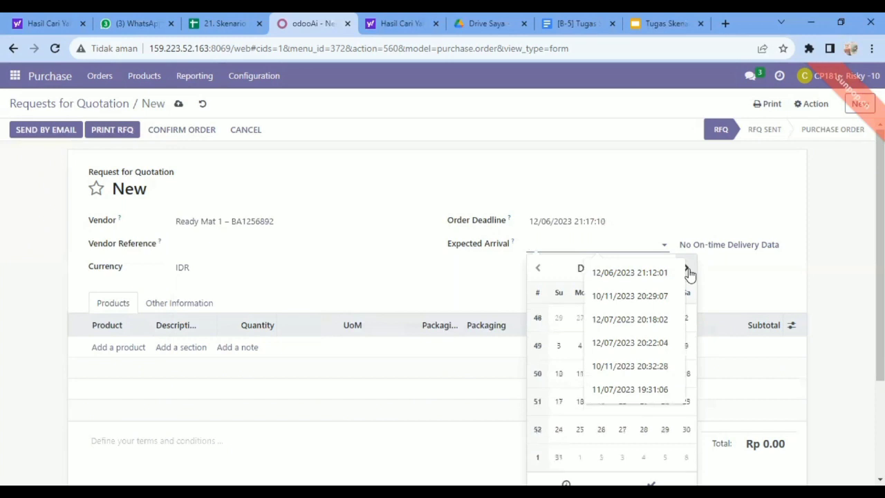
pyautogui.click(580, 347)
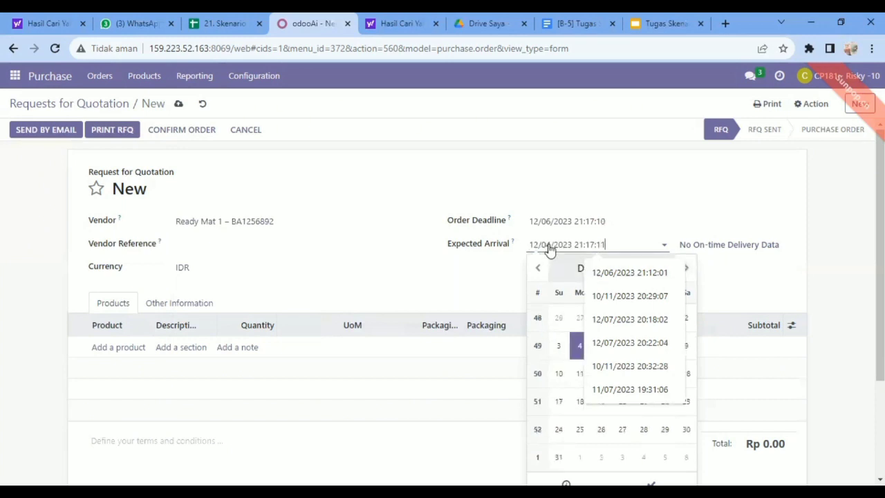
pyautogui.click(658, 265)
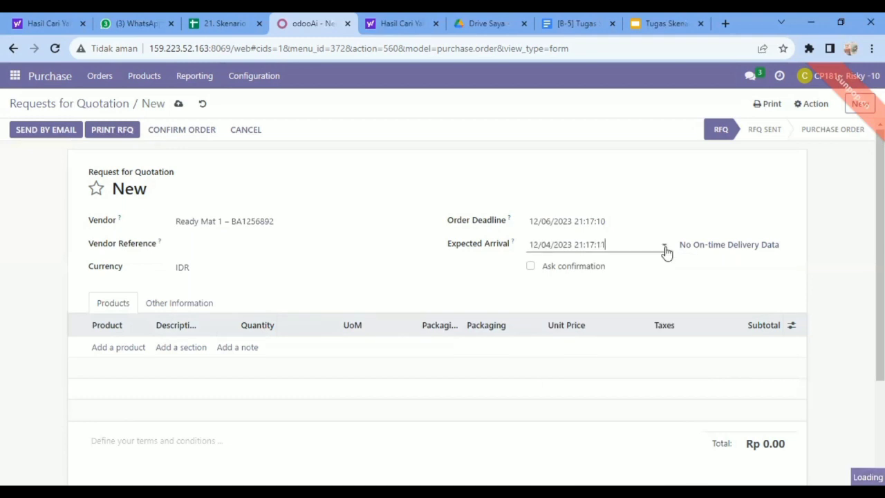
pyautogui.click(666, 247)
pyautogui.click(622, 352)
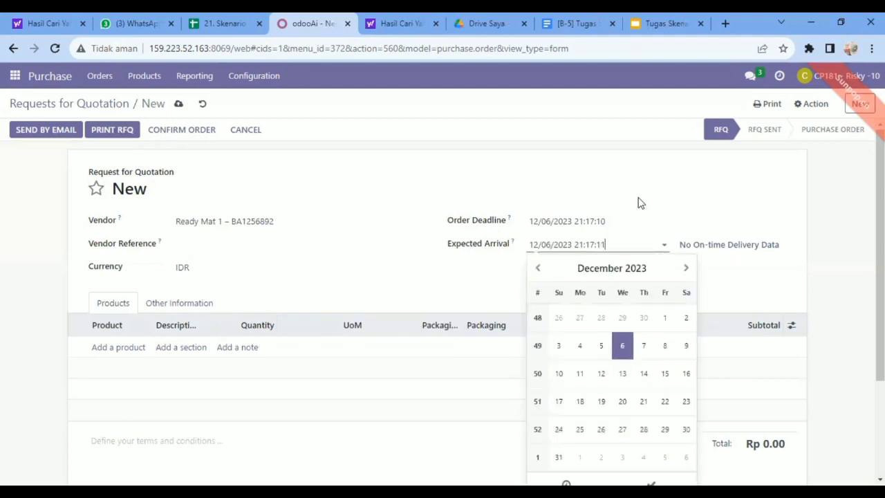
pyautogui.click(253, 298)
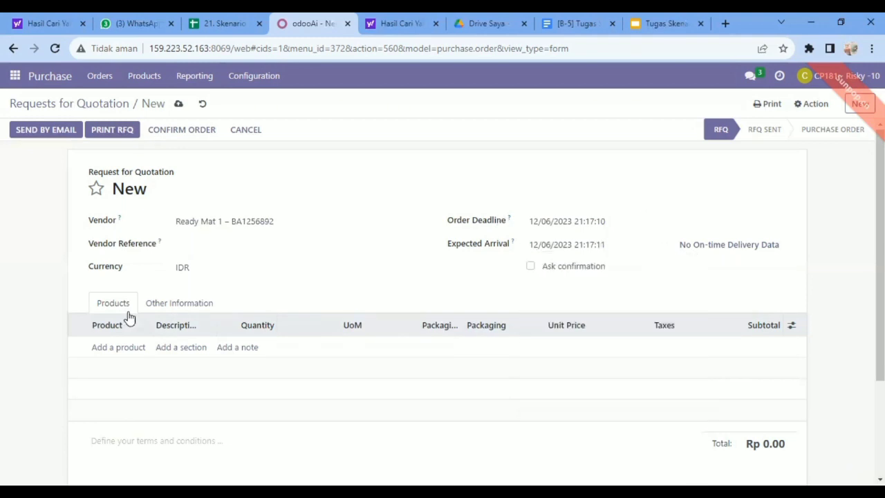
# Add an Office Chair line to the Ready Mat 1 request and apply the 11% tax
pyautogui.click(102, 349)
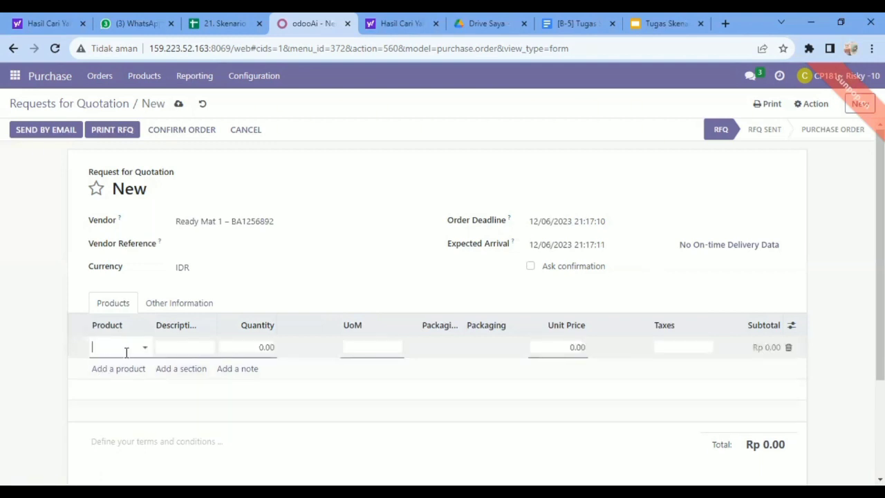
pyautogui.write('Office')
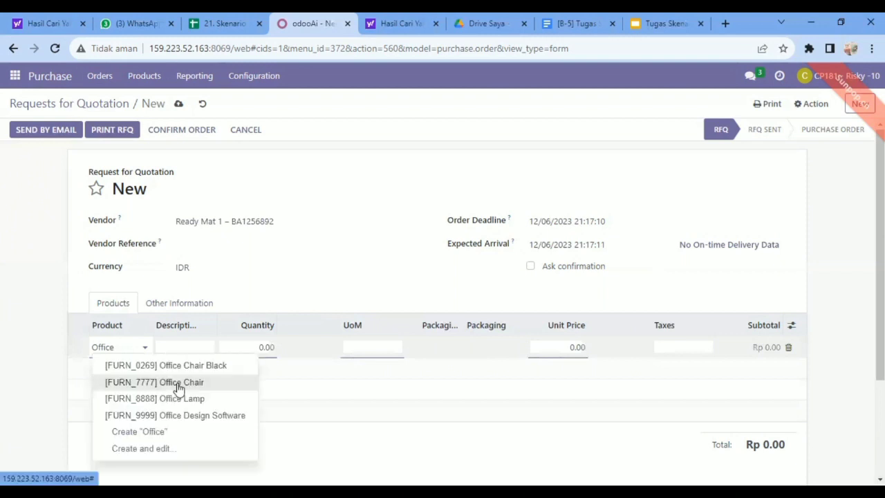
pyautogui.click(178, 388)
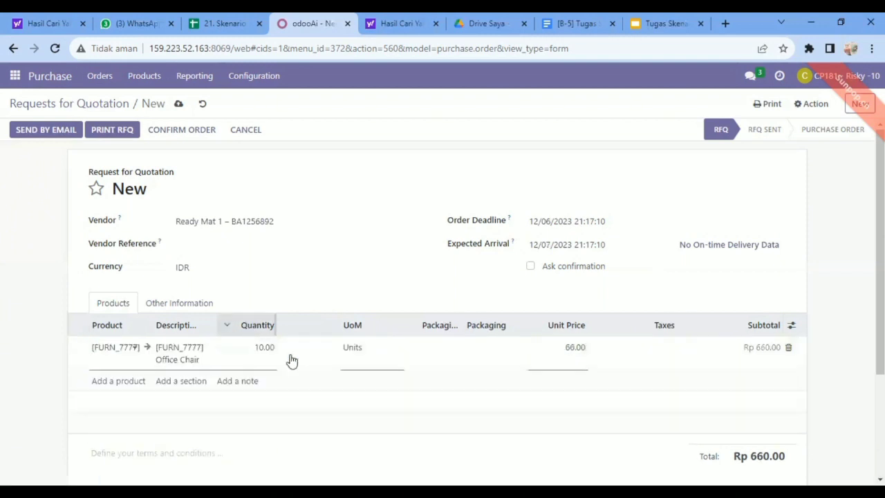
pyautogui.click(560, 330)
pyautogui.click(630, 359)
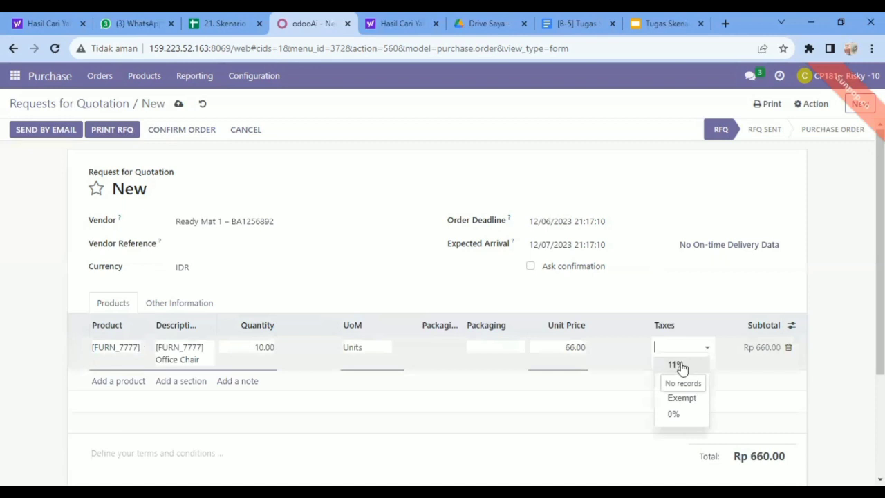
pyautogui.click(680, 364)
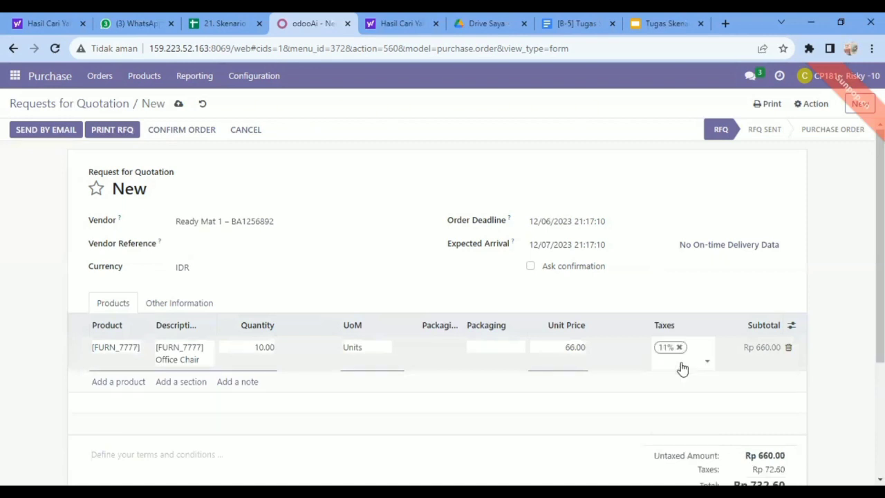
# Add an Office Chair Black line to the Ready Mat 1 request and apply the 11% tax
pyautogui.click(114, 382)
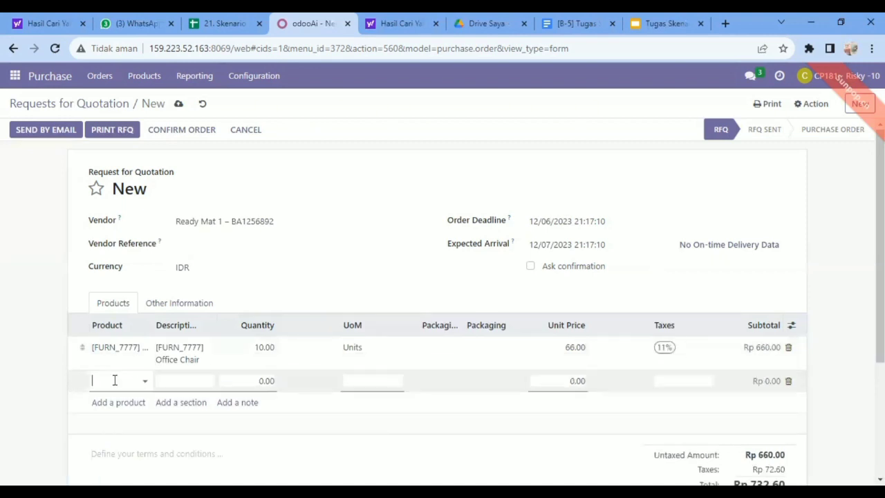
pyautogui.write('Office')
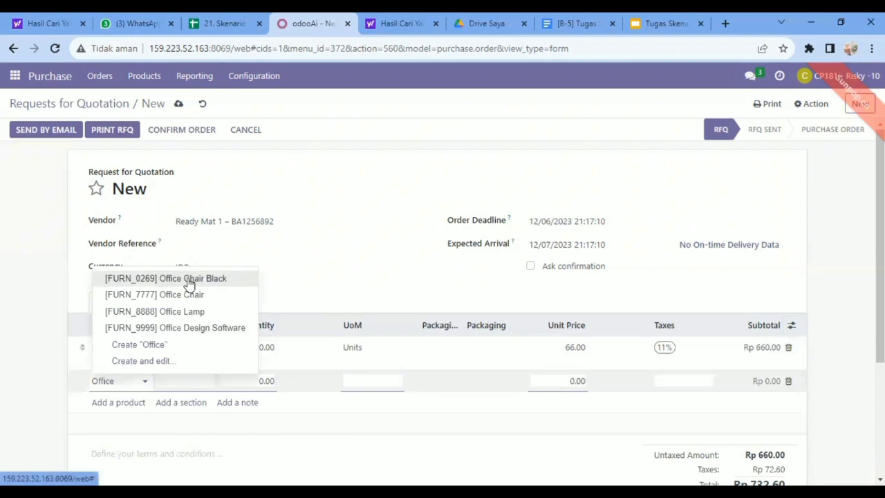
pyautogui.press('Return')
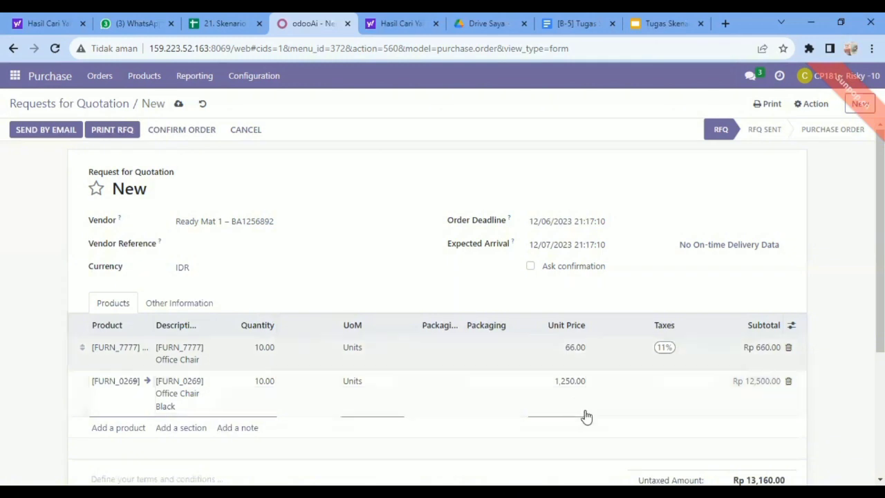
pyautogui.click(705, 380)
pyautogui.click(676, 399)
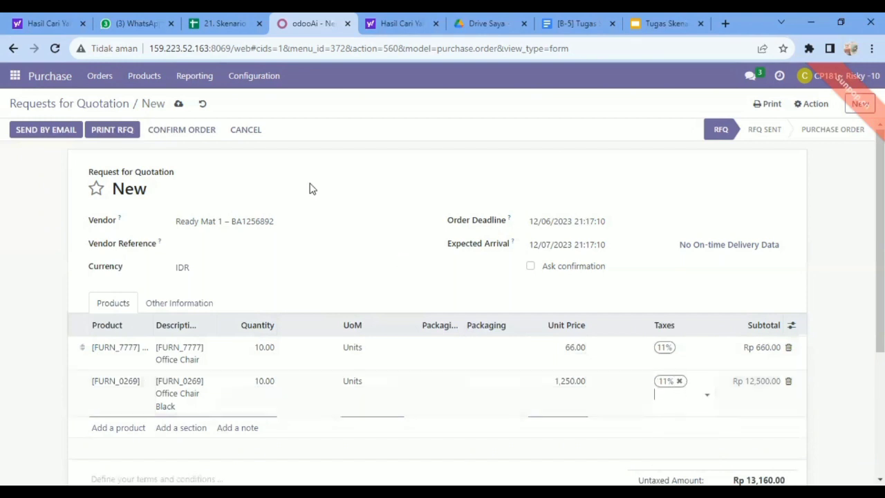
# Save the Ready Mat 1 request for quotation and confirm it as a purchase order
pyautogui.click(177, 106)
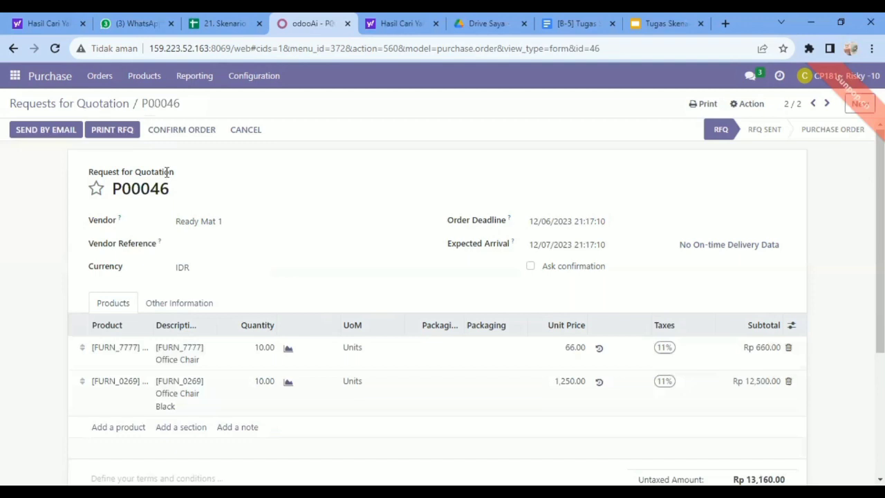
pyautogui.click(181, 130)
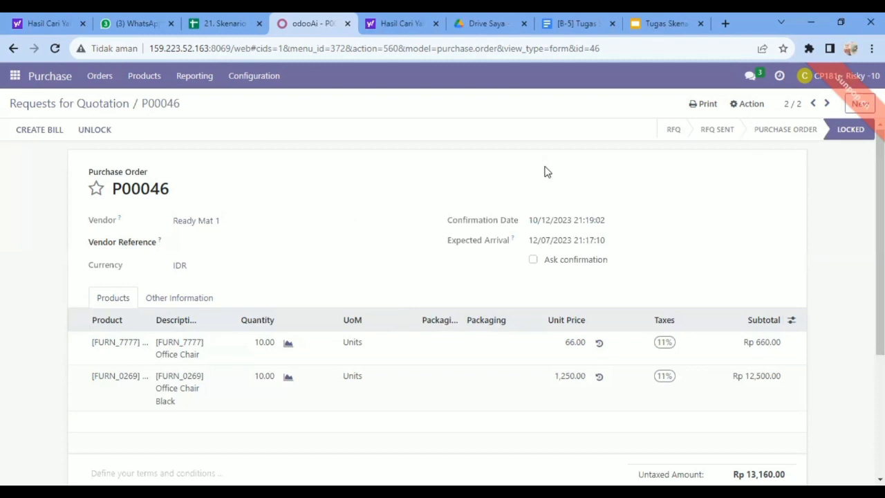
# In Discuss, begin a direct message to the purchase manager with "PO dan RFQ dengan No Referensi", the first order's reference, "s/d" and an incomplete second reference
pyautogui.click(14, 76)
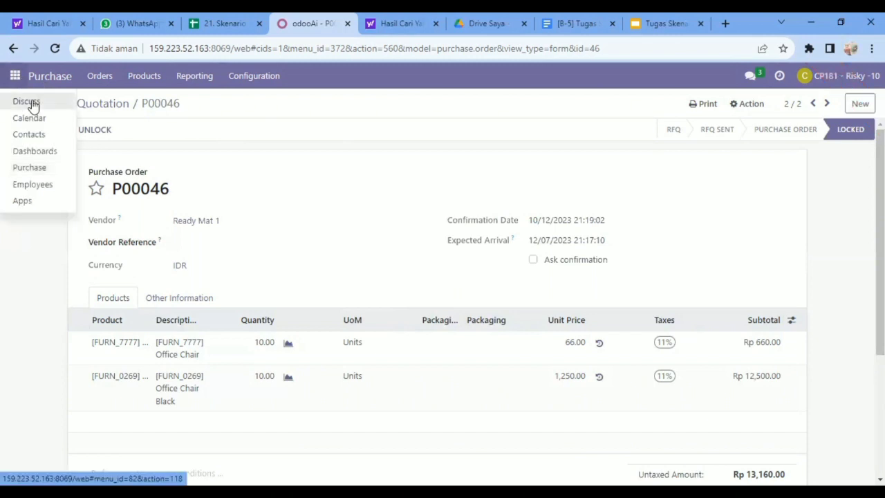
pyautogui.click(33, 104)
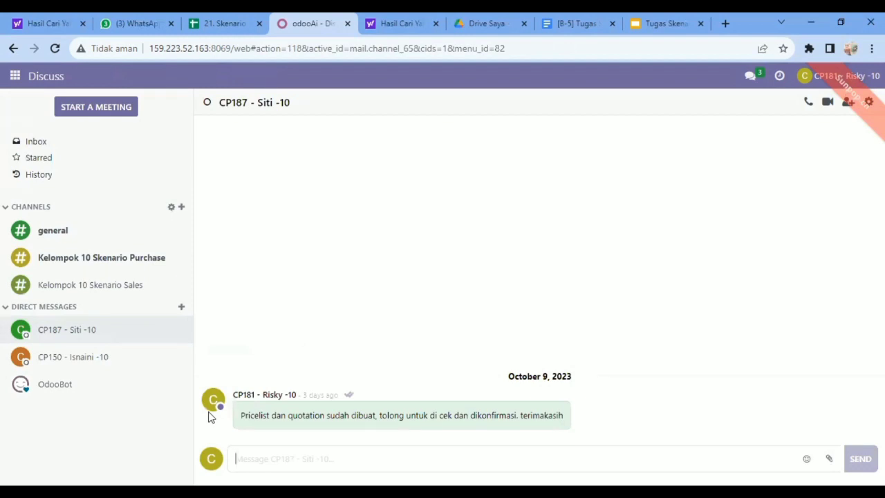
pyautogui.write('Pu')
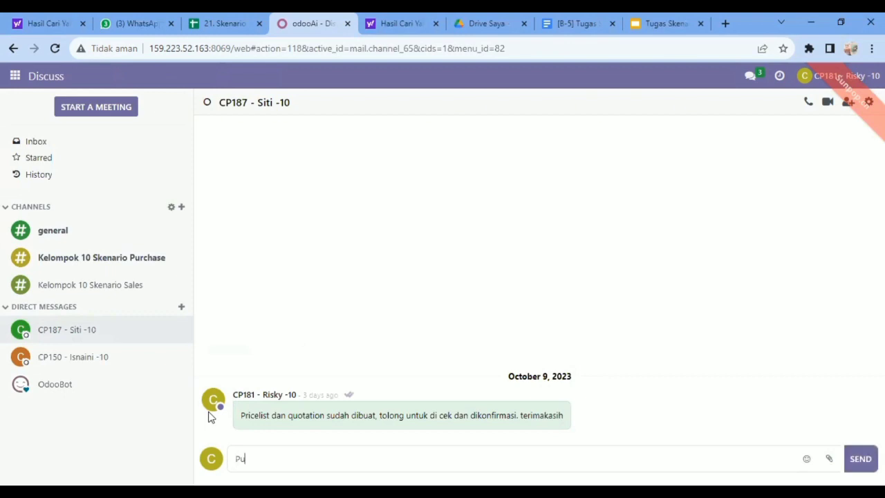
pyautogui.press('BackSpace')
pyautogui.write('O dan RFQ dengan No Referensi ')
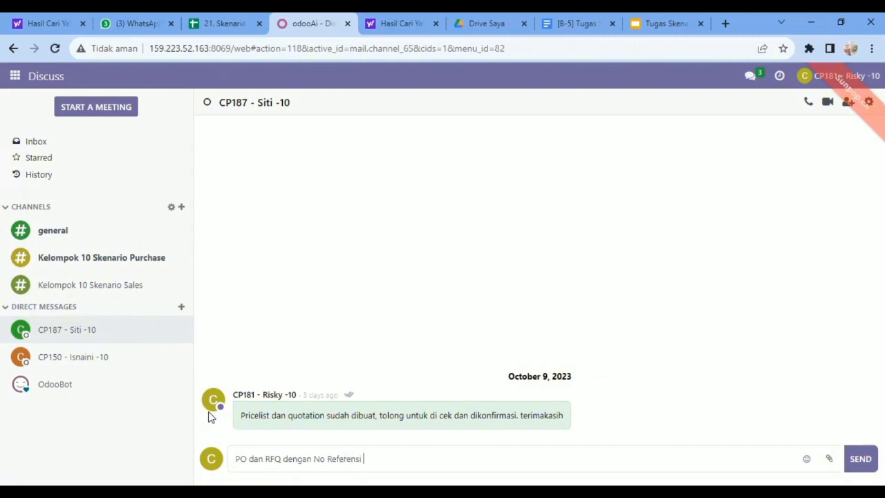
pyautogui.write('P00043 s/d P000')
# Check the last order's reference, complete the message with it and "sudah dibuat. Tolong diperiksa kembali dan juga dikonfirmasi. Terimakasih", and send it
pyautogui.click(13, 49)
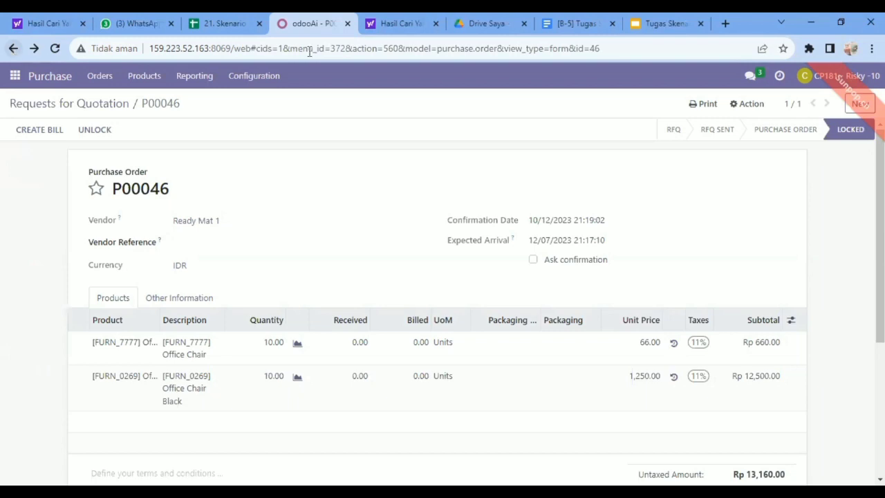
pyautogui.click(15, 75)
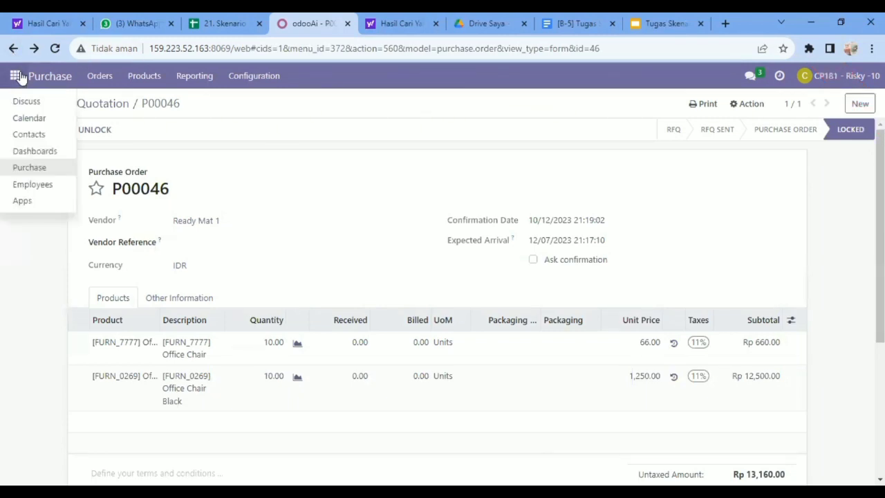
pyautogui.click(26, 104)
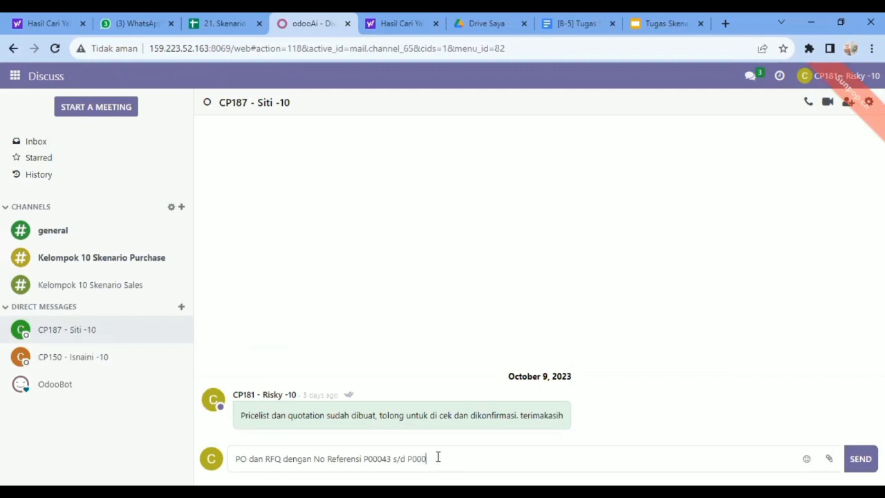
pyautogui.write('46 sudah dibuat')
pyautogui.press('BackSpace')
pyautogui.press('BackSpace')
pyautogui.write('. Tolong diperiksa kembali dan')
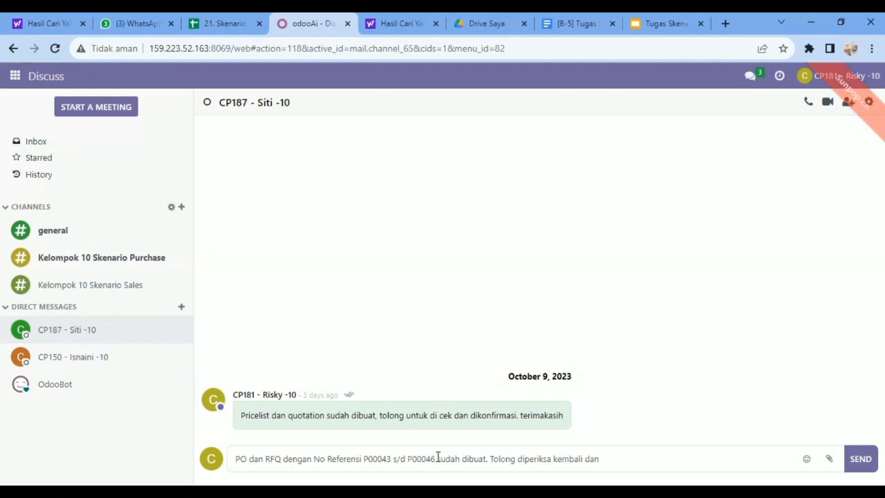
pyautogui.write(' juga dikonfirmasi.')
pyautogui.write('akasih')
pyautogui.press('Return')
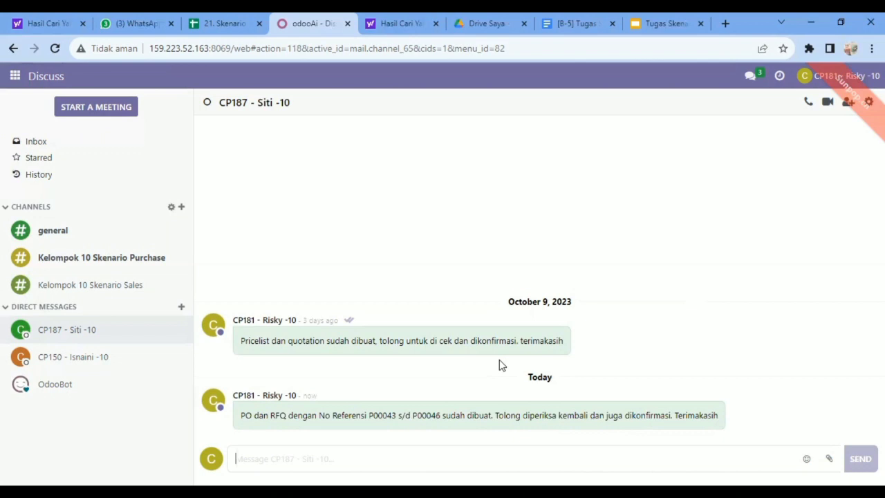
# Log in to the o16-msib-5-pjj database with the purchase manager's e-mail and password
pyautogui.moveTo(554, 337)
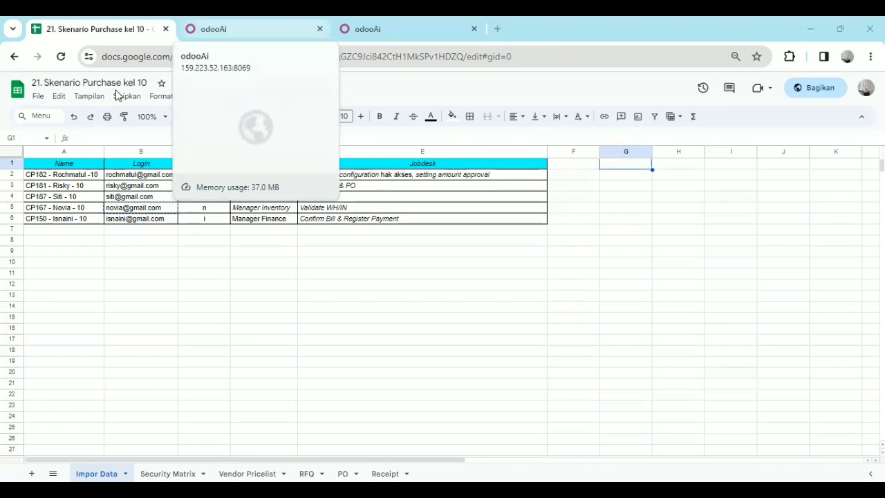
pyautogui.click(228, 29)
pyautogui.click(403, 258)
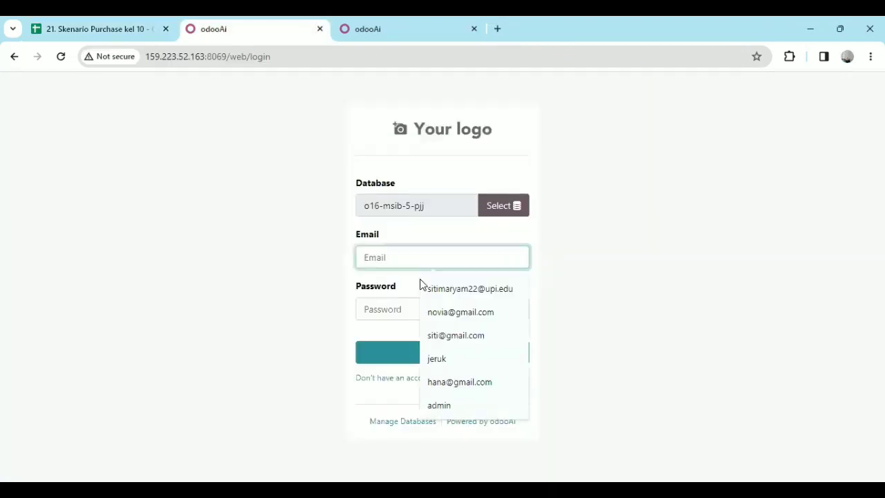
pyautogui.click(457, 337)
pyautogui.click(408, 308)
pyautogui.write('*')
pyautogui.click(429, 350)
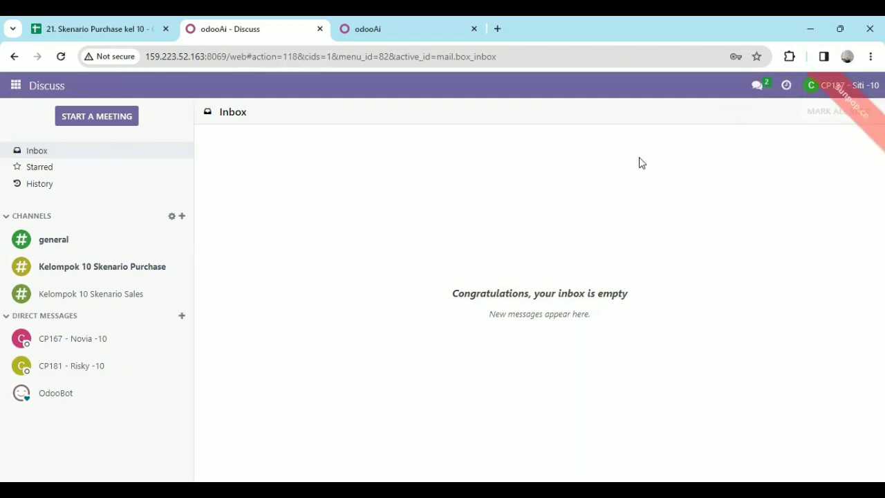
# Read the purchase staff member's direct message and open the Requests for Quotation list in Purchase
pyautogui.click(113, 366)
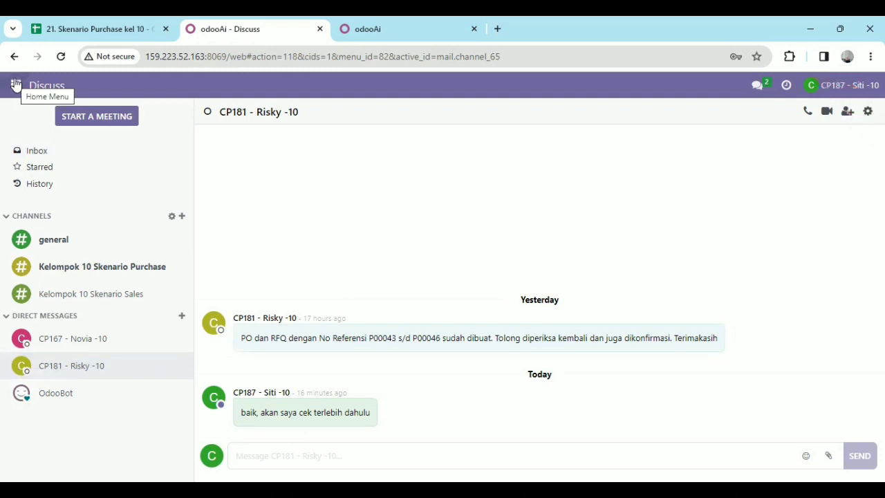
pyautogui.click(15, 84)
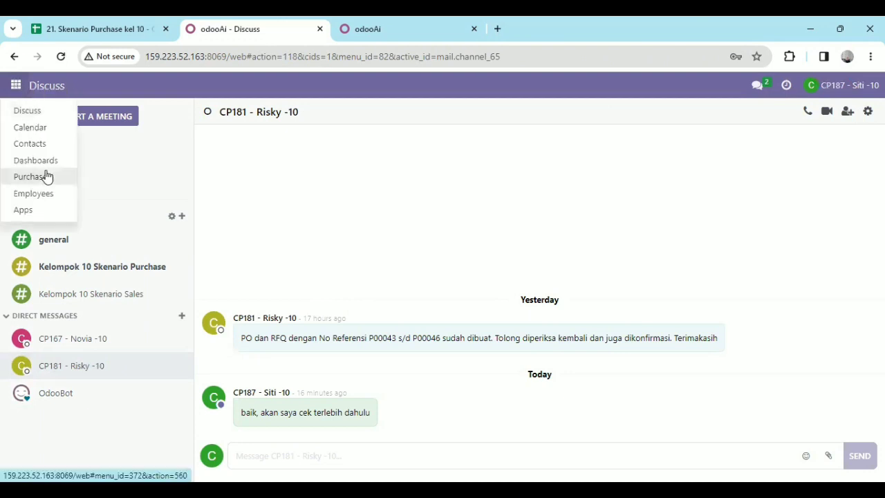
pyautogui.click(47, 177)
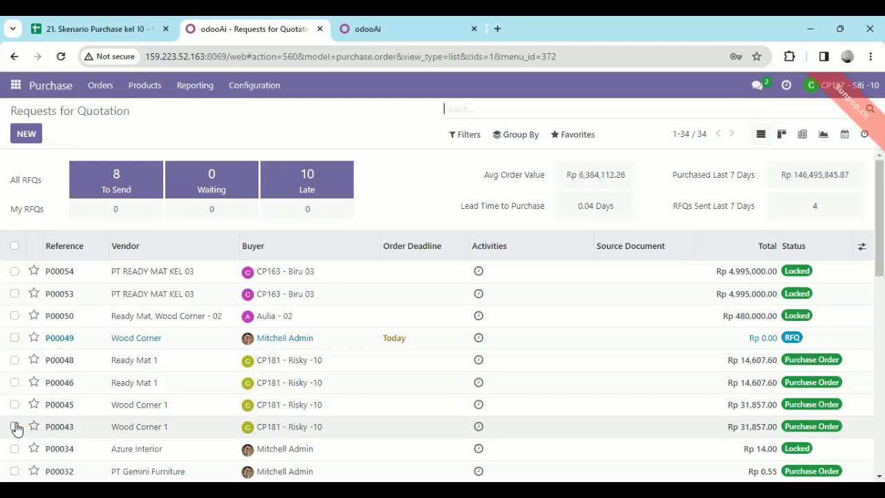
# Open the older Wood Corner 1 purchase order and try to create its vendor bill
pyautogui.doubleClick(69, 427)
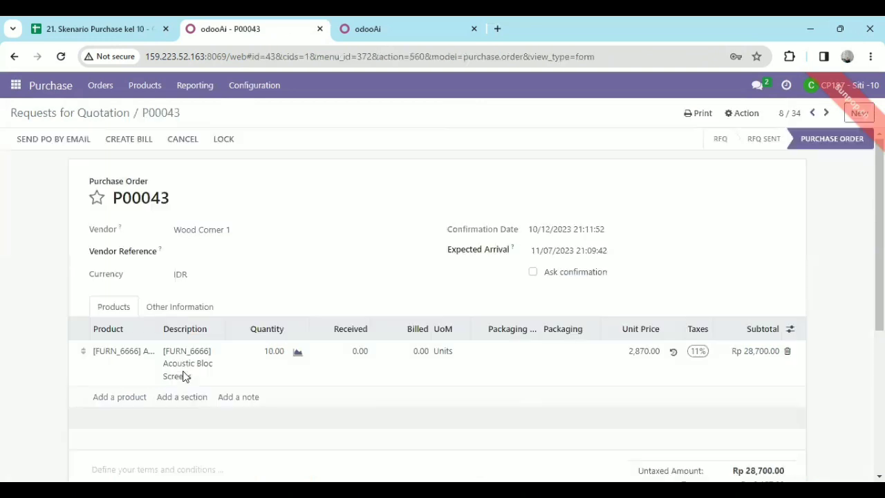
pyautogui.click(140, 143)
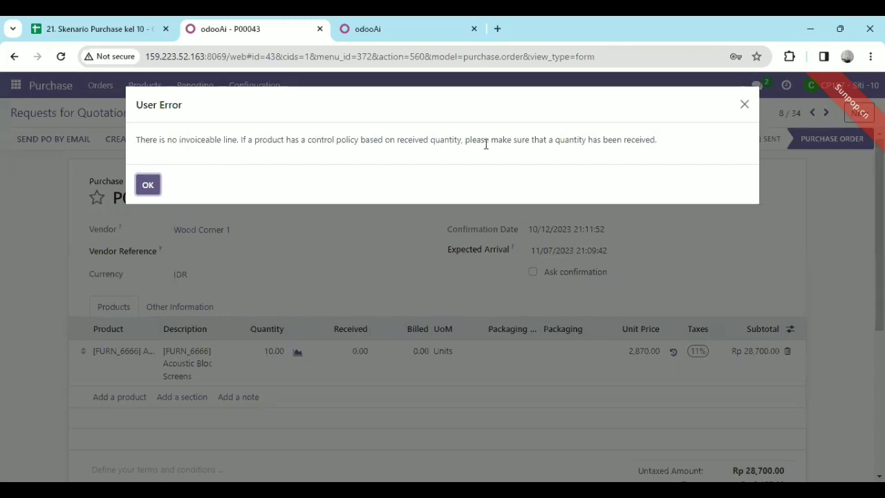
pyautogui.click(149, 186)
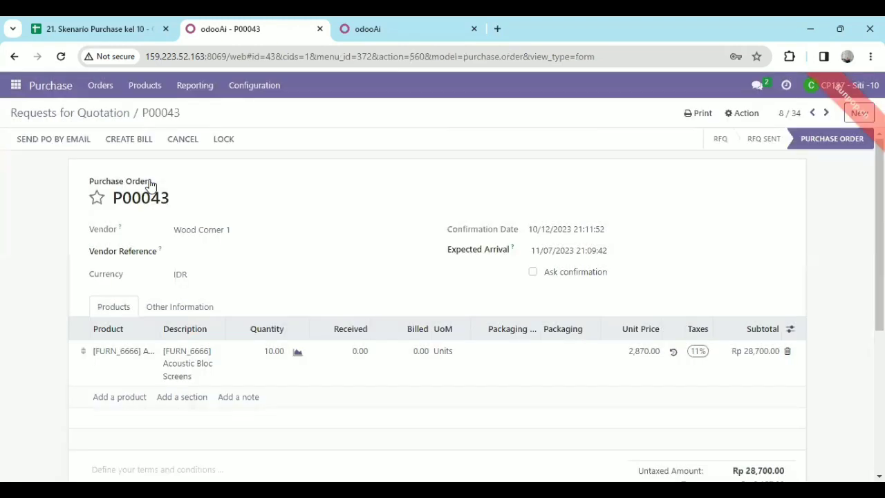
# Open the newer Wood Corner 1 purchase order and try to create a vendor bill for it
pyautogui.click(95, 114)
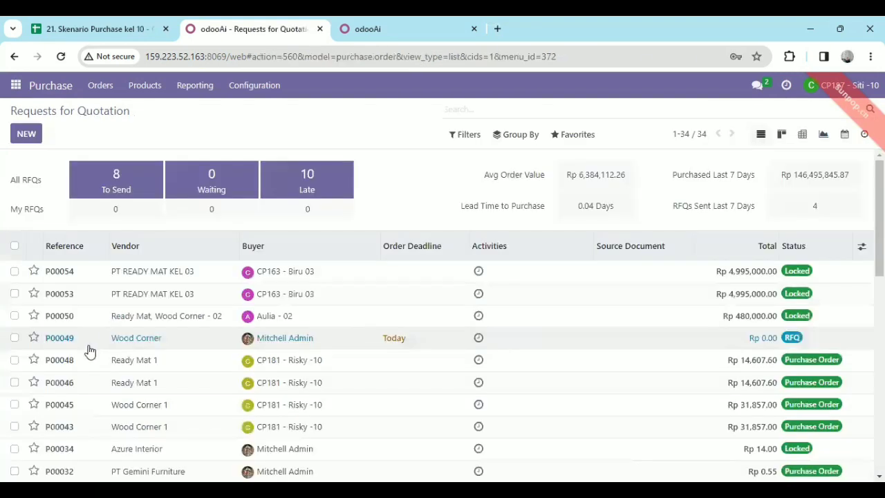
pyautogui.click(88, 409)
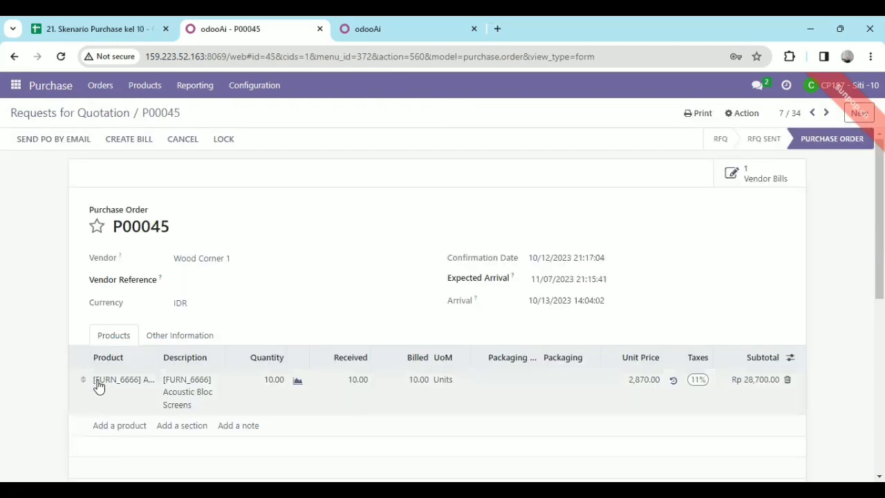
pyautogui.click(130, 138)
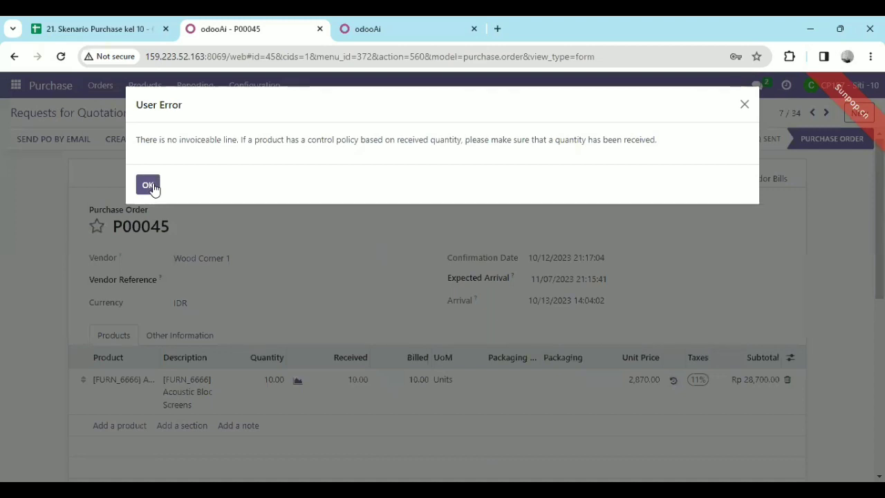
pyautogui.click(148, 185)
# Return to Discuss and read the direct message conversation with the inventory manager about approving the orders
pyautogui.click(15, 85)
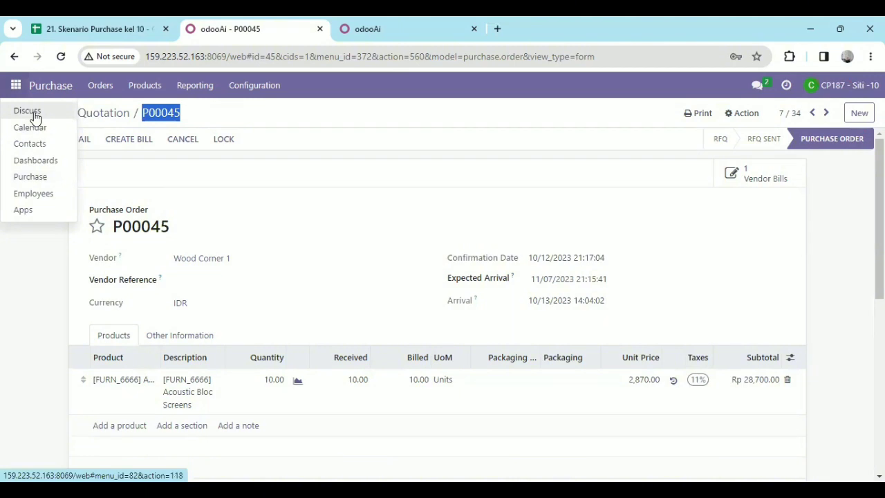
pyautogui.click(35, 113)
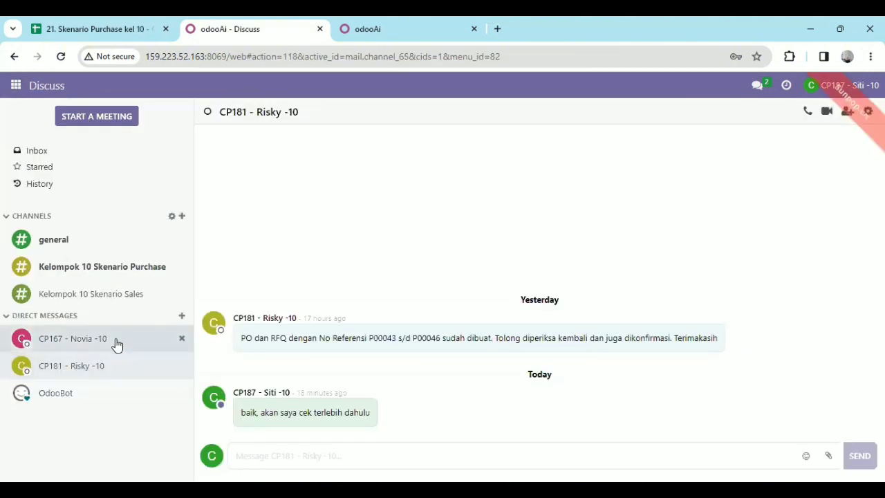
pyautogui.click(116, 345)
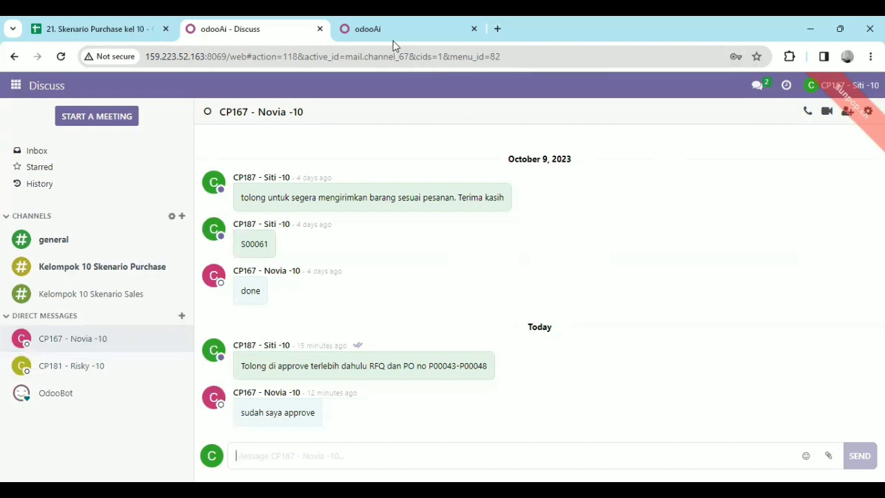
# Switch to the Skenario Purchase kel 10 spreadsheet and review the user roles and job descriptions on Impor Data
pyautogui.click(109, 26)
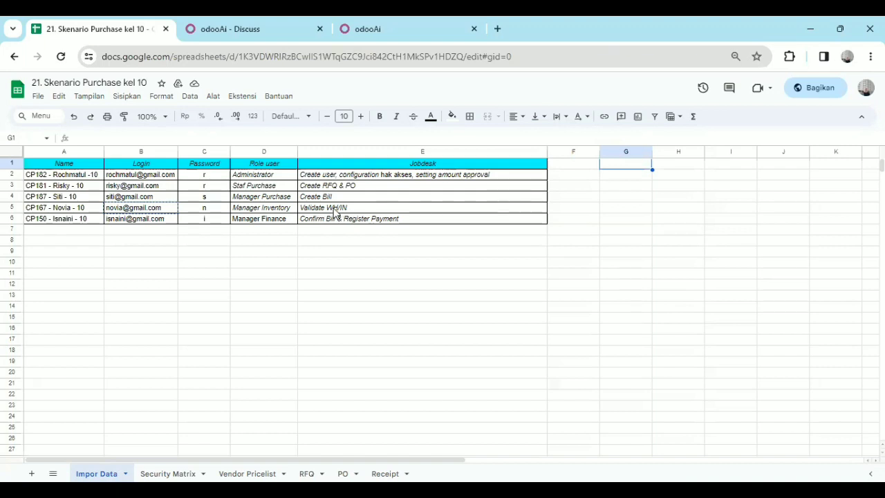
pyautogui.click(397, 260)
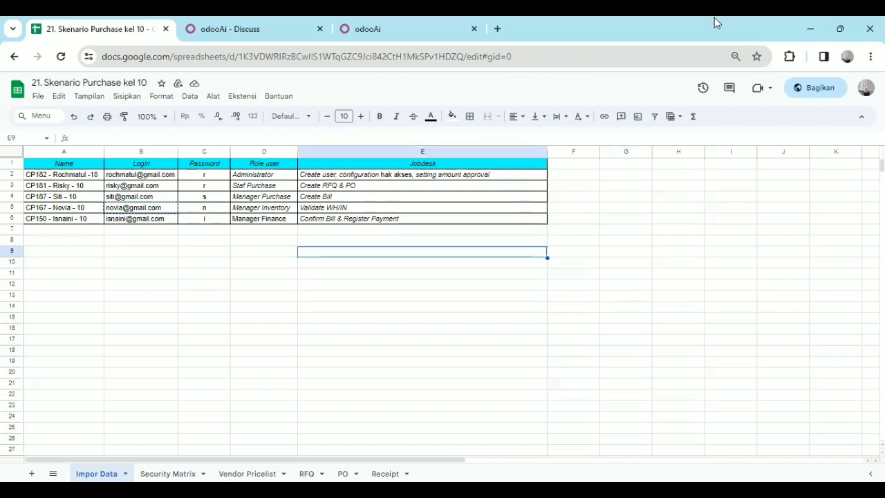
pyautogui.click(406, 308)
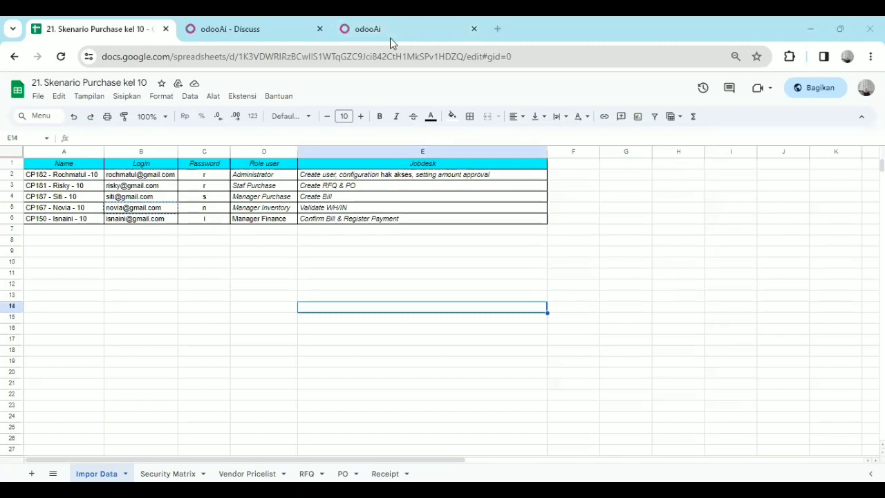
pyautogui.click(598, 90)
# Switch to the second Odoo login page and try to log in with the inventory manager's e-mail and password
pyautogui.click(387, 29)
pyautogui.click(397, 255)
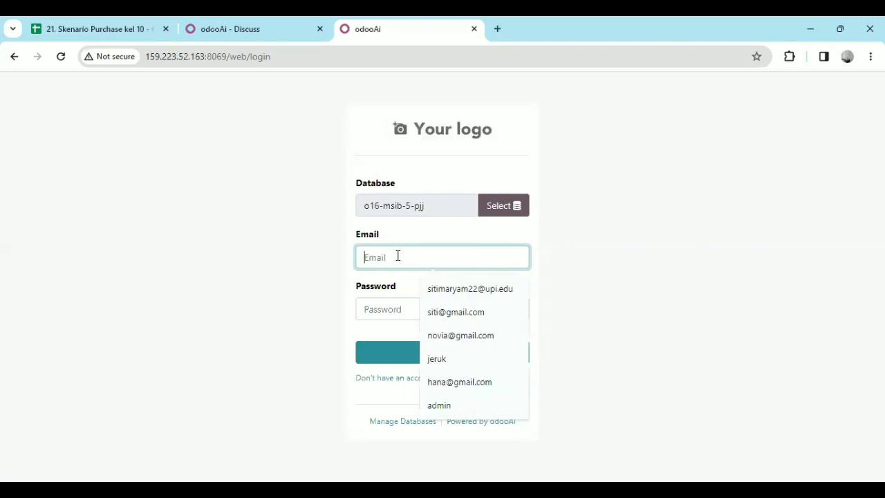
pyautogui.click(464, 339)
pyautogui.click(406, 304)
pyautogui.write('1')
pyautogui.click(430, 360)
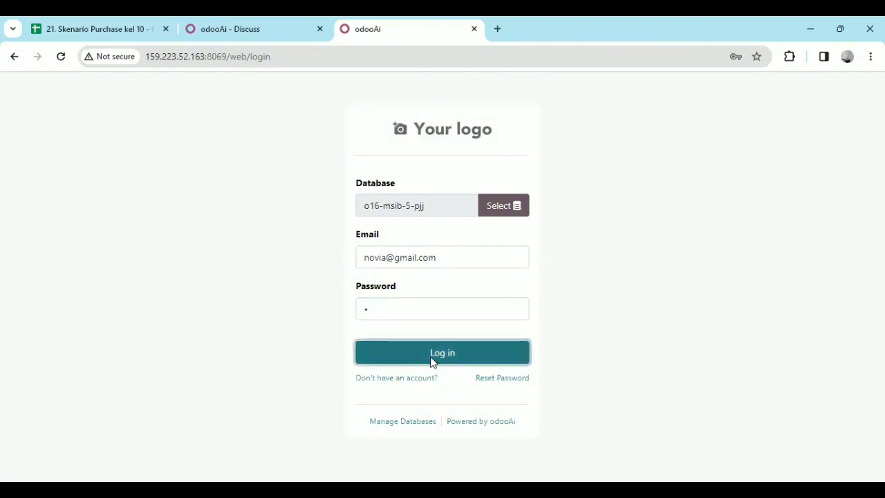
# Try to reload the login page whose session expired, resubmitting the form, and close that page
pyautogui.click(61, 58)
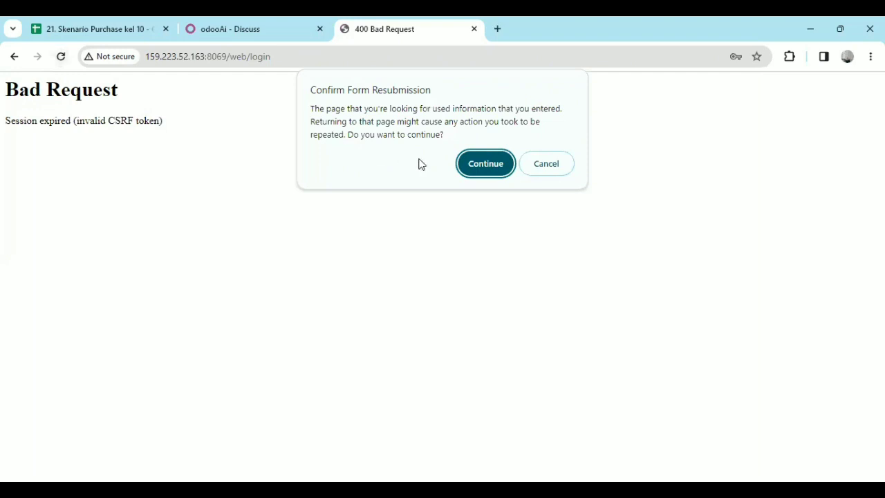
pyautogui.click(473, 164)
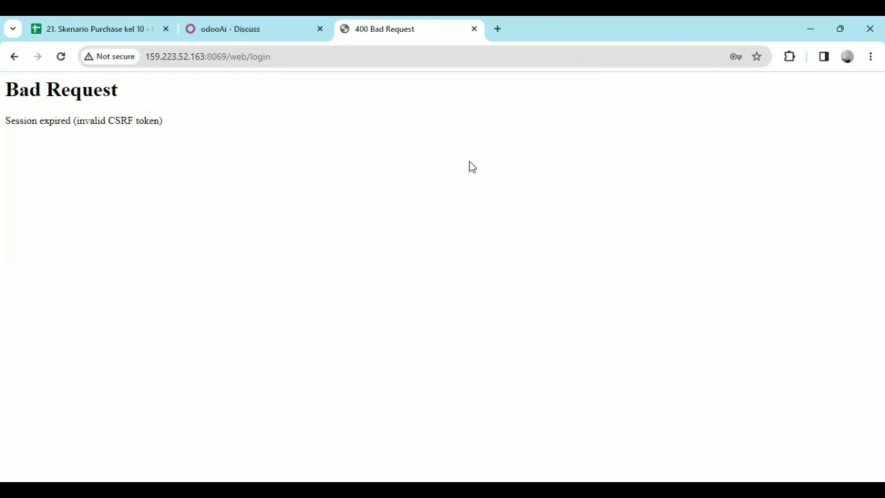
pyautogui.click(60, 58)
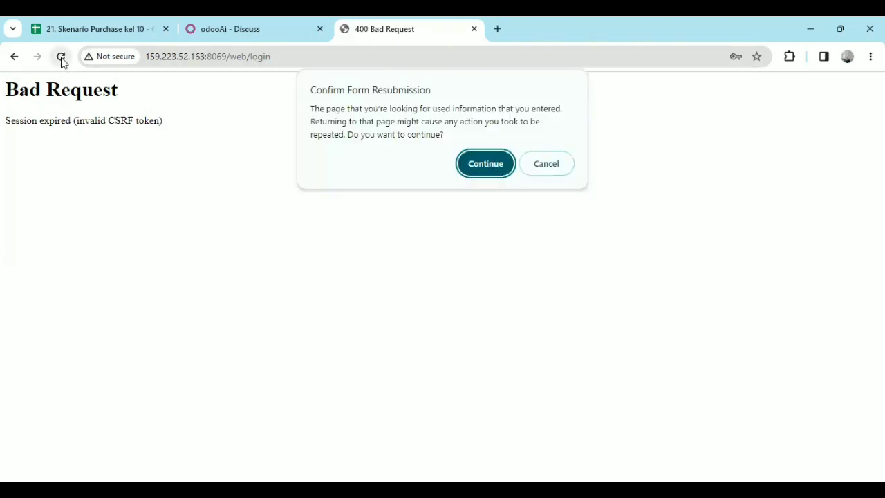
pyautogui.click(487, 166)
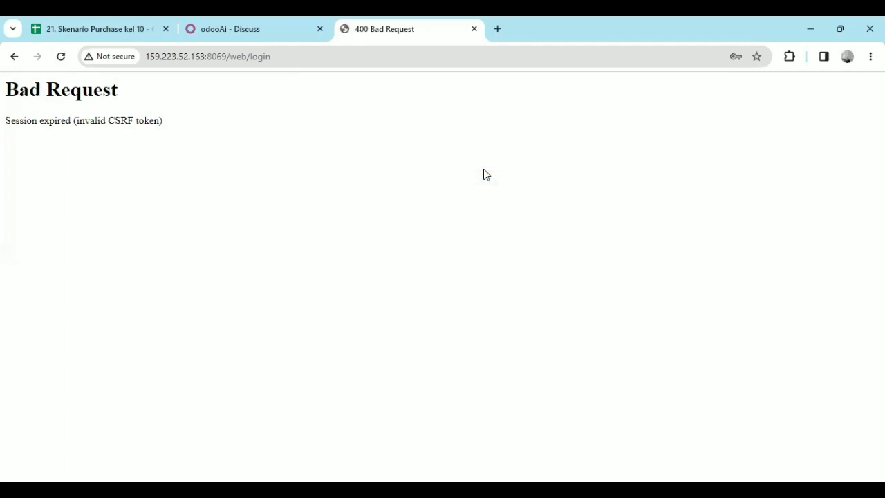
pyautogui.click(474, 29)
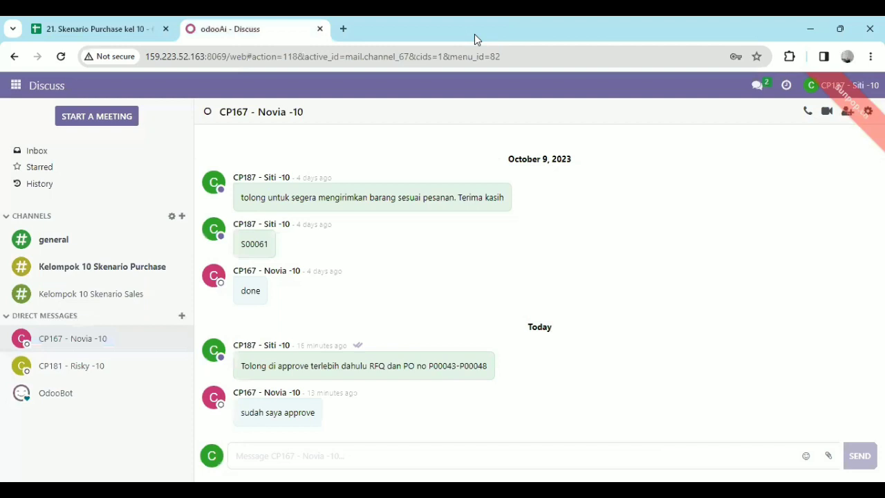
# Duplicate the Discuss page in the browser and log the current user out in the copy
pyautogui.rightClick(242, 29)
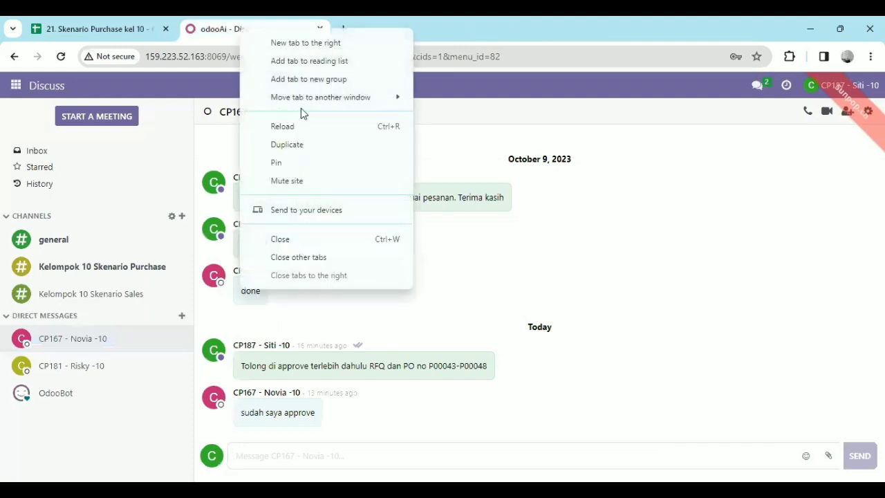
pyautogui.click(313, 144)
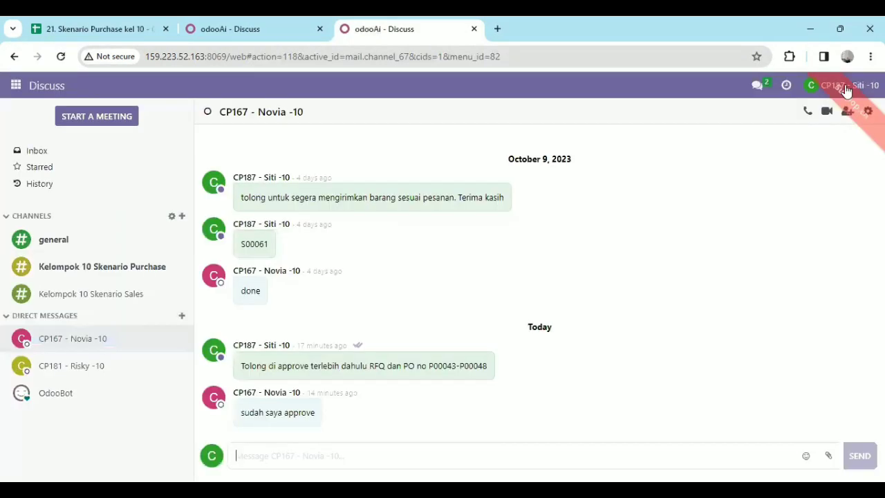
pyautogui.click(846, 91)
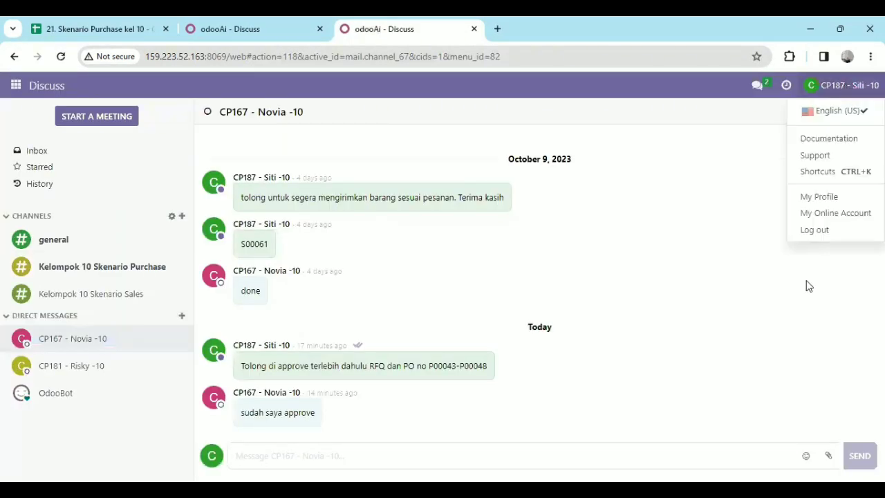
pyautogui.click(813, 239)
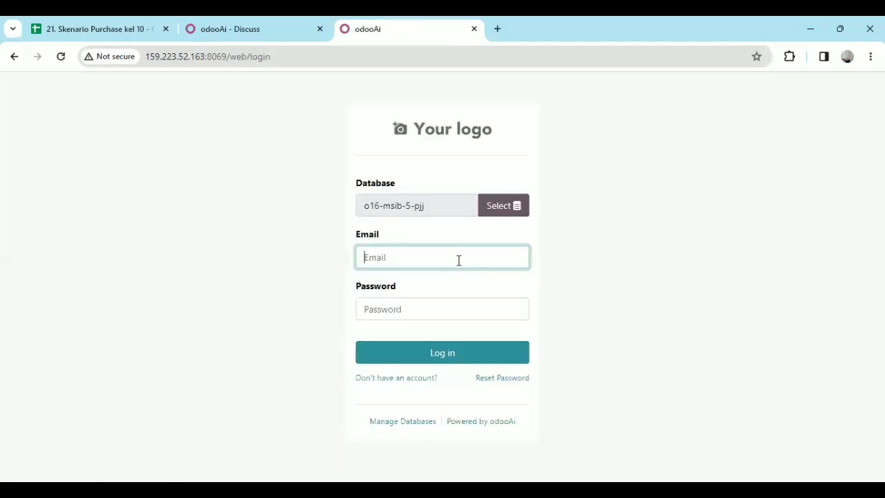
# Log in as the inventory manager by entering the account e-mail and password
pyautogui.click(459, 260)
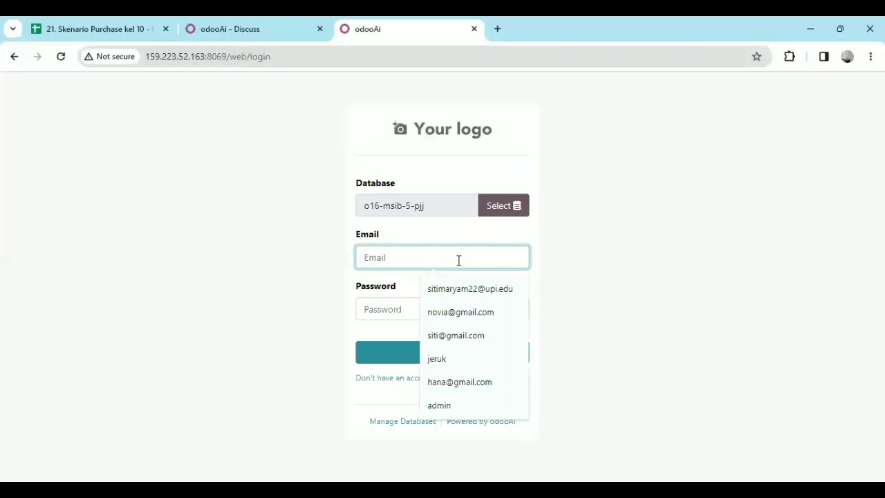
pyautogui.write('novia')
pyautogui.click(469, 290)
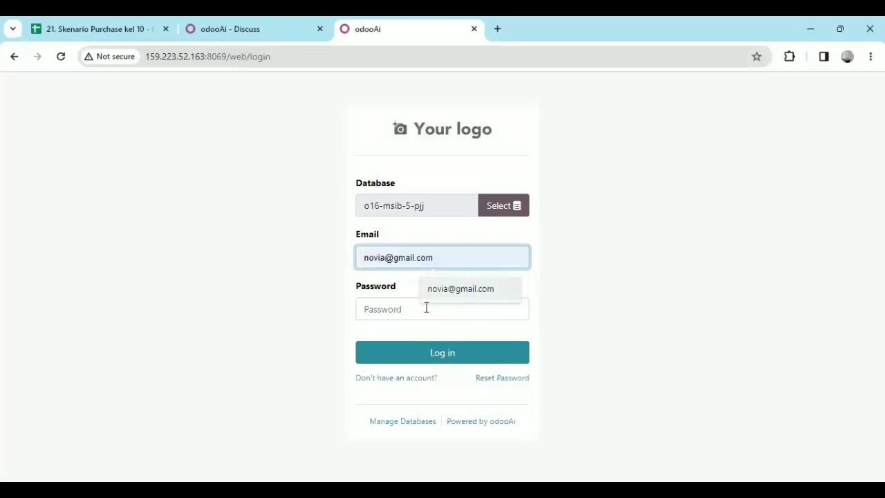
pyautogui.click(397, 310)
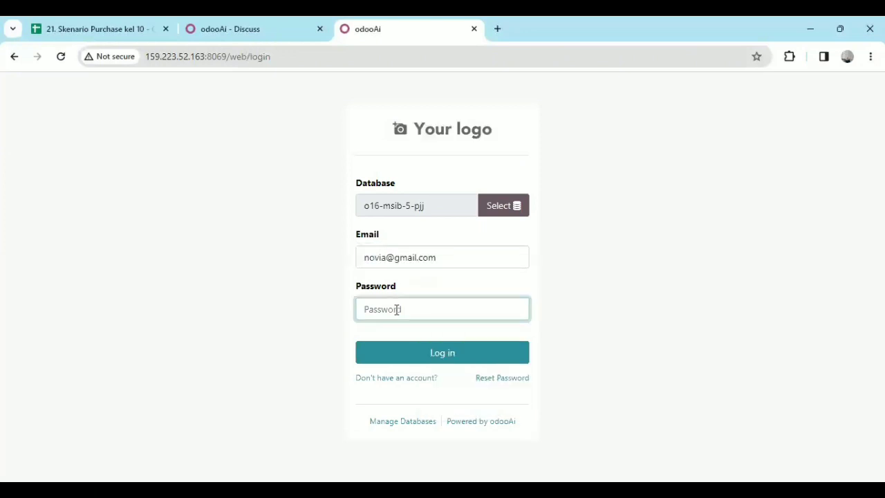
pyautogui.write('1')
pyautogui.click(434, 357)
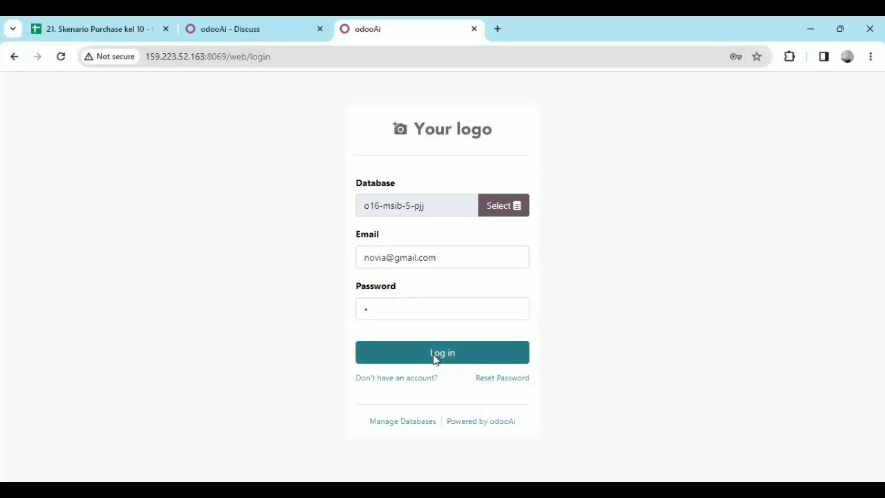
pyautogui.click(433, 354)
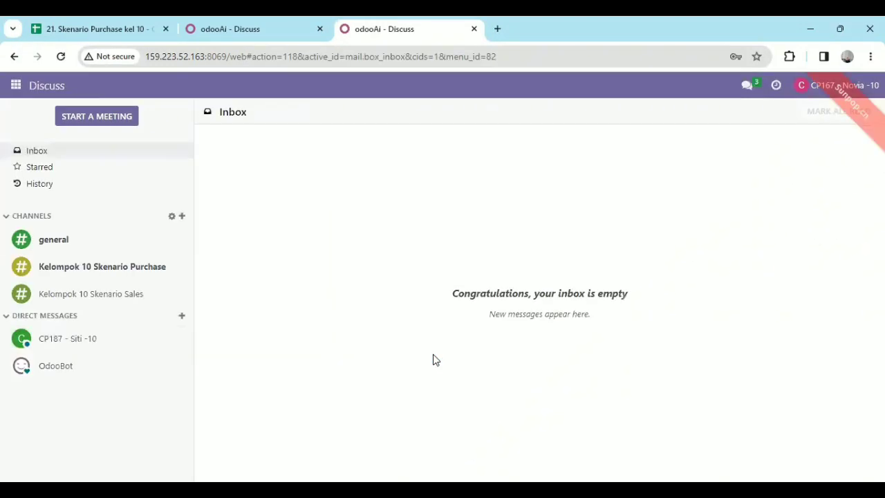
# Read the direct message asking for RFQ and PO approval, and open the Inventory app
pyautogui.click(85, 342)
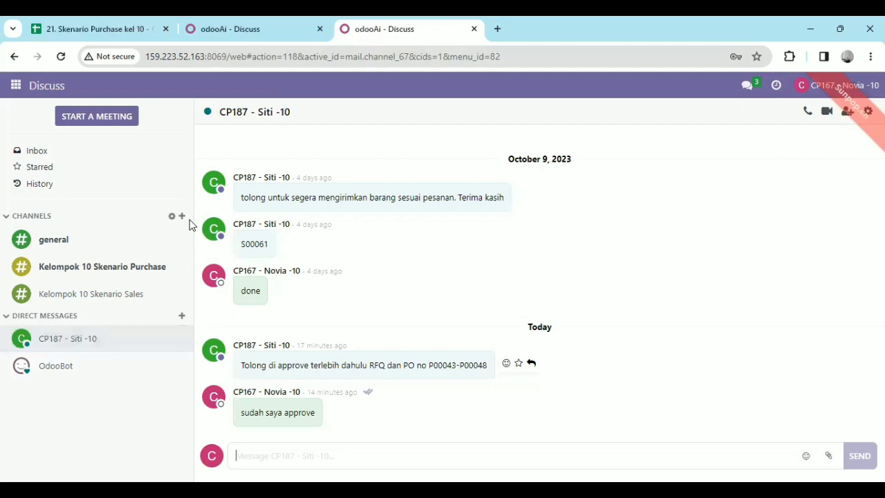
pyautogui.click(10, 90)
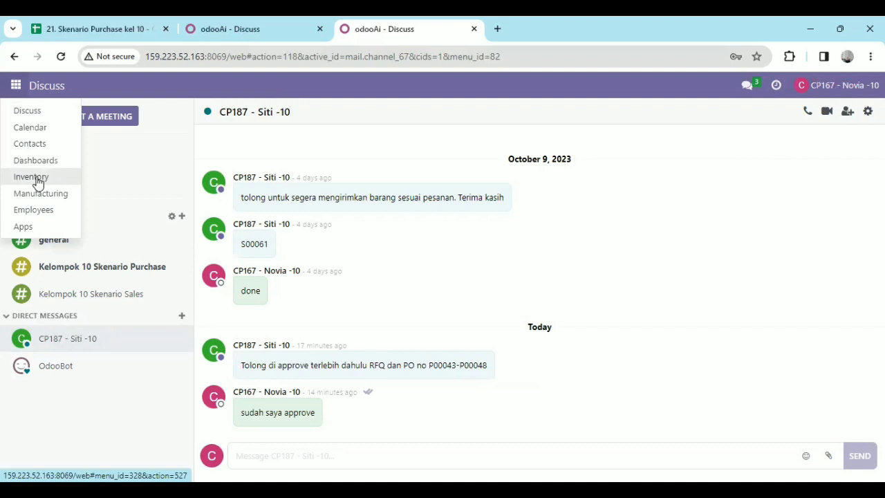
pyautogui.click(35, 179)
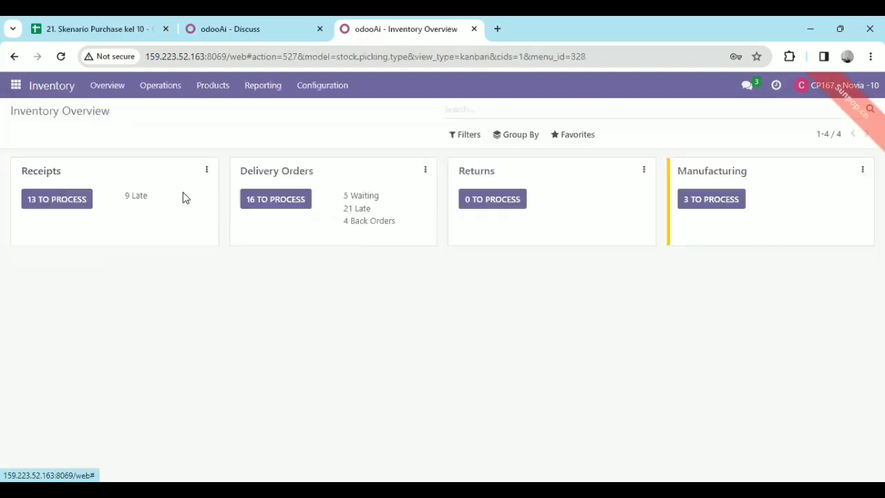
# Open the delivery orders to process and remove the Ready and operation type filters from the list
pyautogui.doubleClick(264, 198)
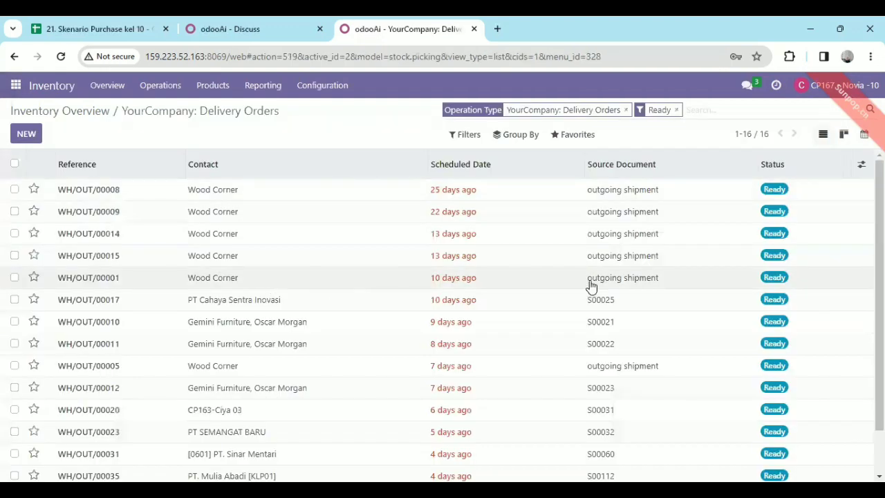
pyautogui.click(677, 110)
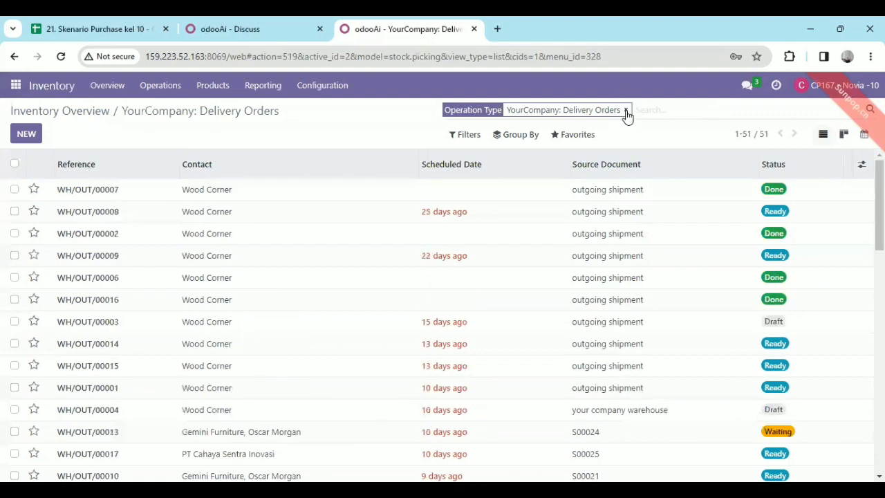
pyautogui.click(627, 111)
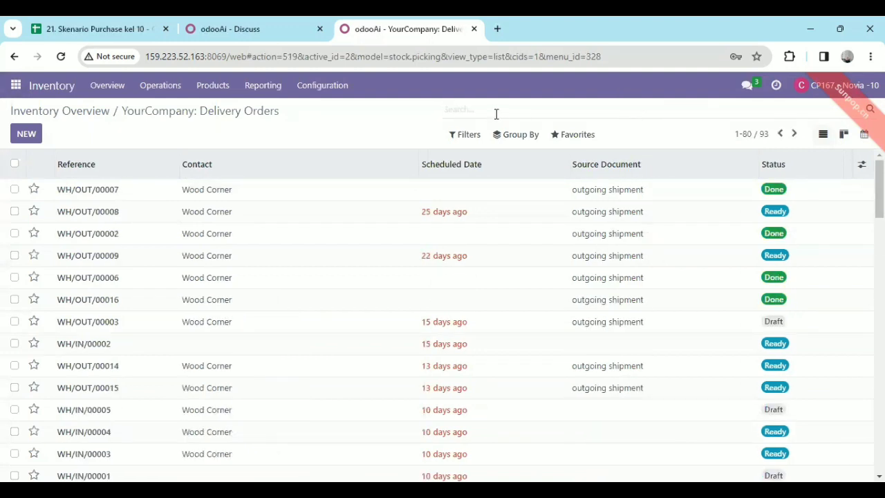
# Search the transfers by the first order number in the approval message and open the matching Wood Corner 1 receipt
pyautogui.write('/')
pyautogui.press('BackSpace')
pyautogui.write('p')
pyautogui.press('BackSpace')
pyautogui.write('P000')
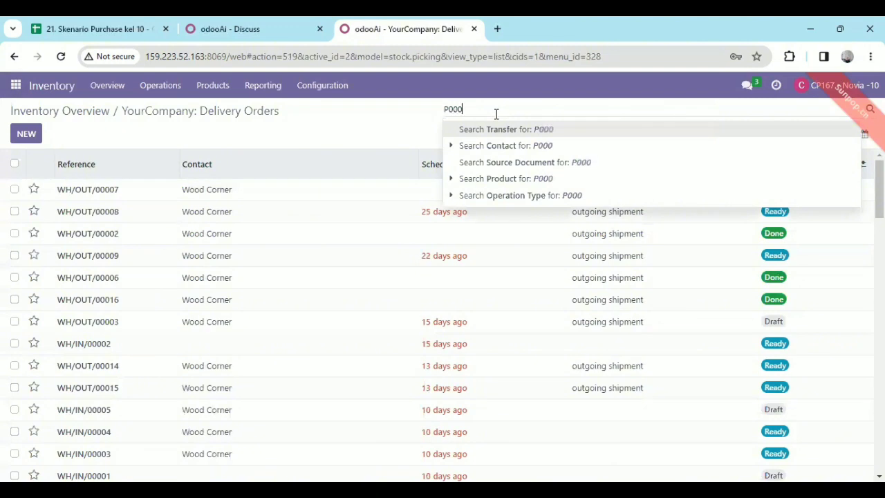
pyautogui.write('43')
pyautogui.press('Return')
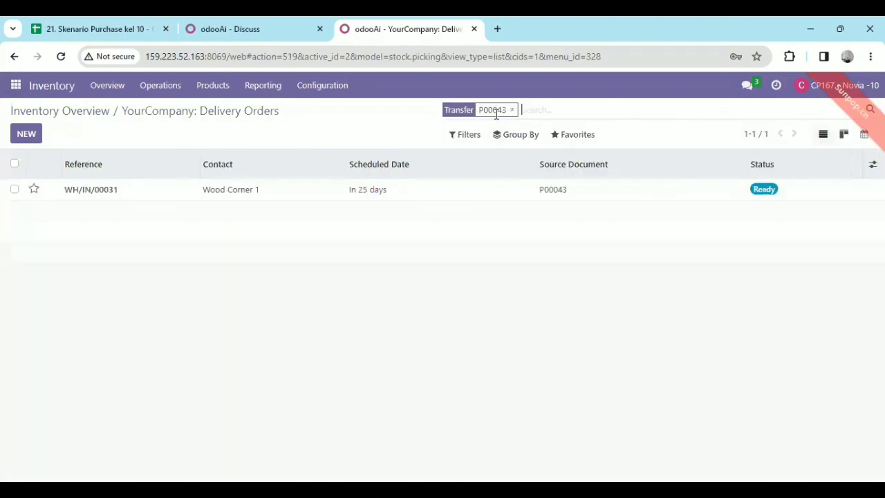
pyautogui.click(136, 202)
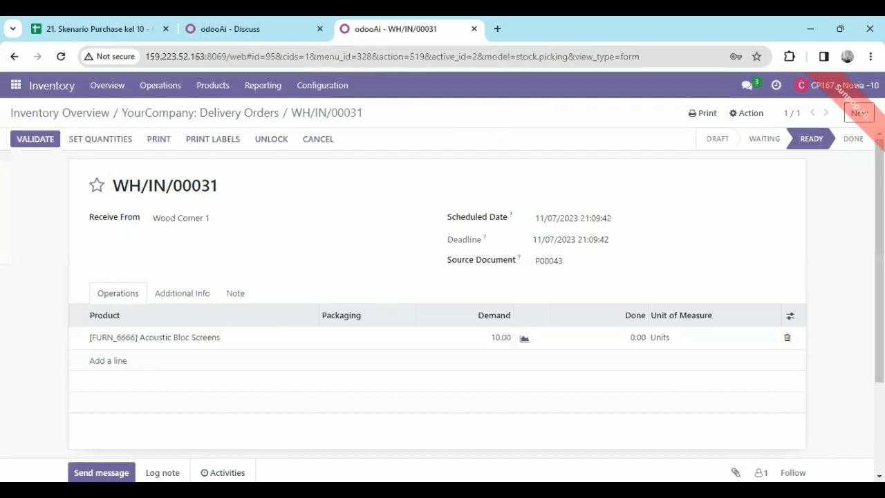
# Set the done quantities on the Acoustic Bloc Screens receipt to the demanded amount and validate it
pyautogui.scroll(-1, 752, 293)
pyautogui.click(100, 141)
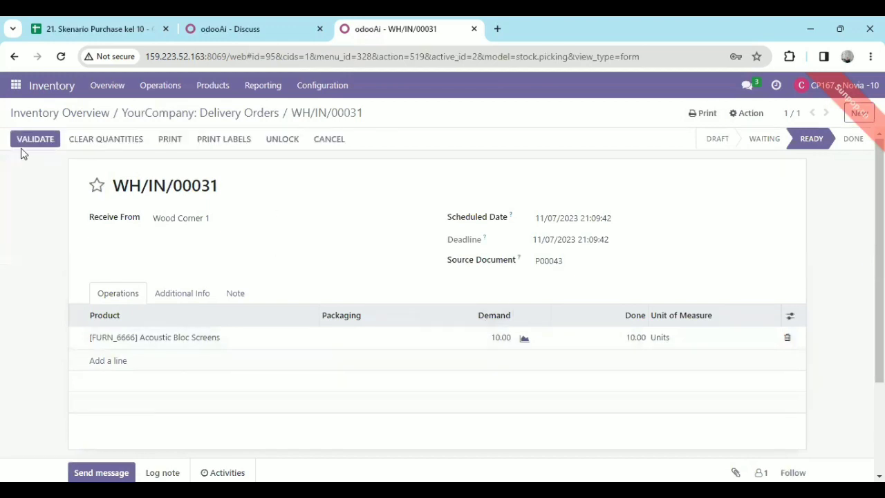
pyautogui.click(35, 140)
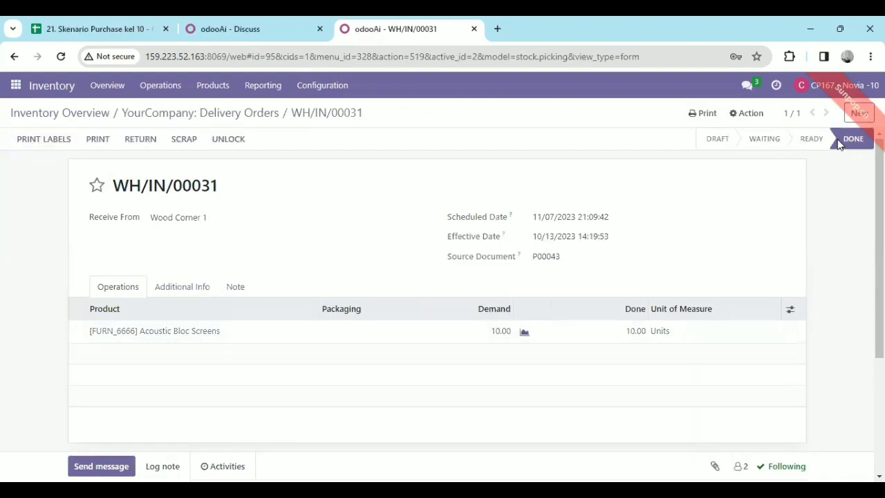
pyautogui.moveTo(847, 141)
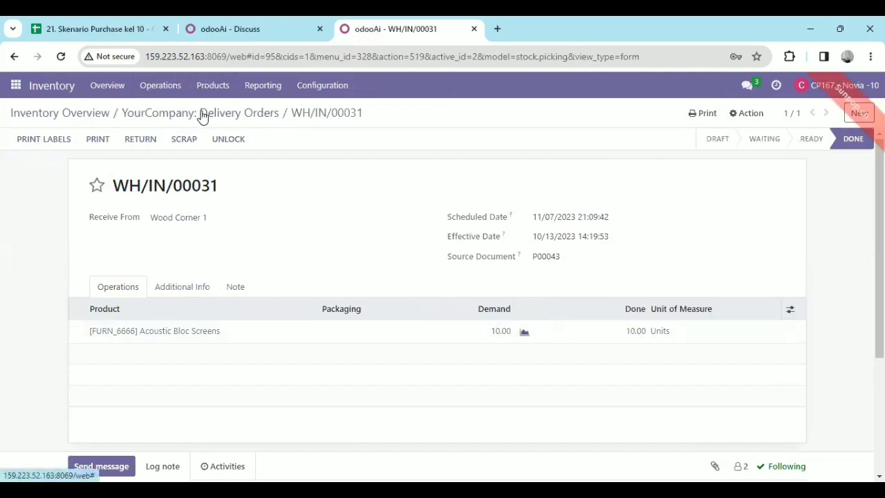
# Return to the transfers list, search by the third order number in the approval range and open its receipt for review
pyautogui.click(14, 84)
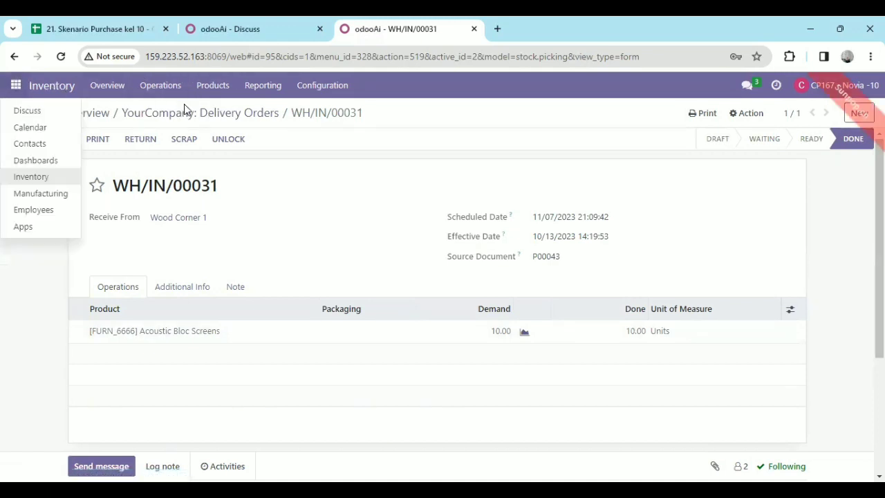
pyautogui.click(186, 114)
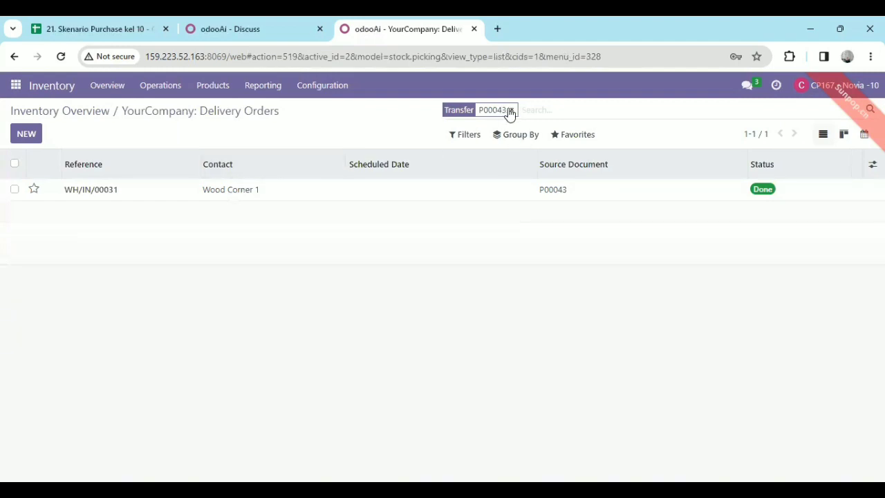
pyautogui.click(510, 111)
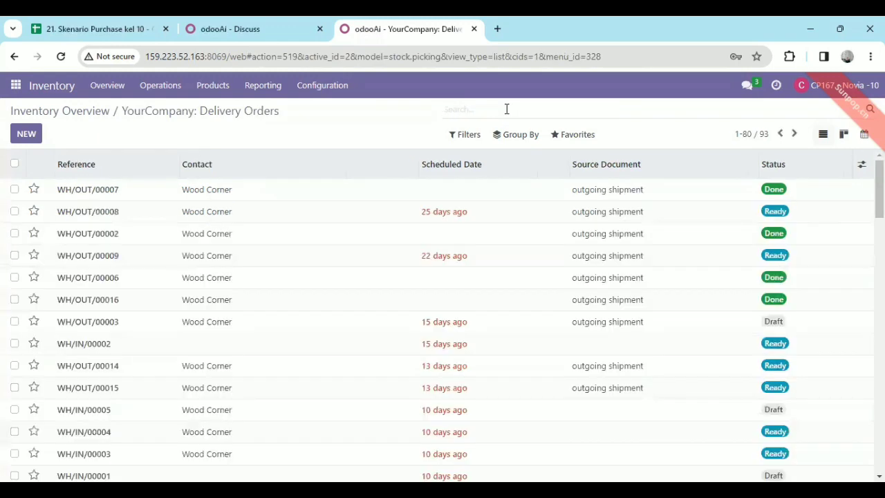
pyautogui.write('P000')
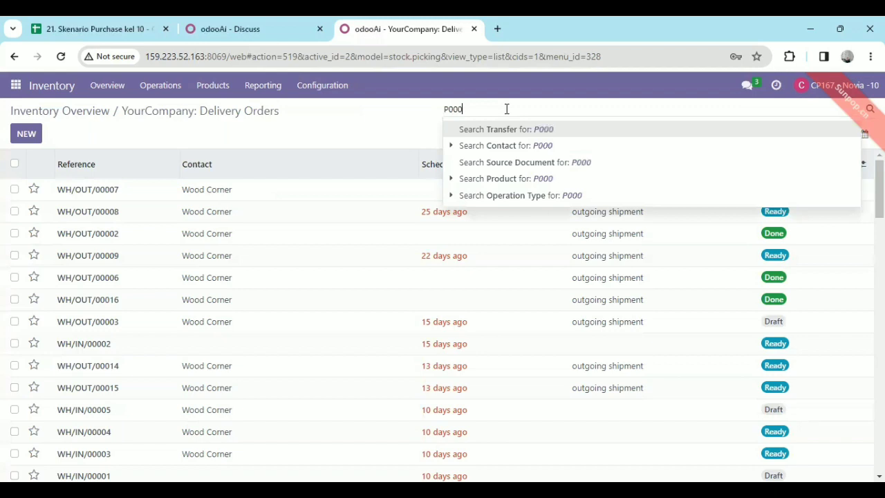
pyautogui.write('45')
pyautogui.press('Return')
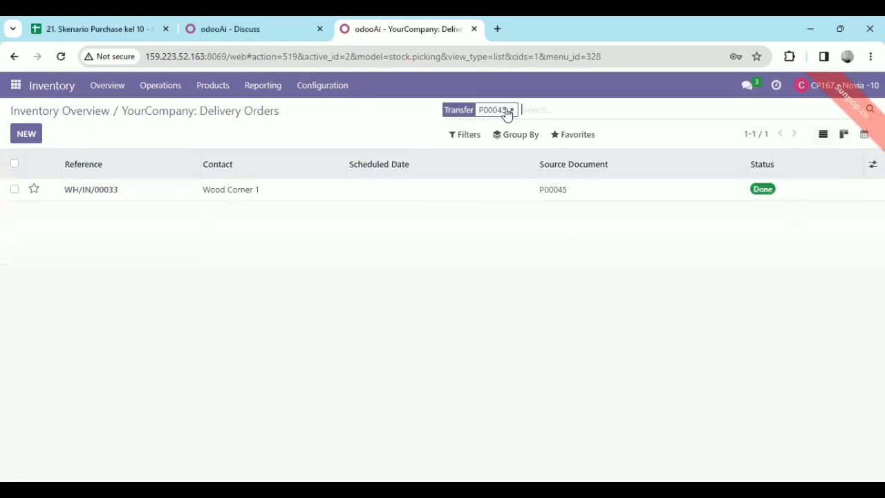
pyautogui.click(414, 196)
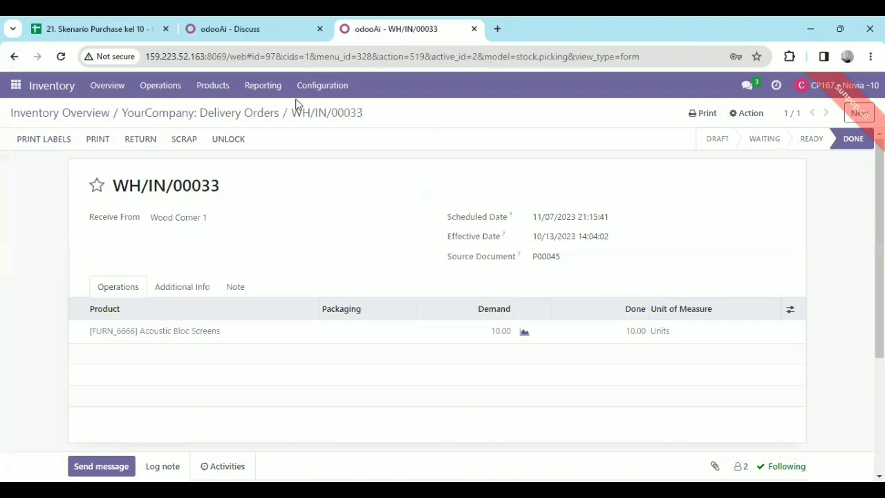
# Return to the transfers list and replace the current search with the first order number of the approval range
pyautogui.click(269, 113)
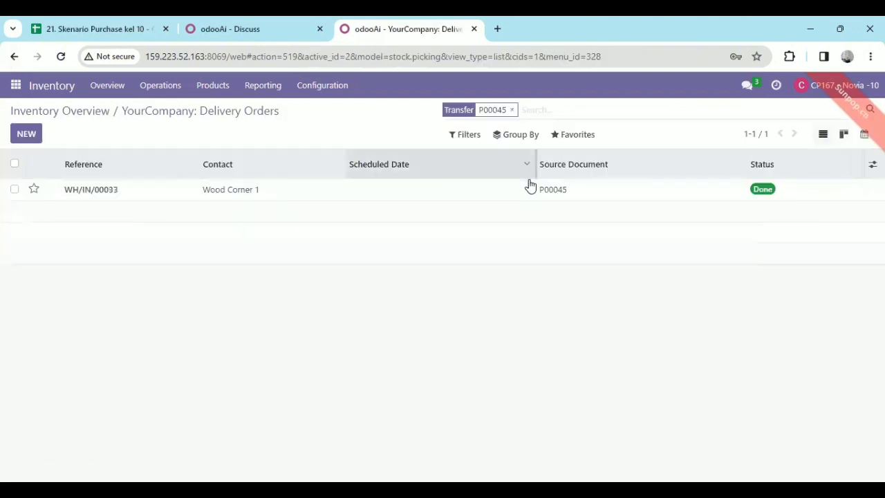
pyautogui.click(511, 112)
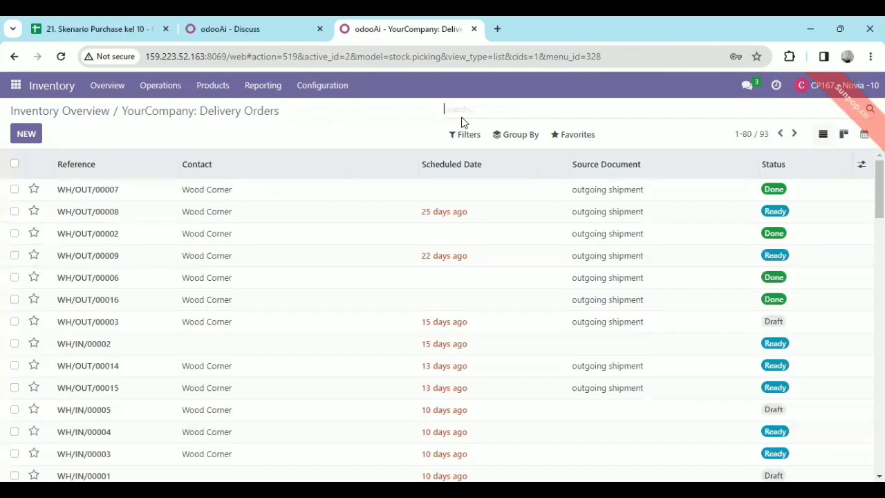
pyautogui.write('P00')
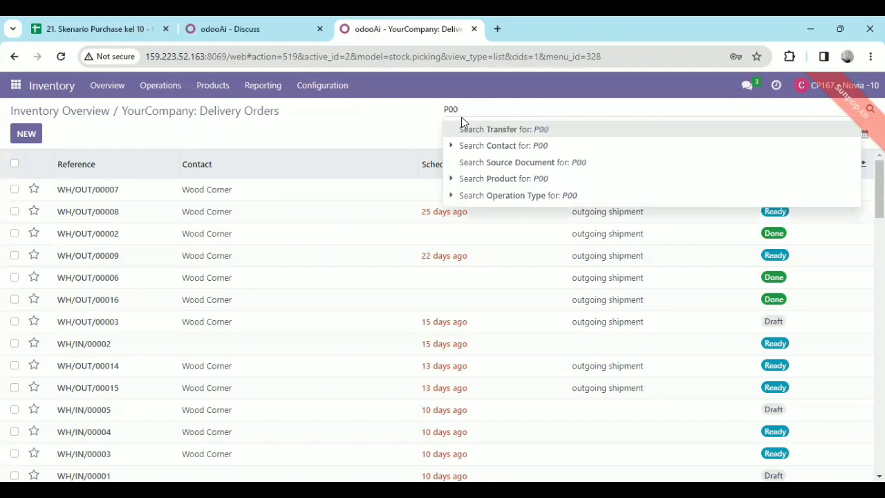
pyautogui.write('043')
pyautogui.press('Return')
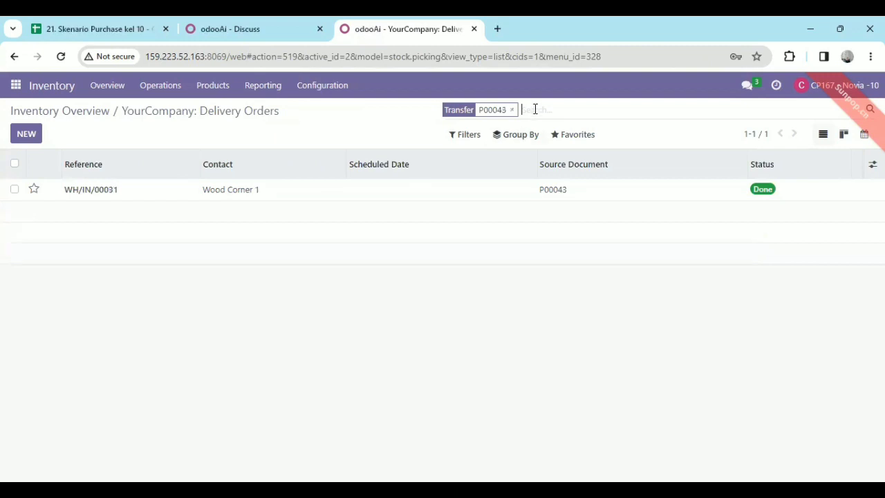
# Extend the transfer search with the third, fourth and last order numbers of the approval range
pyautogui.write('p')
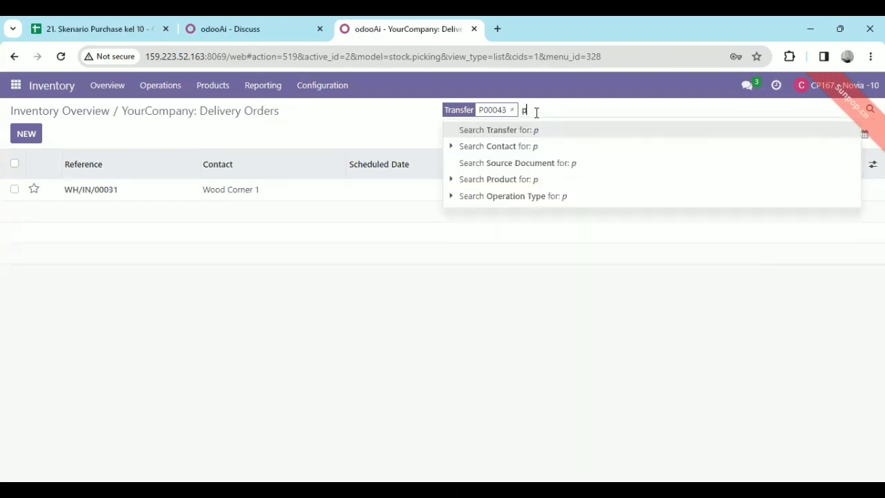
pyautogui.write('00045')
pyautogui.press('Return')
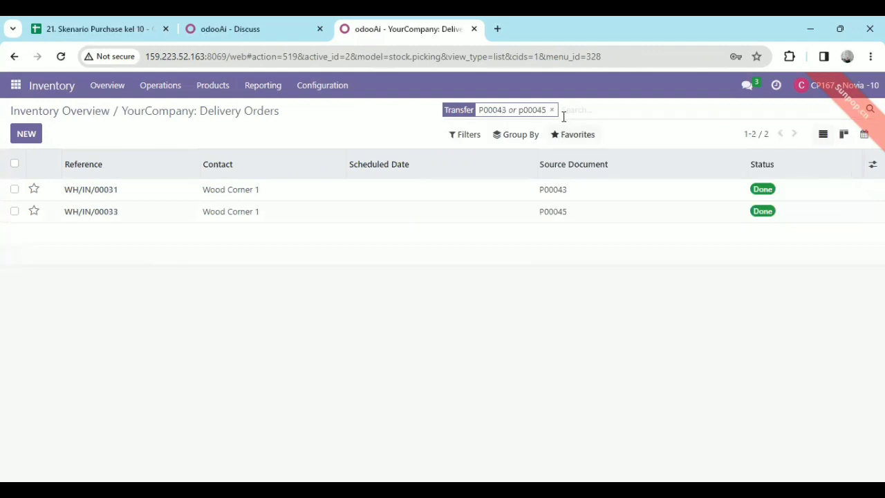
pyautogui.write('p0')
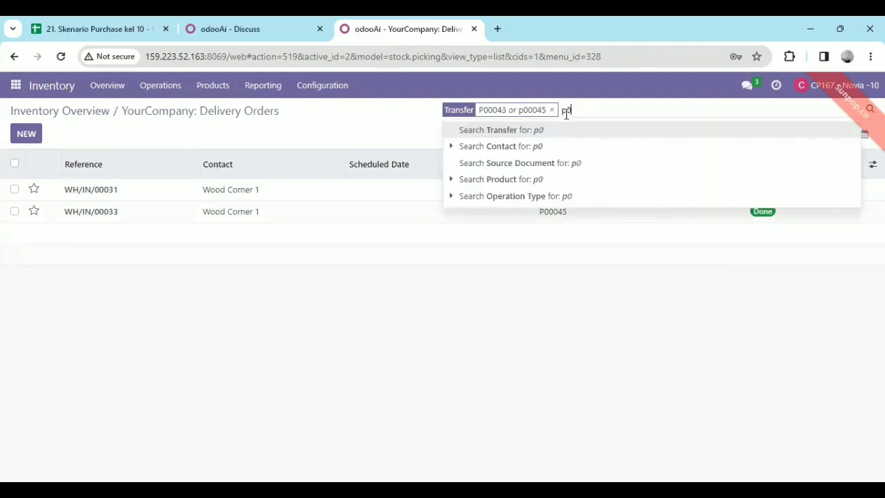
pyautogui.write('00')
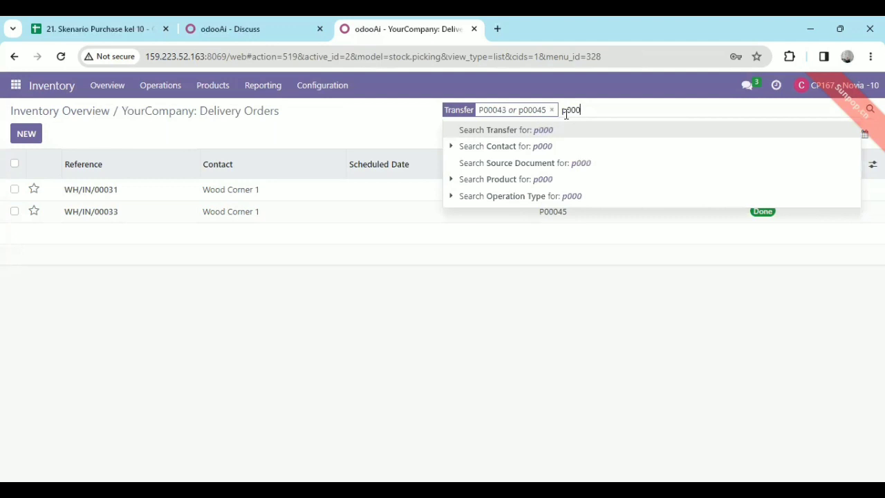
pyautogui.write('46')
pyautogui.press('Return')
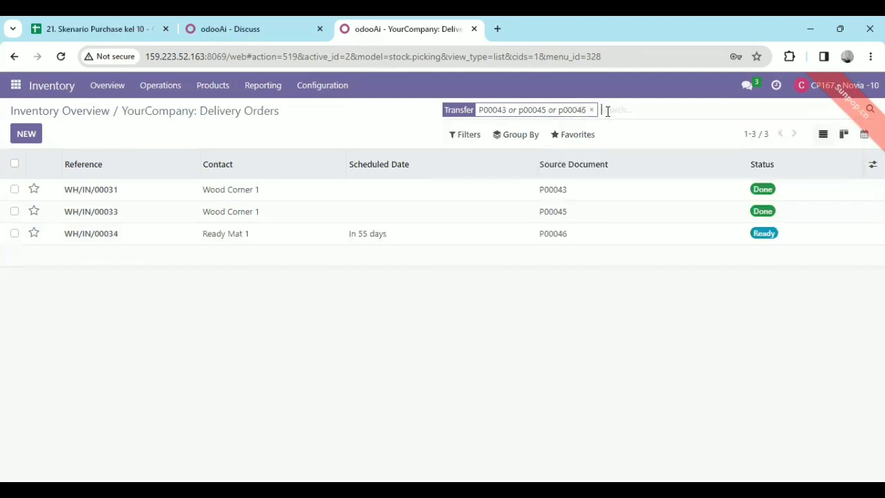
pyautogui.write('p000')
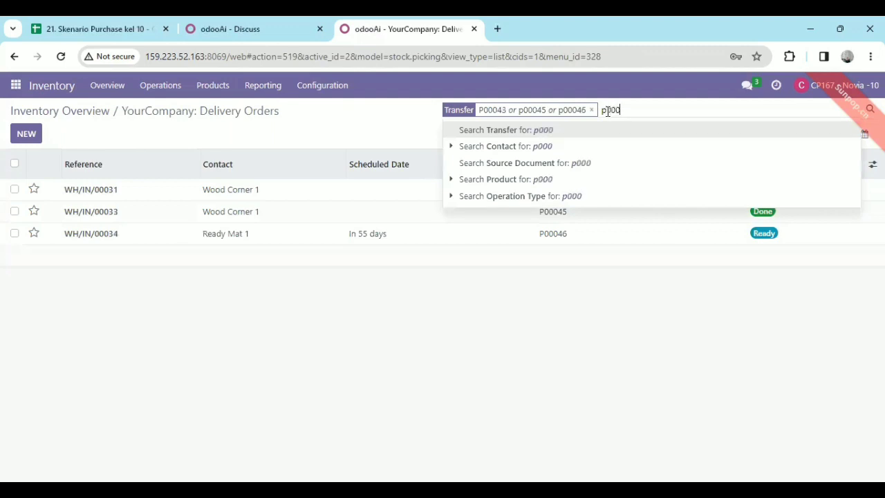
pyautogui.write('48')
pyautogui.press('Return')
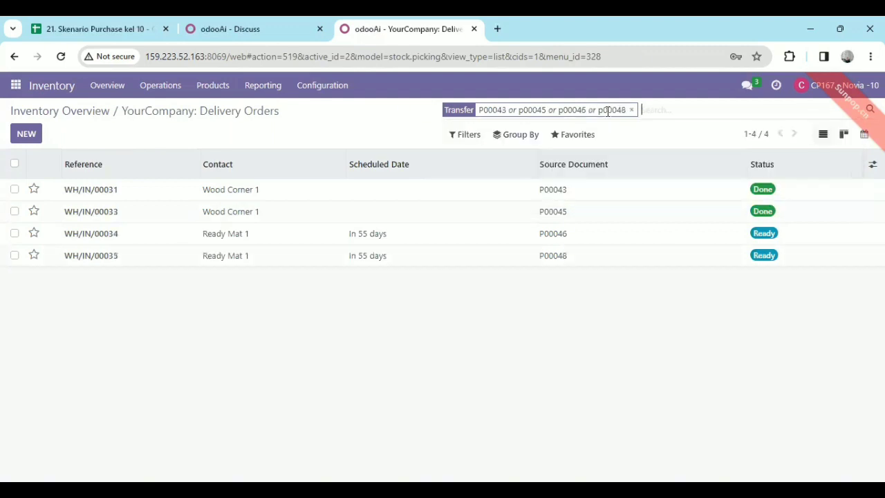
# Open the first Ready Mat 1 receipt, set its done quantities to the demanded amounts and validate it
pyautogui.click(402, 234)
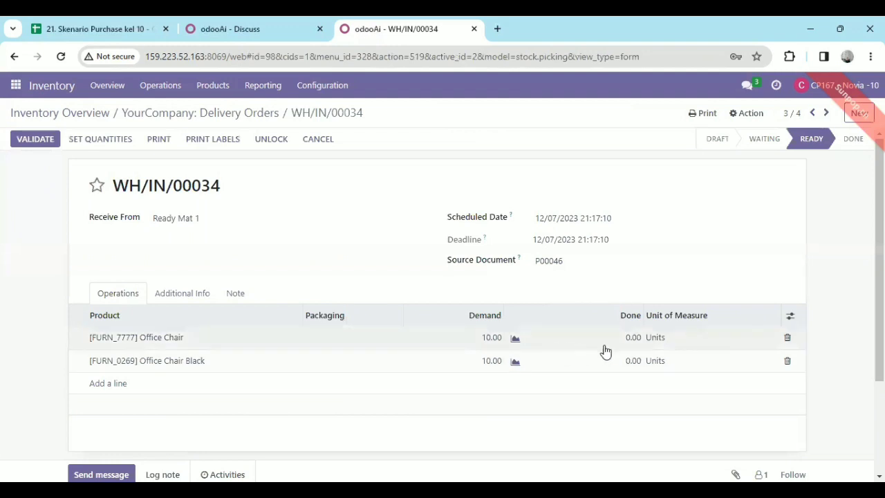
pyautogui.click(90, 141)
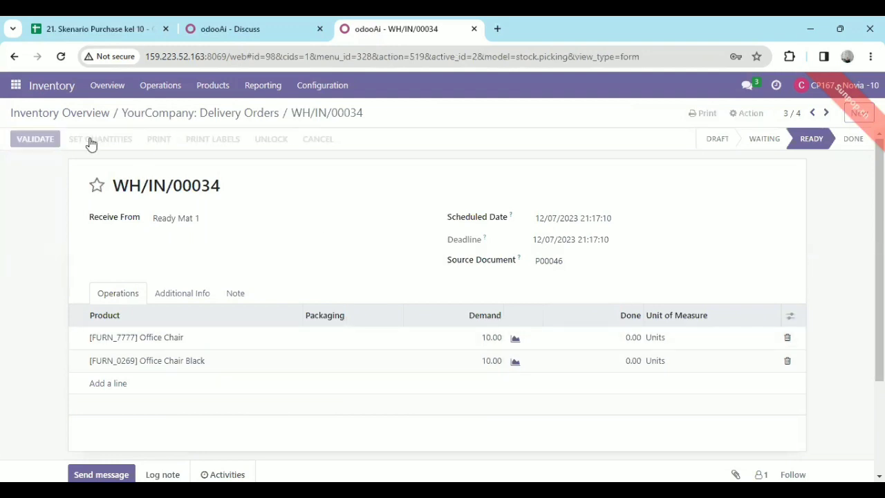
pyautogui.click(29, 141)
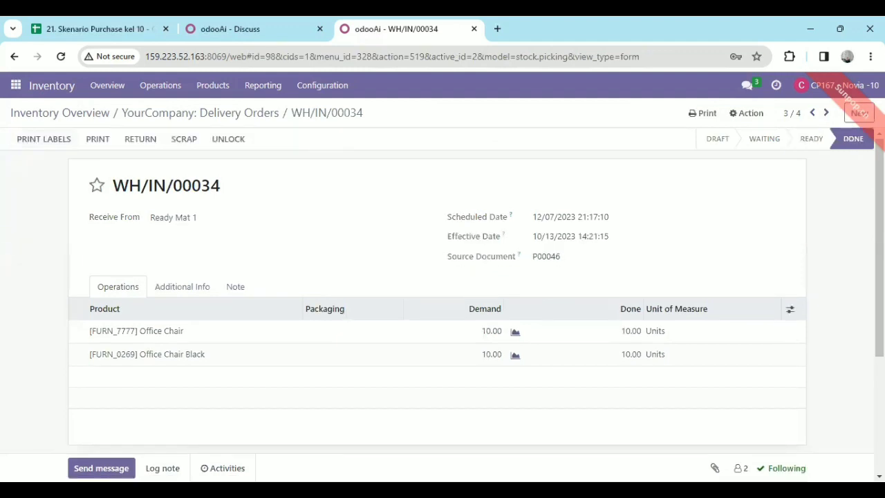
# Set the done quantities on the remaining ready Ready Mat 1 receipt, validate it and return to the transfers list
pyautogui.click(248, 118)
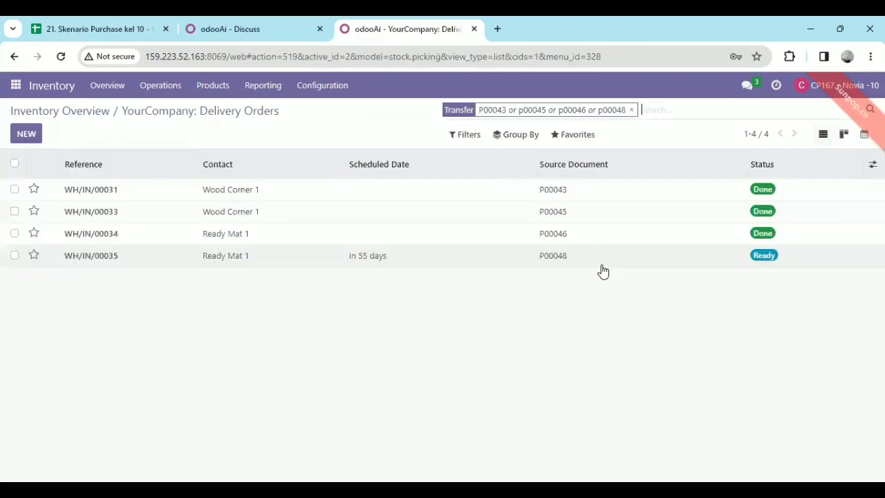
pyautogui.click(601, 266)
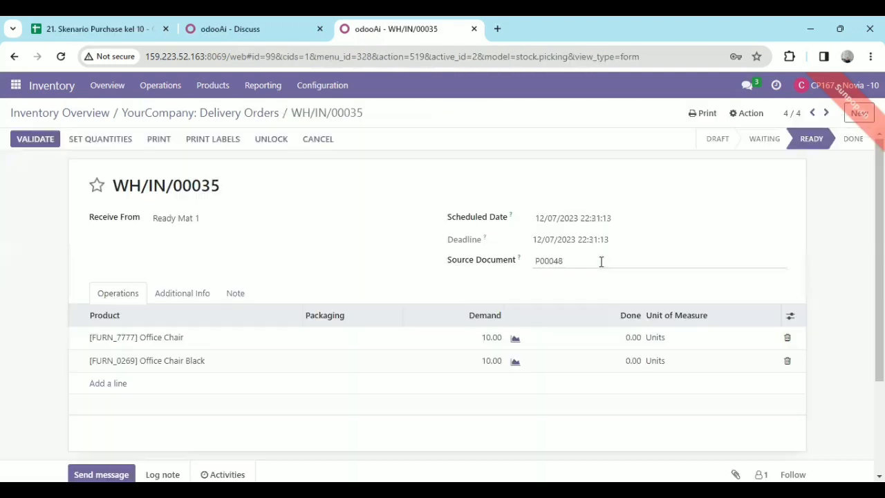
pyautogui.click(110, 141)
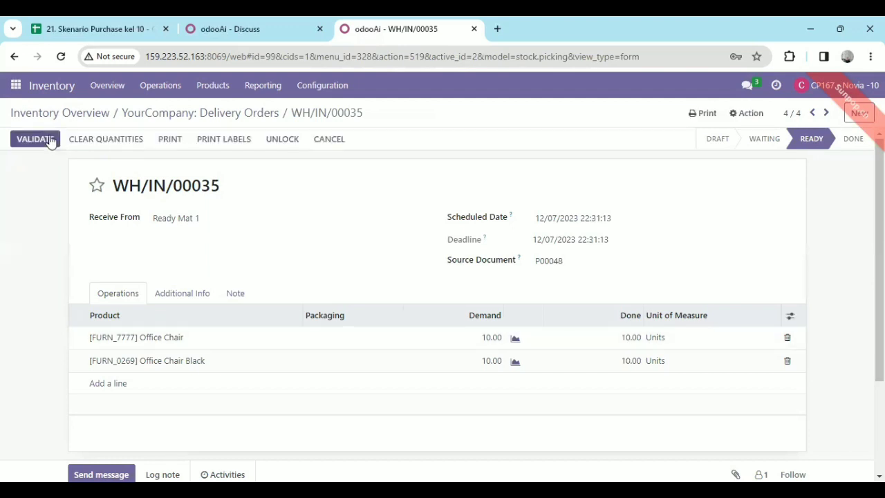
pyautogui.click(50, 141)
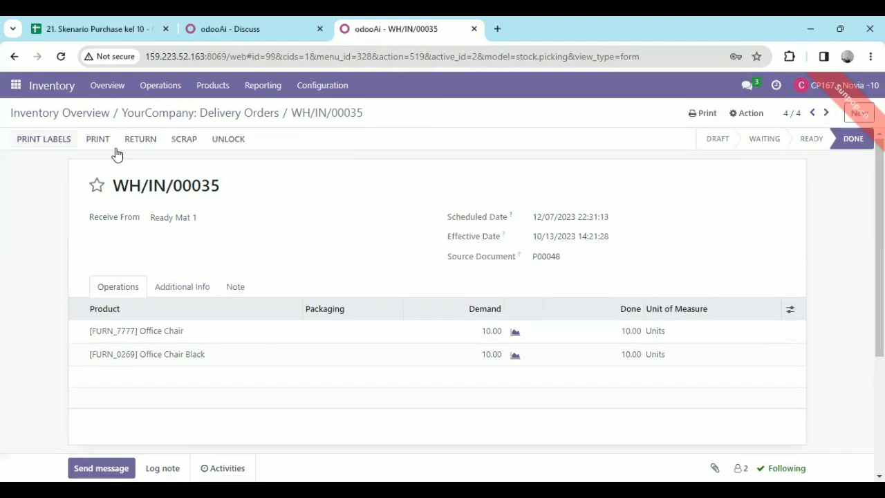
pyautogui.click(263, 107)
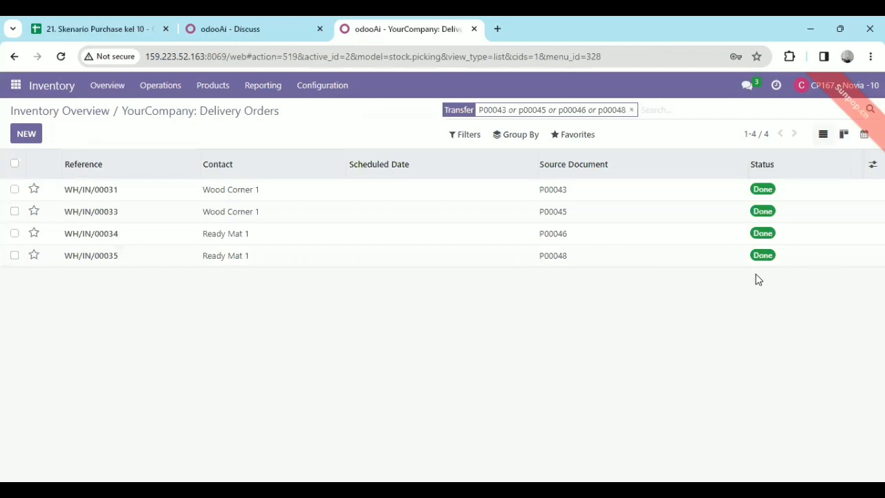
# Reply "sudah saya validate semua" in the purchase user's direct message conversation in Discuss, and switch back to that user's Odoo session
pyautogui.click(16, 86)
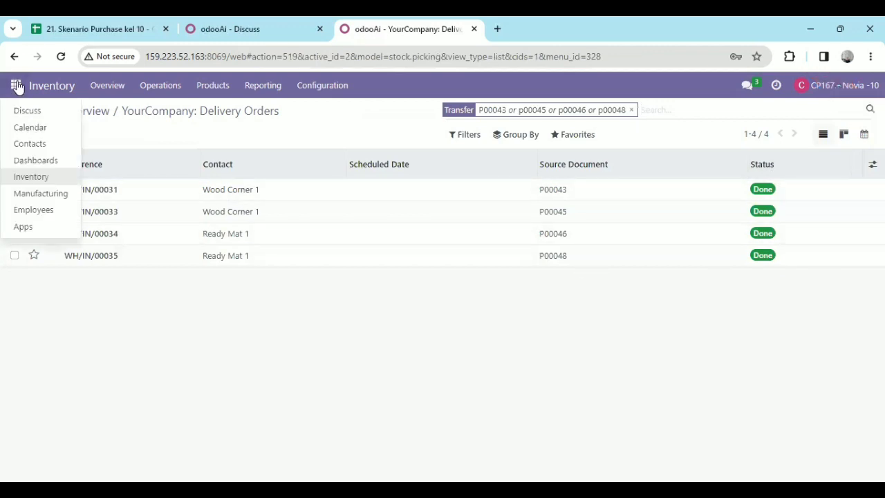
pyautogui.click(33, 110)
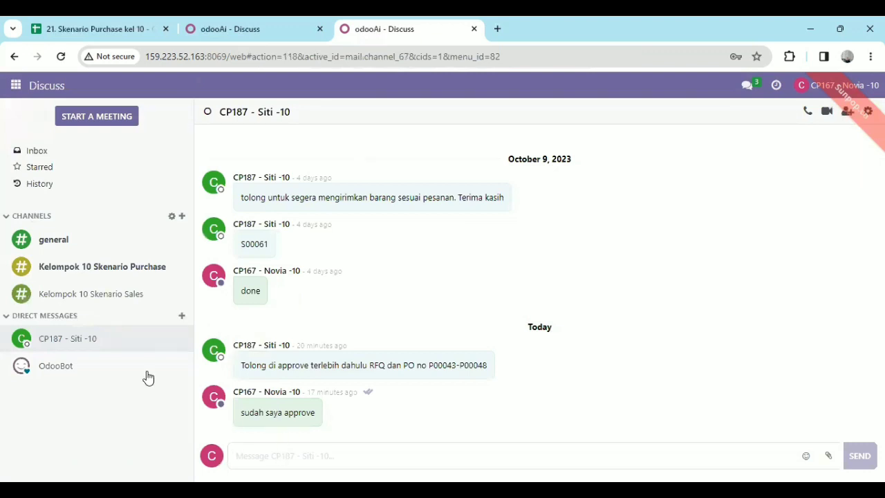
pyautogui.click(286, 463)
pyautogui.write('dudah s')
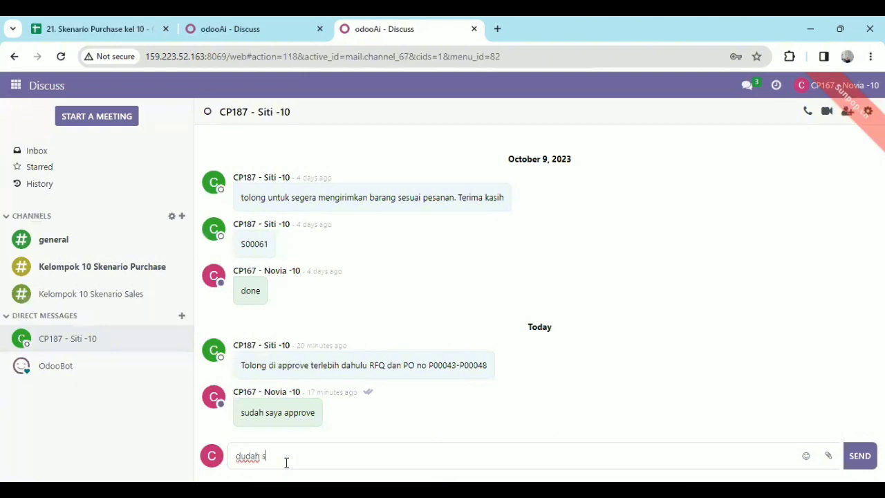
pyautogui.write('\\')
pyautogui.press('BackSpace')
pyautogui.press('BackSpace')
pyautogui.press('BackSpace')
pyautogui.press('BackSpace')
pyautogui.press('BackSpace')
pyautogui.press('BackSpace')
pyautogui.press('BackSpace')
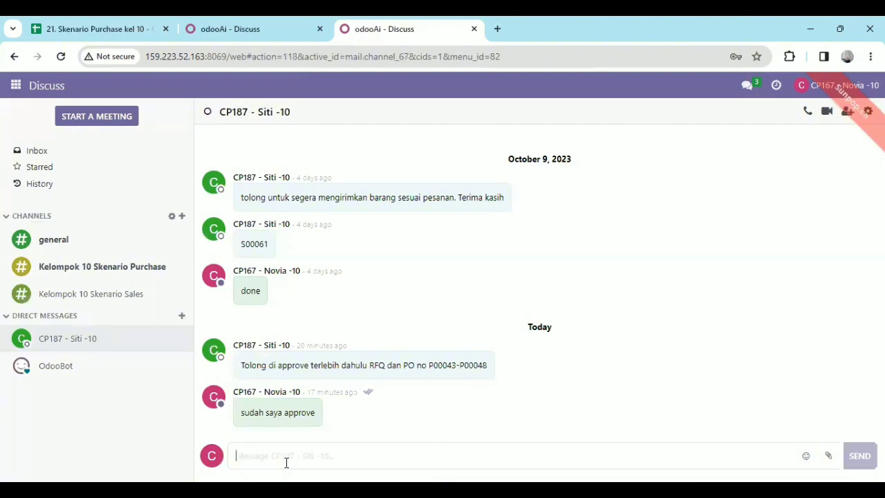
pyautogui.write('suda')
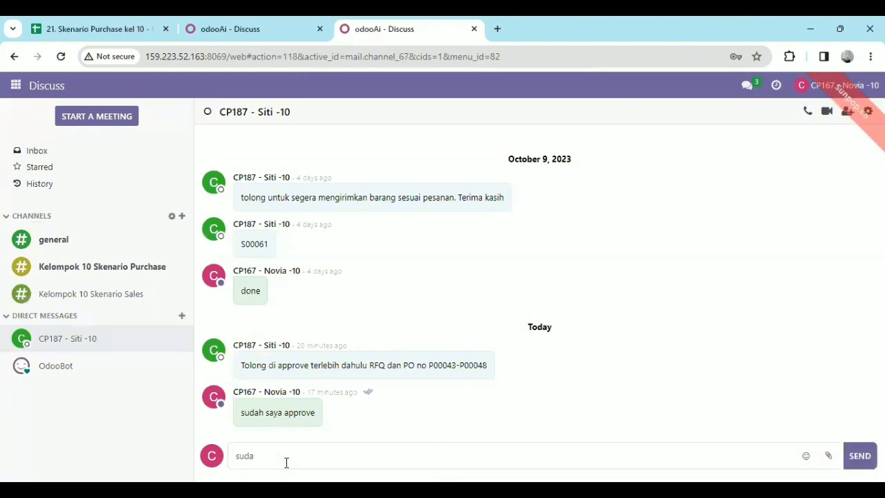
pyautogui.write('h saya approve')
pyautogui.press('BackSpace')
pyautogui.press('BackSpace')
pyautogui.press('BackSpace')
pyautogui.press('BackSpace')
pyautogui.press('BackSpace')
pyautogui.press('BackSpace')
pyautogui.press('BackSpace')
pyautogui.press('BackSpace')
pyautogui.write('validate semua')
pyautogui.press('Return')
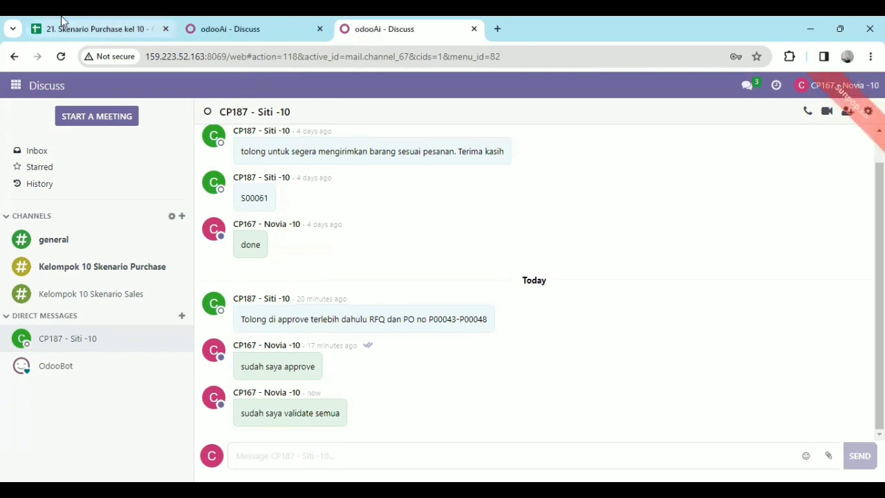
pyautogui.hotkey('ctrl', 'shift', 'Tab')
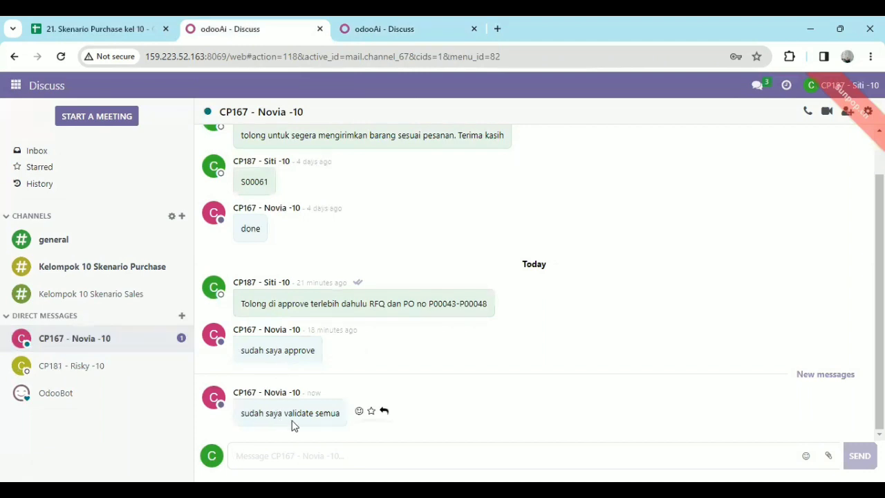
# Reload the Requests for Quotation list in Purchase and try to open the earlier Wood Corner 1 purchase order
pyautogui.click(14, 86)
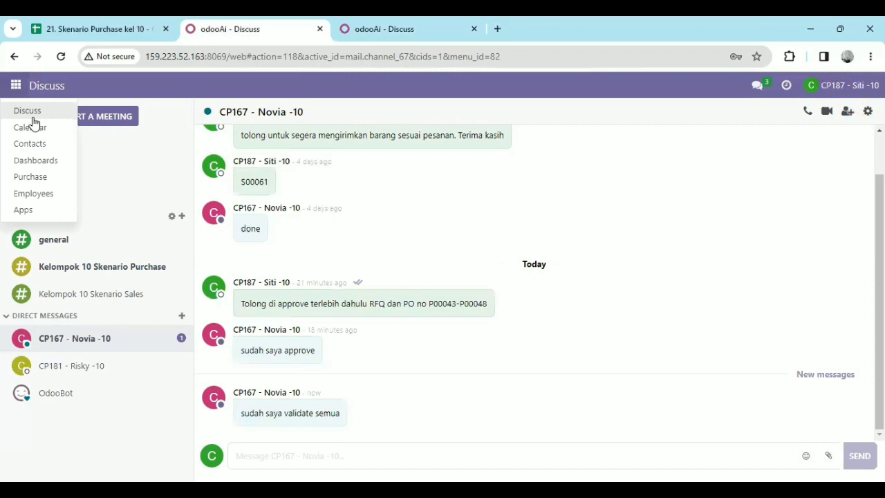
pyautogui.click(49, 178)
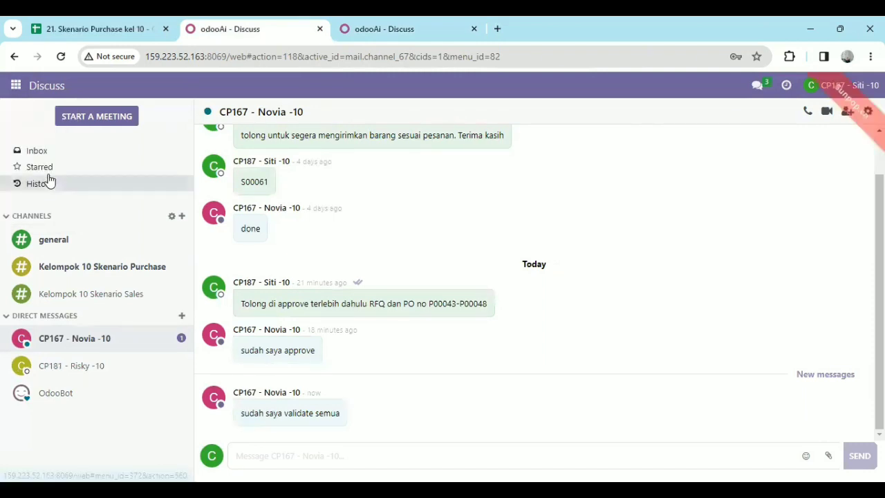
pyautogui.click(61, 57)
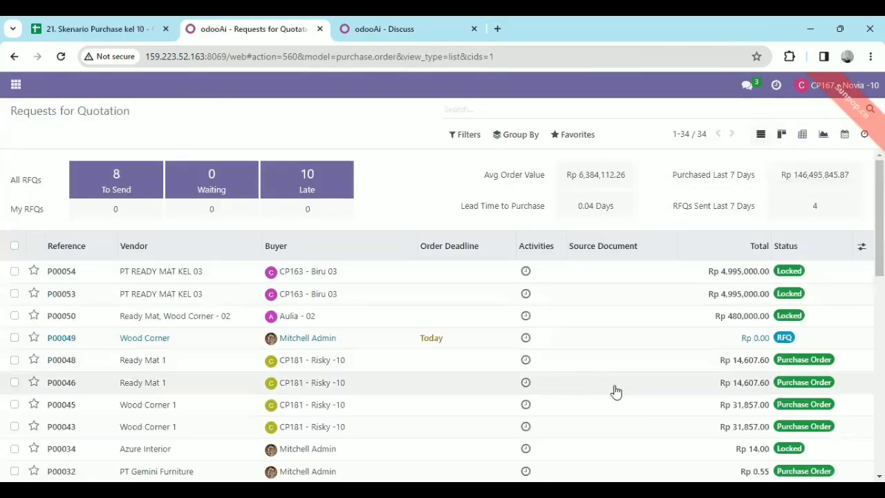
pyautogui.scroll(-1, 345, 326)
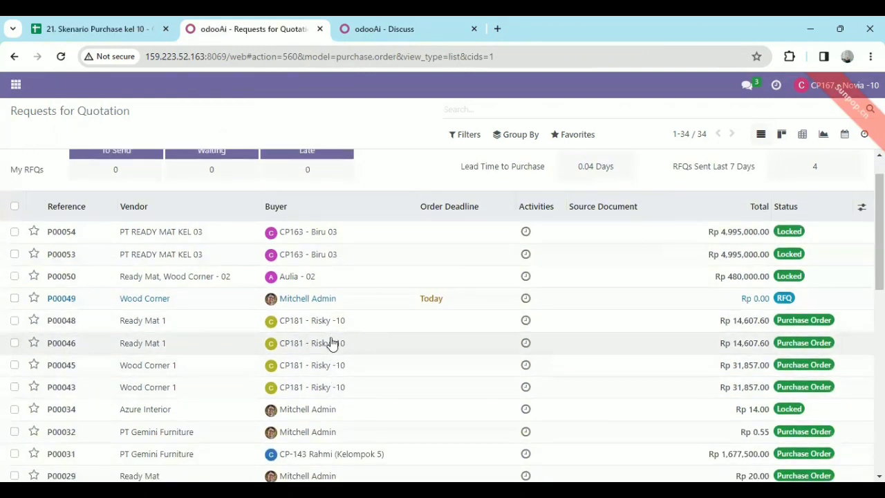
pyautogui.doubleClick(158, 388)
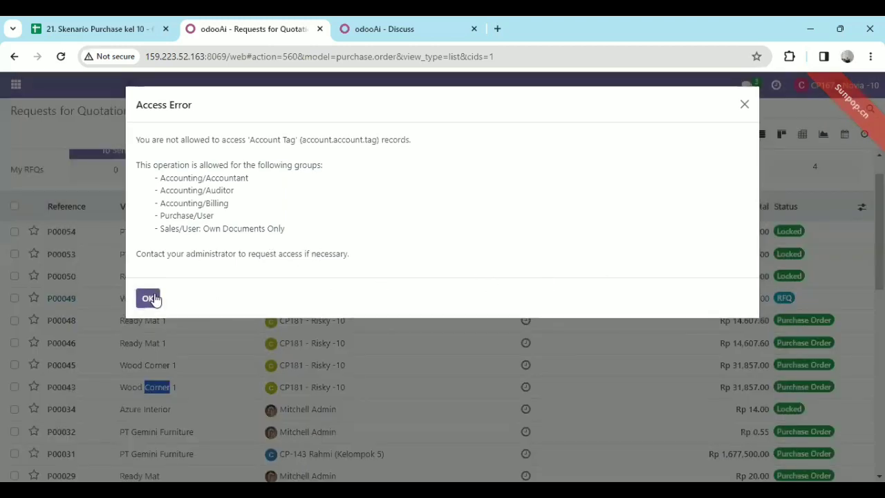
pyautogui.click(150, 298)
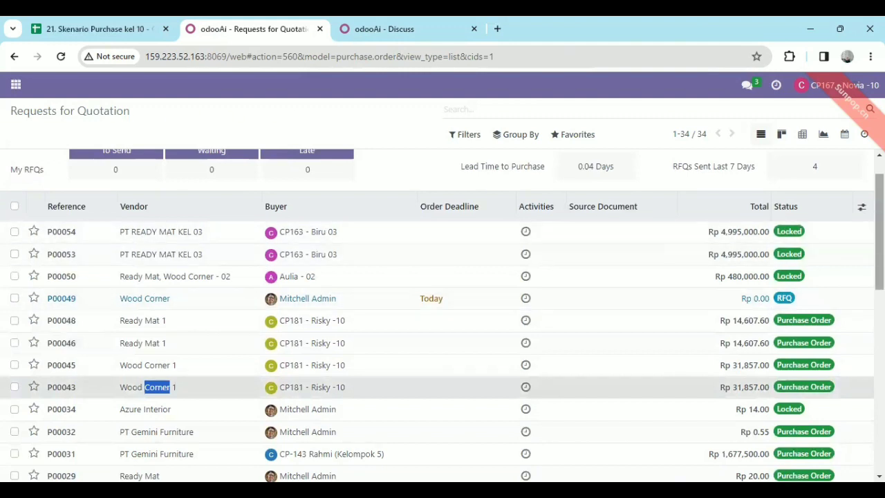
pyautogui.moveTo(880, 224); pyautogui.dragTo(881, 210)
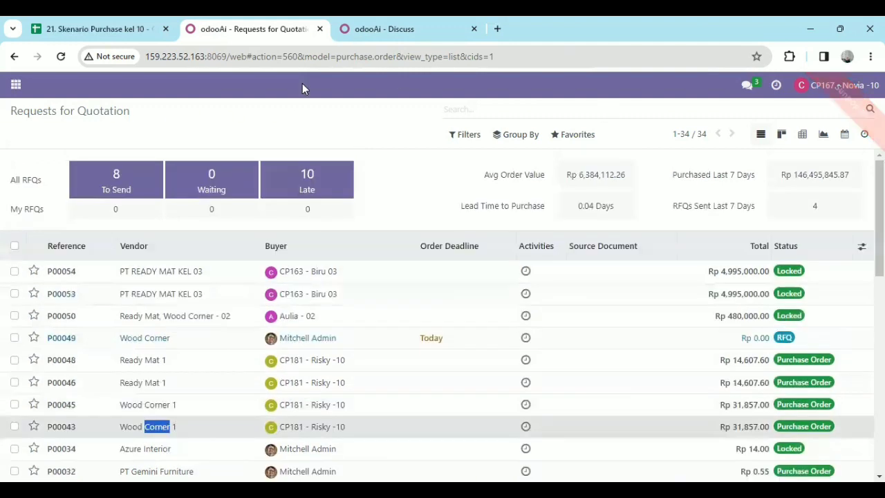
# Log out of the inventory manager's session and log back in with the purchase user's e-mail and account password
pyautogui.click(837, 86)
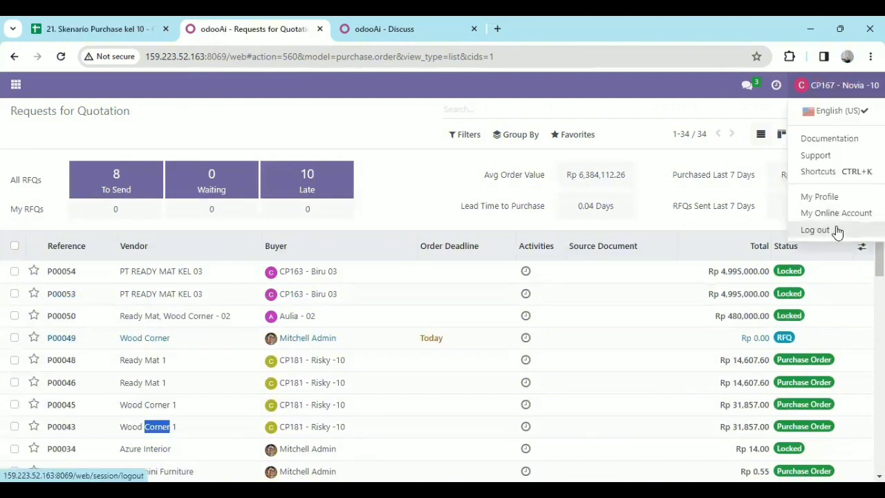
pyautogui.click(828, 229)
pyautogui.click(423, 261)
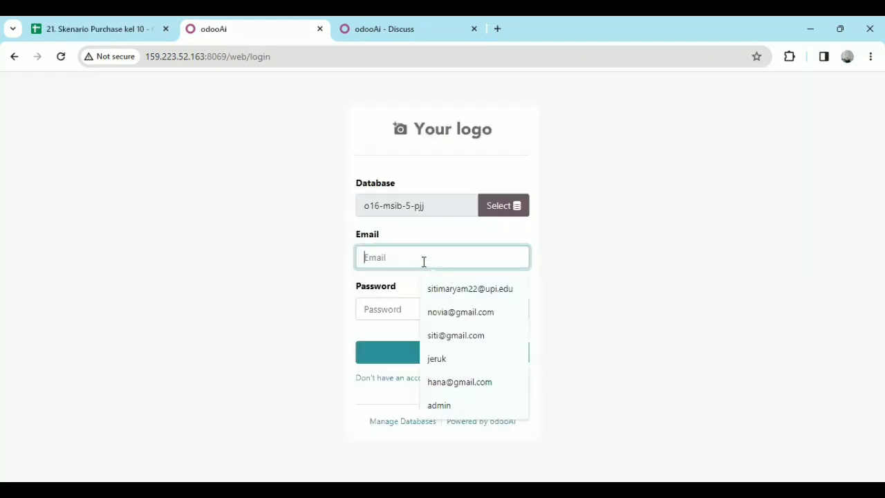
pyautogui.click(477, 335)
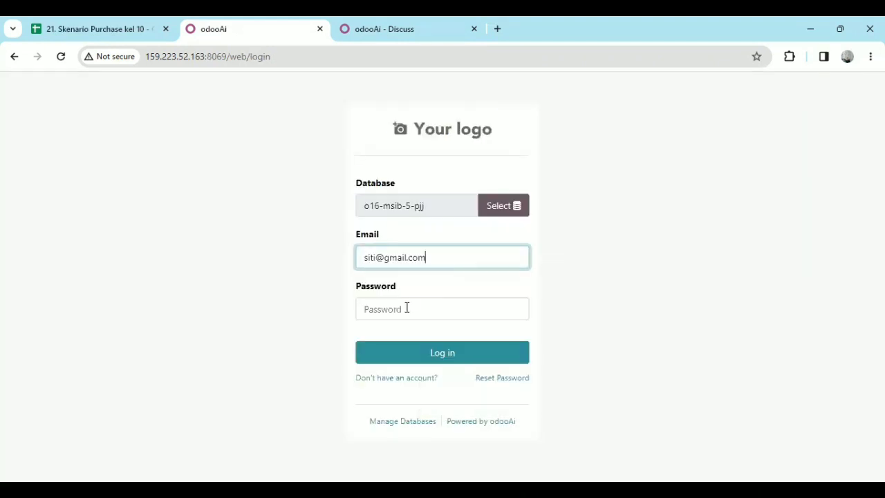
pyautogui.click(409, 312)
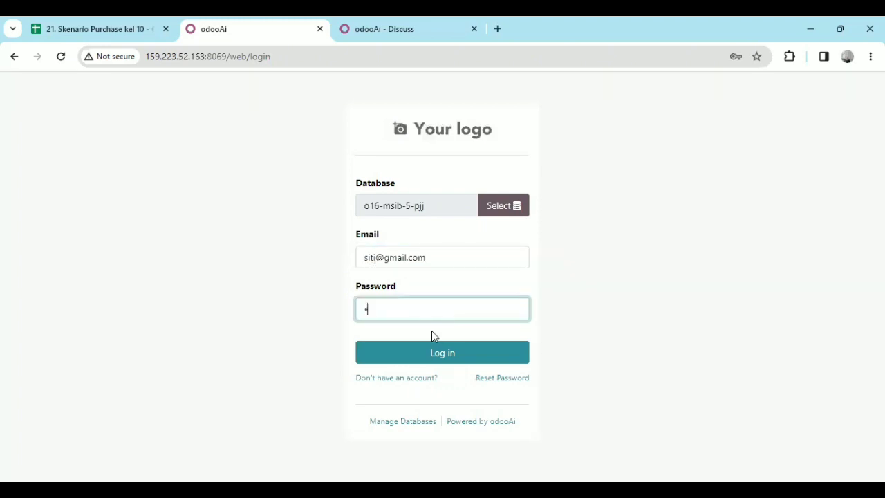
pyautogui.click(448, 352)
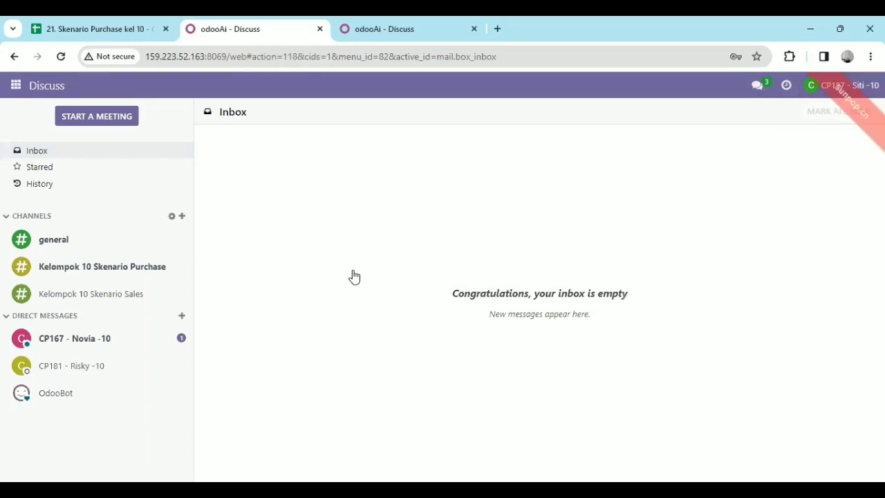
# Read the inventory manager's direct message, then open the earlier Wood Corner 1 purchase order in Purchase
pyautogui.click(96, 344)
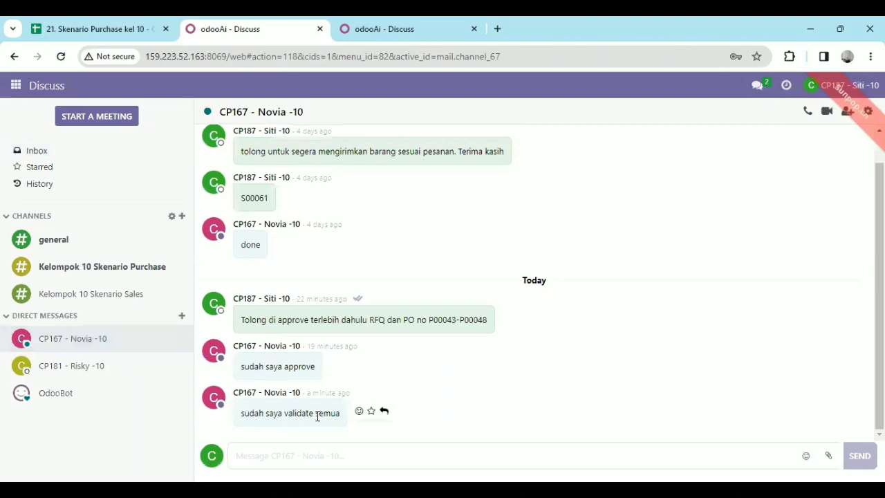
pyautogui.click(9, 90)
pyautogui.click(48, 182)
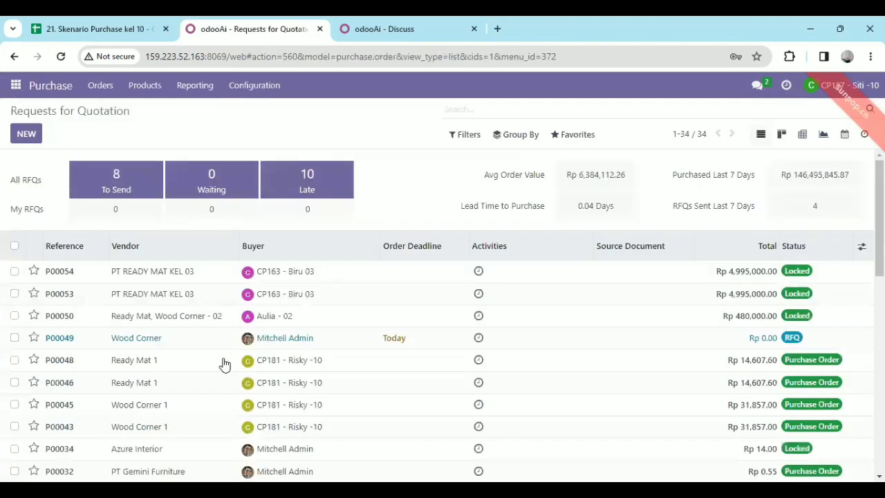
pyautogui.scroll(-2, 222, 349)
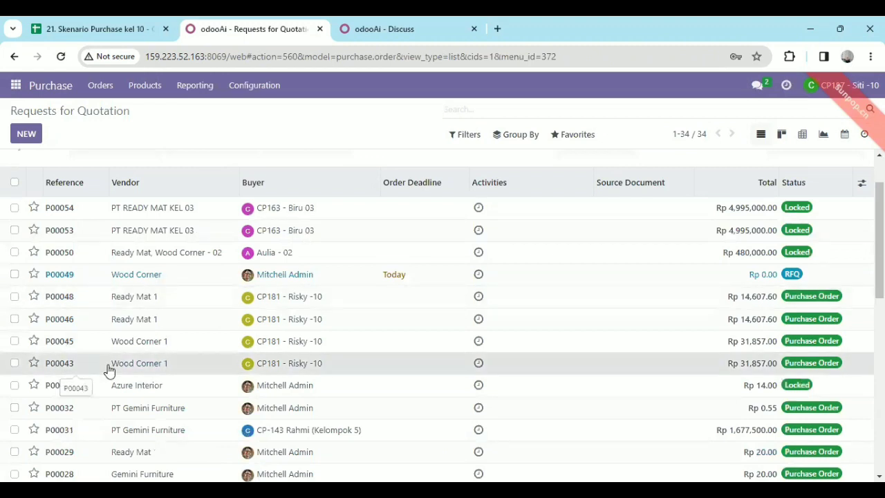
pyautogui.click(109, 371)
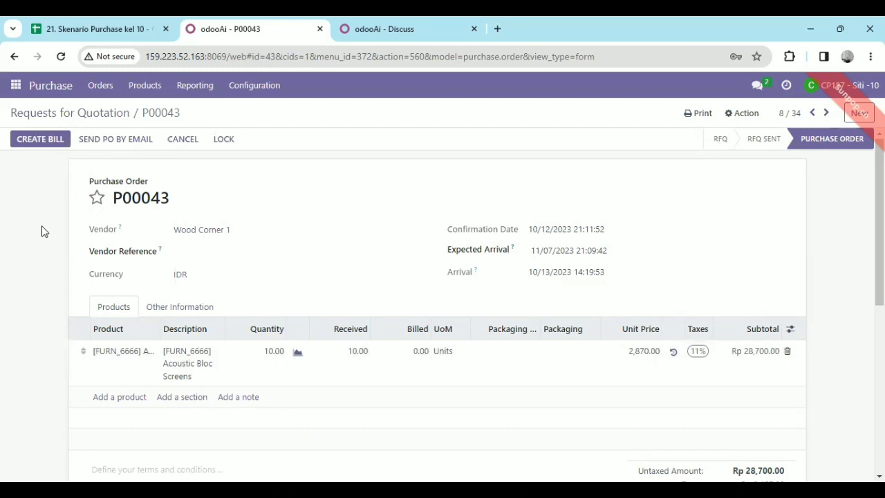
pyautogui.doubleClick(670, 113)
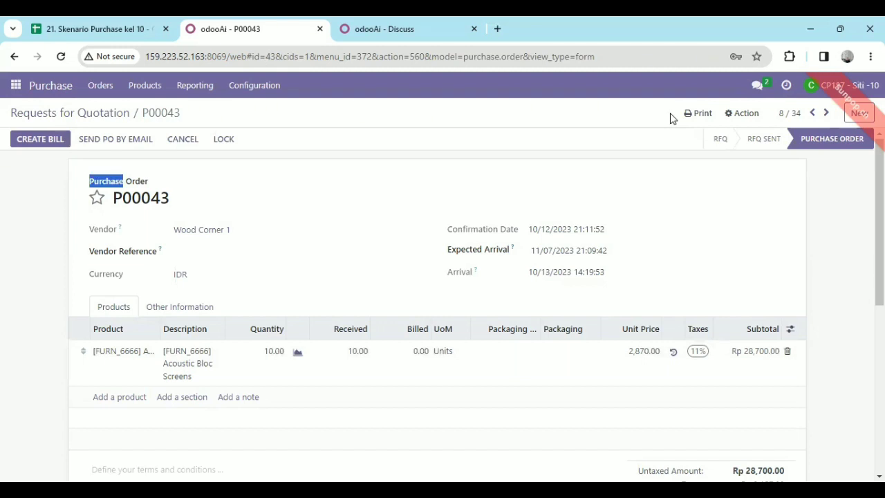
pyautogui.hotkey('alt', 'Tab')
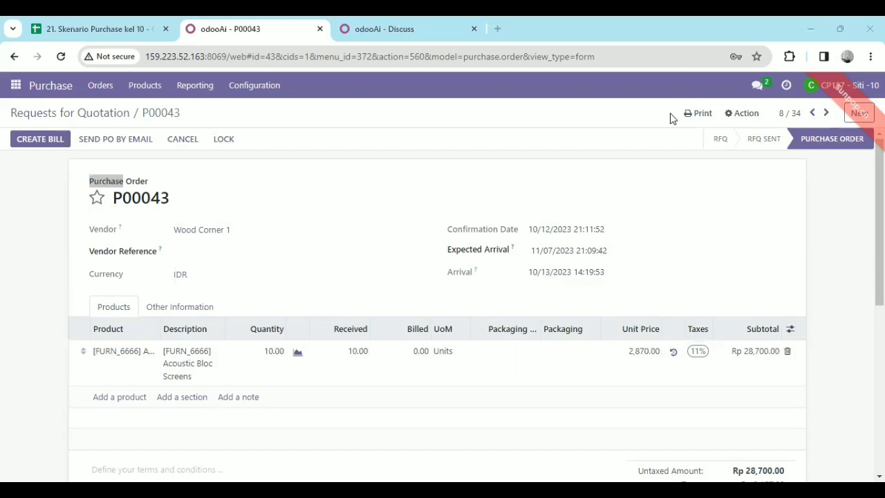
pyautogui.click(21, 225)
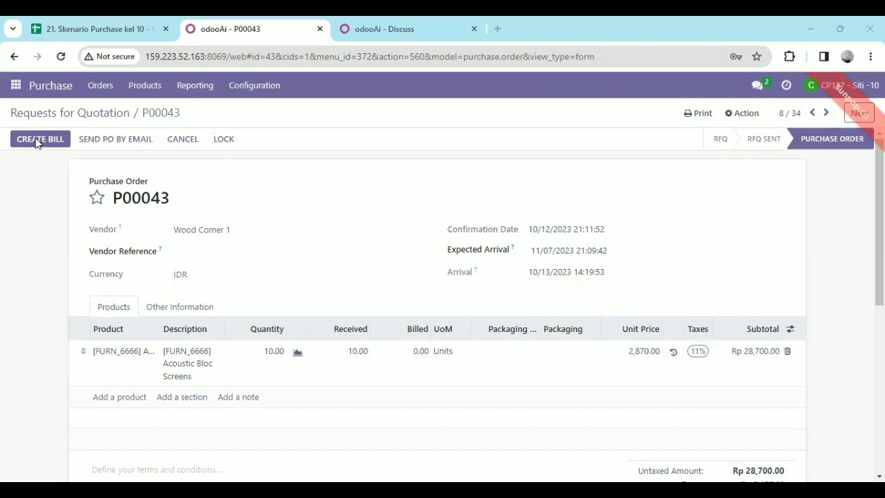
# Create a vendor bill from the open Wood Corner 1 purchase order
pyautogui.click(37, 141)
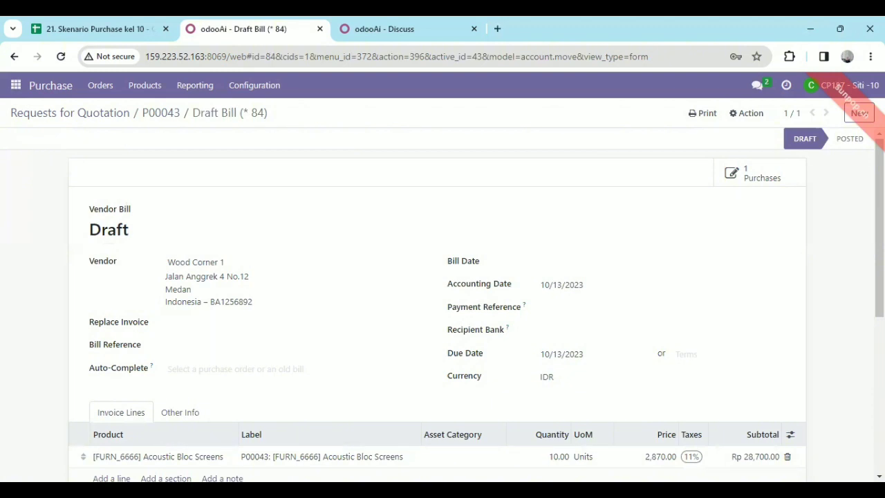
pyautogui.scroll(-2, 820, 322)
pyautogui.scroll(2, 583, 336)
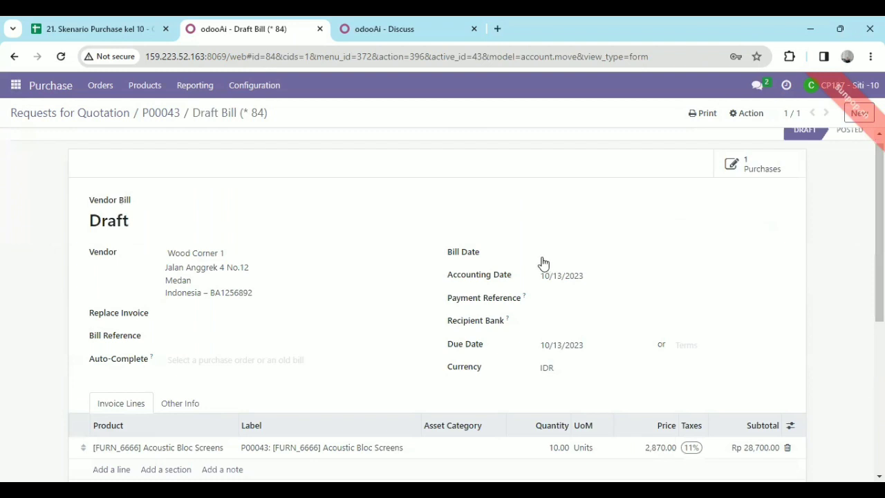
# Set the draft Wood Corner 1 bill's bill date to 10/13/2023, save it and review the bill
pyautogui.click(542, 255)
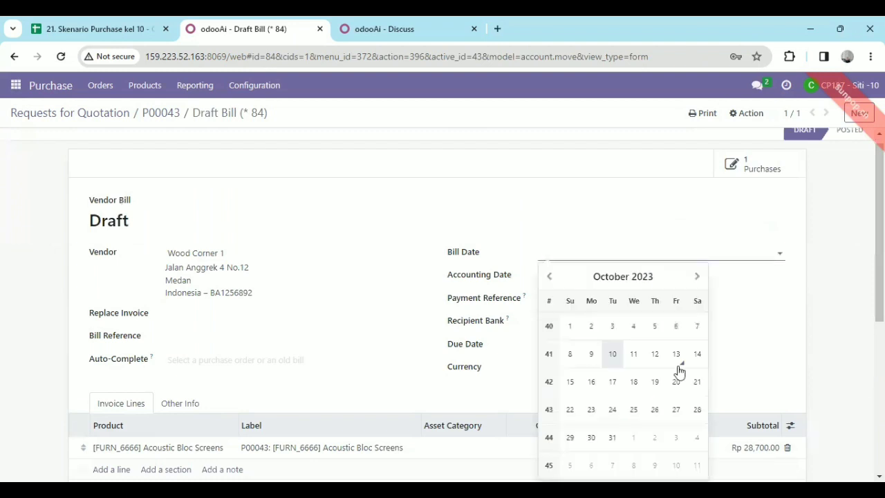
pyautogui.click(672, 362)
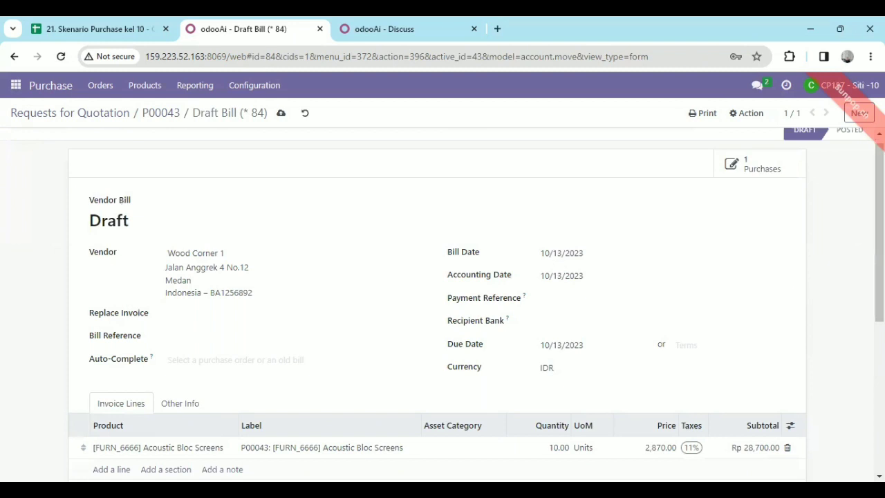
pyautogui.scroll(-1, 443, 300)
pyautogui.scroll(-1, 286, 145)
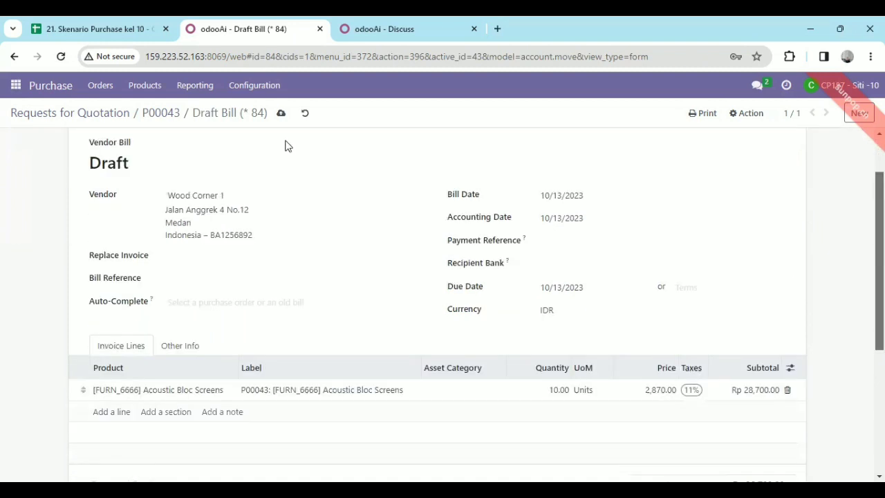
pyautogui.scroll(2, 280, 122)
pyautogui.click(281, 116)
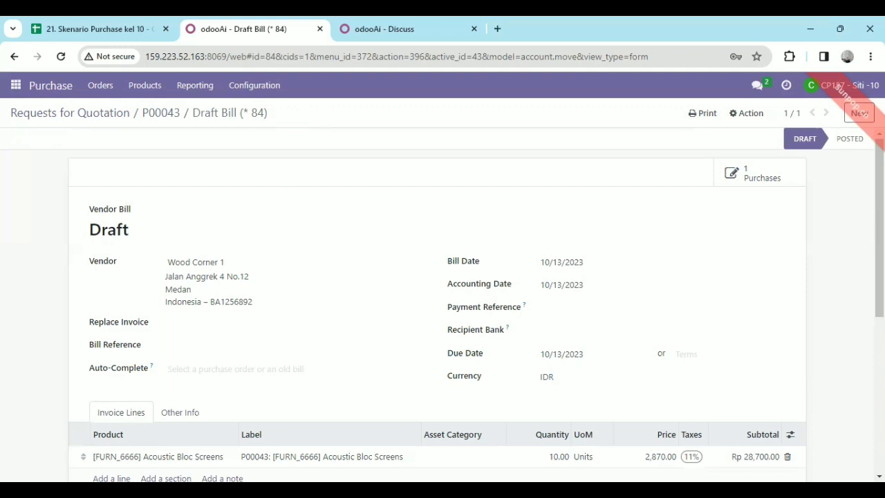
pyautogui.scroll(-4, 443, 305)
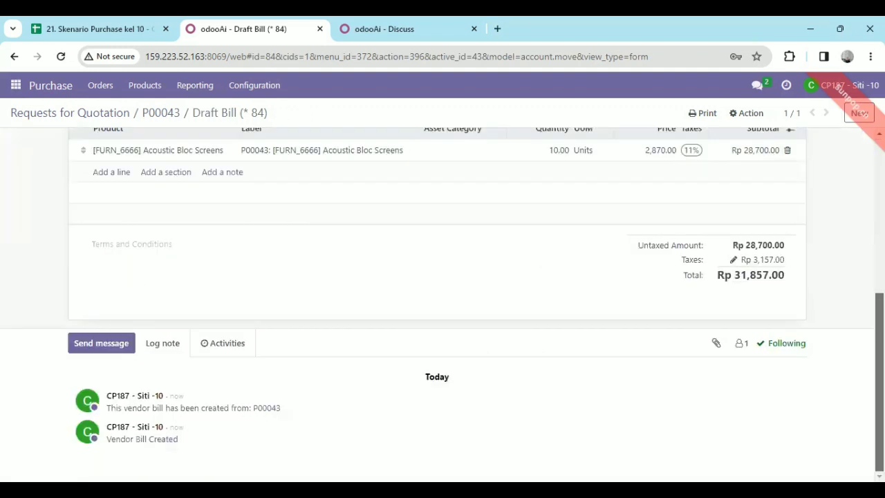
pyautogui.scroll(4, 442, 304)
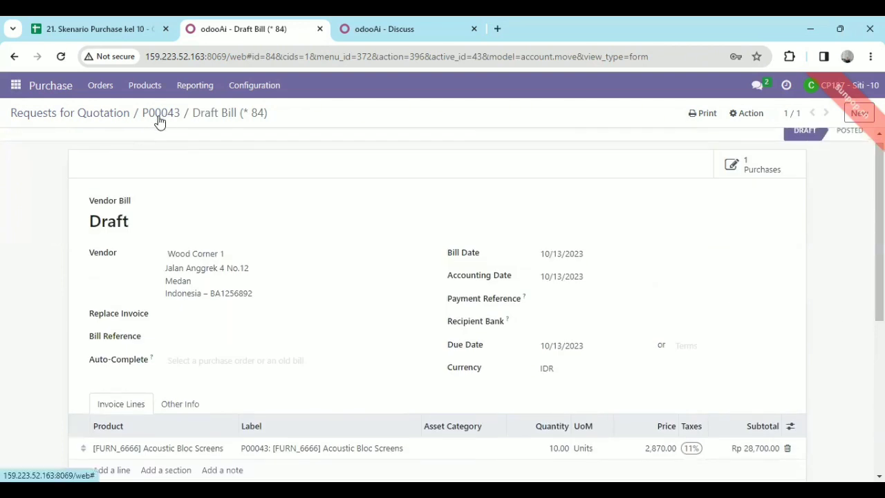
# Return to the Requests for Quotation list and search it by the first order number of the approval range
pyautogui.click(96, 113)
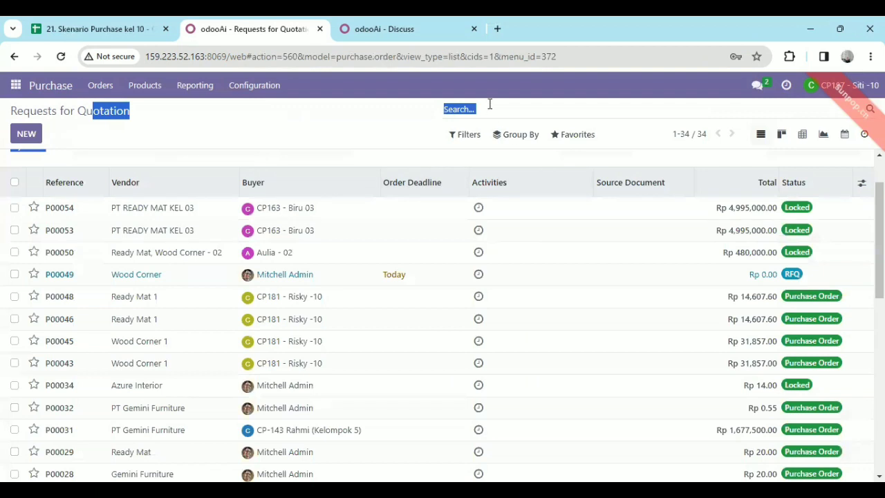
pyautogui.click(490, 106)
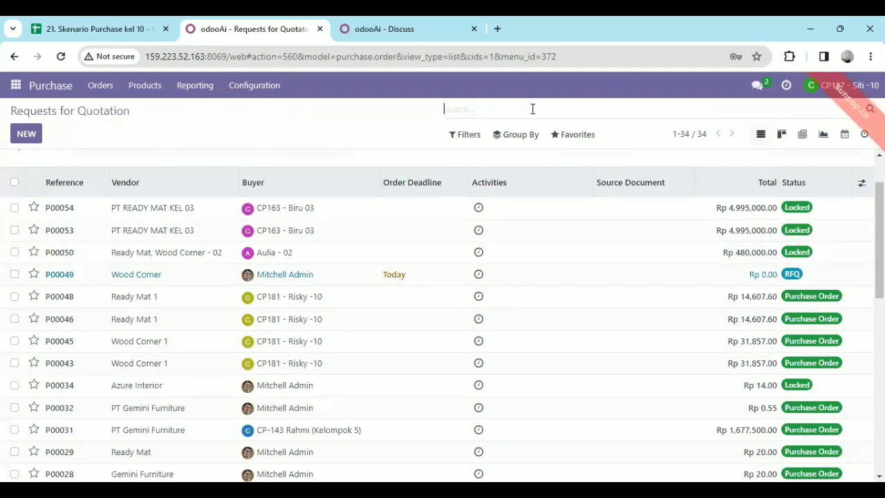
pyautogui.write('p')
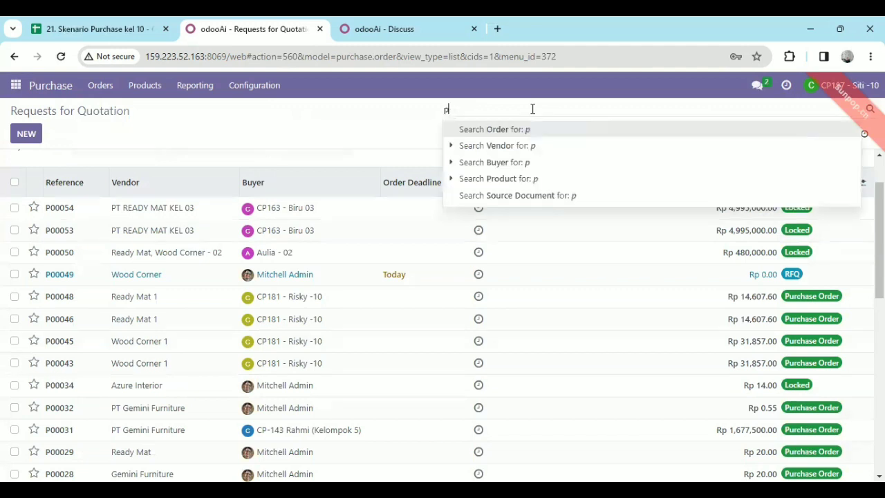
pyautogui.write('00043')
pyautogui.press('Return')
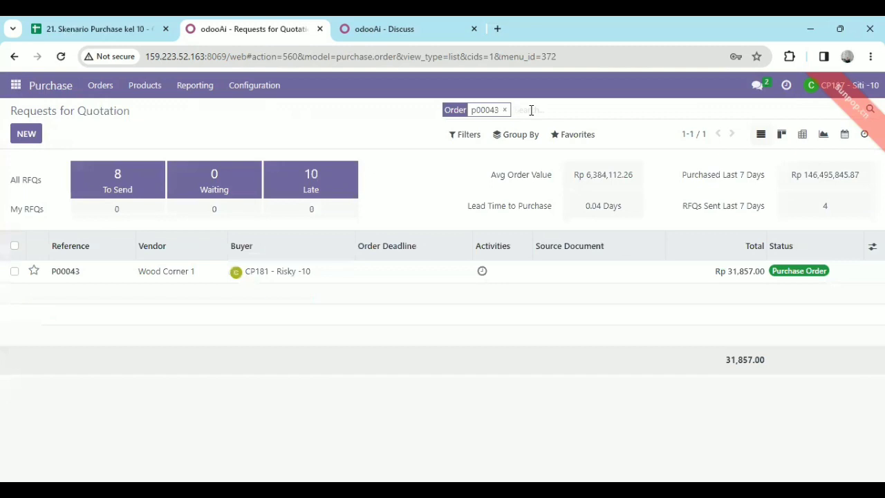
# Extend the order search with the third and fourth order numbers of the approval range
pyautogui.write('p000')
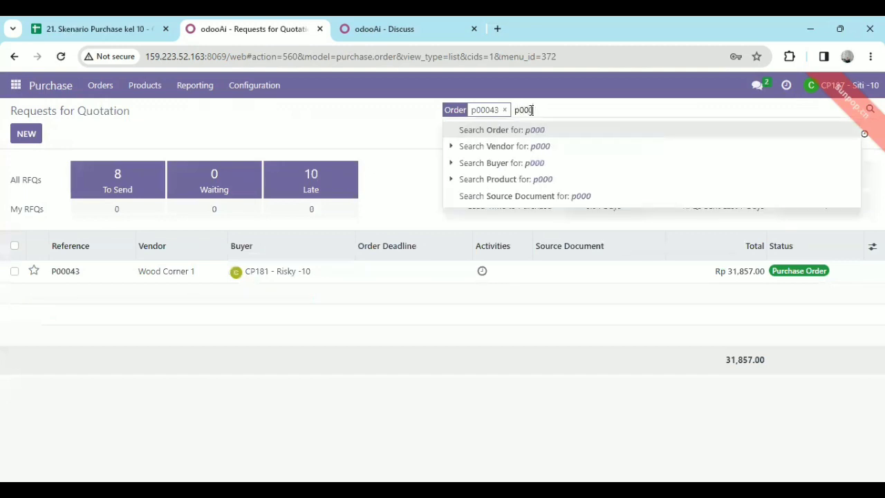
pyautogui.write('45')
pyautogui.press('Return')
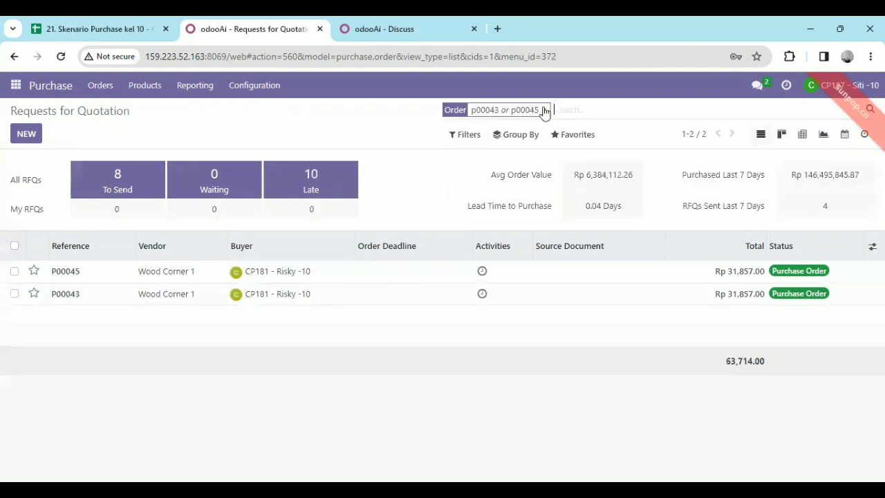
pyautogui.write('p00')
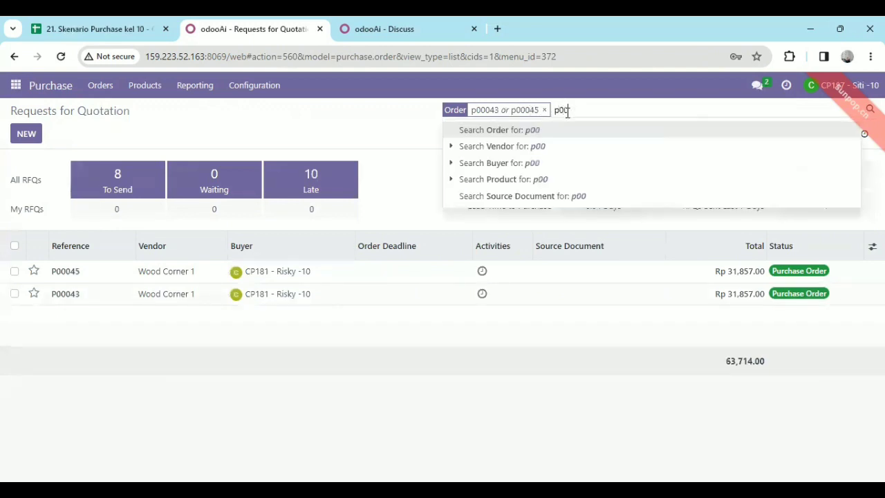
pyautogui.write('046')
pyautogui.press('Return')
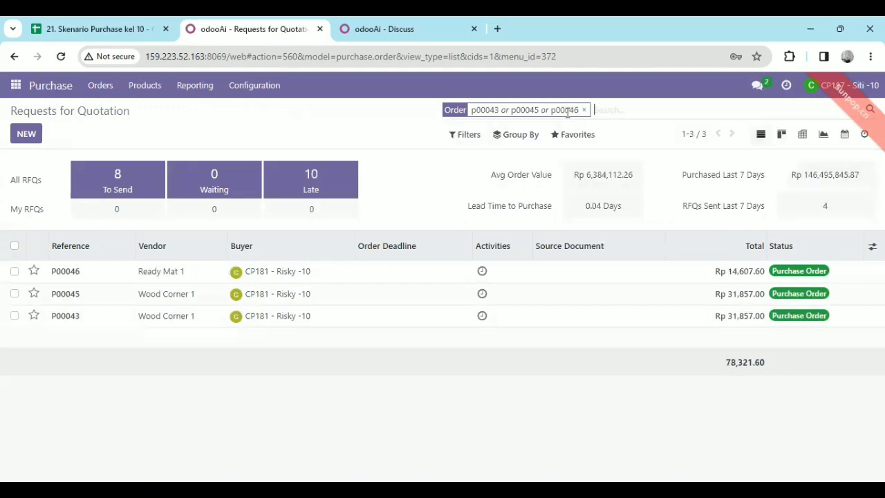
# Add the last order number of the approval range to the order search
pyautogui.write('p0')
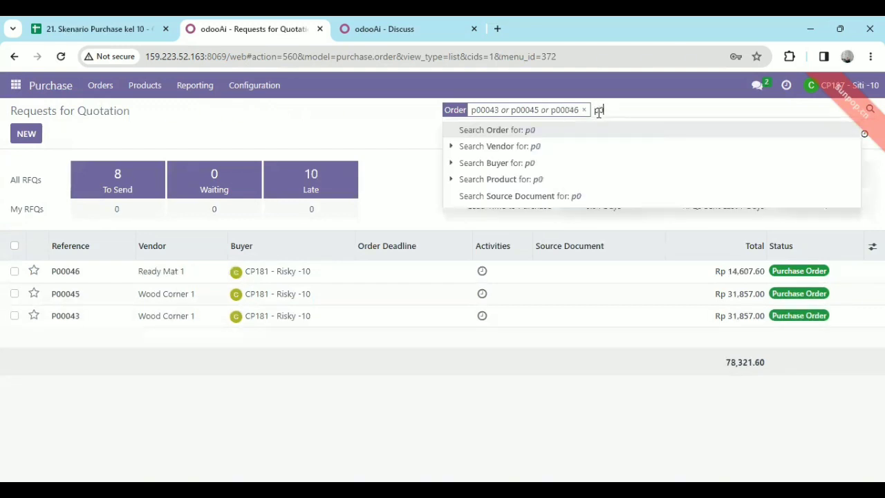
pyautogui.write('0048')
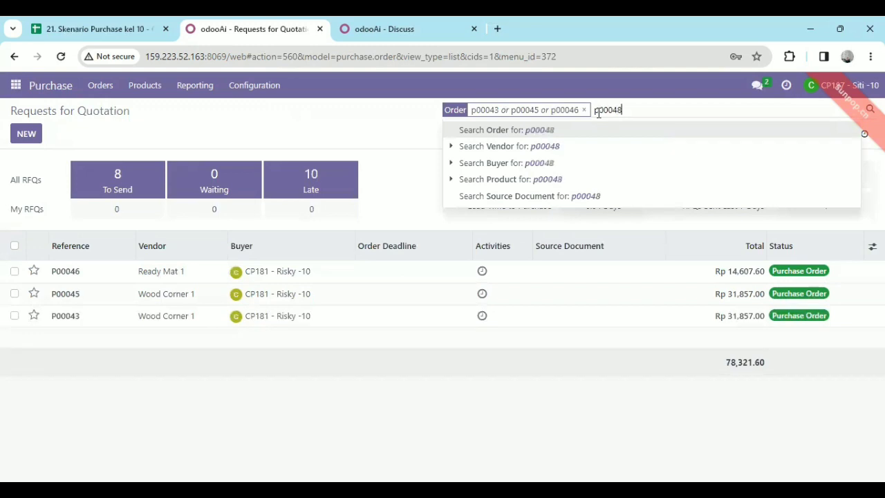
pyautogui.press('Return')
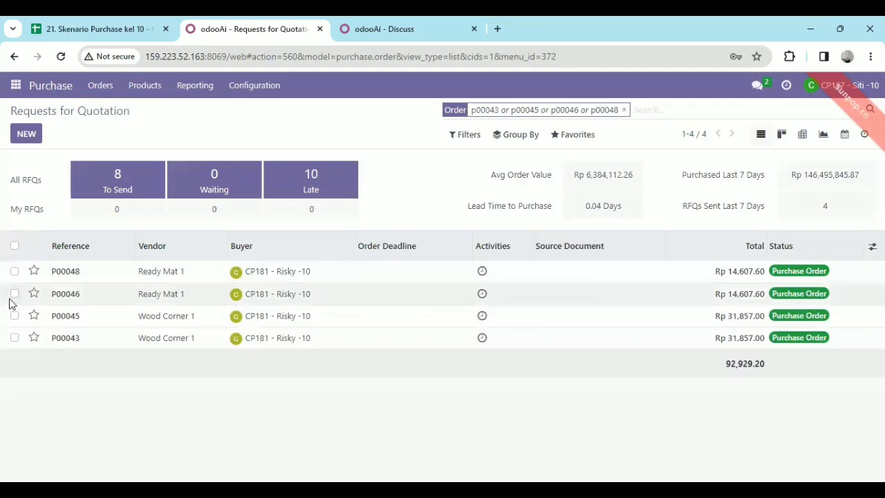
# Create a vendor bill from the second listed order, for Ready Mat 1, and set its bill date to 10/13/2023
pyautogui.doubleClick(57, 301)
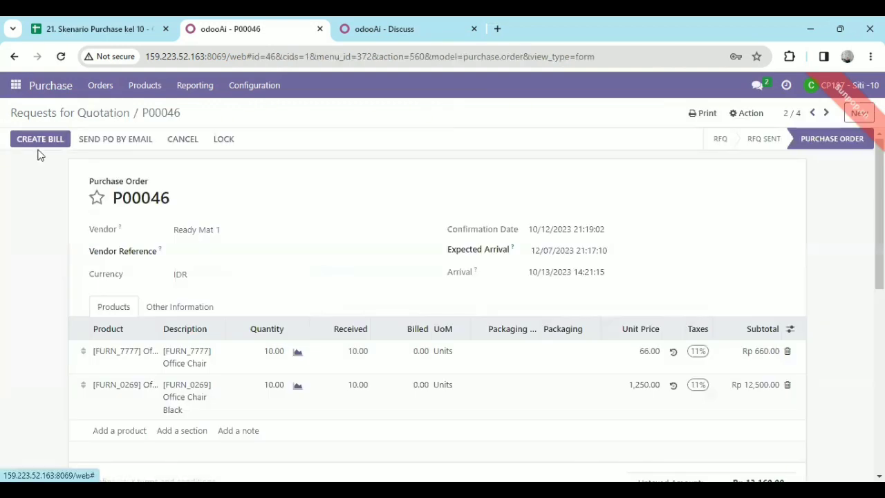
pyautogui.click(38, 141)
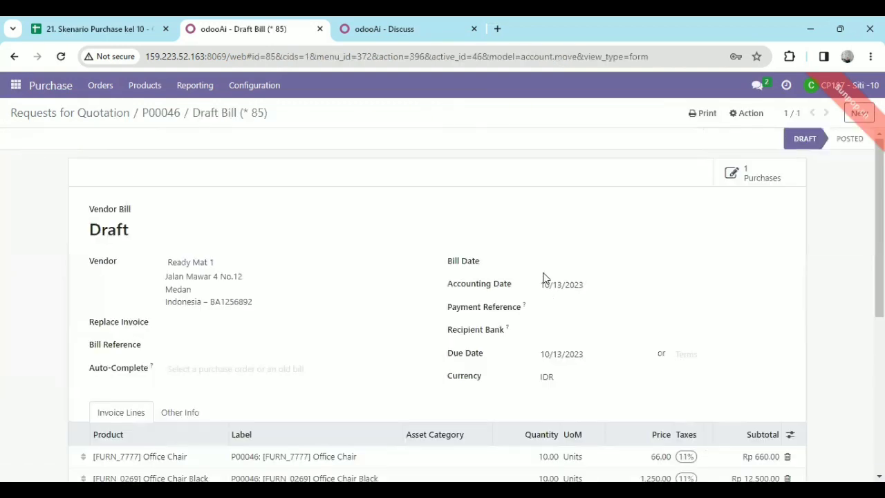
pyautogui.click(543, 270)
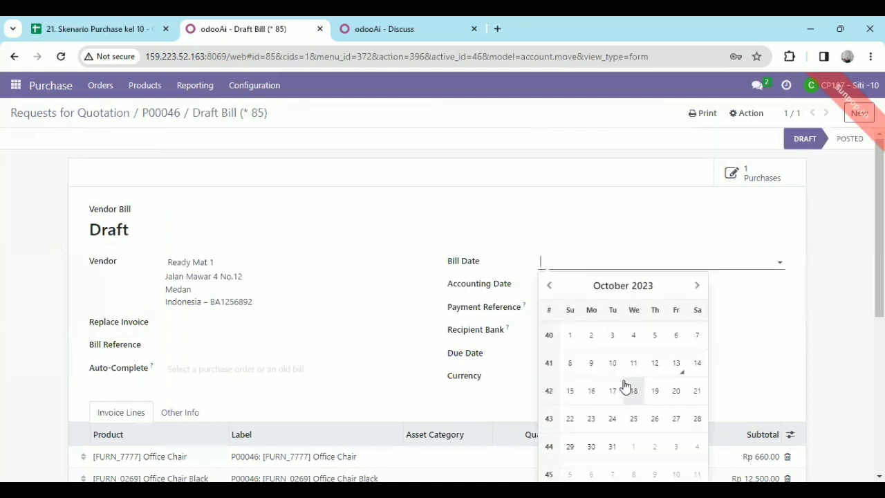
pyautogui.click(674, 366)
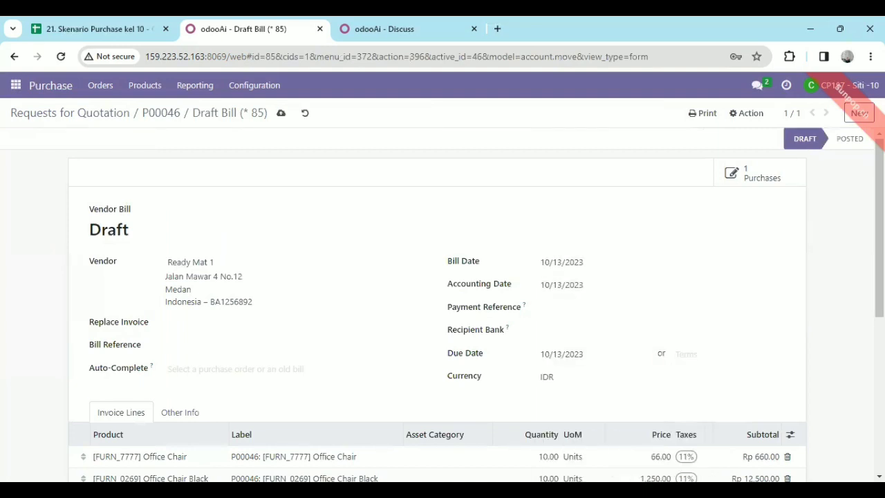
# Save the draft Ready Mat 1 bill and review its invoice lines and amounts
pyautogui.scroll(-3, 853, 193)
pyautogui.scroll(3, 853, 194)
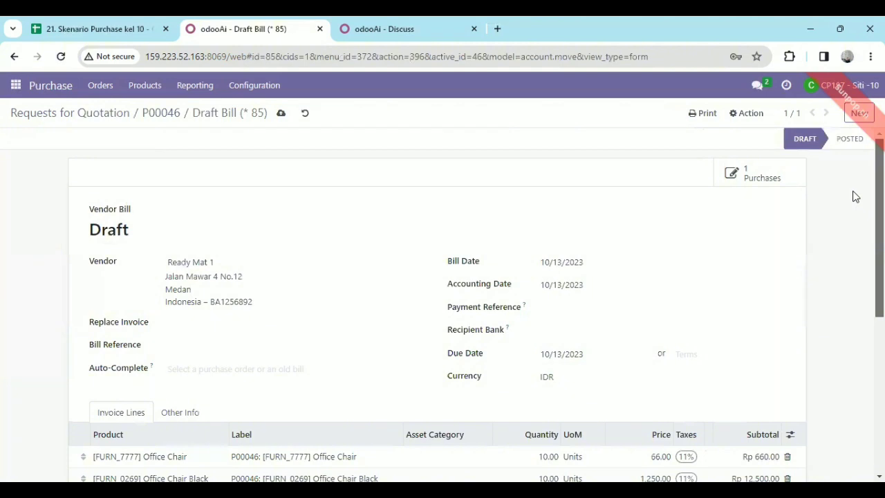
pyautogui.click(281, 115)
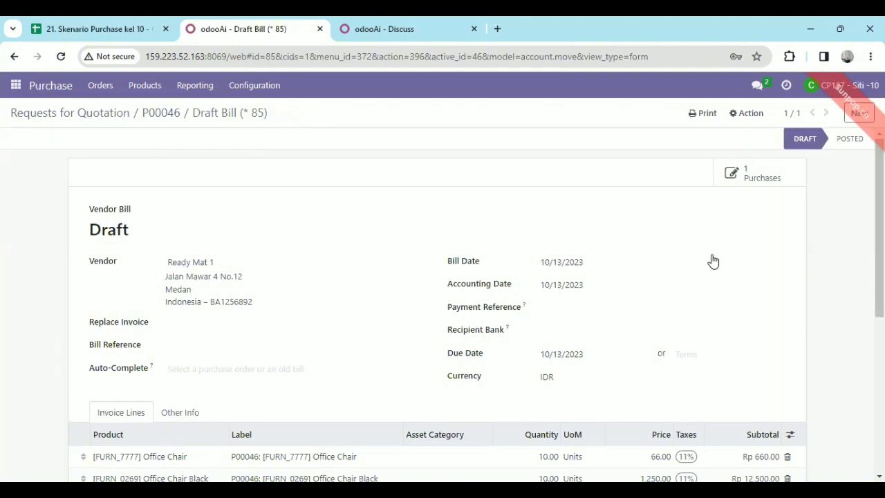
pyautogui.scroll(-4, 443, 304)
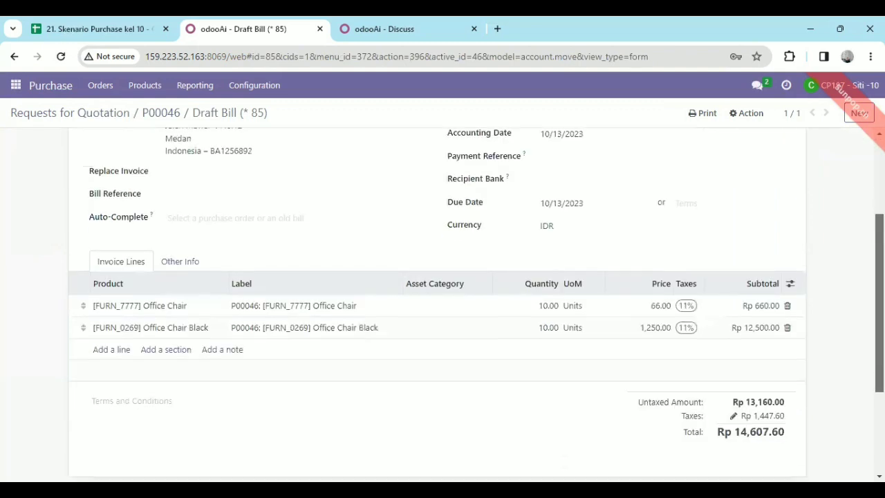
pyautogui.scroll(3, 442, 305)
pyautogui.scroll(2, 442, 305)
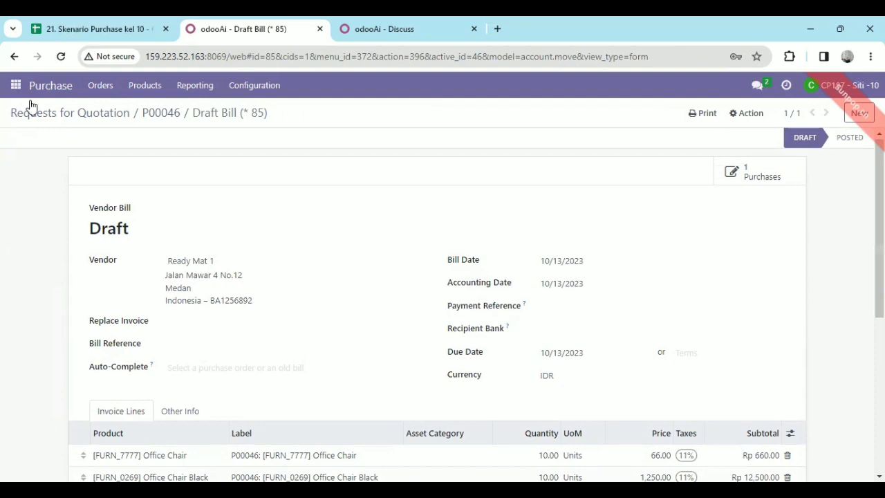
# Return to the filtered order list and check the billing of the first listed Wood Corner 1 order
pyautogui.click(90, 112)
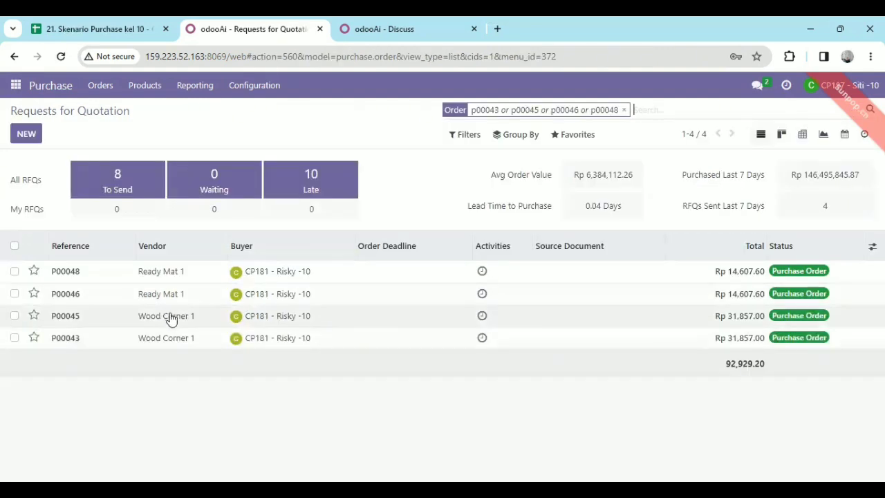
pyautogui.doubleClick(172, 319)
pyautogui.click(172, 319)
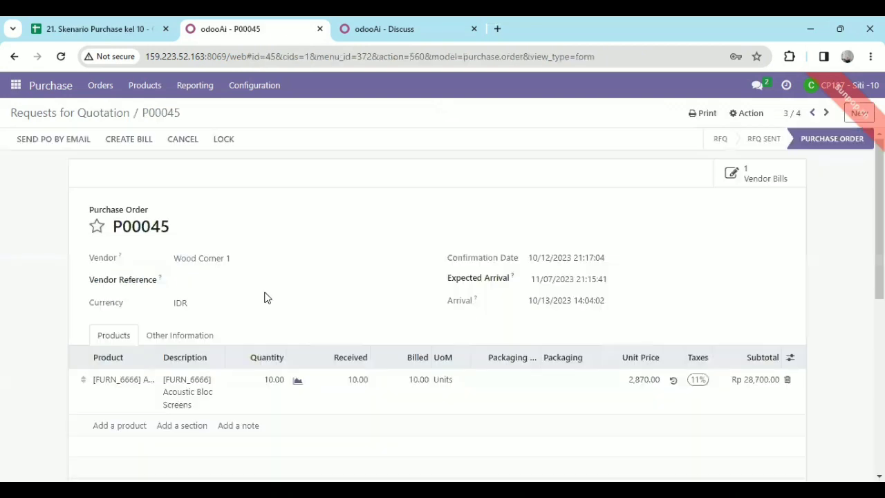
pyautogui.click(63, 118)
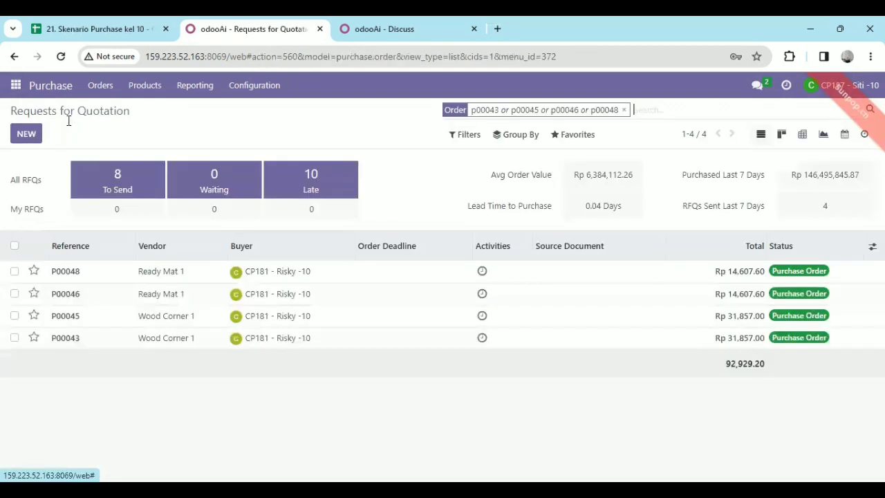
# Try to create another vendor bill from the second listed Ready Mat 1 order, then return to the order list
pyautogui.doubleClick(137, 294)
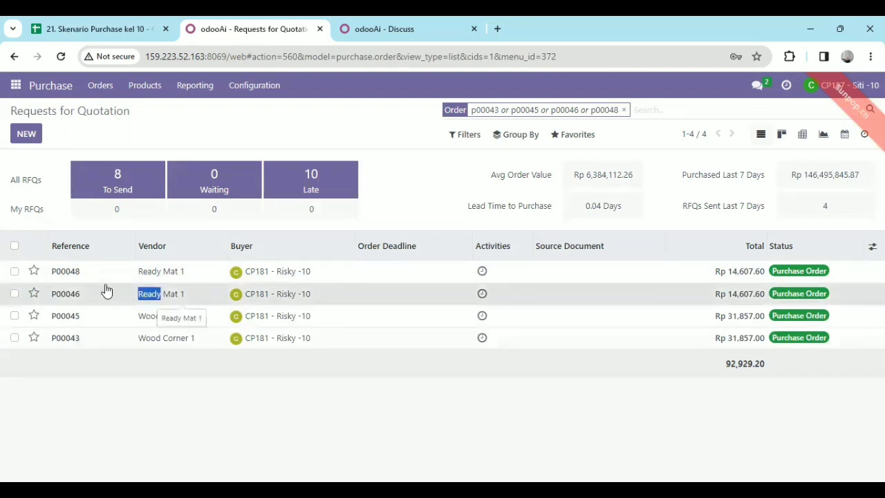
pyautogui.click(105, 287)
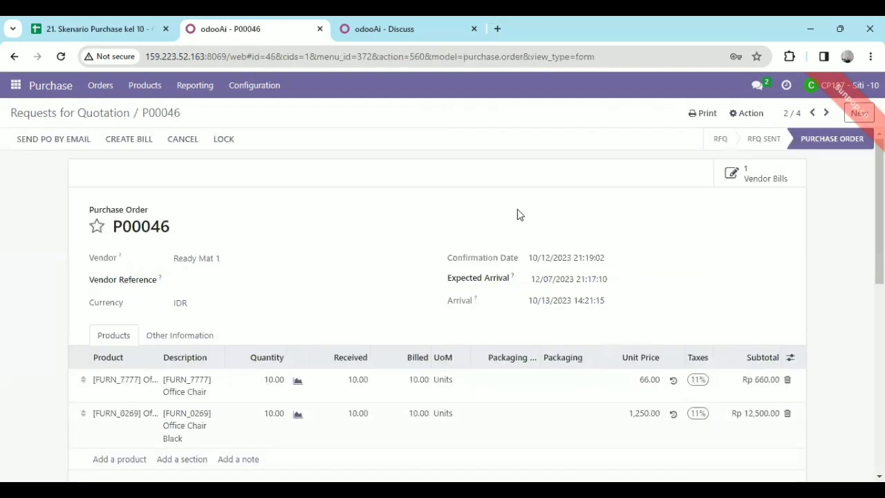
pyautogui.click(131, 142)
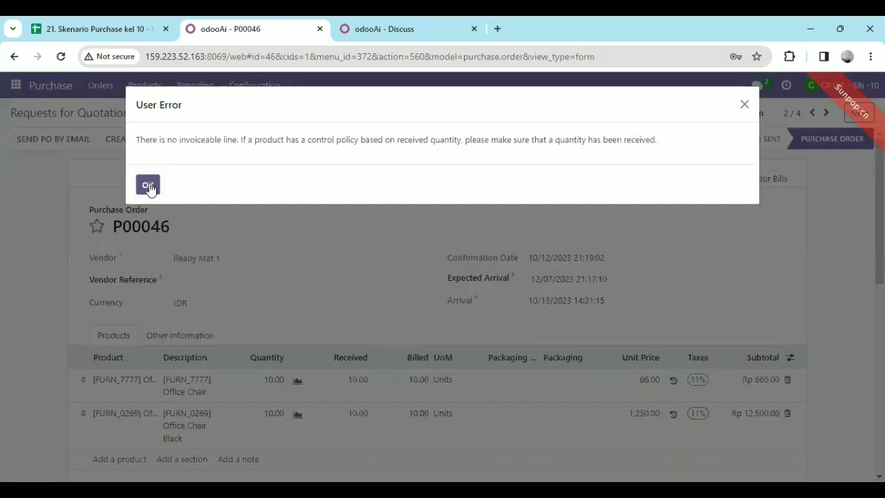
pyautogui.click(148, 186)
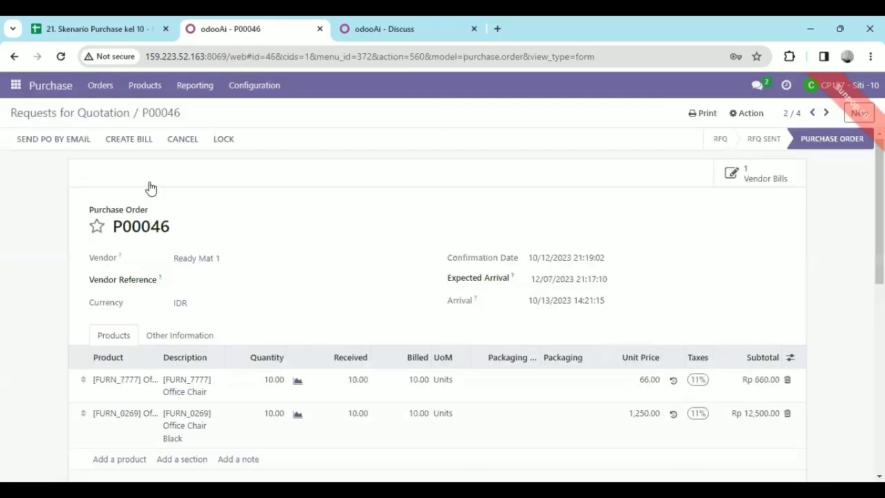
pyautogui.doubleClick(164, 111)
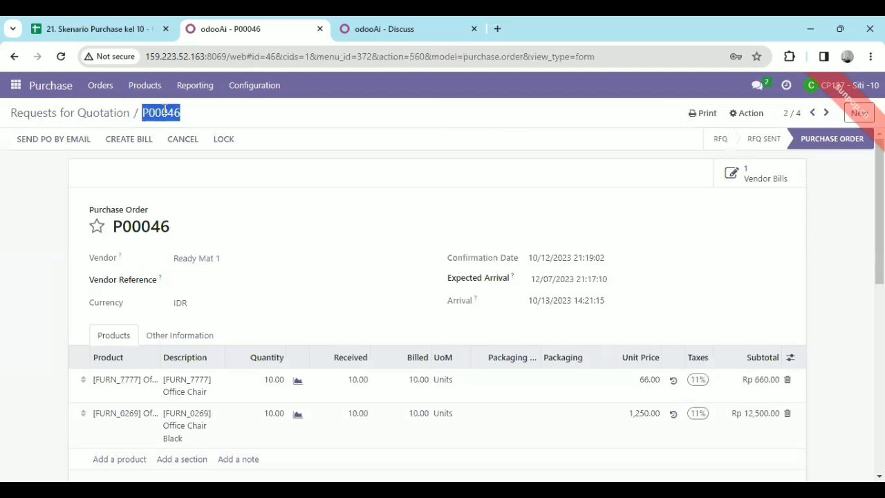
pyautogui.click(73, 112)
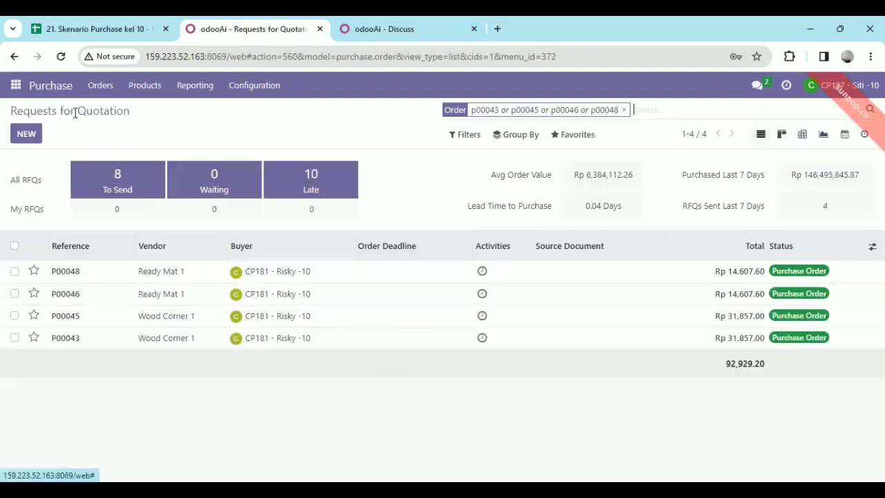
# Create a vendor bill from the first listed Ready Mat 1 order and set its bill date to 10/13/2023
pyautogui.click(388, 280)
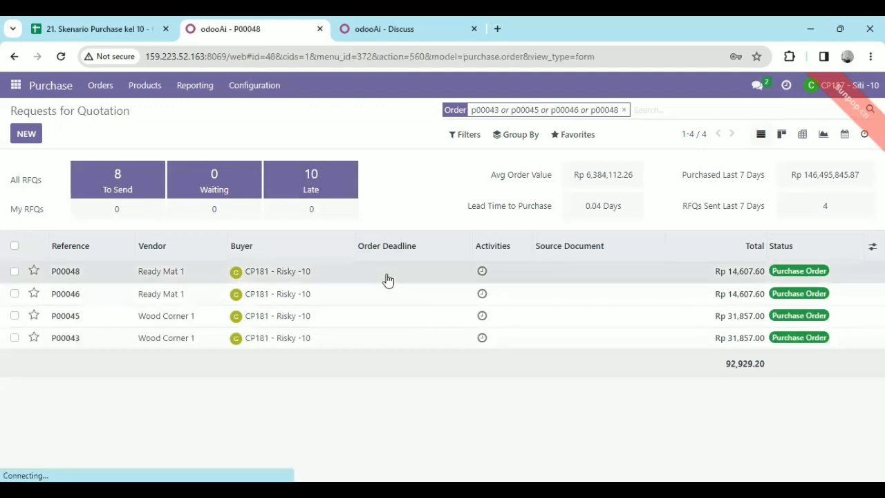
pyautogui.click(41, 139)
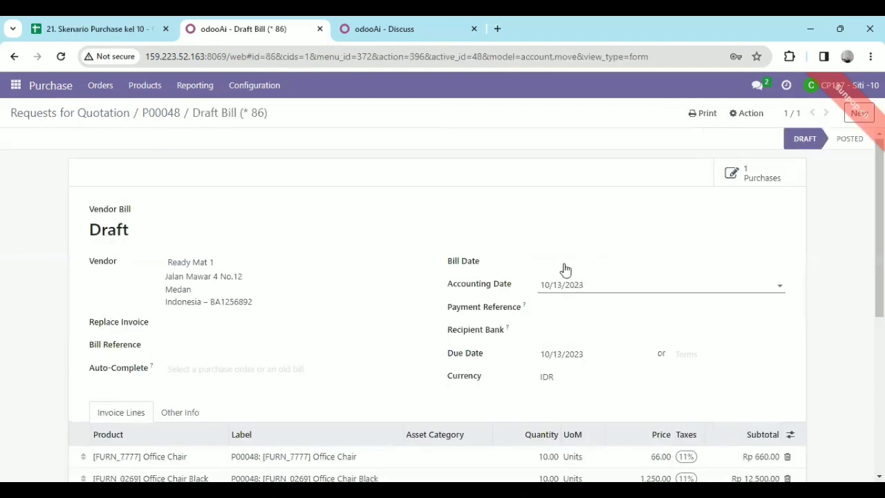
pyautogui.click(561, 269)
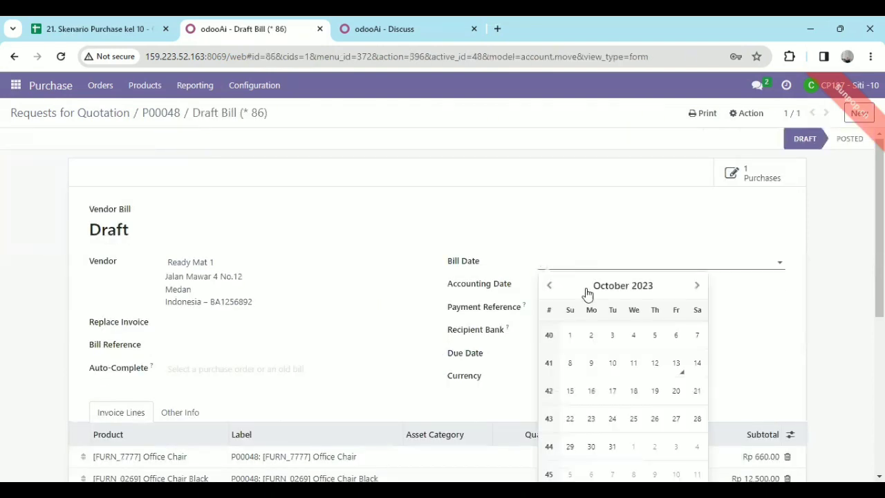
pyautogui.click(674, 373)
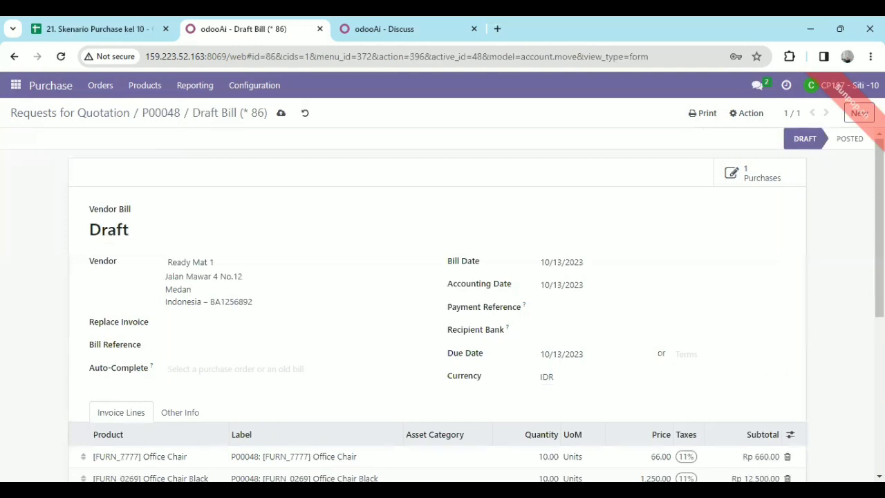
# Review the invoice lines of the newest Ready Mat 1 draft bill and save it
pyautogui.scroll(-2, 484, 374)
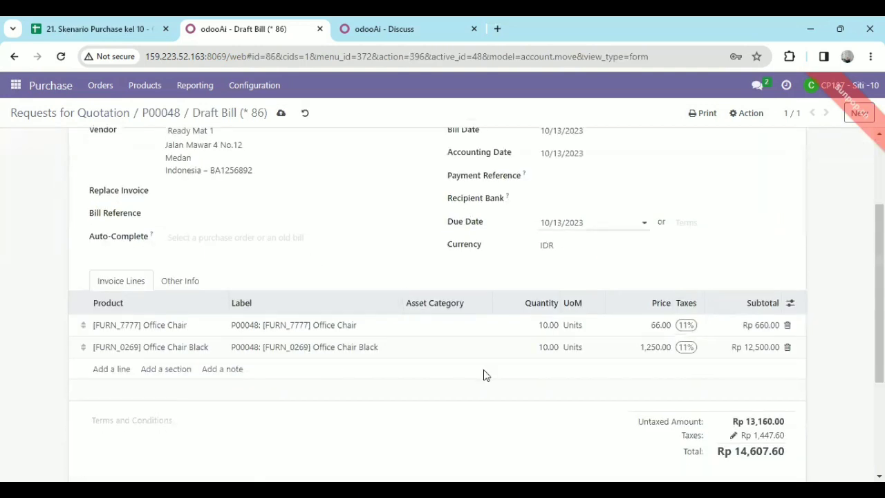
pyautogui.scroll(2, 743, 158)
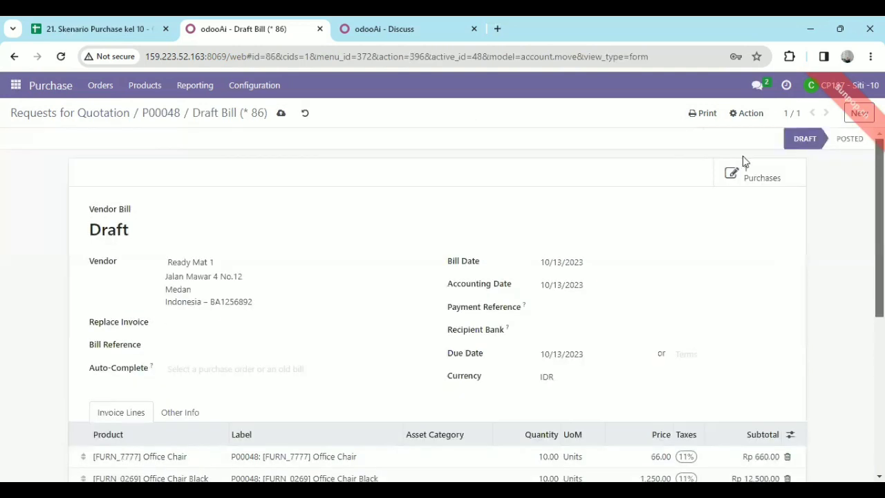
pyautogui.click(283, 114)
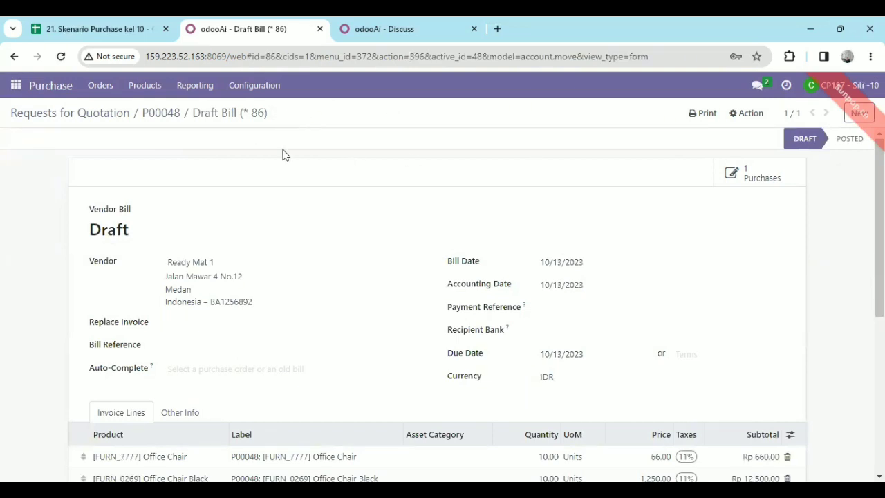
# Recheck the already billed second Ready Mat 1 order and first Wood Corner 1 order from the filtered order list
pyautogui.click(16, 85)
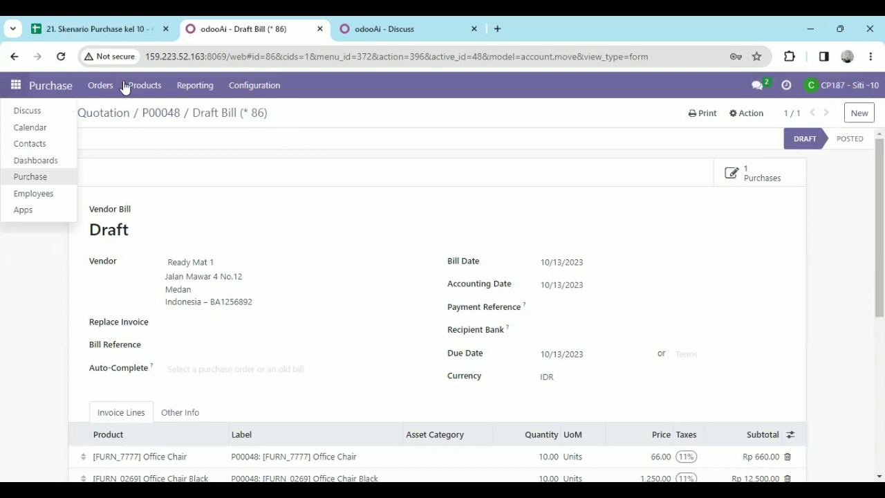
pyautogui.doubleClick(136, 106)
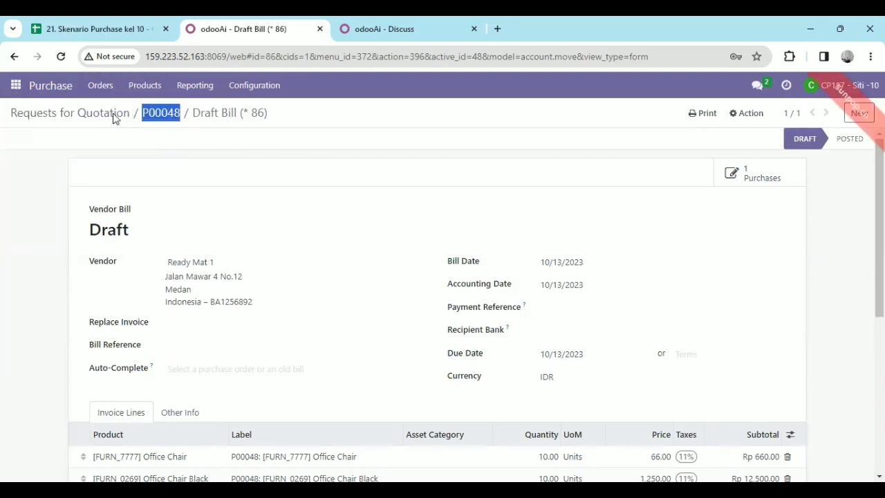
pyautogui.click(113, 114)
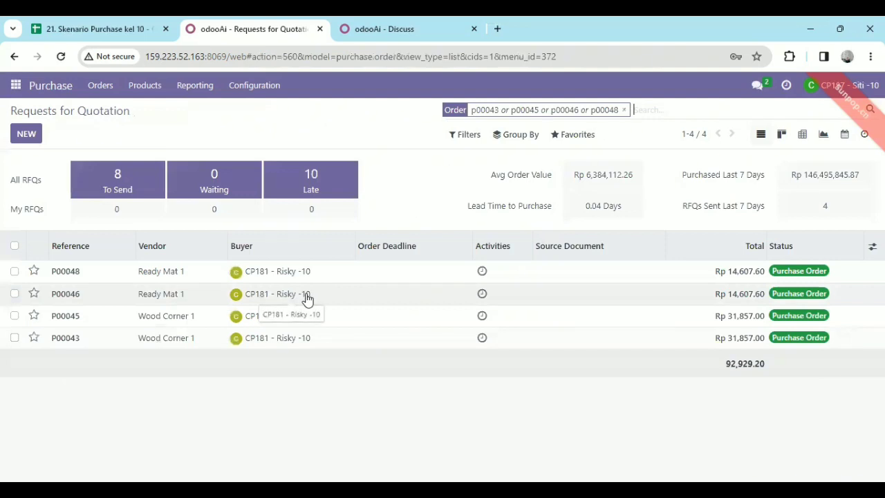
pyautogui.doubleClick(306, 295)
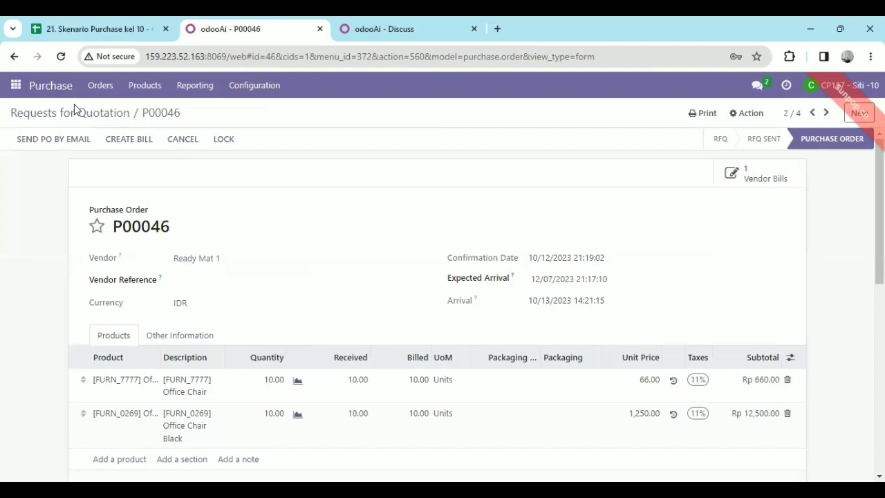
pyautogui.click(75, 111)
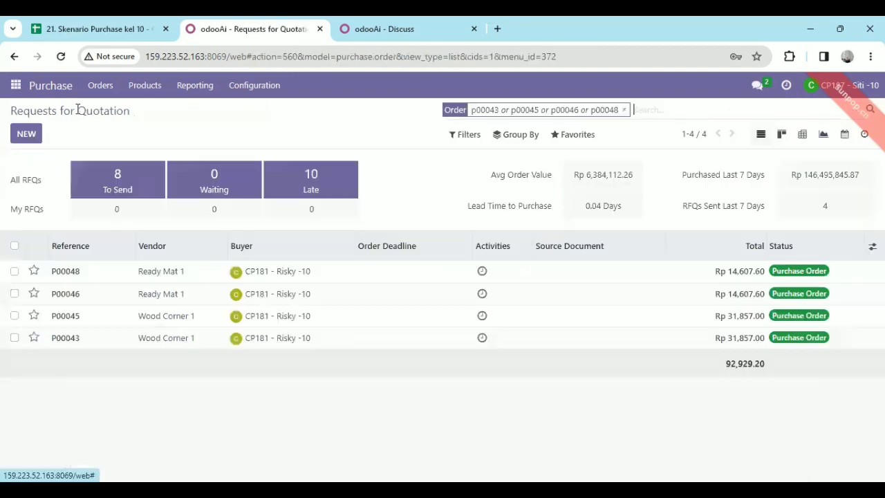
pyautogui.click(197, 316)
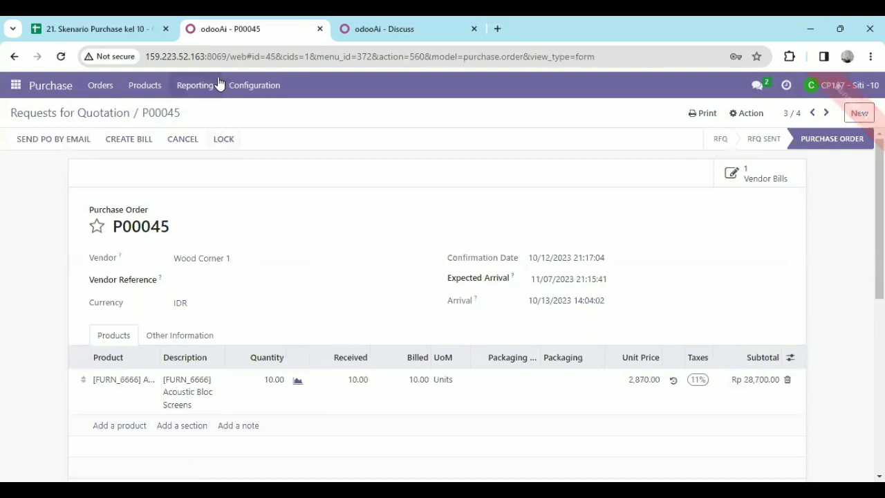
# Open Discuss and start a direct message conversation with the group 10 finance manager
pyautogui.click(17, 86)
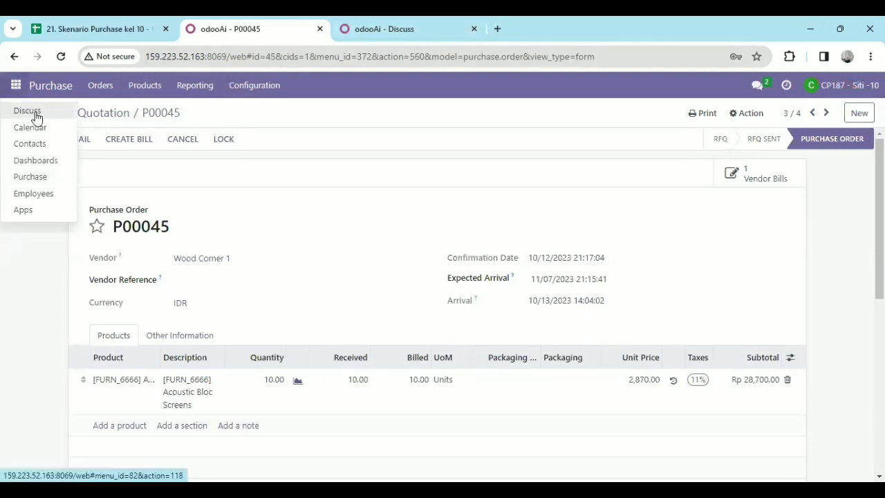
pyautogui.click(27, 112)
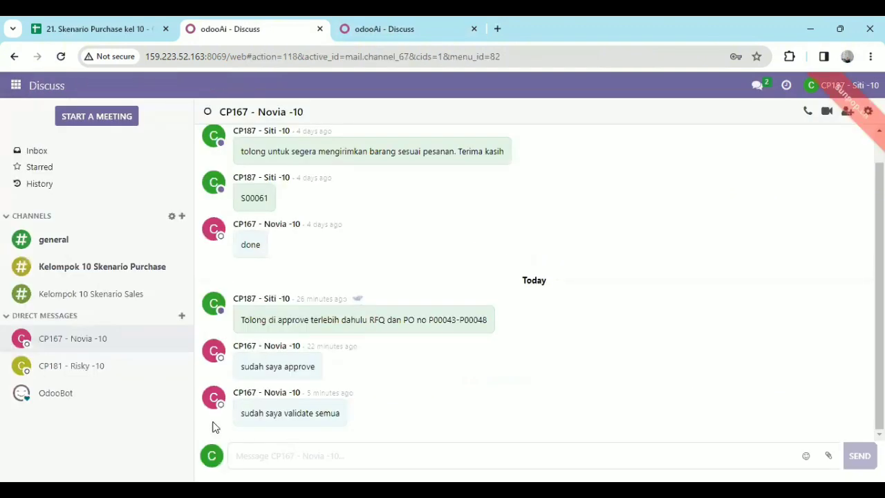
pyautogui.click(182, 317)
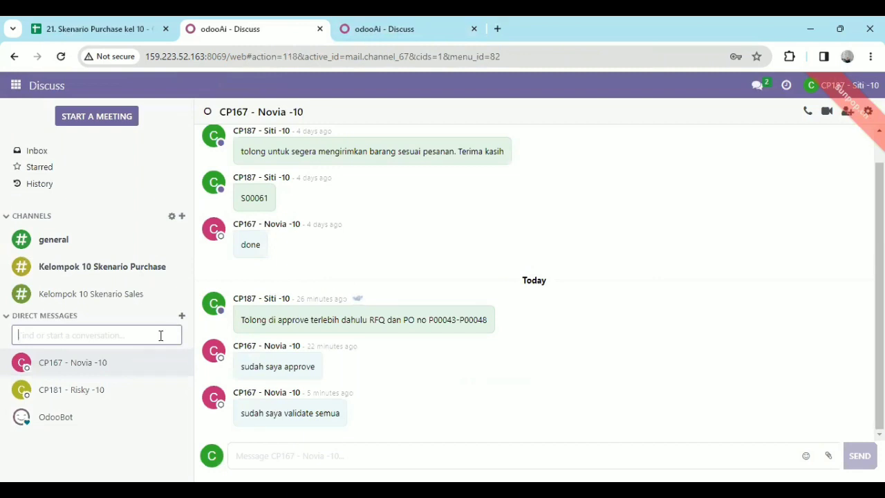
pyautogui.write('isna')
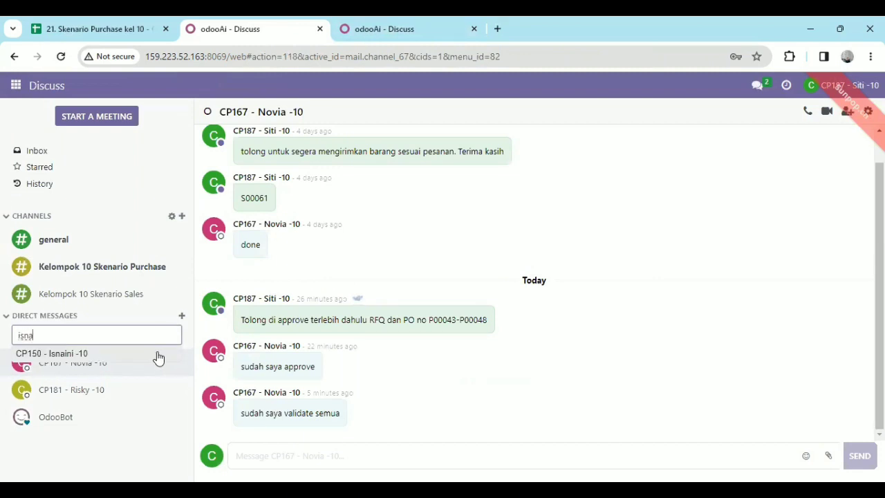
pyautogui.click(158, 358)
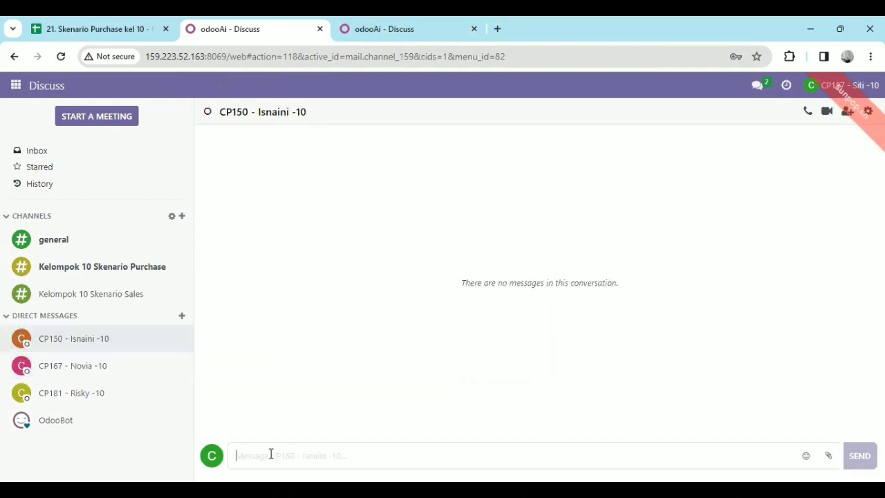
# Send the message "tolong di approve vendor bill yang telah saya buat dengan" followed by the four billed purchase order numbers
pyautogui.write('tolon')
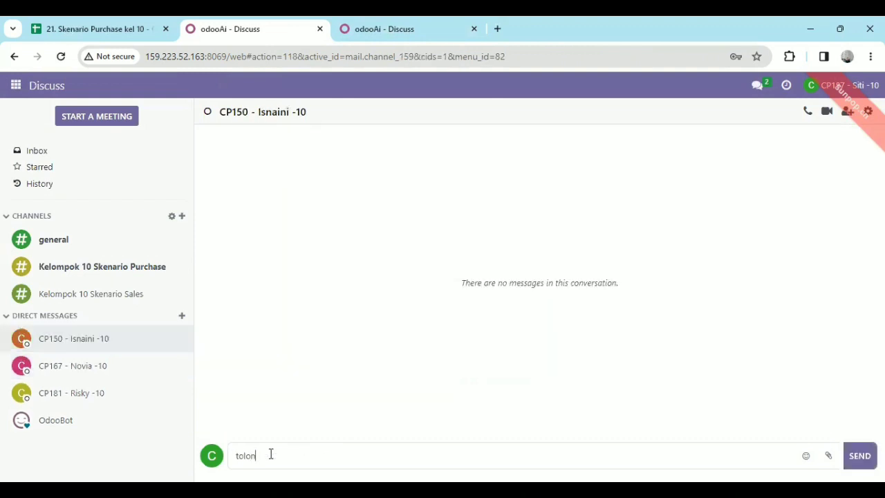
pyautogui.write('g duappr')
pyautogui.write('ove vendor bill yang telah')
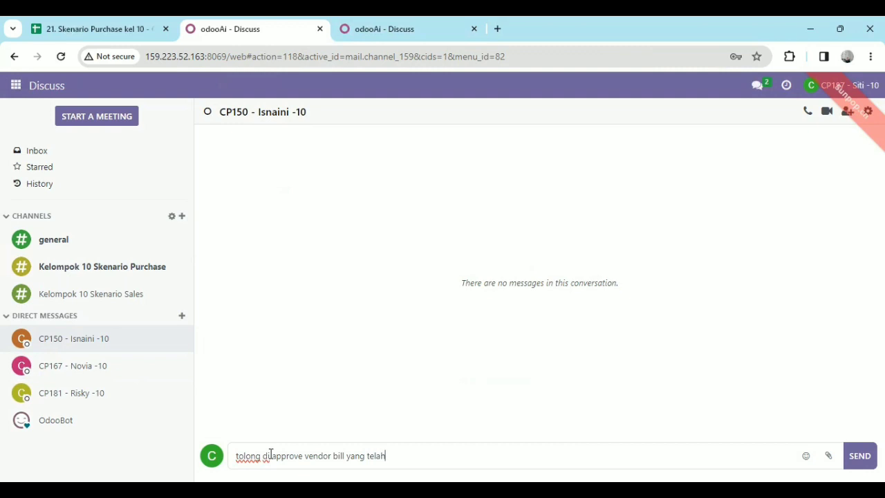
pyautogui.write(' saya buat dengan ')
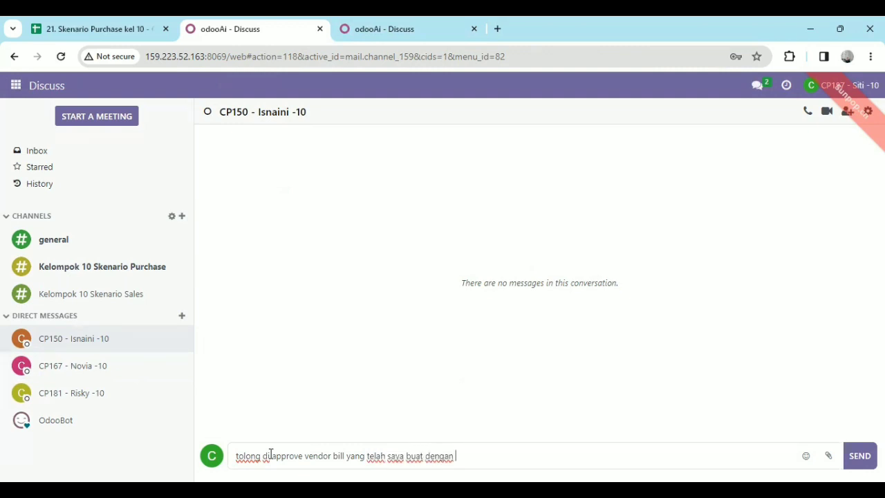
pyautogui.write('PO')
pyautogui.write('00')
pyautogui.write('04')
pyautogui.write('3, ')
pyautogui.write('P000')
pyautogui.write('45')
pyautogui.write(', P00045')
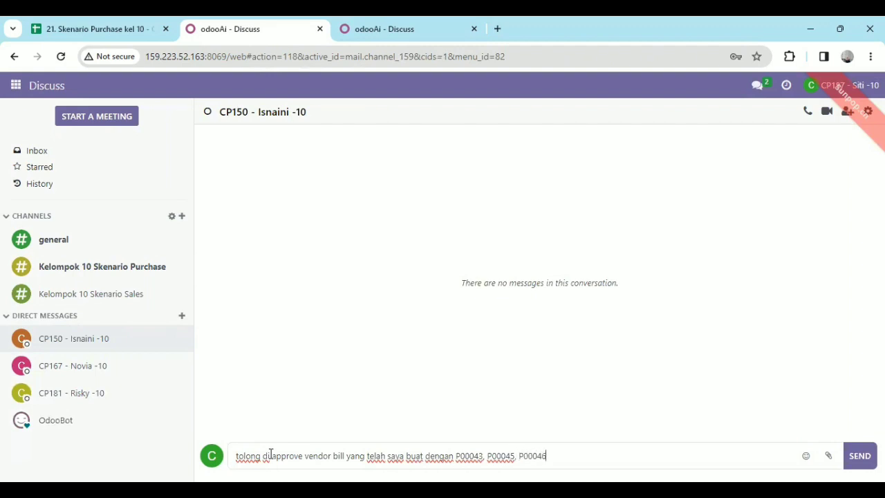
pyautogui.write(', P00048')
pyautogui.click(859, 456)
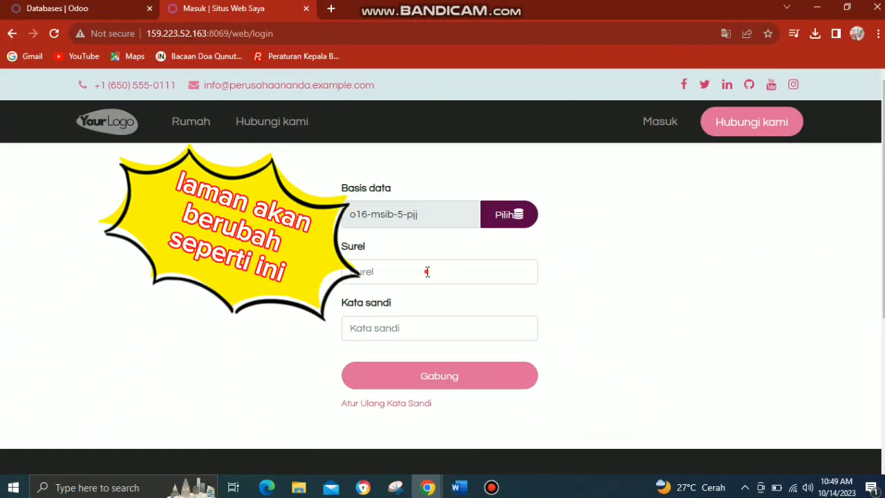
# Log in to the o16-msib-5-pjj database with the finance manager's e-mail and account password
pyautogui.click(428, 272)
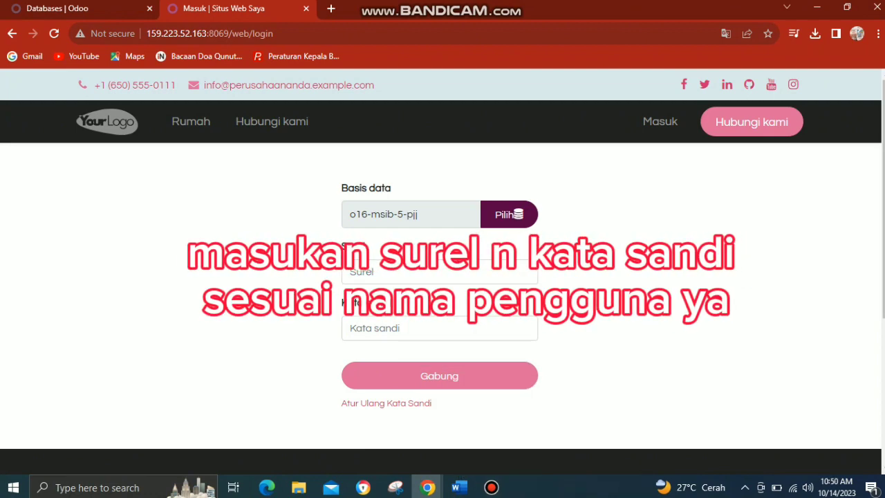
pyautogui.click(446, 273)
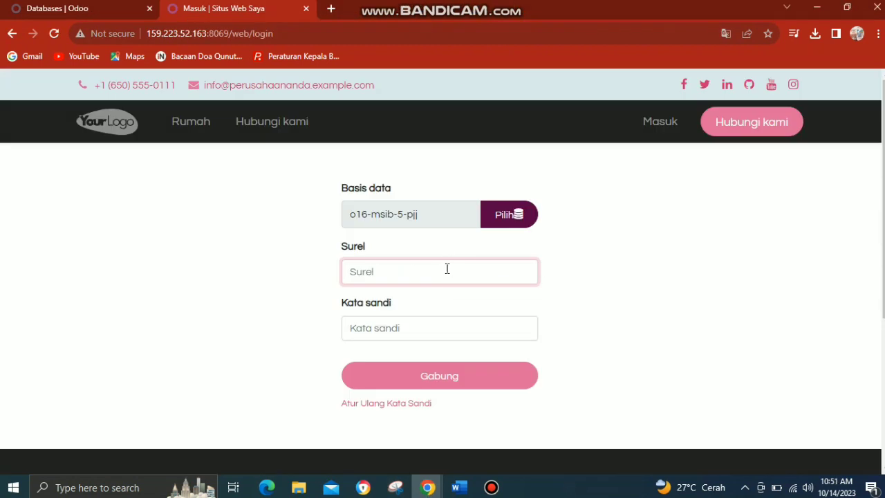
pyautogui.hotkey('ctrl', 'v')
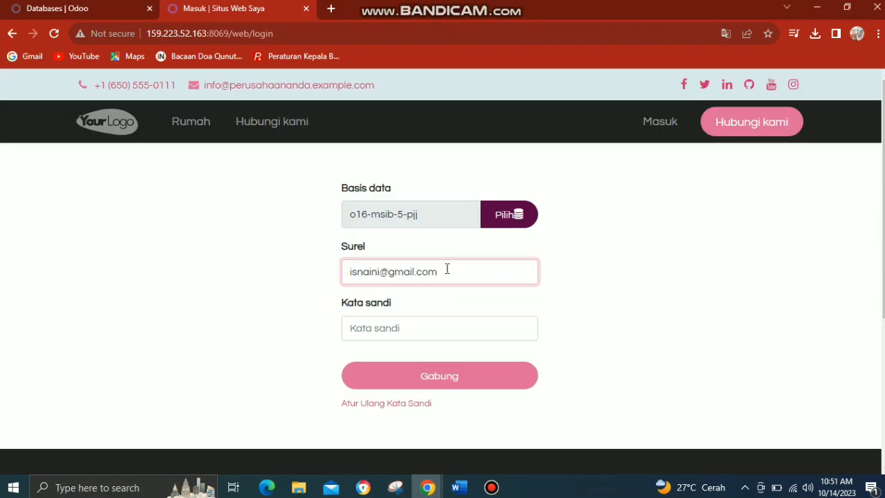
pyautogui.click(411, 327)
pyautogui.write('1')
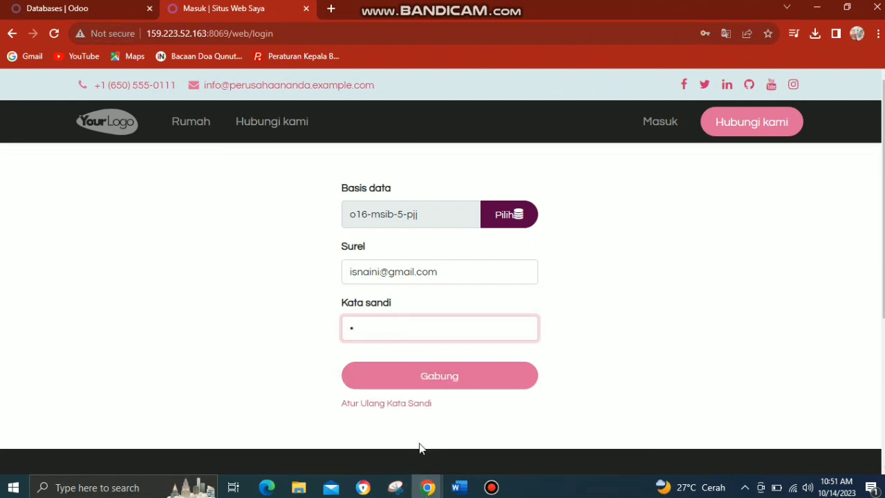
pyautogui.click(437, 386)
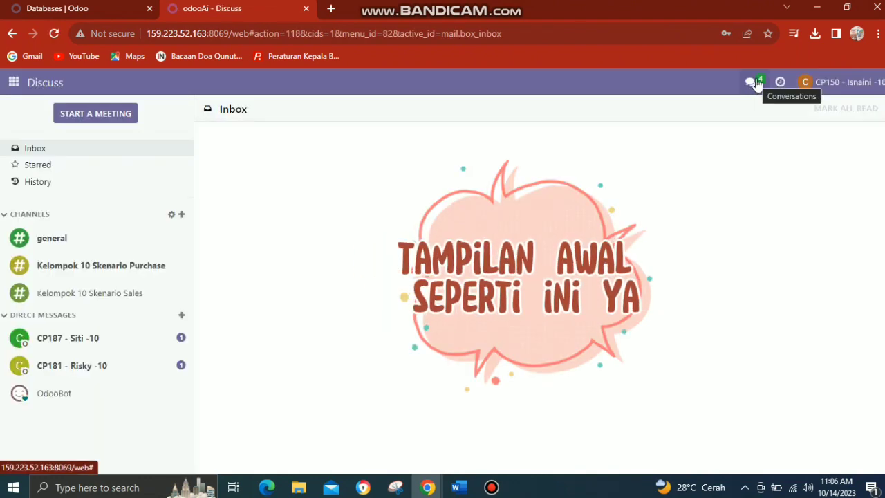
# Reply "baik saya periksa dulu dokumennya" to the purchase manager's bill approval request
pyautogui.click(756, 83)
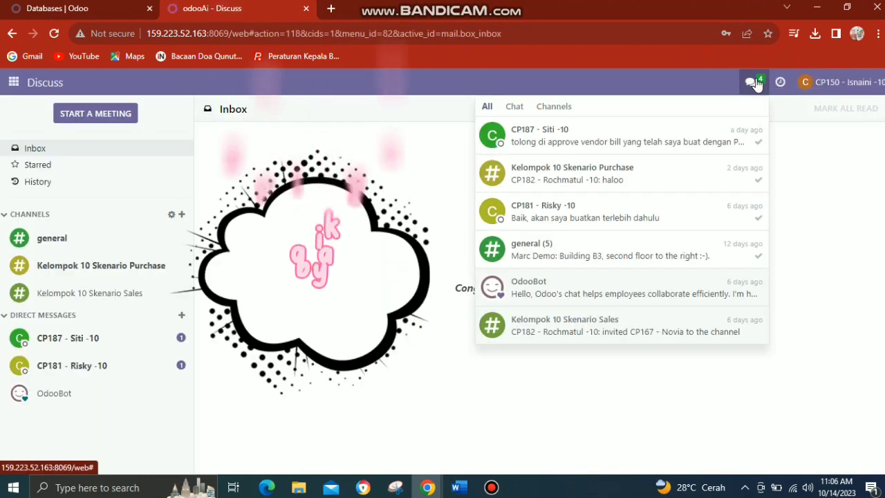
pyautogui.click(668, 130)
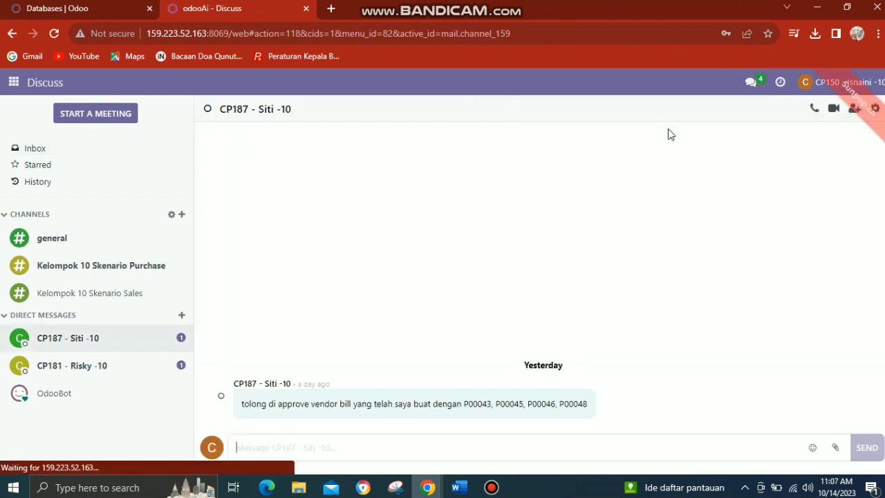
pyautogui.write('baik saya')
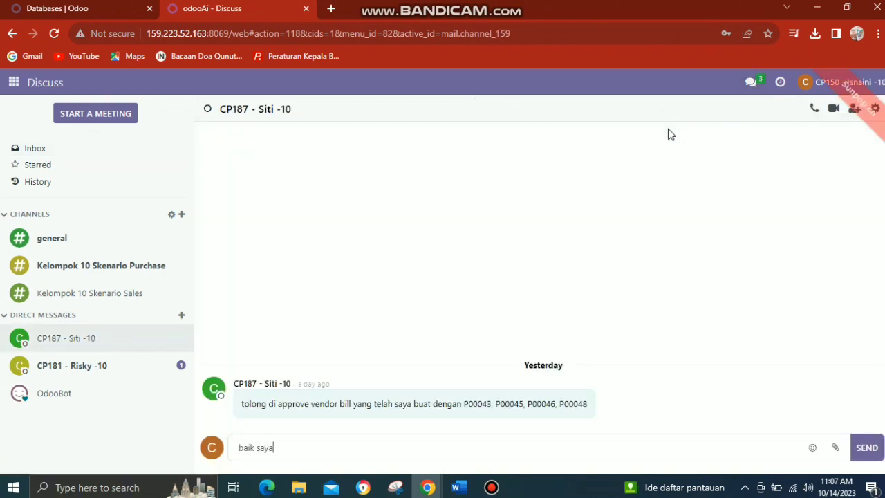
pyautogui.write(' periksa dulu dokumennya')
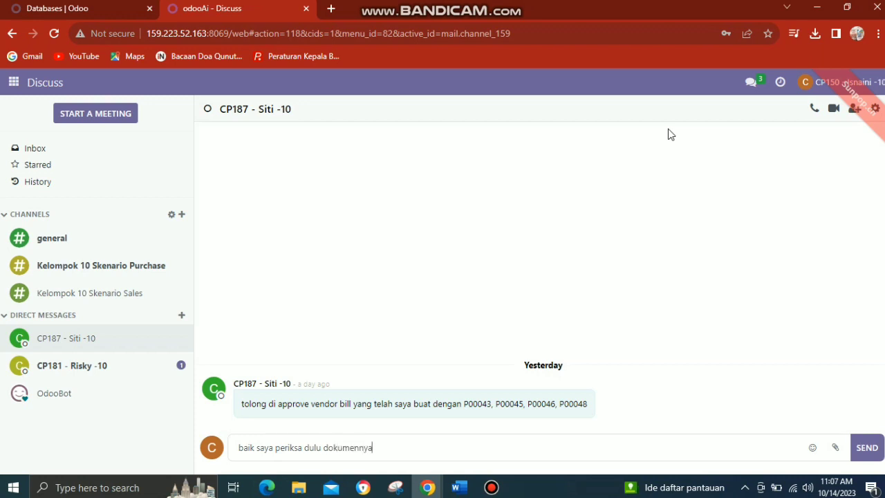
pyautogui.press('Return')
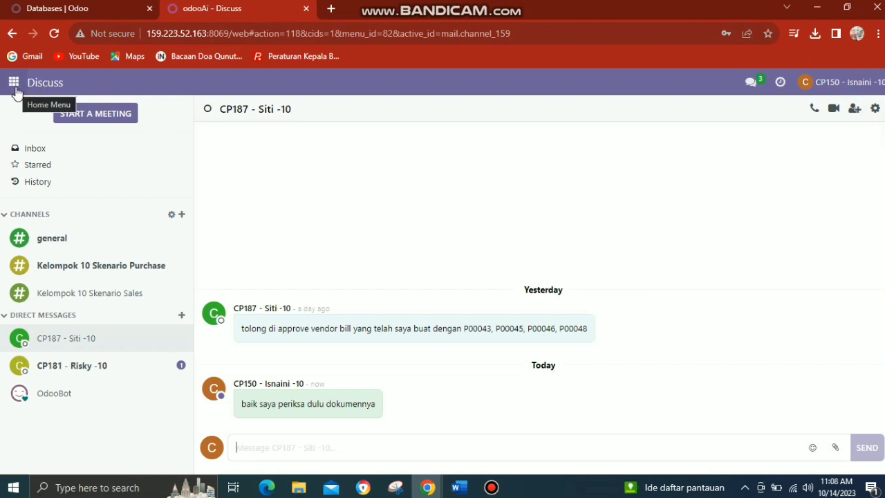
# Filter the vendor bills in Accounting by the first requested purchase order number and open the draft Wood Corner 1 bill
pyautogui.click(14, 85)
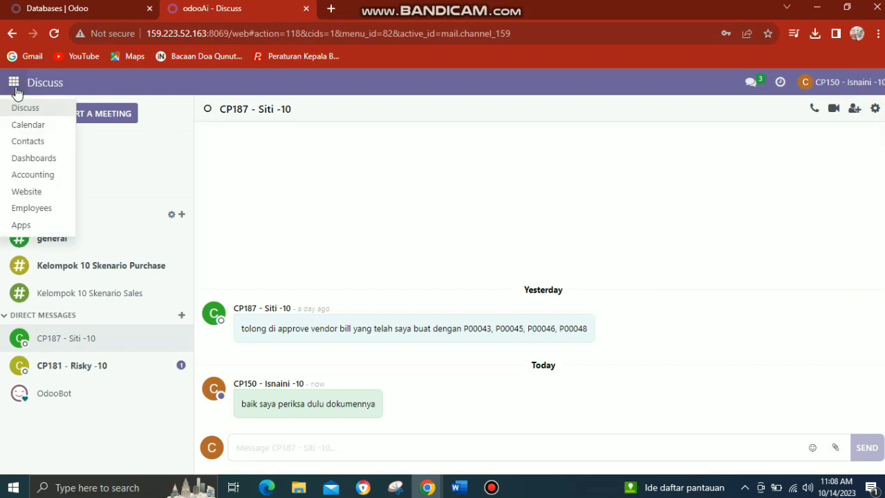
pyautogui.click(21, 176)
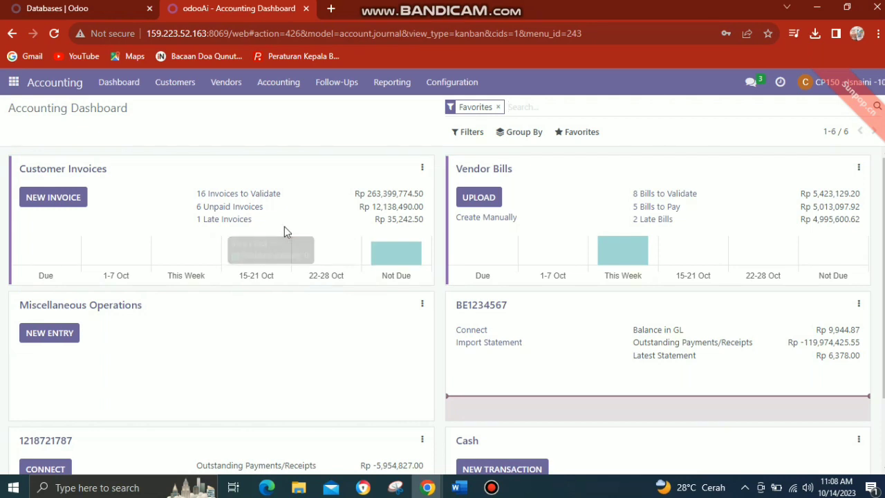
pyautogui.click(225, 90)
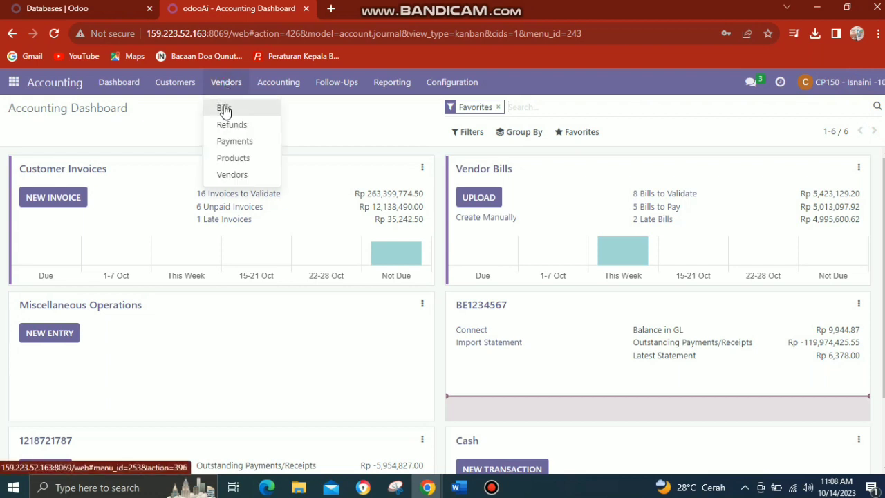
pyautogui.click(224, 109)
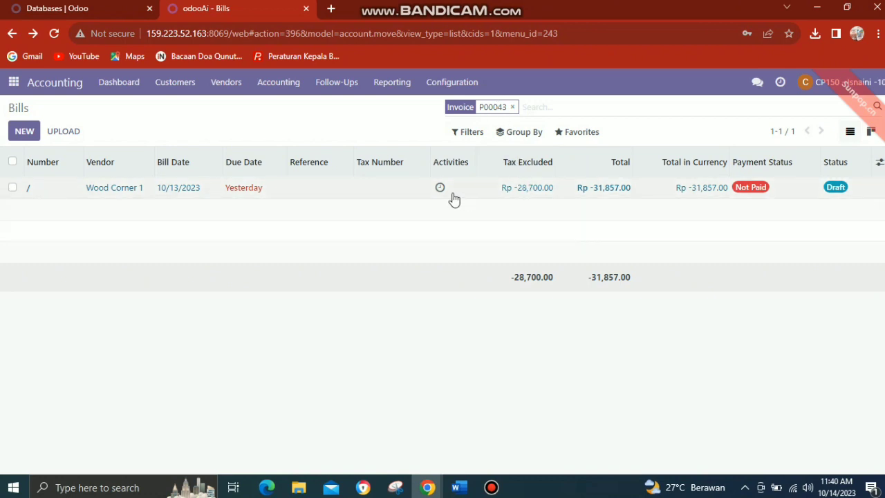
pyautogui.click(398, 190)
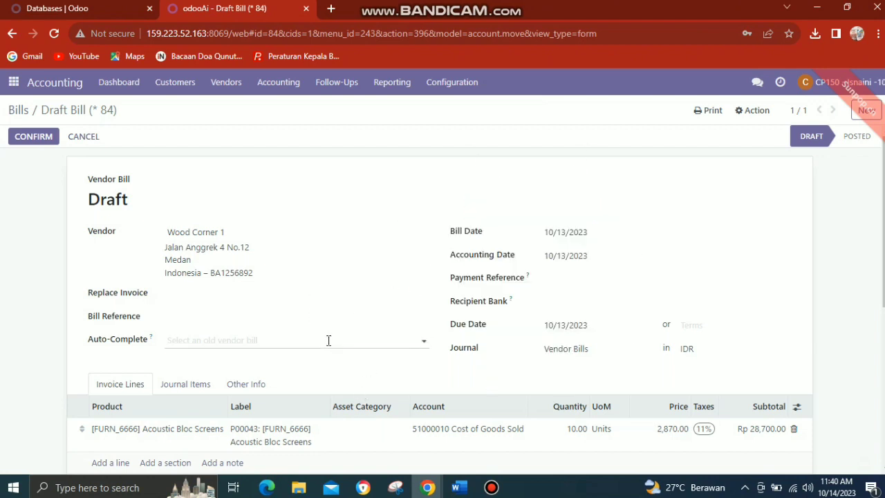
# Confirm the Wood Corner 1 bill, register its full payment dated 10/15/2023 with the Manual method, and check the payment entries
pyautogui.click(24, 137)
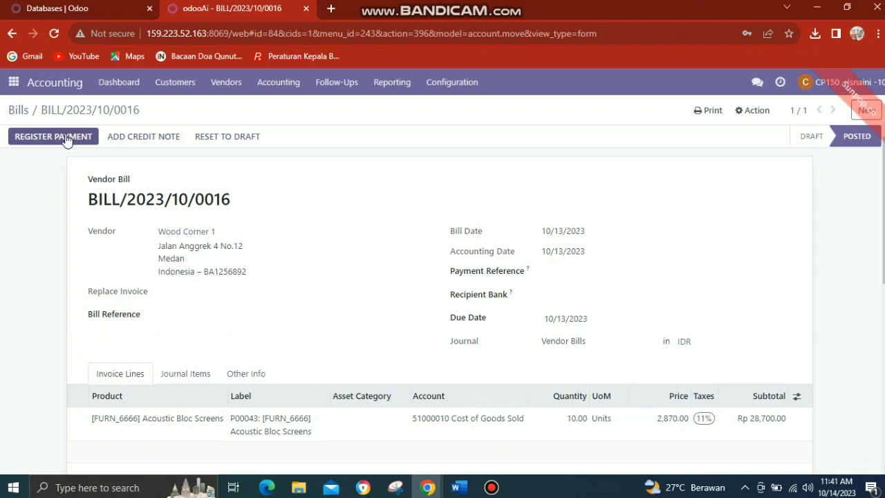
pyautogui.click(67, 138)
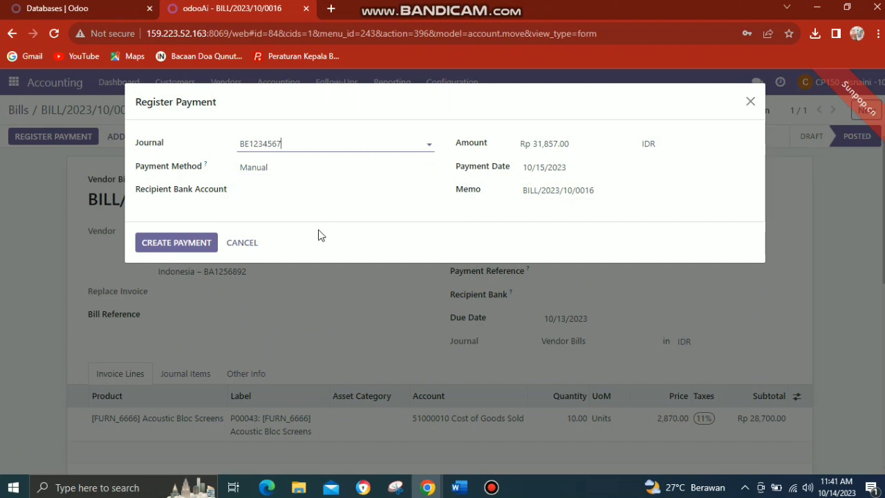
pyautogui.click(197, 243)
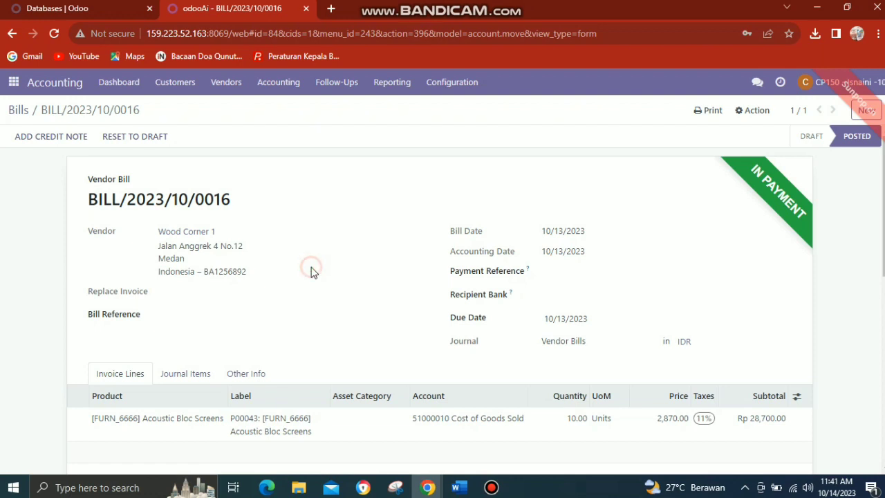
pyautogui.scroll(-1, 312, 267)
pyautogui.scroll(-5, 312, 268)
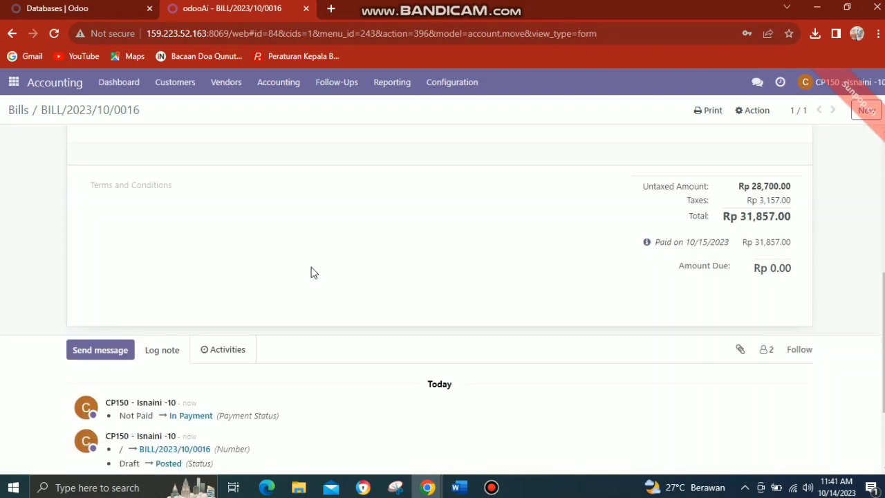
pyautogui.scroll(3, 311, 272)
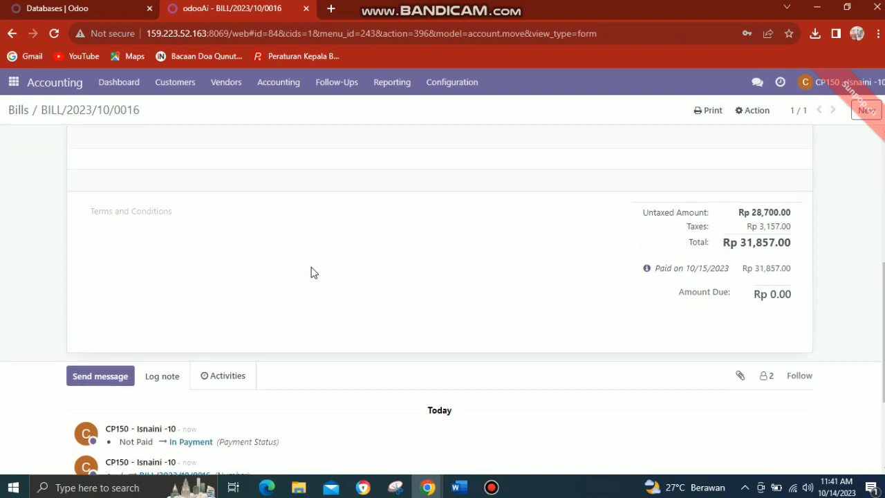
pyautogui.scroll(3, 312, 273)
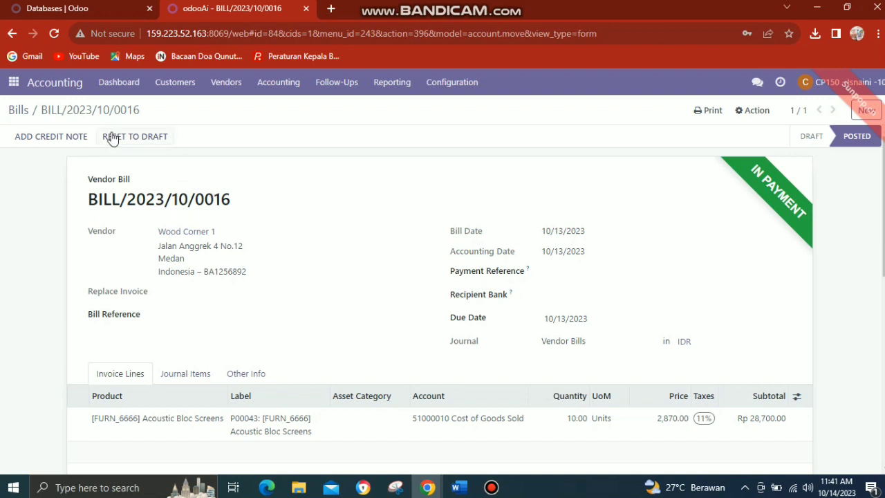
# Copy the second requested purchase order number from the purchase manager's bill approval message
pyautogui.click(14, 82)
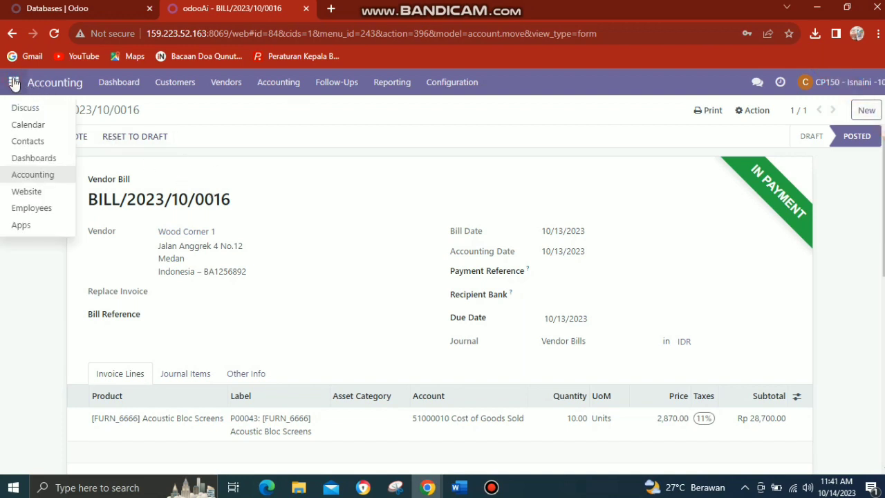
pyautogui.click(253, 124)
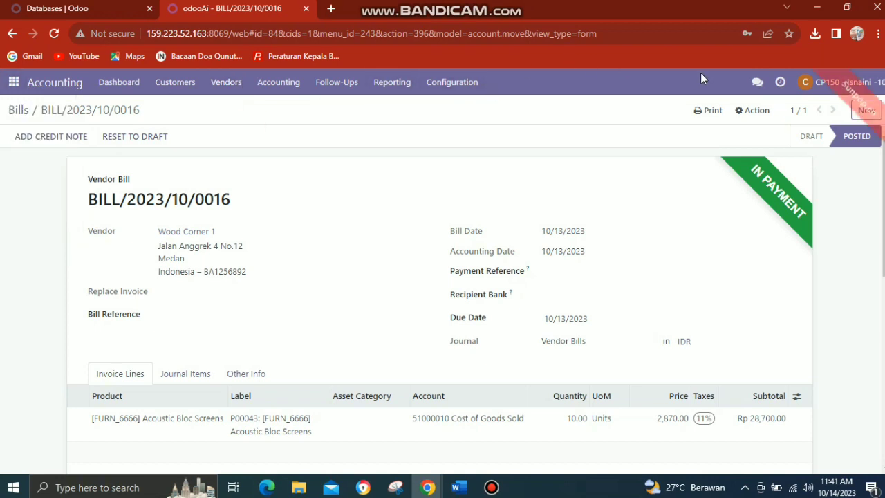
pyautogui.click(760, 82)
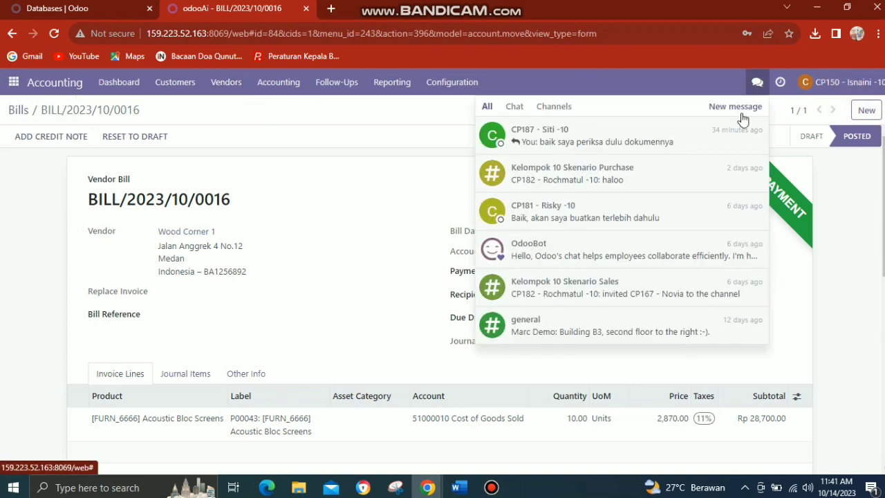
pyautogui.click(695, 151)
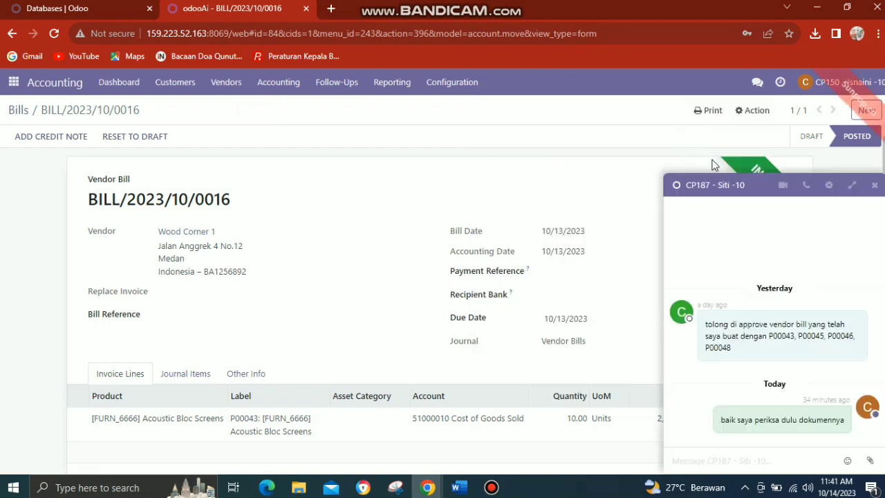
pyautogui.click(798, 336)
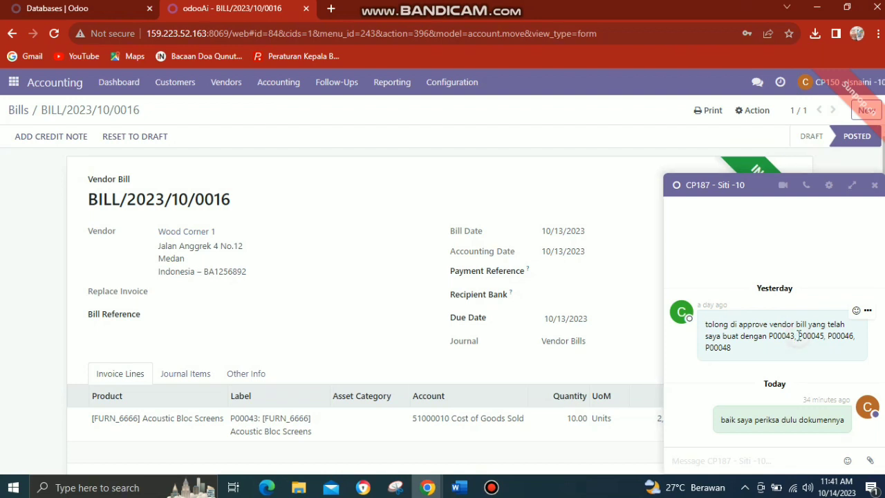
pyautogui.moveTo(798, 337); pyautogui.dragTo(825, 340)
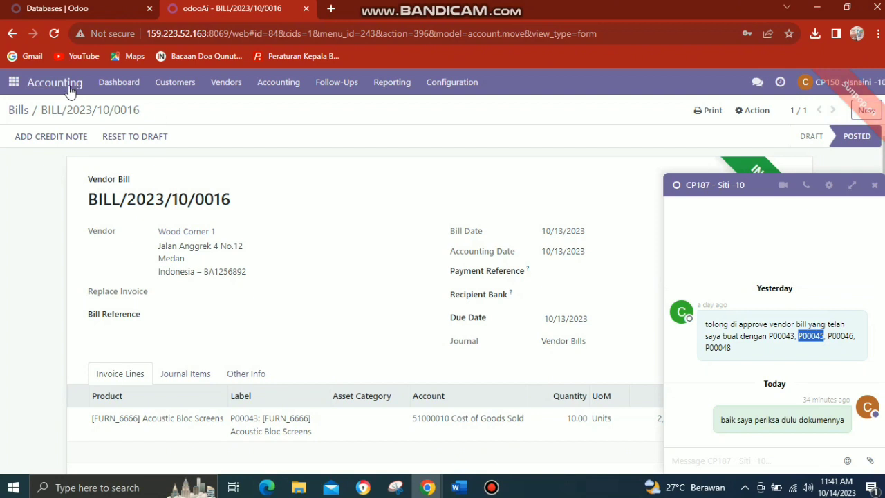
# Filter the vendor bills in Accounting by the second requested purchase order number and open the matching draft bill
pyautogui.click(15, 82)
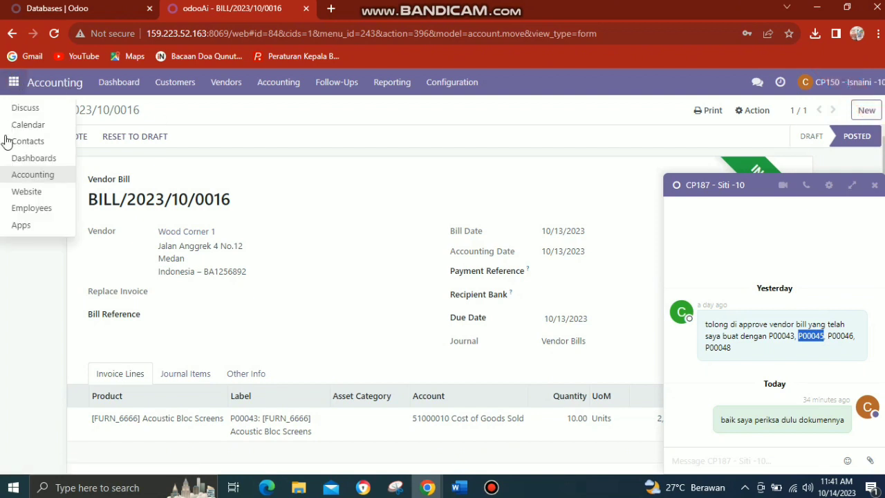
pyautogui.click(18, 172)
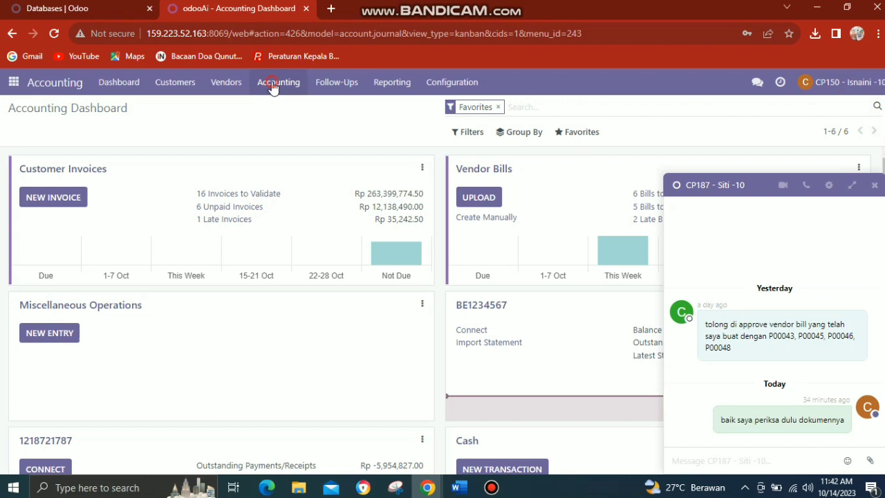
pyautogui.click(273, 84)
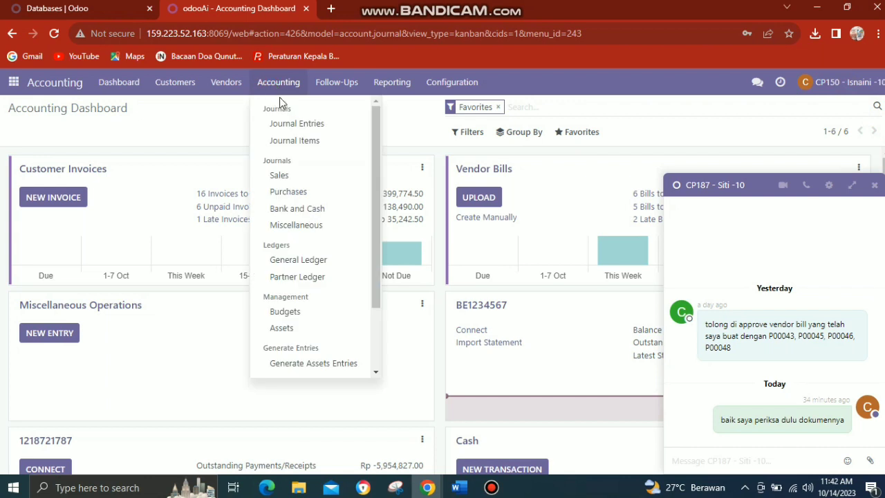
pyautogui.click(226, 87)
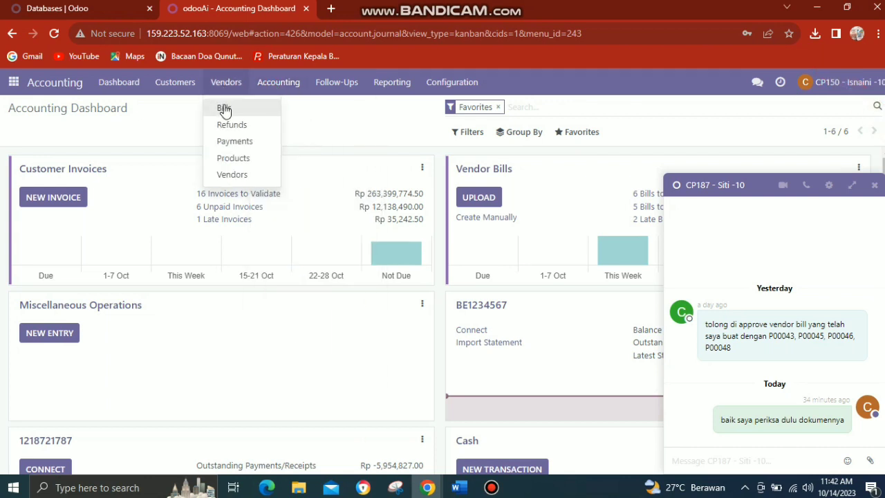
pyautogui.click(224, 110)
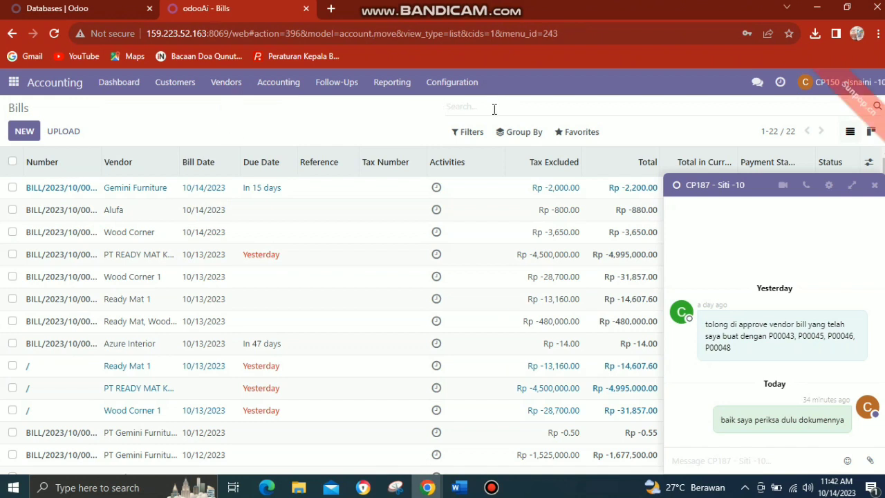
pyautogui.write('P00045')
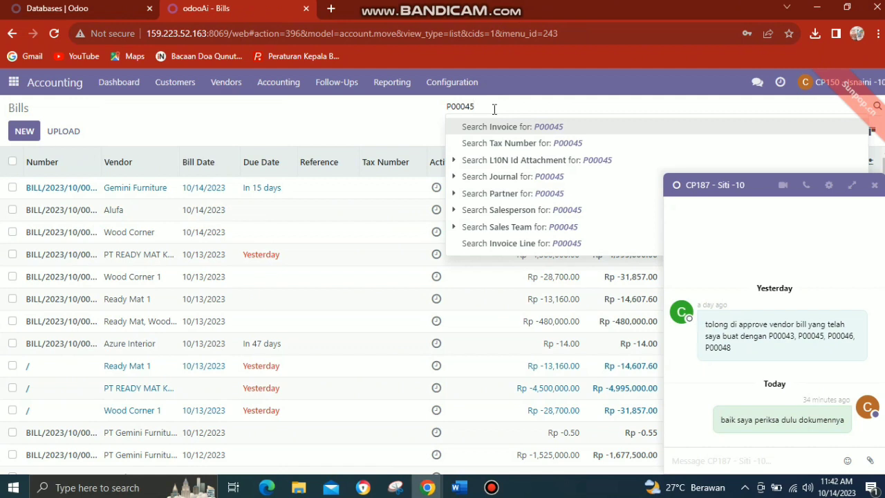
pyautogui.press('Return')
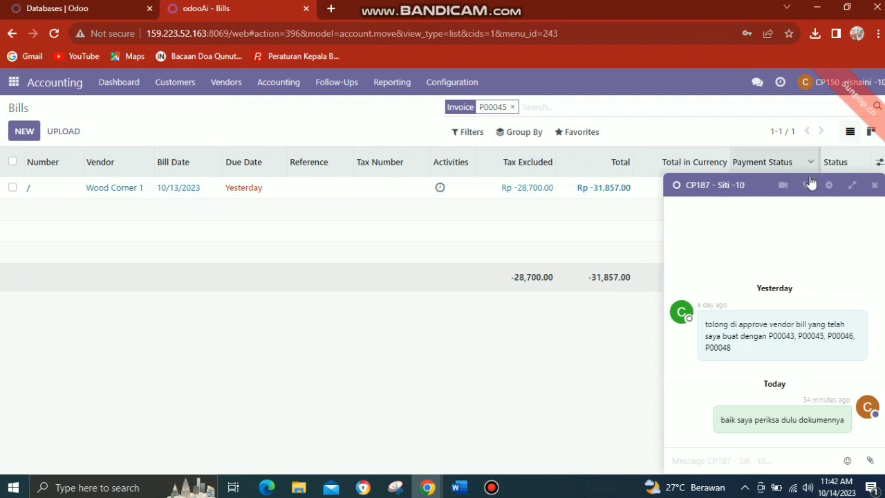
pyautogui.click(874, 186)
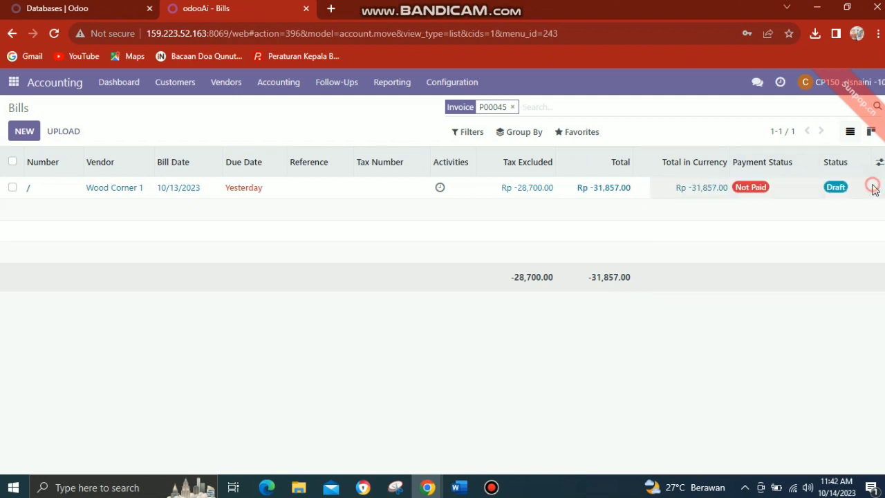
pyautogui.click(398, 191)
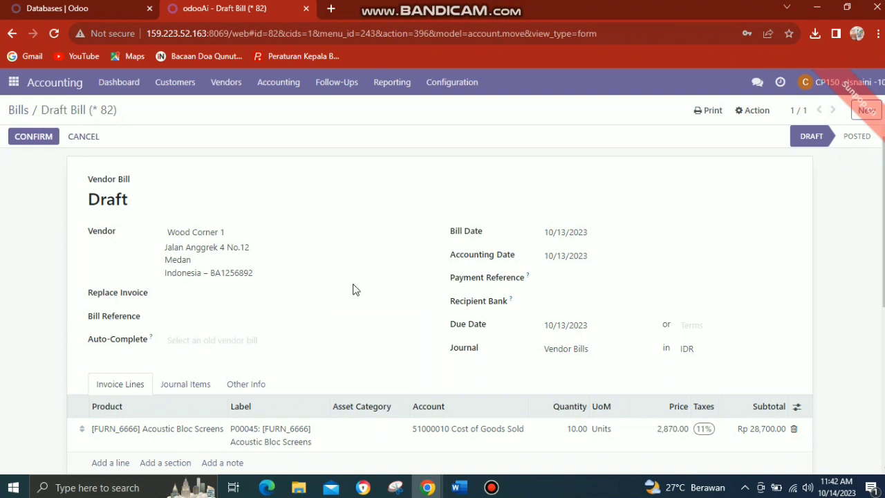
# Review and confirm the Acoustic Bloc Screens draft bill, and register its full payment dated 10/15/2023 with the Manual method
pyautogui.click(353, 294)
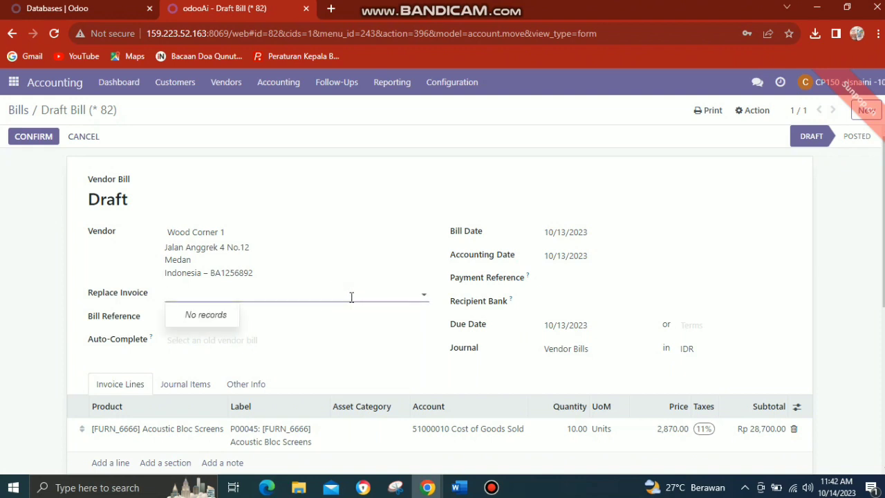
pyautogui.click(423, 295)
pyautogui.click(844, 307)
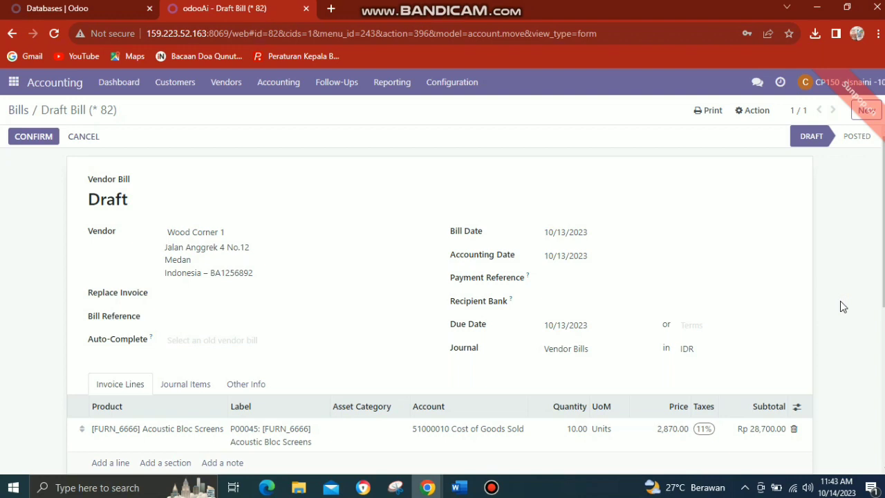
pyautogui.scroll(-2, 842, 306)
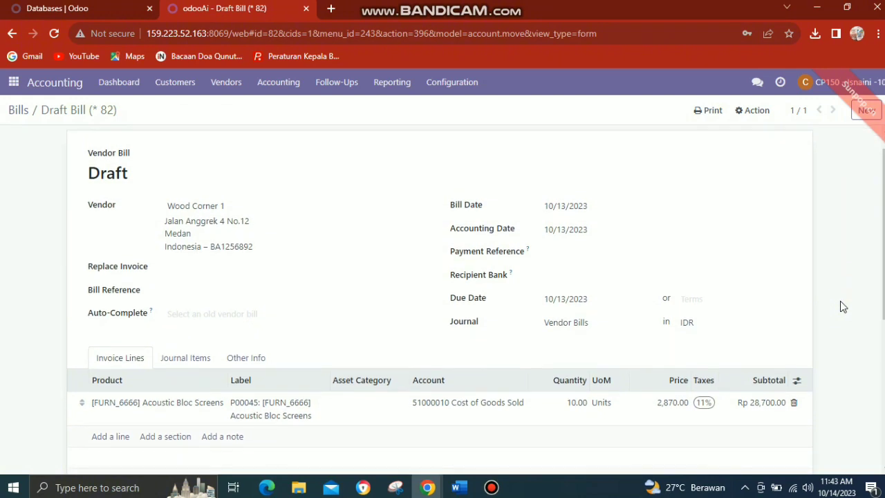
pyautogui.scroll(-2, 842, 306)
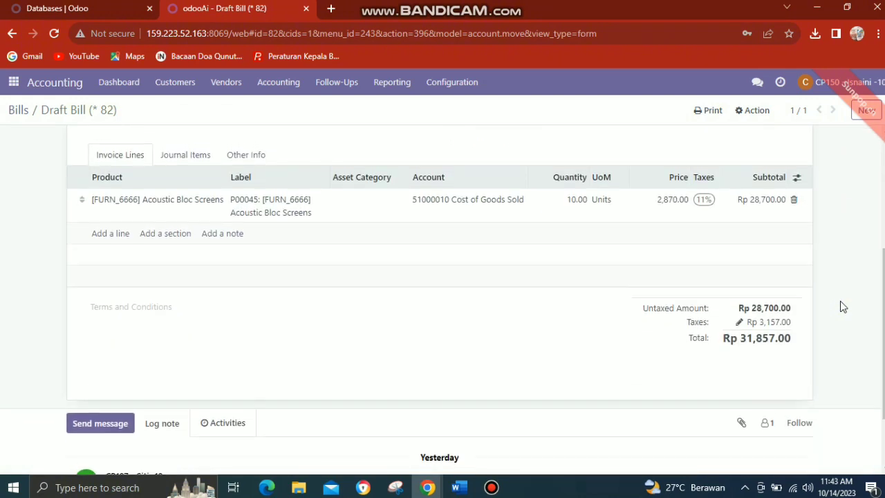
pyautogui.scroll(3, 842, 306)
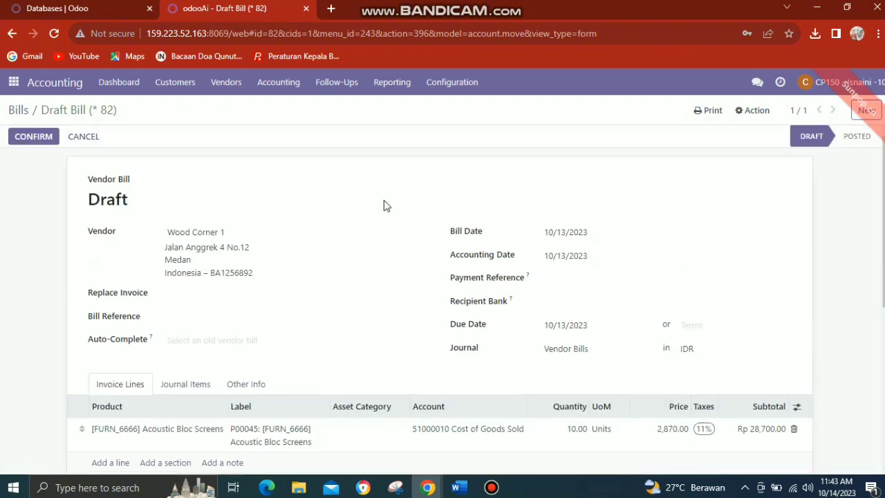
pyautogui.click(48, 141)
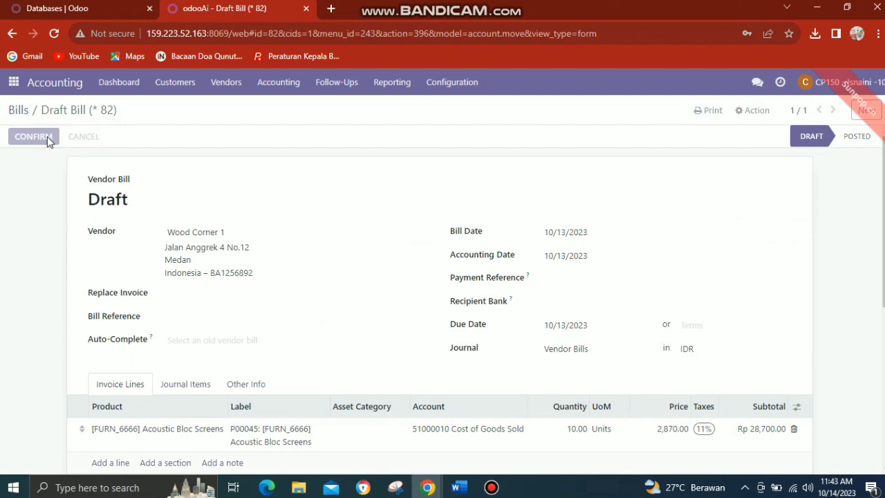
pyautogui.click(47, 139)
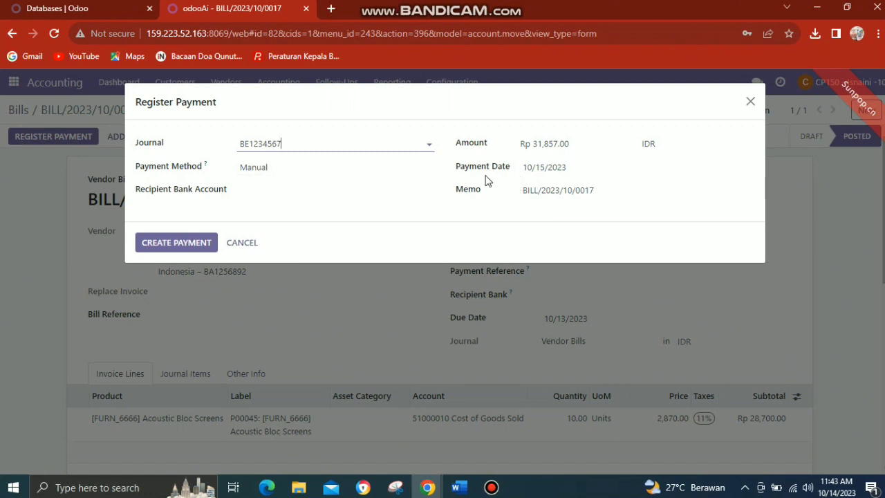
pyautogui.click(188, 242)
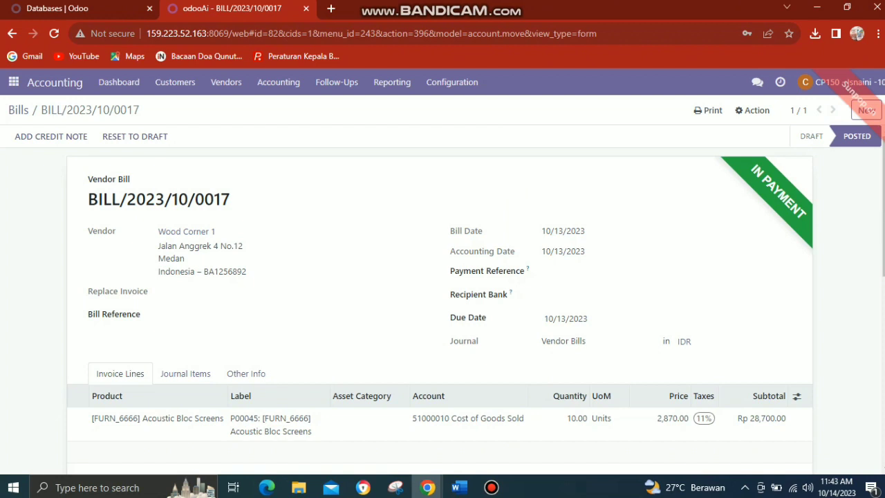
pyautogui.scroll(-3, 879, 275)
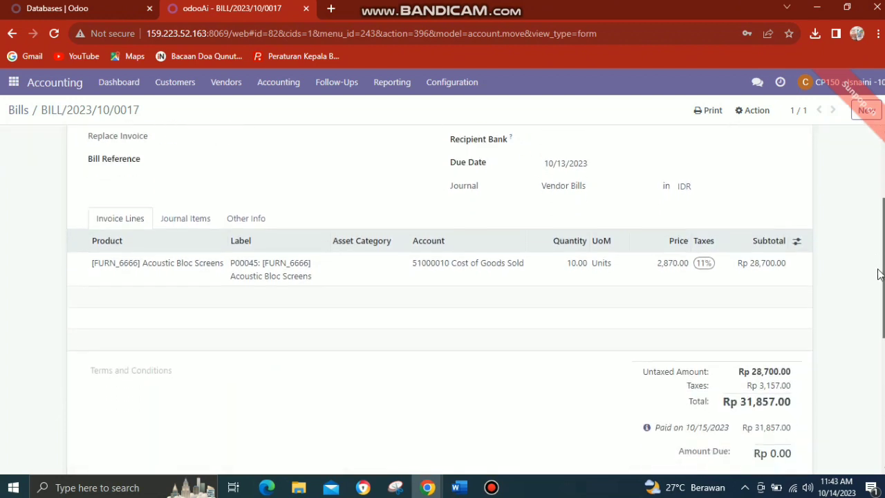
pyautogui.moveTo(878, 272); pyautogui.dragTo(785, 162)
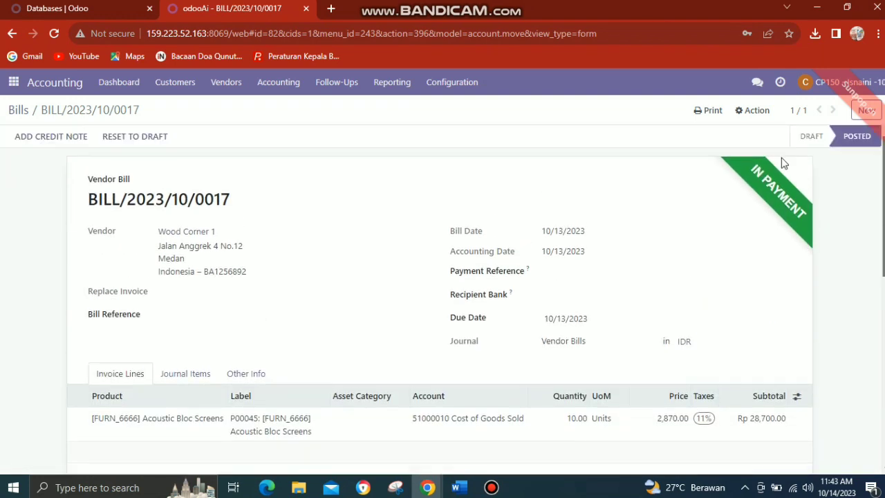
# Copy the third requested purchase order number from the purchase manager's bill approval message
pyautogui.click(757, 83)
pyautogui.click(733, 143)
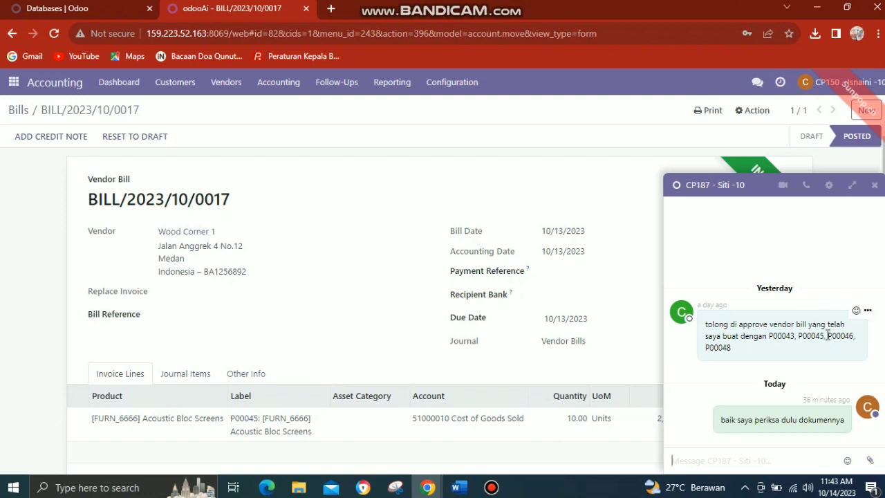
pyautogui.moveTo(828, 335); pyautogui.dragTo(855, 334)
pyautogui.hotkey('ctrl', 'c')
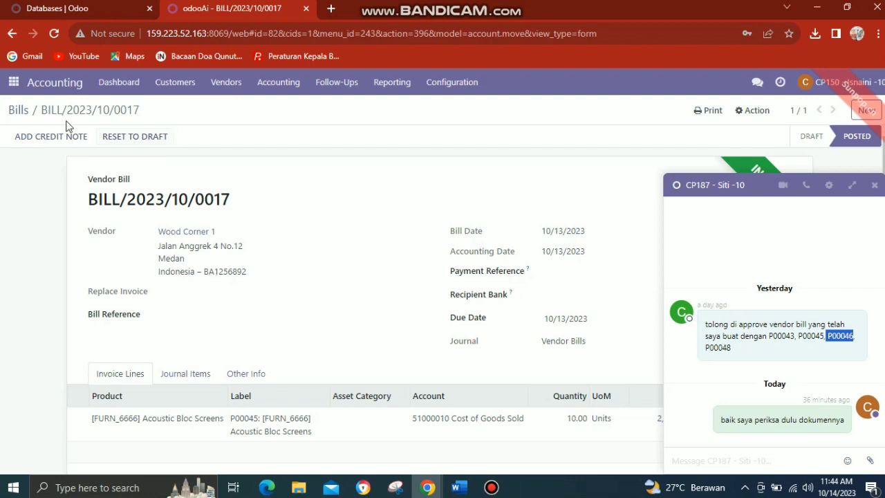
# Filter the vendor bills by the third requested purchase order number to check the matching bill's payment and posting status
pyautogui.click(12, 84)
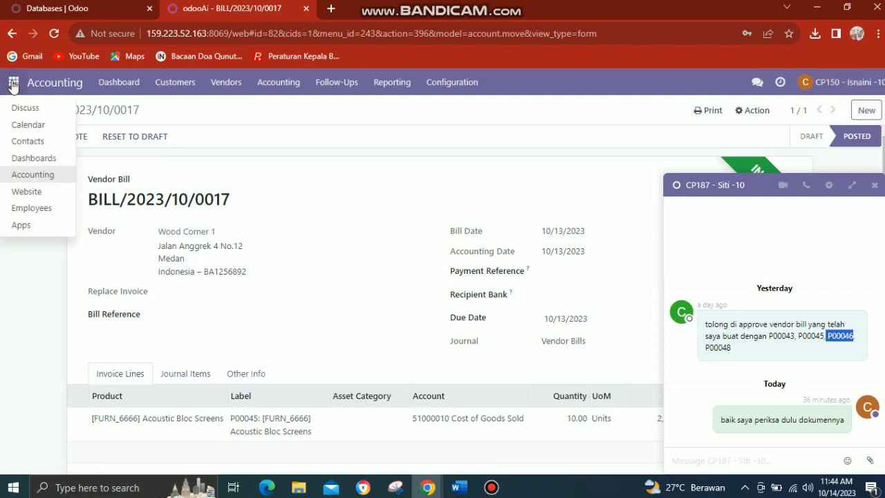
pyautogui.click(33, 181)
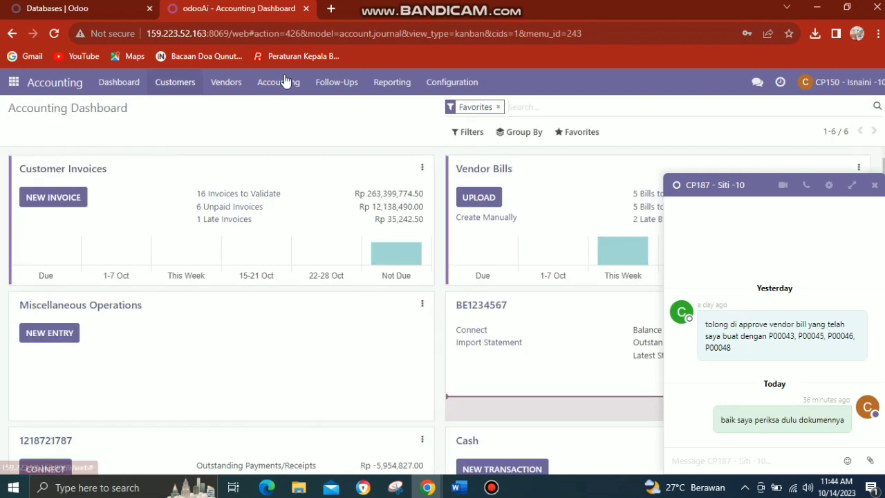
pyautogui.click(234, 83)
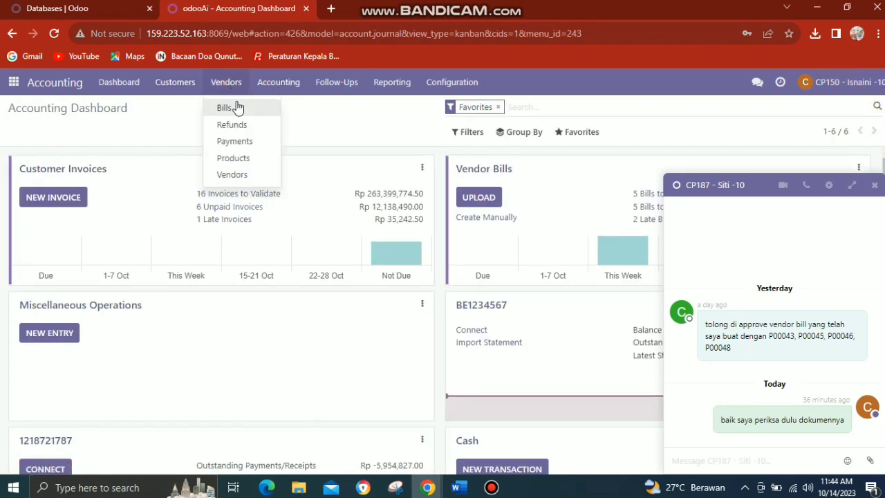
pyautogui.click(236, 107)
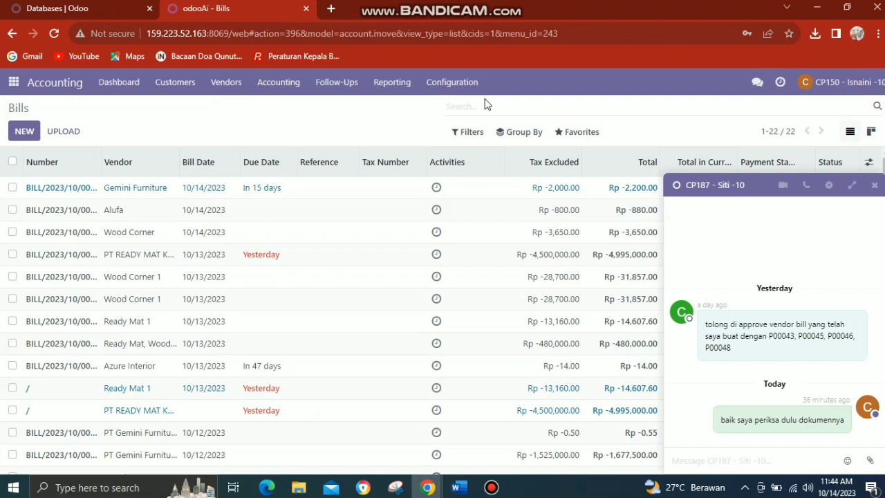
pyautogui.click(483, 103)
pyautogui.hotkey('ctrl', 'v')
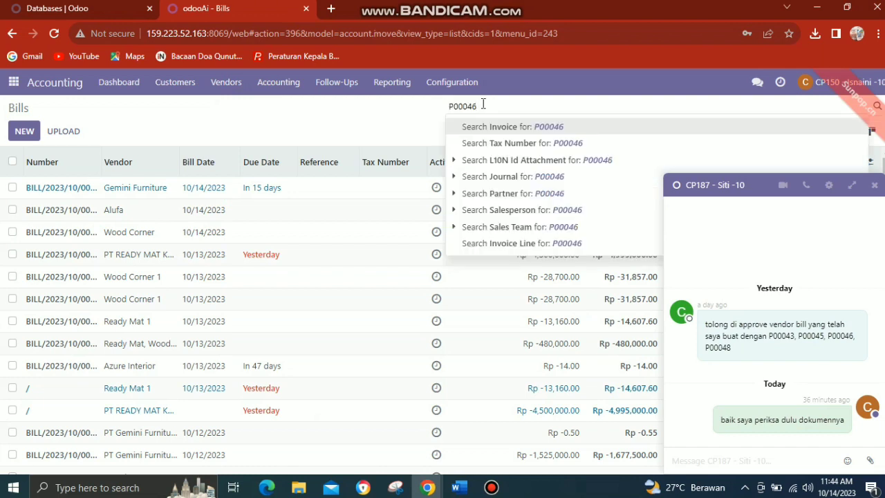
pyautogui.press('Return')
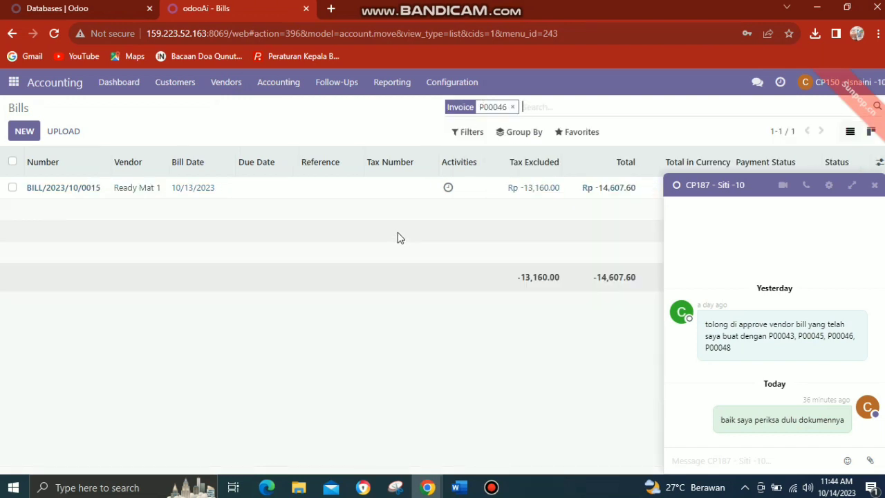
pyautogui.click(873, 187)
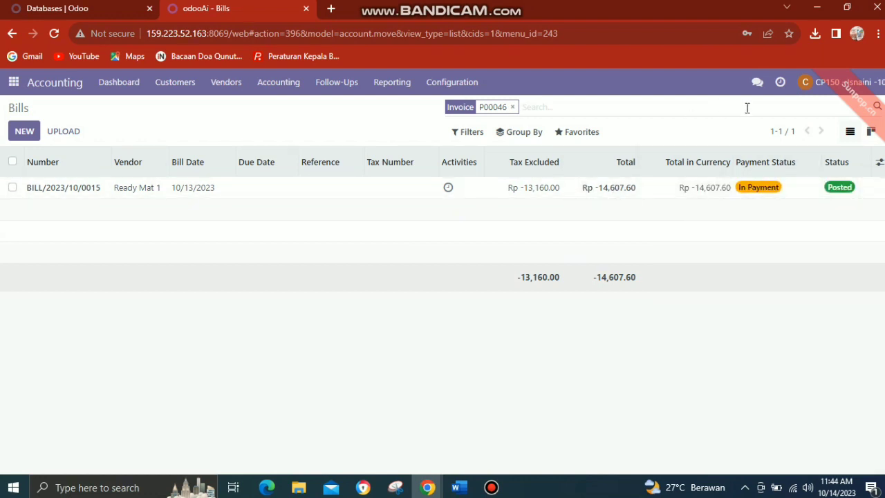
# Copy the fourth requested purchase order number from the purchase manager's bill approval message
pyautogui.click(759, 83)
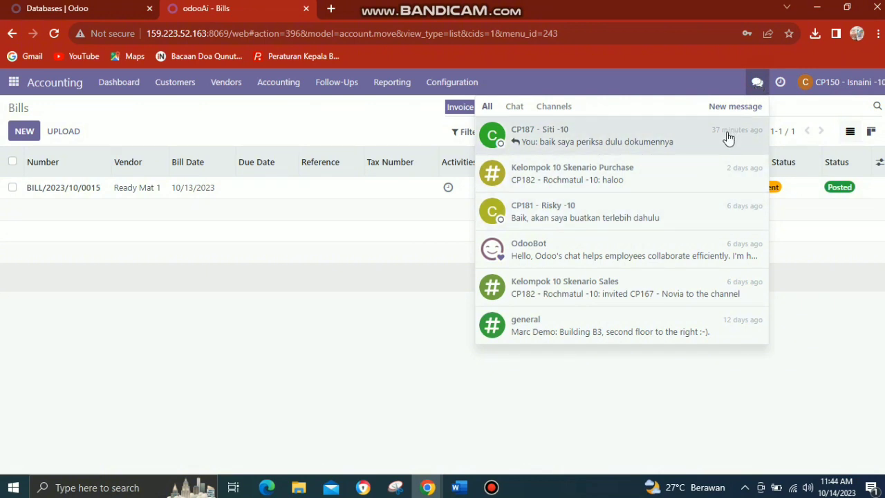
pyautogui.click(729, 137)
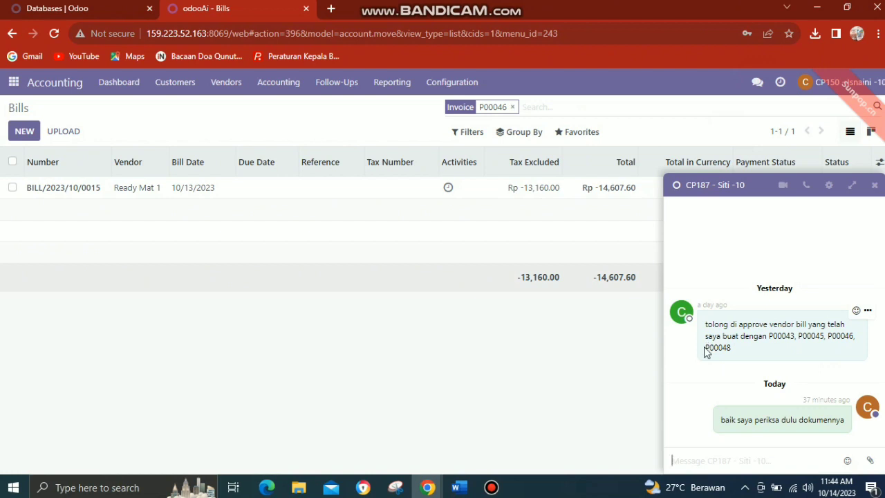
pyautogui.moveTo(701, 349); pyautogui.dragTo(713, 353)
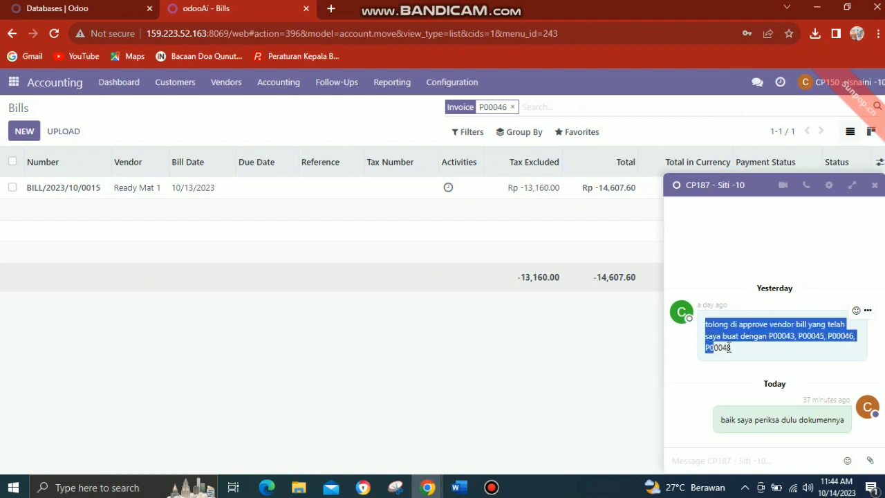
pyautogui.moveTo(732, 349); pyautogui.dragTo(707, 353)
pyautogui.click(713, 350)
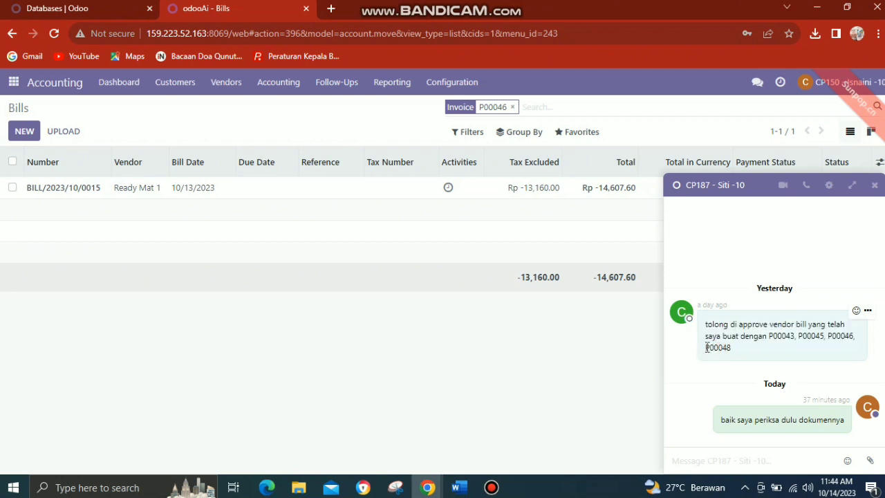
pyautogui.moveTo(706, 348); pyautogui.dragTo(732, 350)
pyautogui.hotkey('ctrl', 'c')
# Filter the vendor bills by the fourth requested purchase order number and open the matching Ready Mat 1 draft bill
pyautogui.click(513, 107)
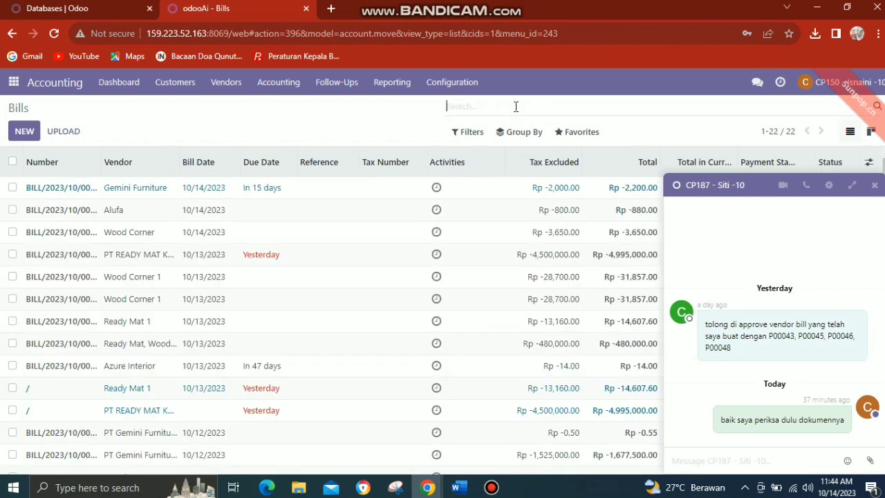
pyautogui.hotkey('ctrl', 'v')
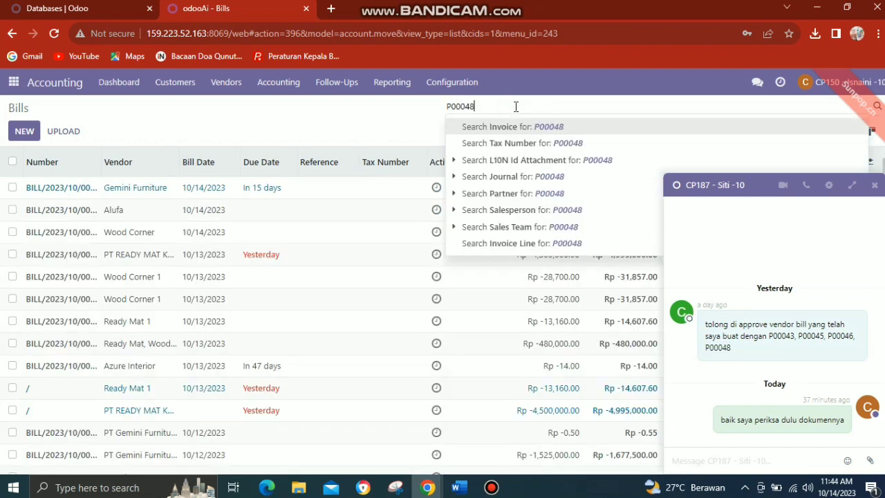
pyautogui.press('Return')
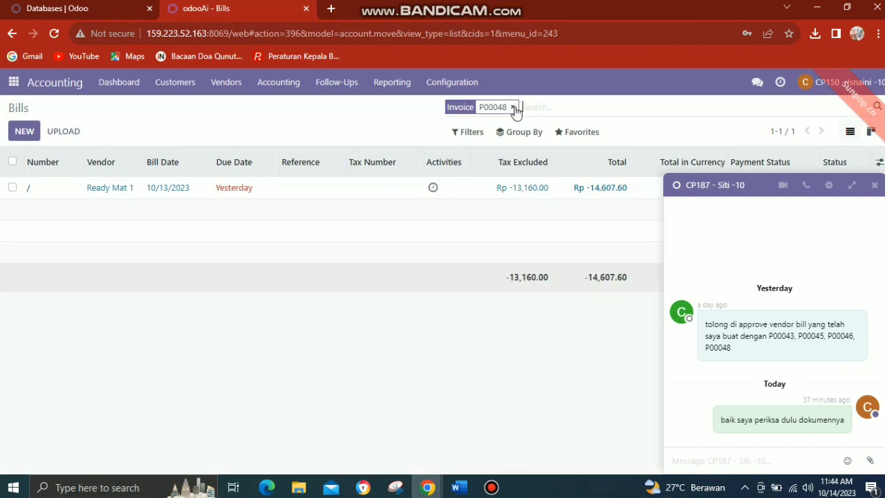
pyautogui.click(875, 186)
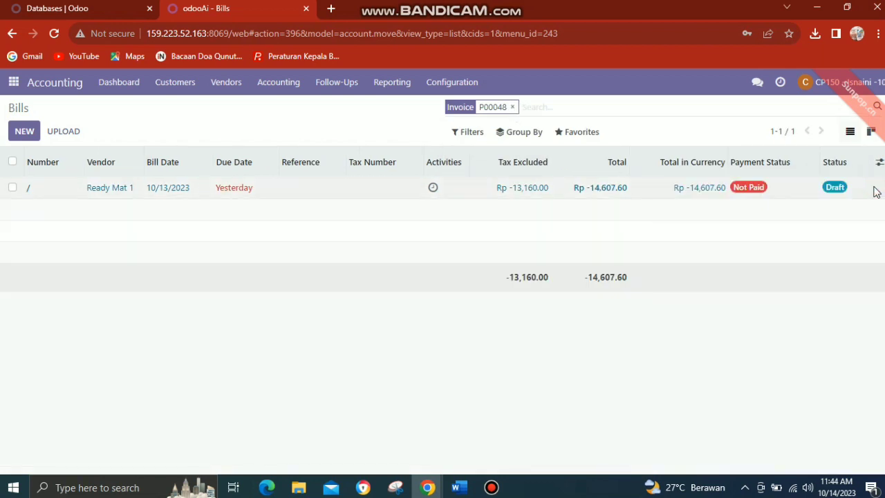
pyautogui.click(411, 193)
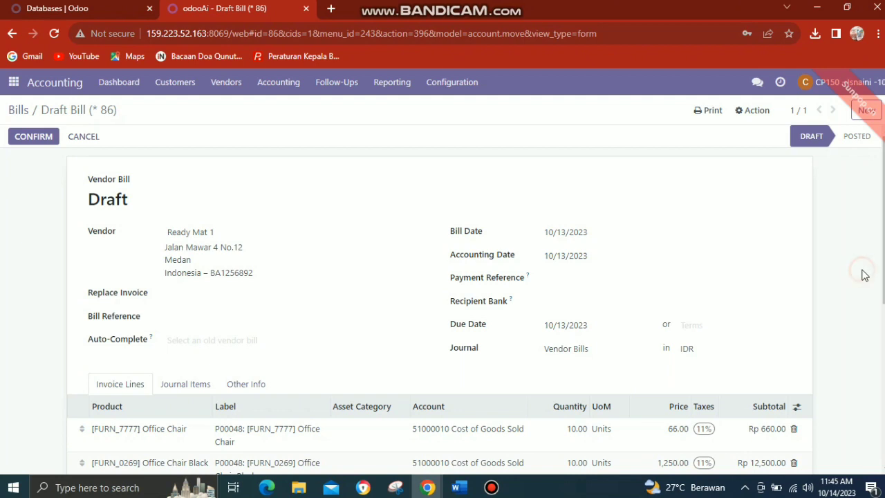
# Review the Office Chair and Office Chair Black lines of the Ready Mat 1 draft bill and confirm the bill
pyautogui.scroll(-2, 865, 275)
pyautogui.scroll(-3, 864, 274)
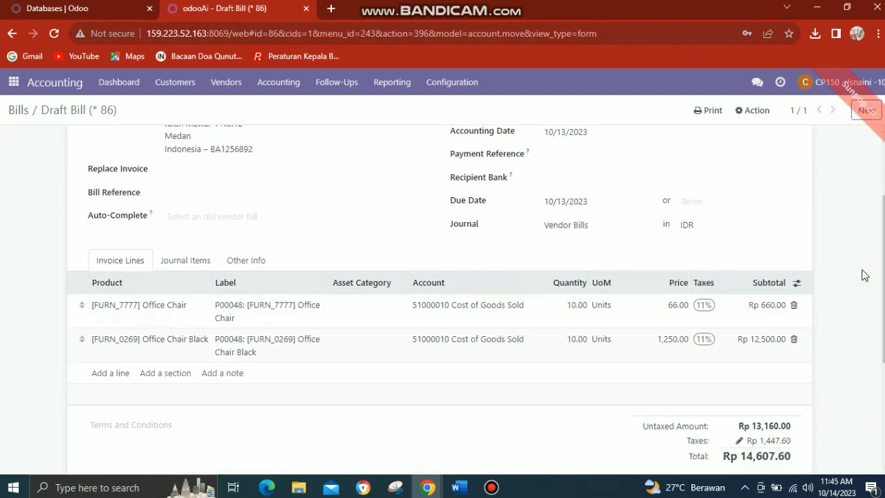
pyautogui.scroll(-2, 864, 274)
pyautogui.scroll(7, 864, 274)
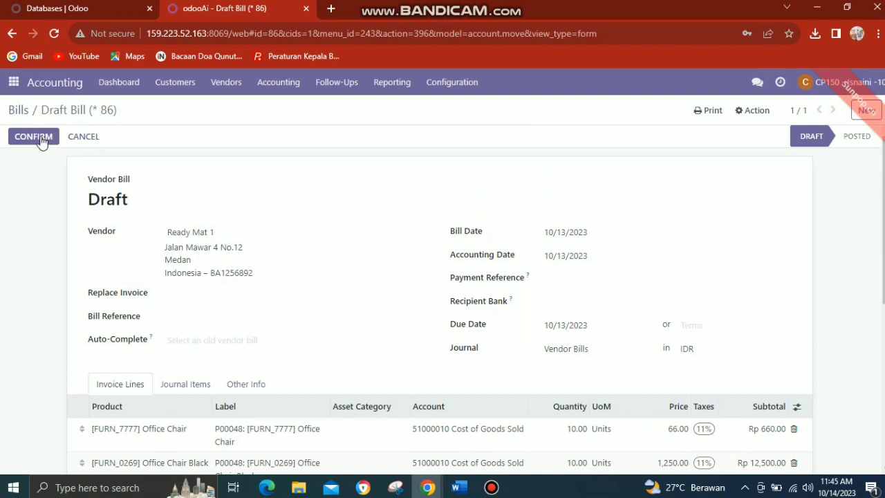
pyautogui.click(36, 138)
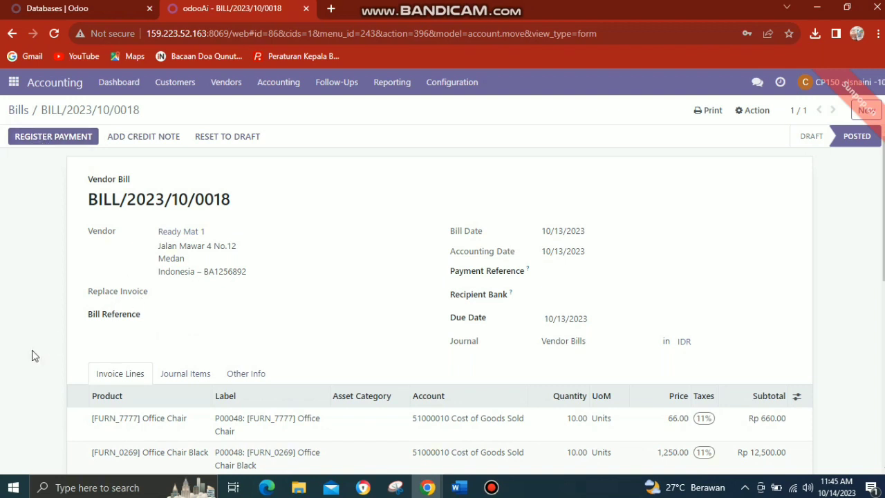
# Review the posted Ready Mat 1 bill and register its full payment of Rp 14,607.60, dated 10/15/2023, with the Manual method
pyautogui.scroll(-1, 32, 351)
pyautogui.scroll(-1, 32, 354)
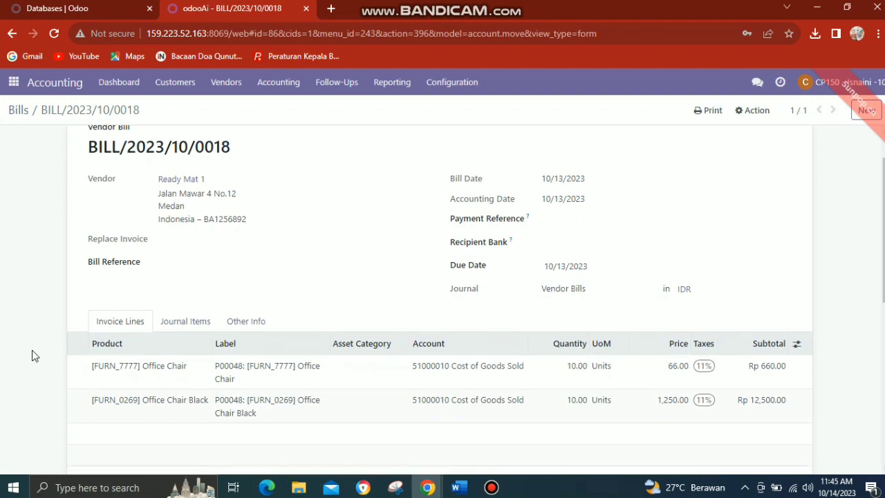
pyautogui.scroll(-1, 32, 354)
pyautogui.scroll(-1, 32, 350)
pyautogui.scroll(-1, 32, 350)
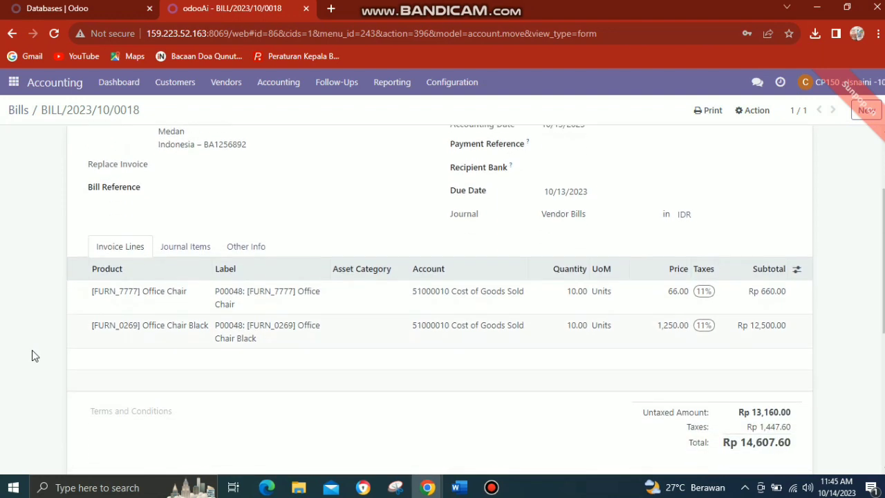
pyautogui.scroll(1, 32, 350)
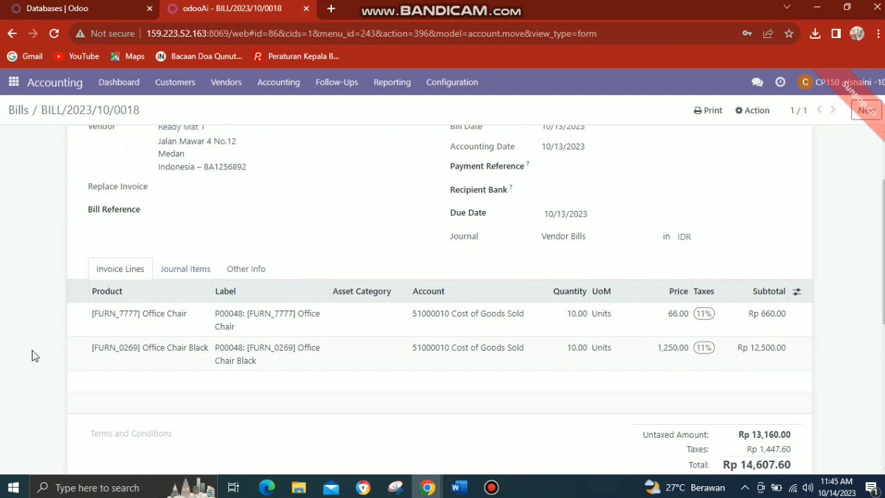
pyautogui.scroll(2, 31, 350)
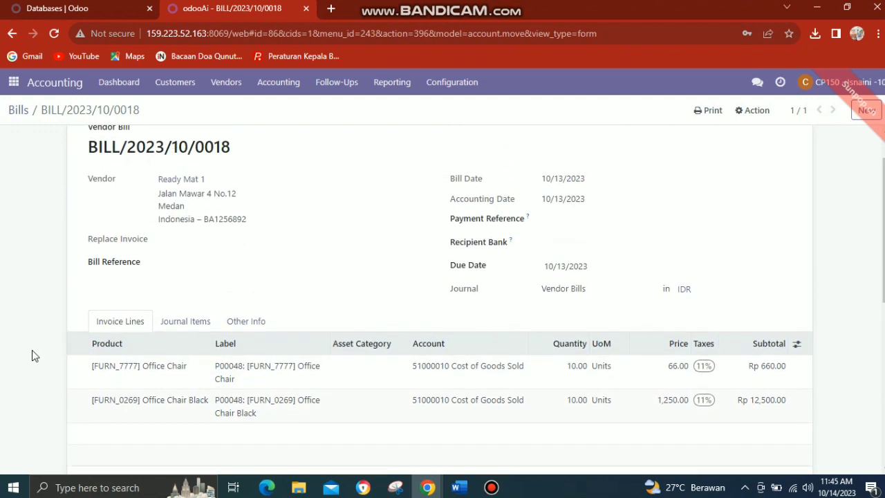
pyautogui.scroll(2, 32, 351)
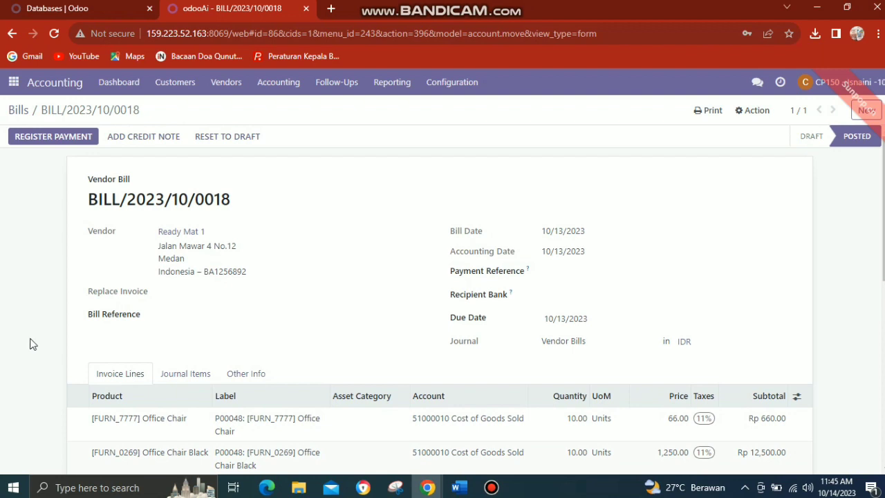
pyautogui.click(29, 137)
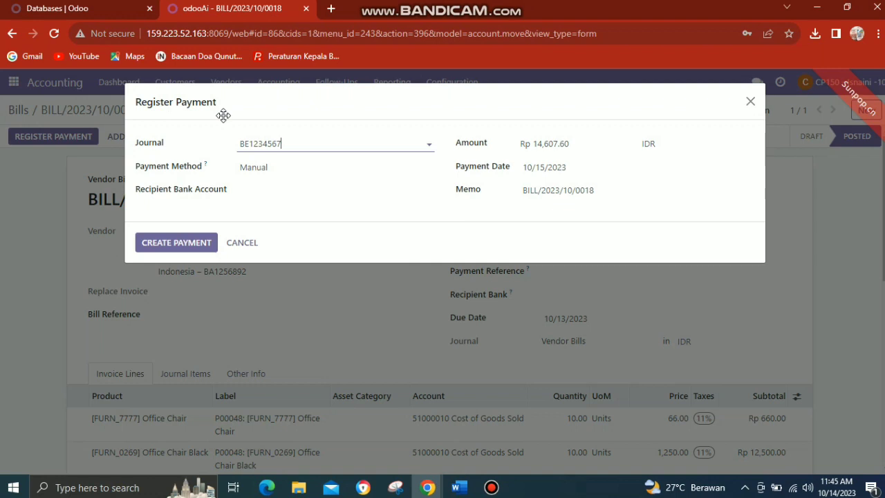
pyautogui.click(198, 246)
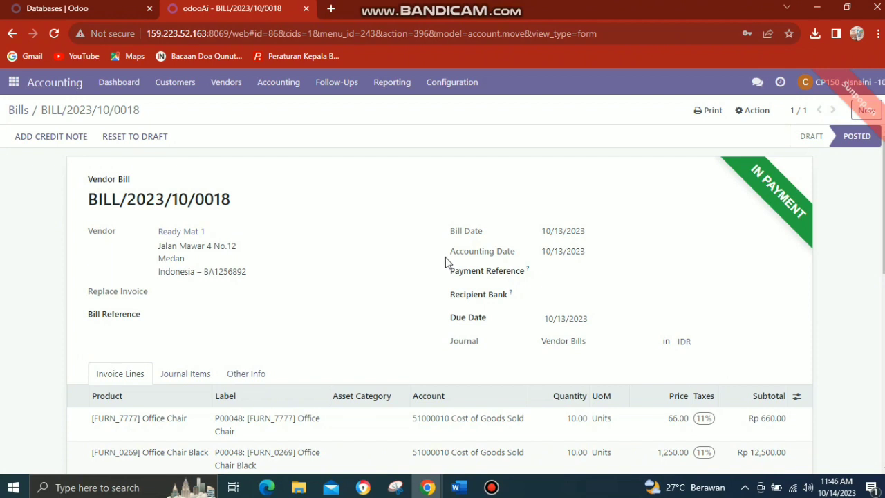
# Send the purchase manager the message "untuk dokumennya sudah saya approve begitupun saya lampirkan buktinya"
pyautogui.click(758, 83)
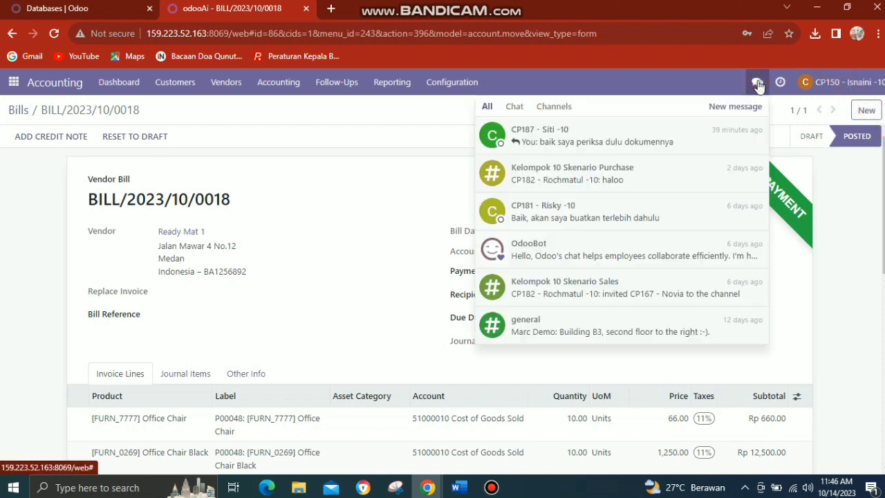
pyautogui.click(737, 147)
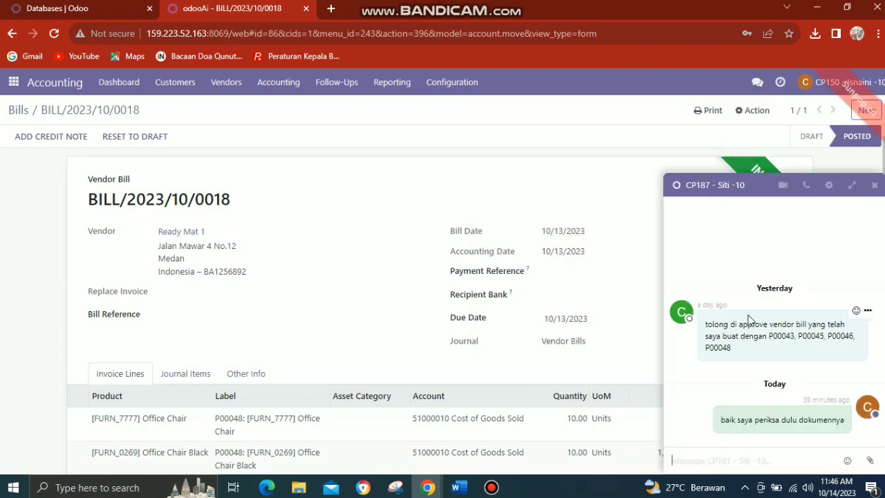
pyautogui.write('un')
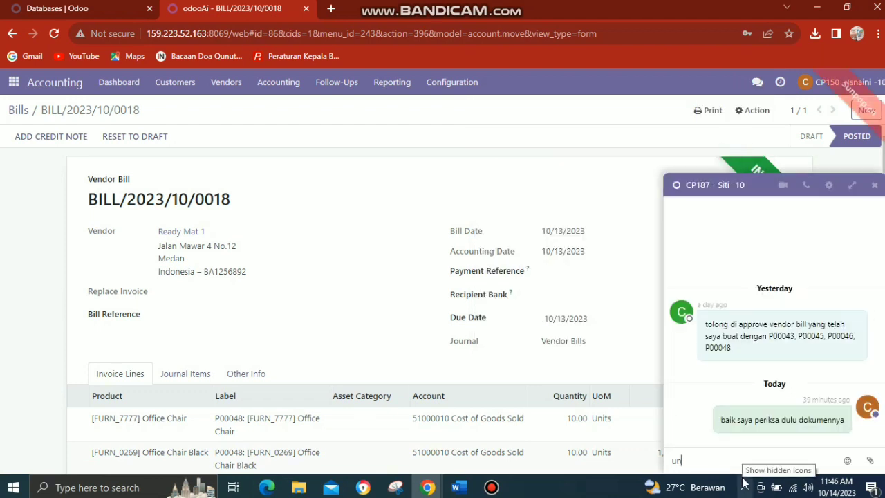
pyautogui.write('tuk dokumennya ')
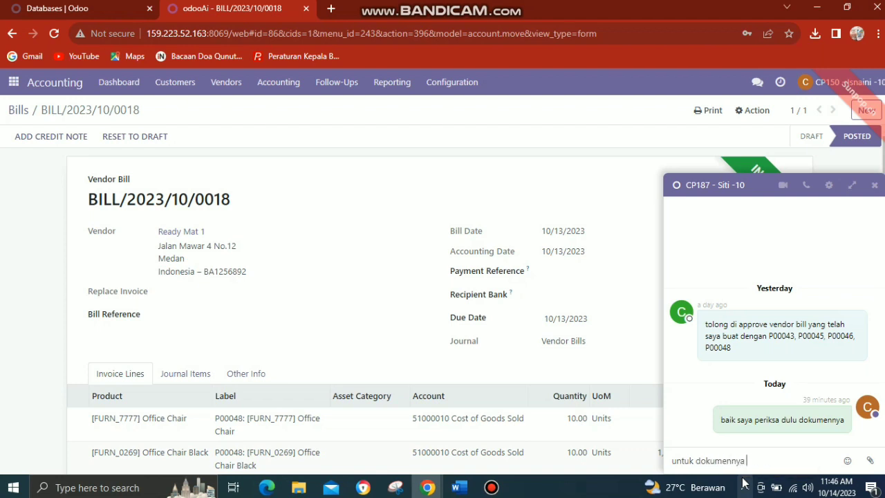
pyautogui.write('sudah s')
pyautogui.write('aya pr')
pyautogui.write('ove')
pyautogui.write('ap')
pyautogui.press('Right')
pyautogui.press('Right')
pyautogui.press('Right')
pyautogui.write('begi')
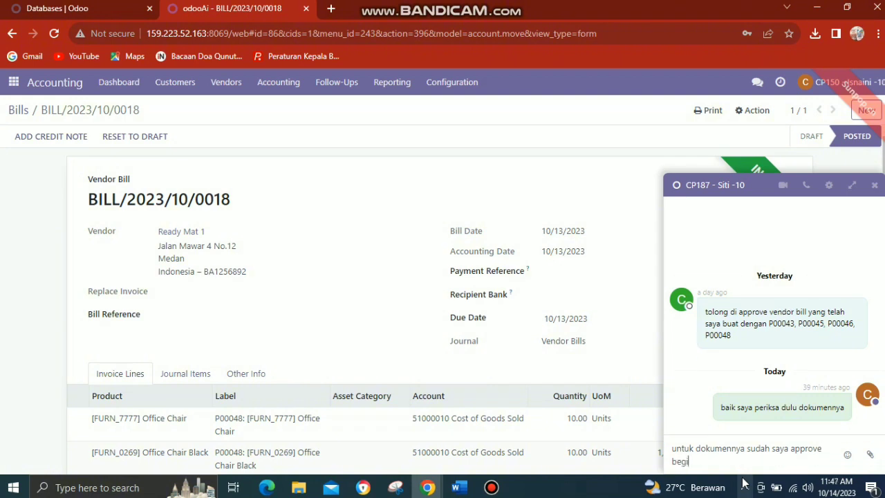
pyautogui.write('tupun saya lampirkan bukti')
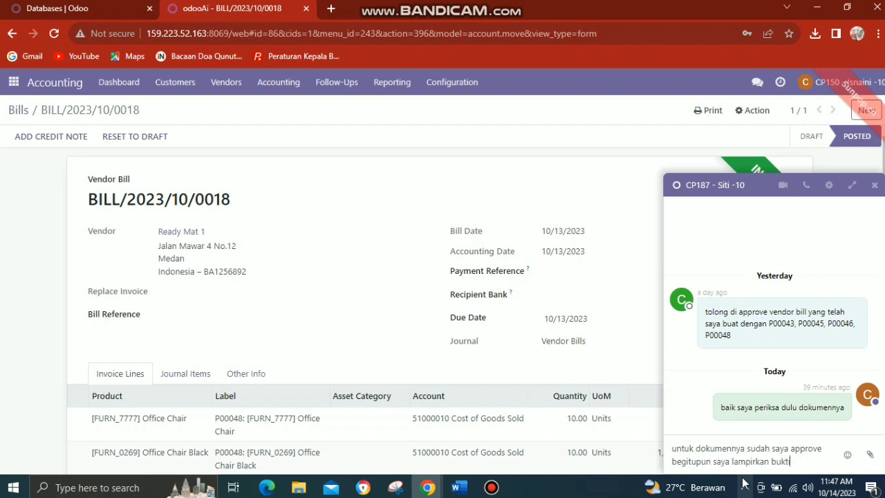
pyautogui.write('nya')
pyautogui.press('Return')
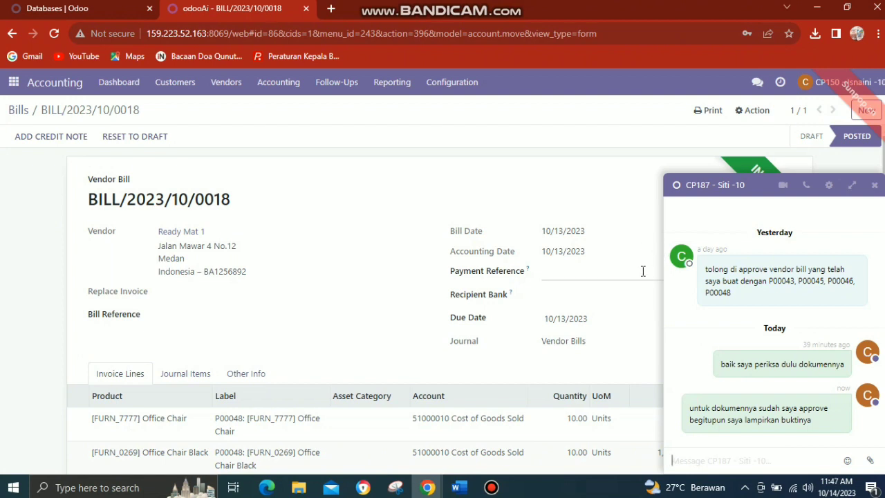
pyautogui.click(870, 461)
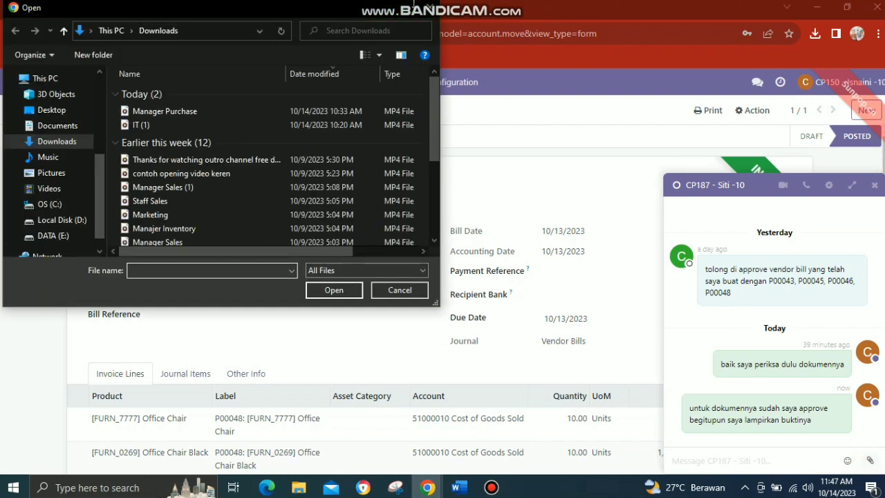
pyautogui.click(429, 10)
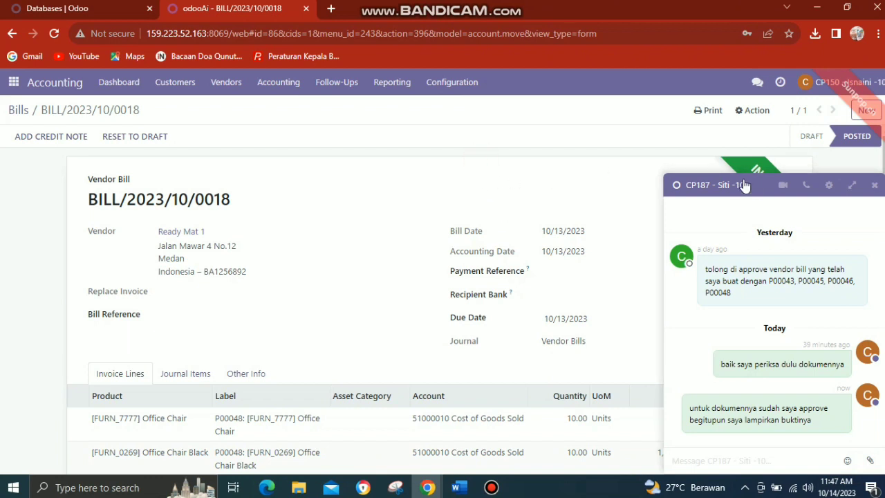
pyautogui.click(875, 186)
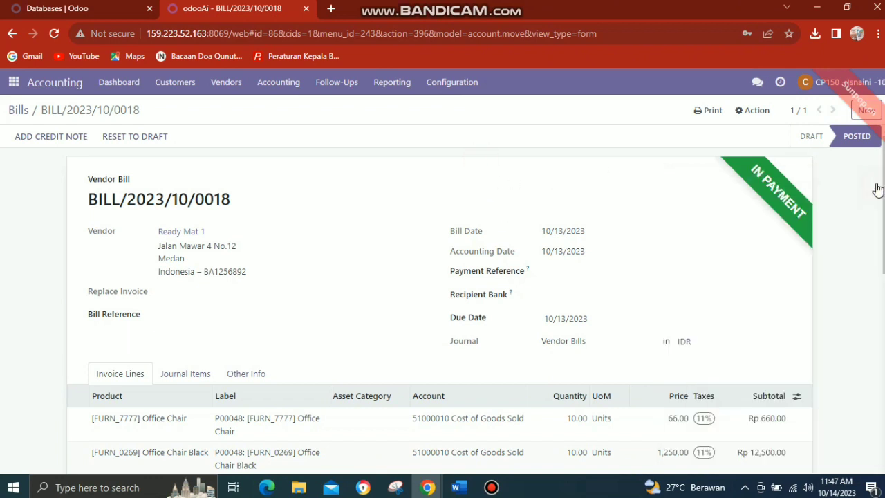
# Capture a screenshot of the paid Ready Mat 1 bill with Snipping Tool and save it as PNG file z in the Pictures folder
pyautogui.click(398, 490)
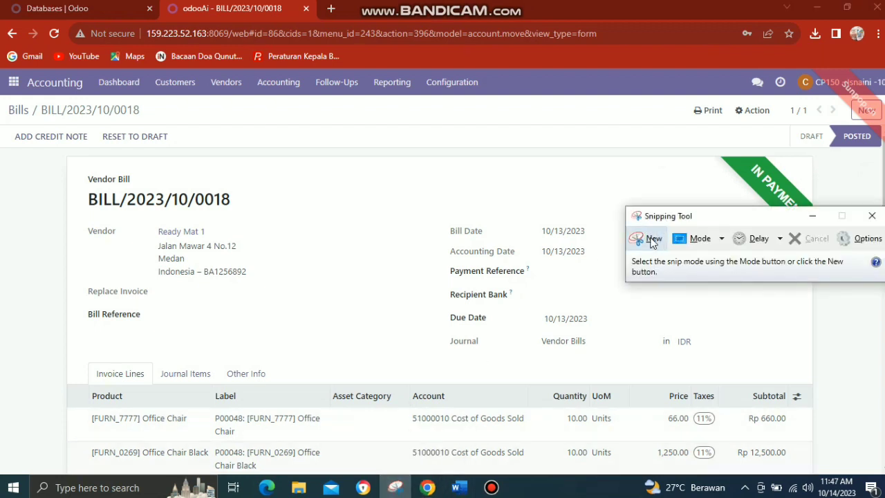
pyautogui.click(648, 240)
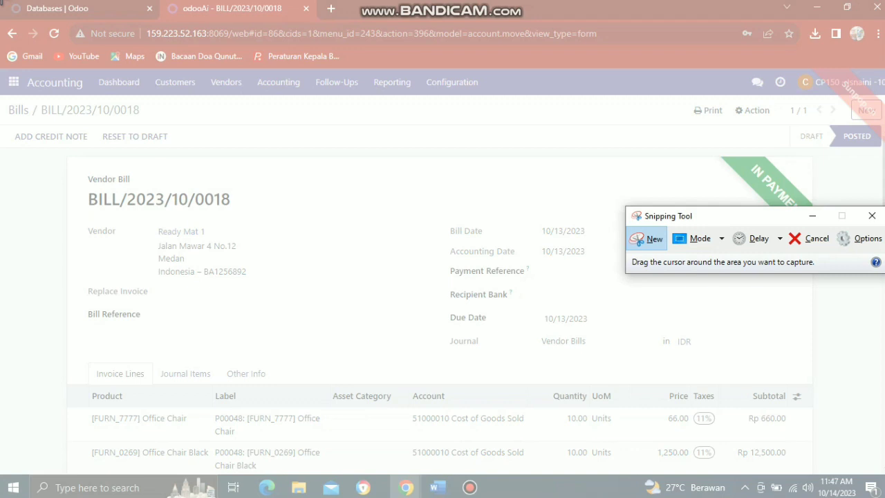
pyautogui.moveTo(1, 1); pyautogui.dragTo(861, 417)
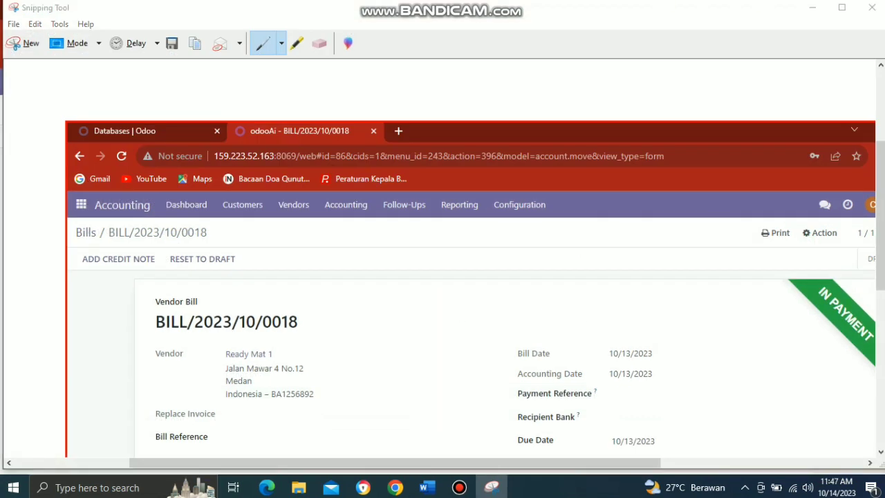
pyautogui.hotkey('ctrl', 's')
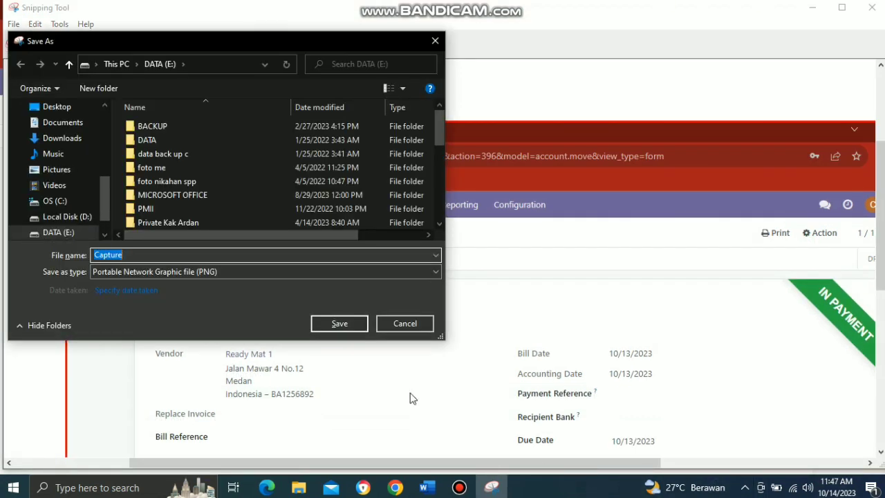
pyautogui.click(72, 172)
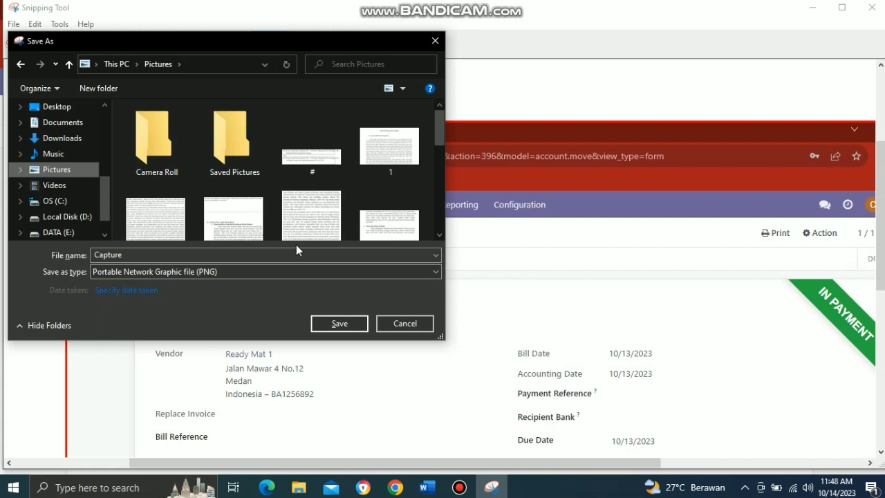
pyautogui.doubleClick(282, 254)
pyautogui.write('z')
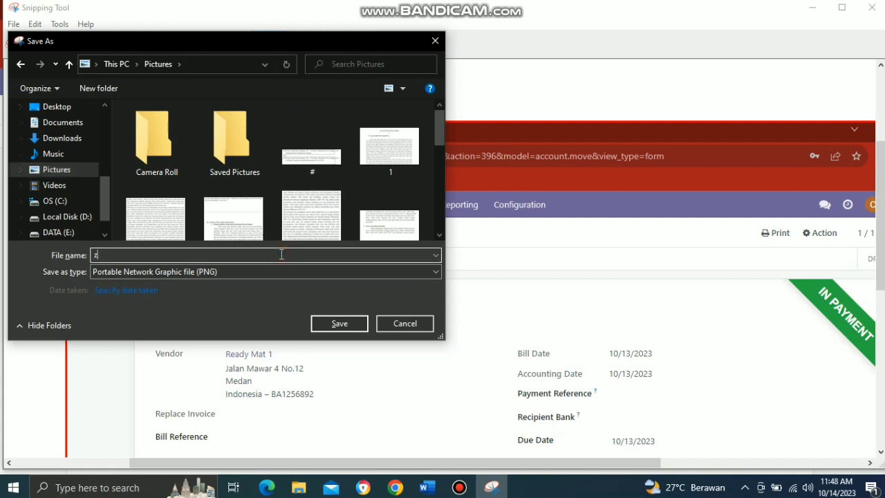
pyautogui.click(328, 325)
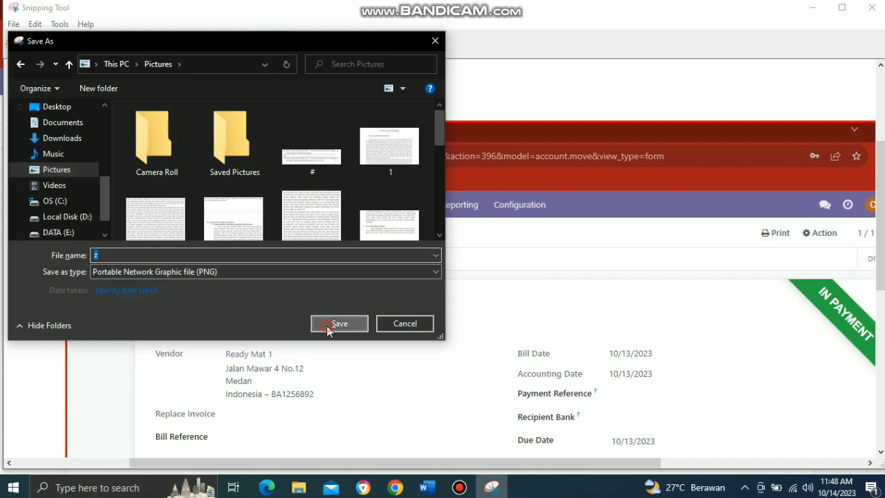
pyautogui.click(814, 8)
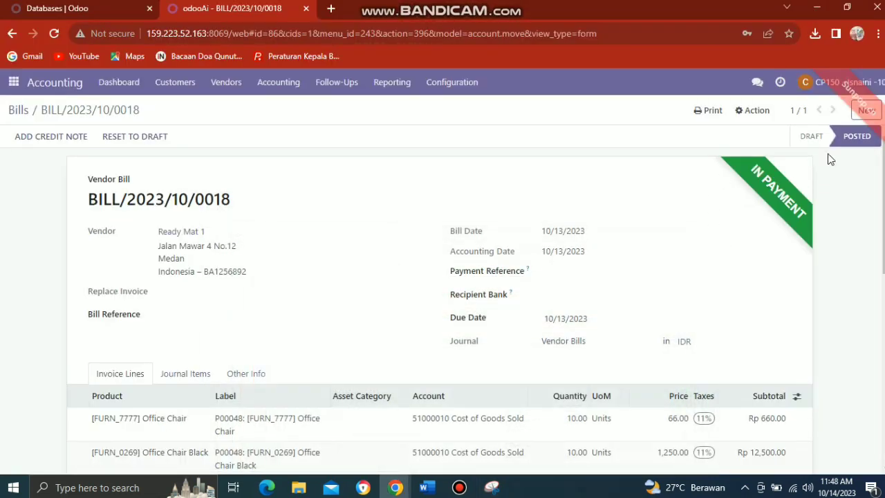
# Send the screenshot z from the Pictures folder as an attachment in the purchase manager's chat and close the conversation
pyautogui.click(757, 83)
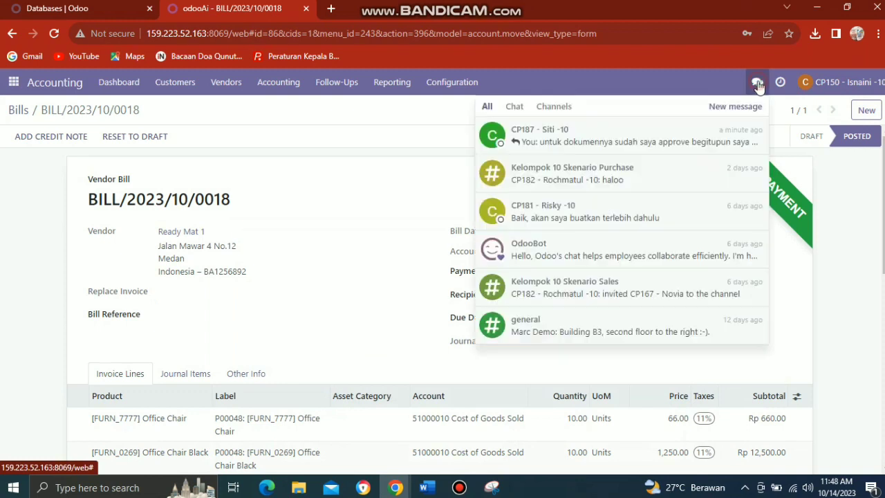
pyautogui.click(692, 130)
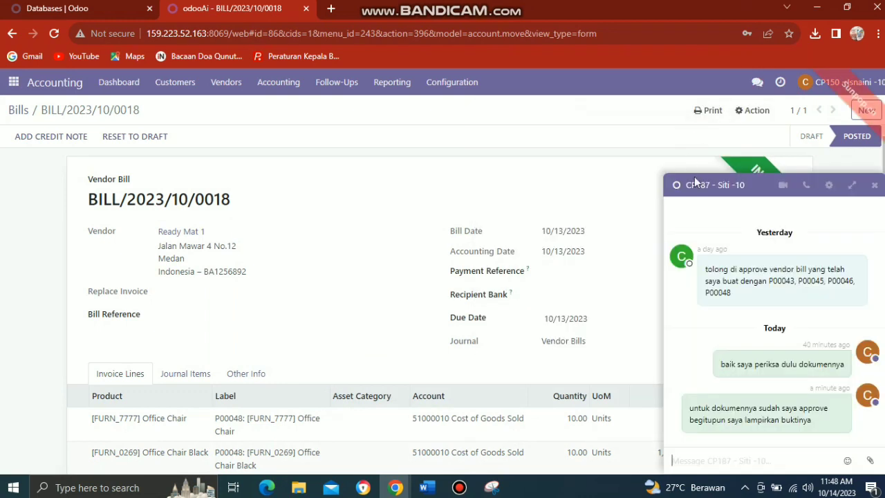
pyautogui.click(870, 460)
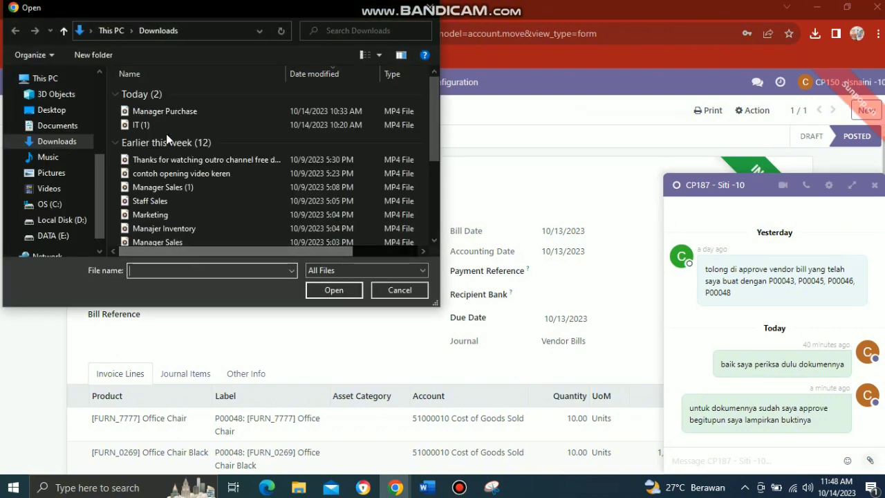
pyautogui.click(54, 129)
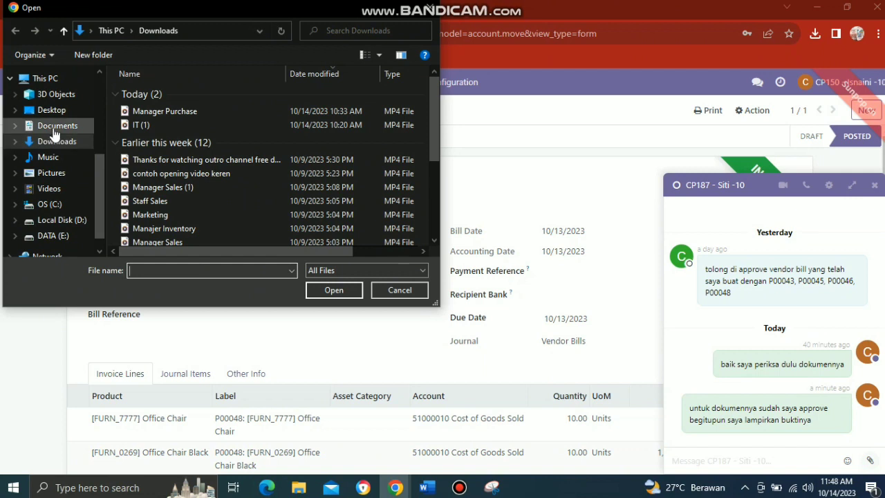
pyautogui.click(52, 176)
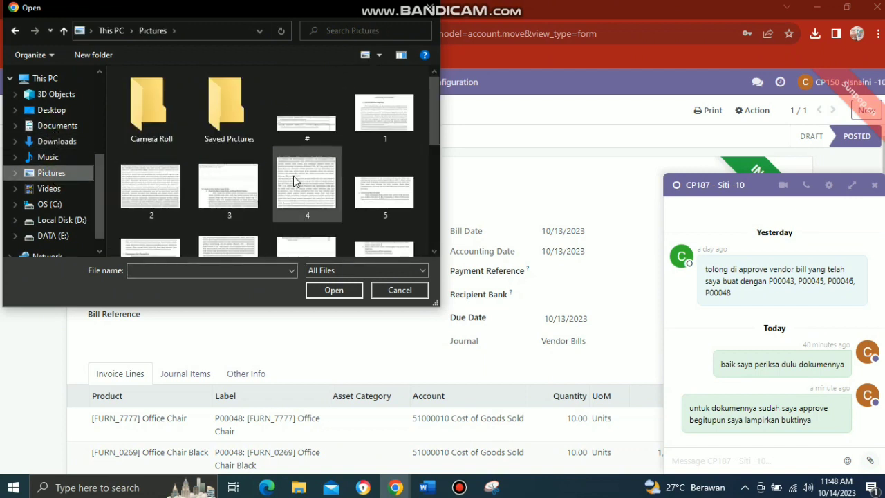
pyautogui.scroll(-5, 435, 253)
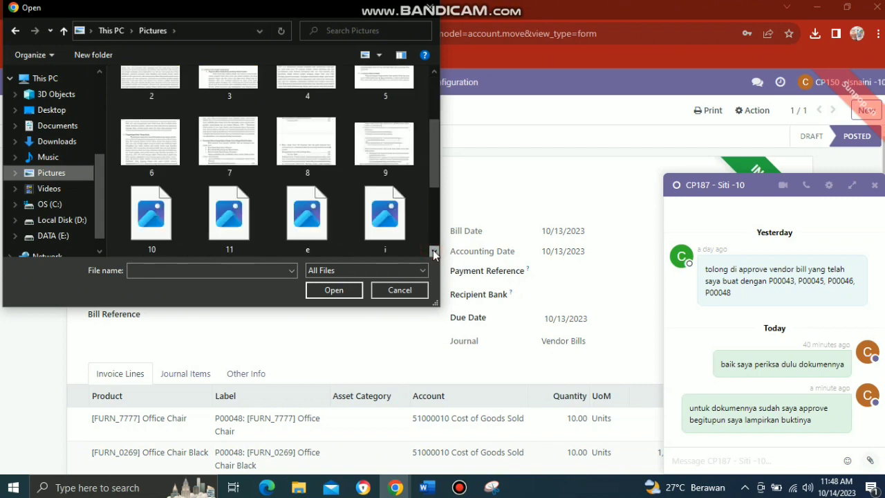
pyautogui.click(392, 236)
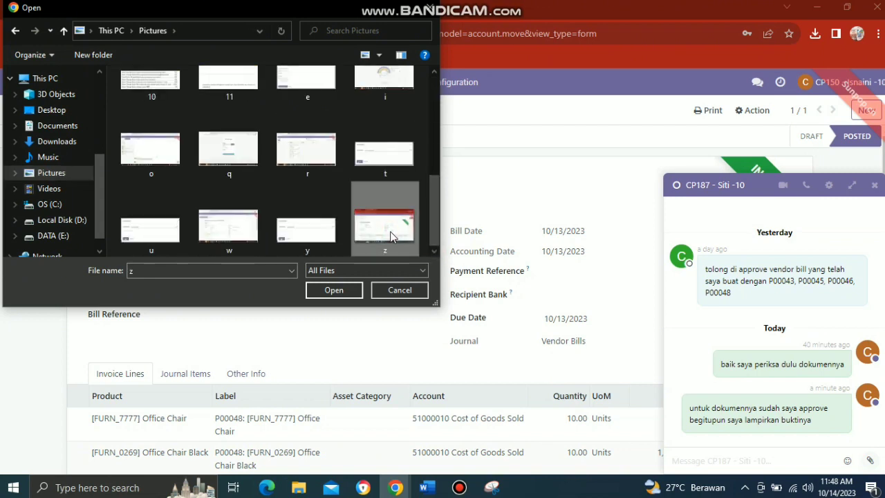
pyautogui.click(344, 291)
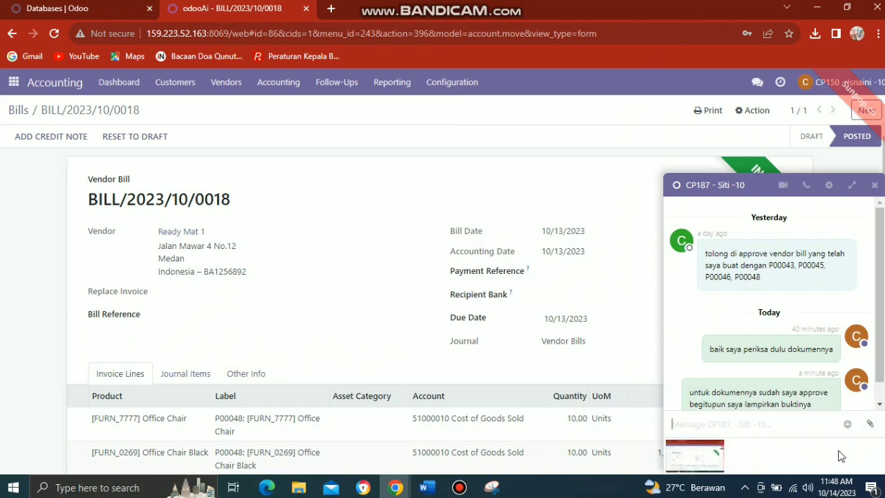
pyautogui.press('Return')
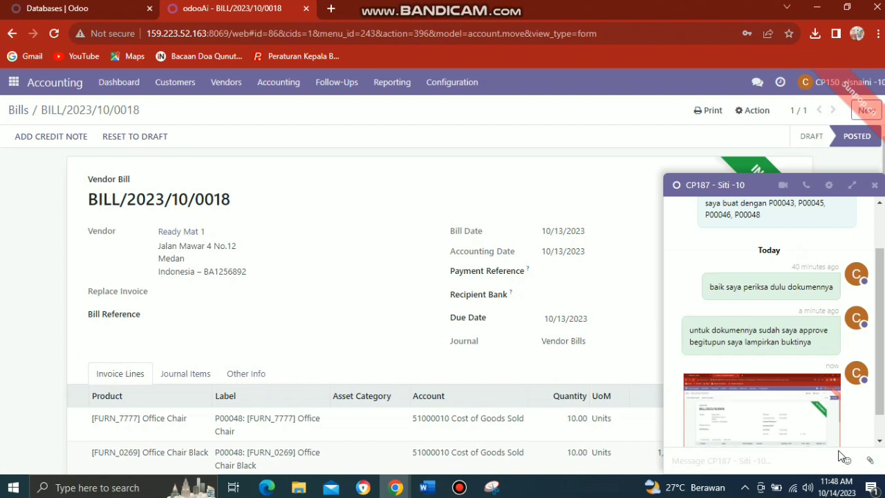
pyautogui.click(877, 186)
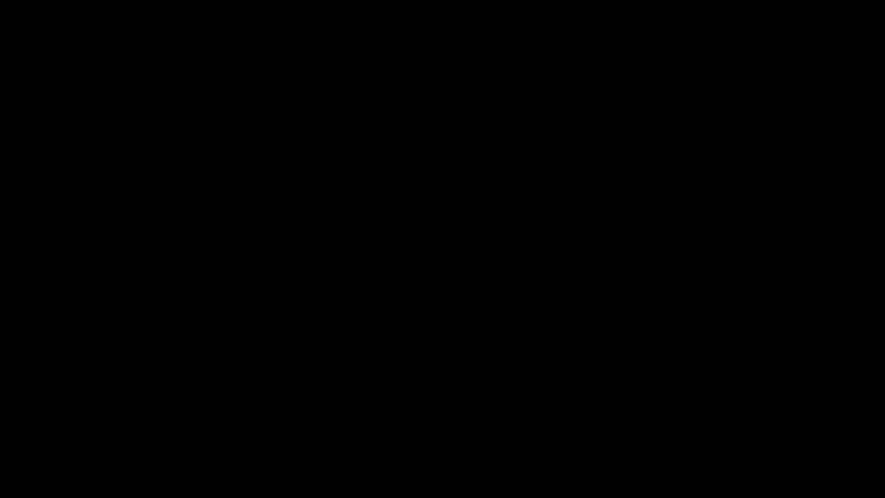